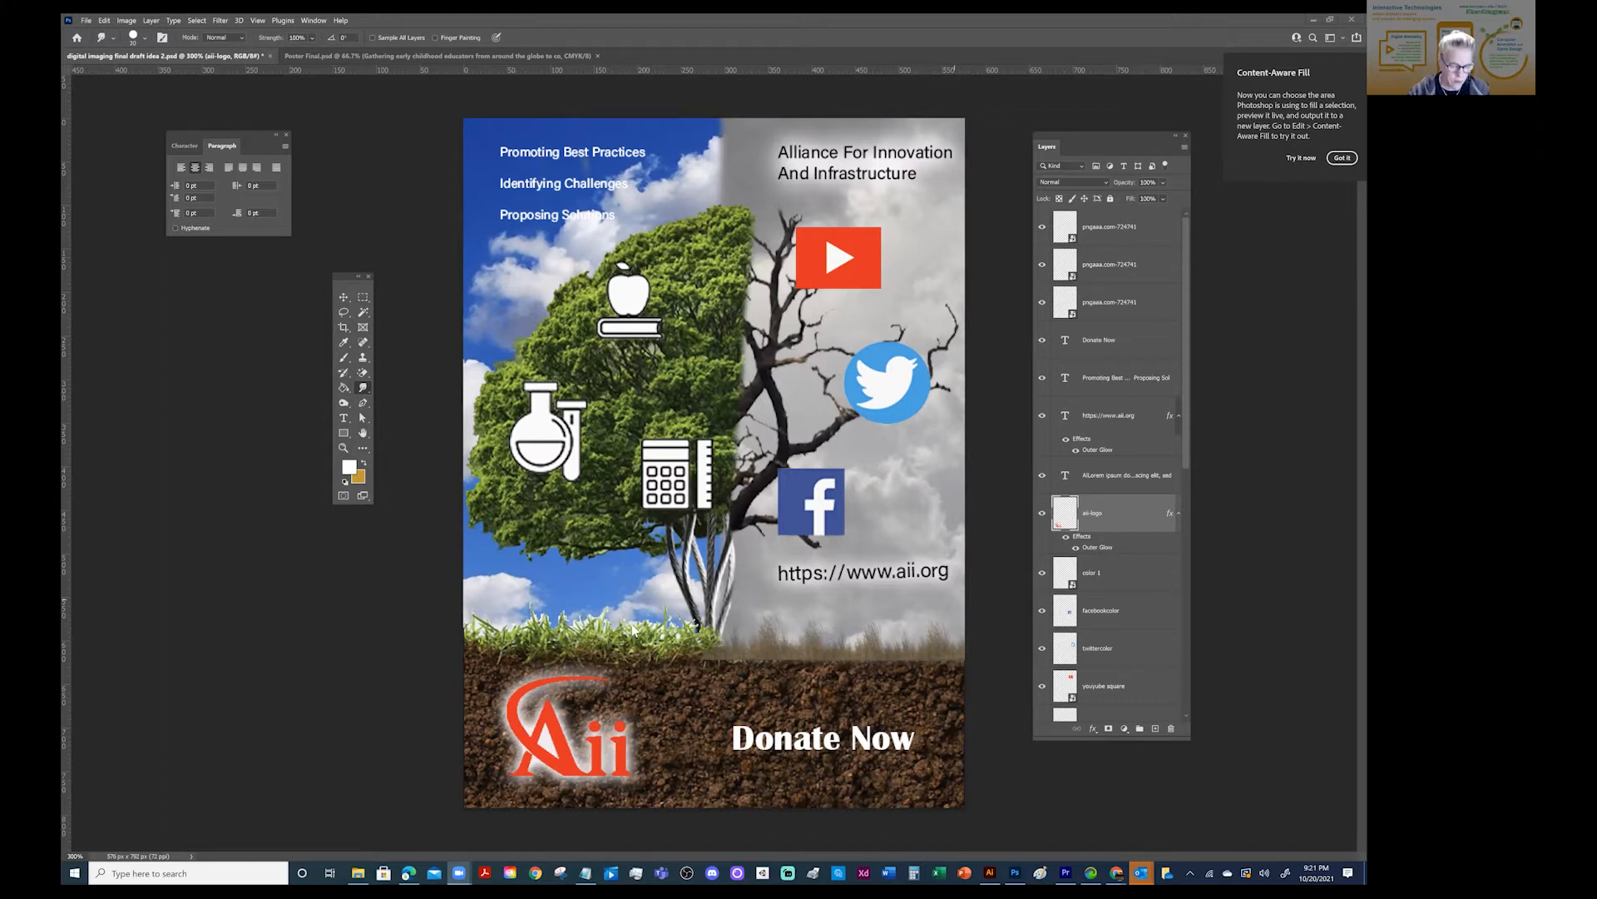
# - Move the toolbox and the layer list aside to clear the zoomed-in grass edge above the Aii logo
pyautogui.press('z')
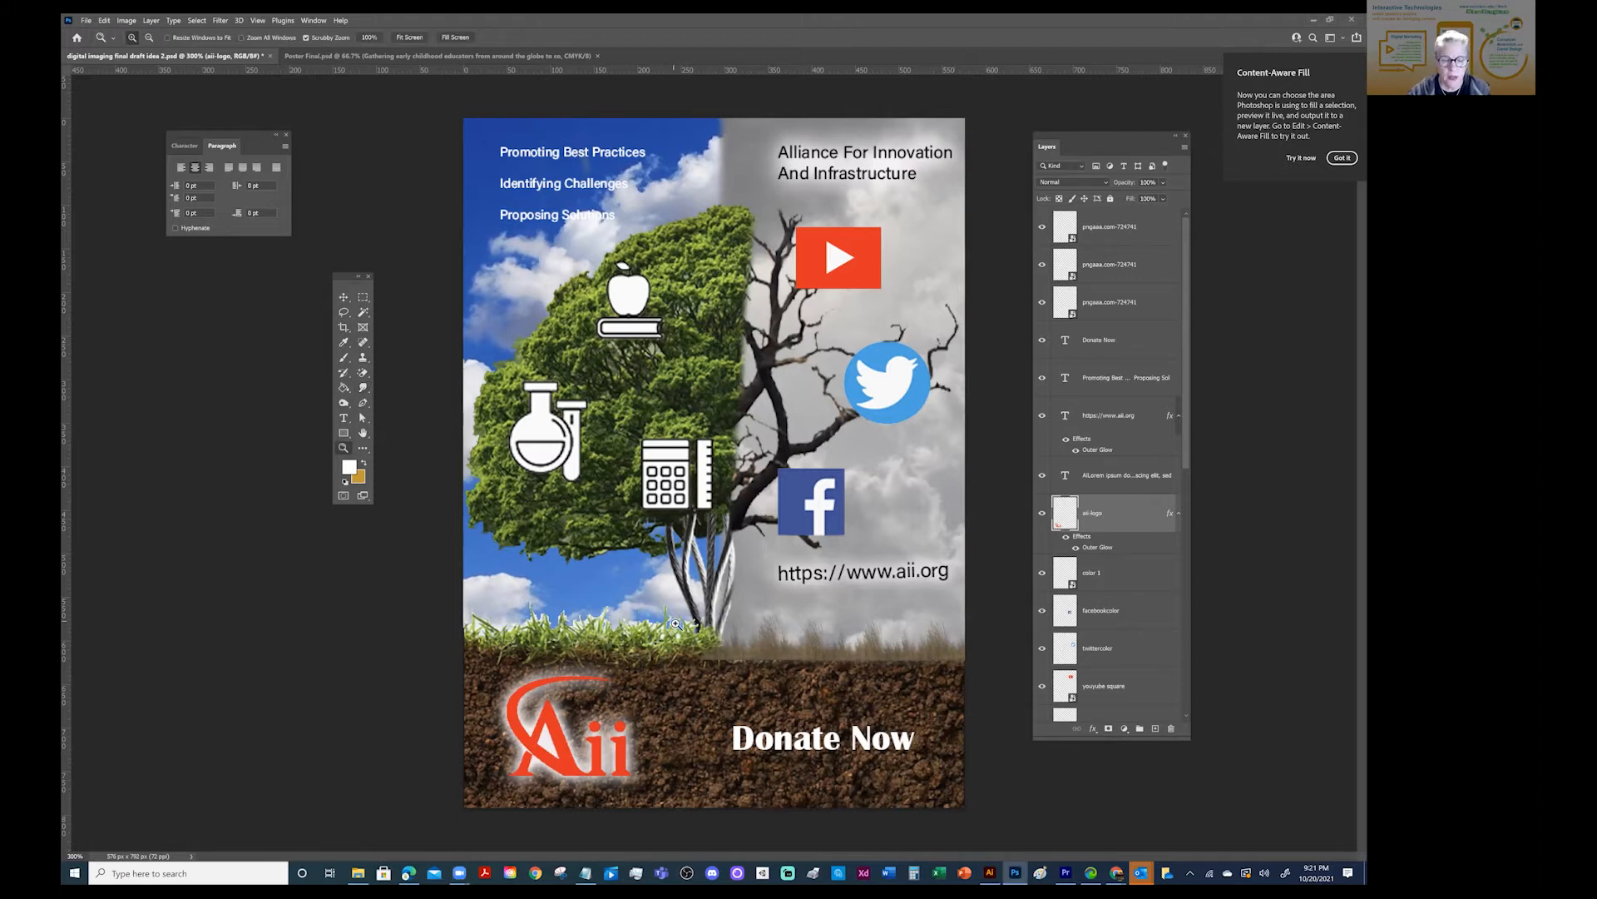
pyautogui.moveTo(664, 632); pyautogui.dragTo(599, 646)
pyautogui.press('space')
pyautogui.moveTo(500, 636); pyautogui.dragTo(725, 505)
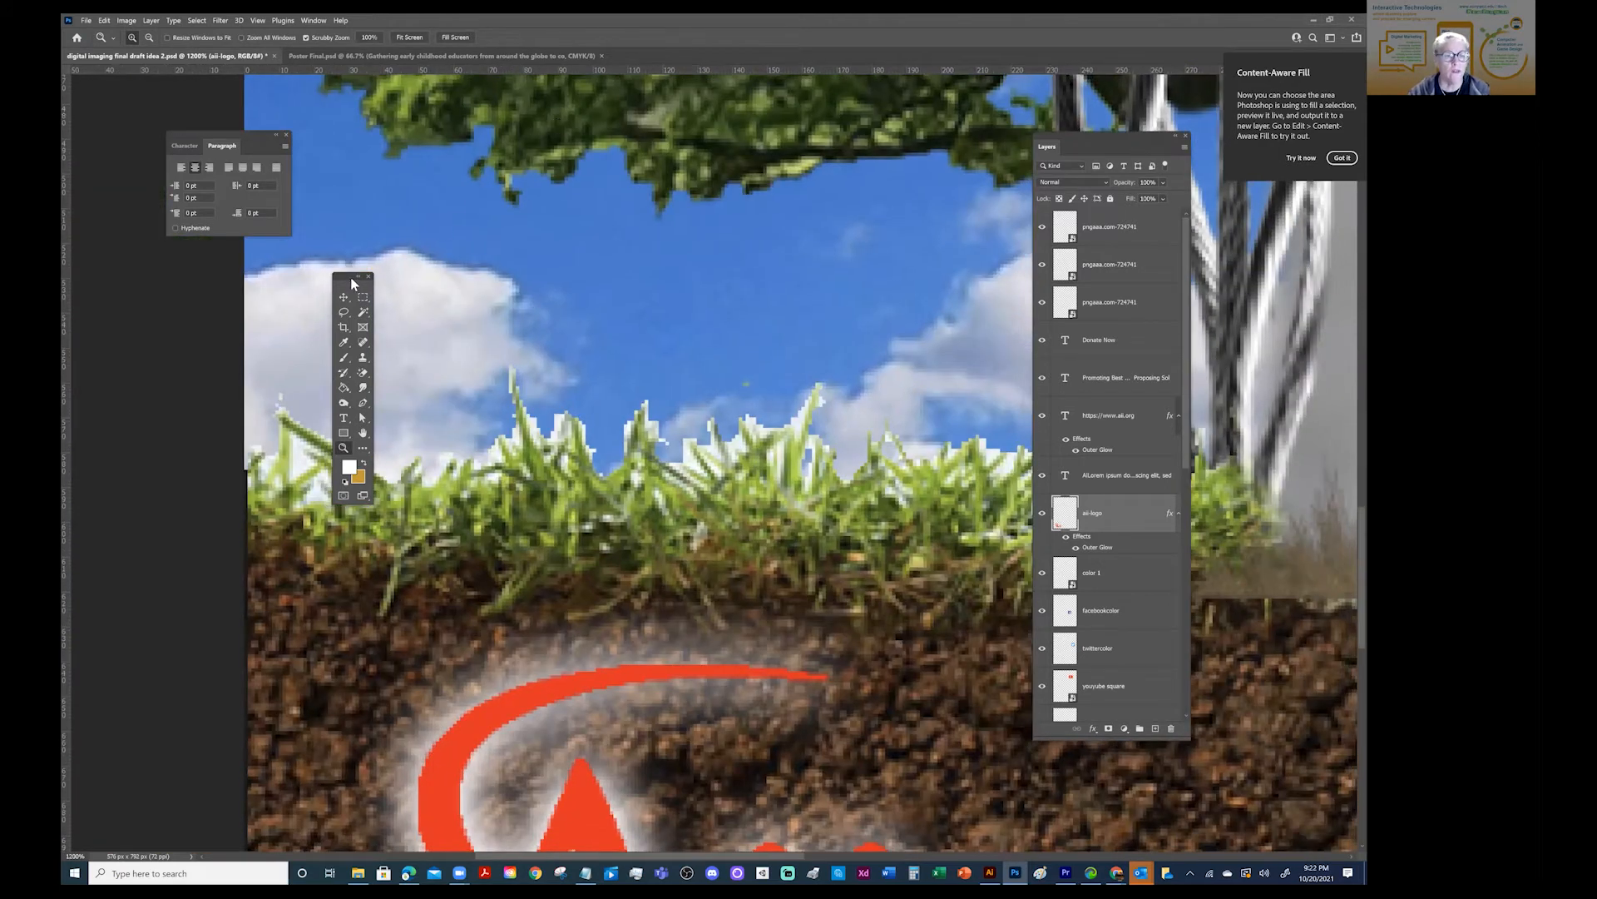
pyautogui.moveTo(354, 277); pyautogui.dragTo(166, 321)
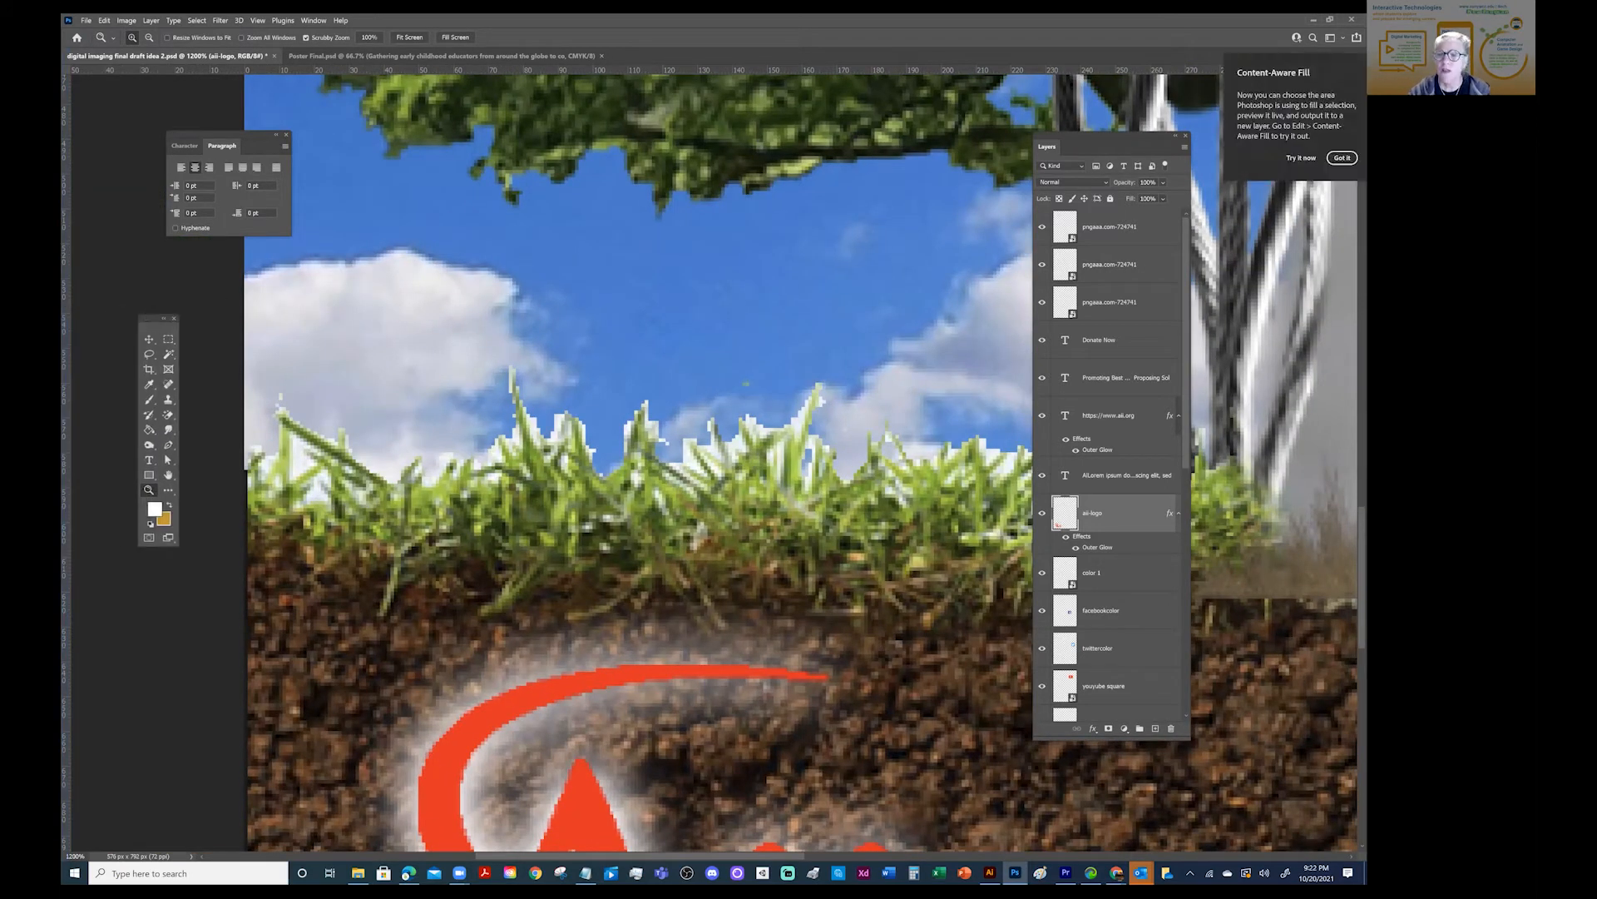
pyautogui.moveTo(1085, 137); pyautogui.dragTo(1164, 143)
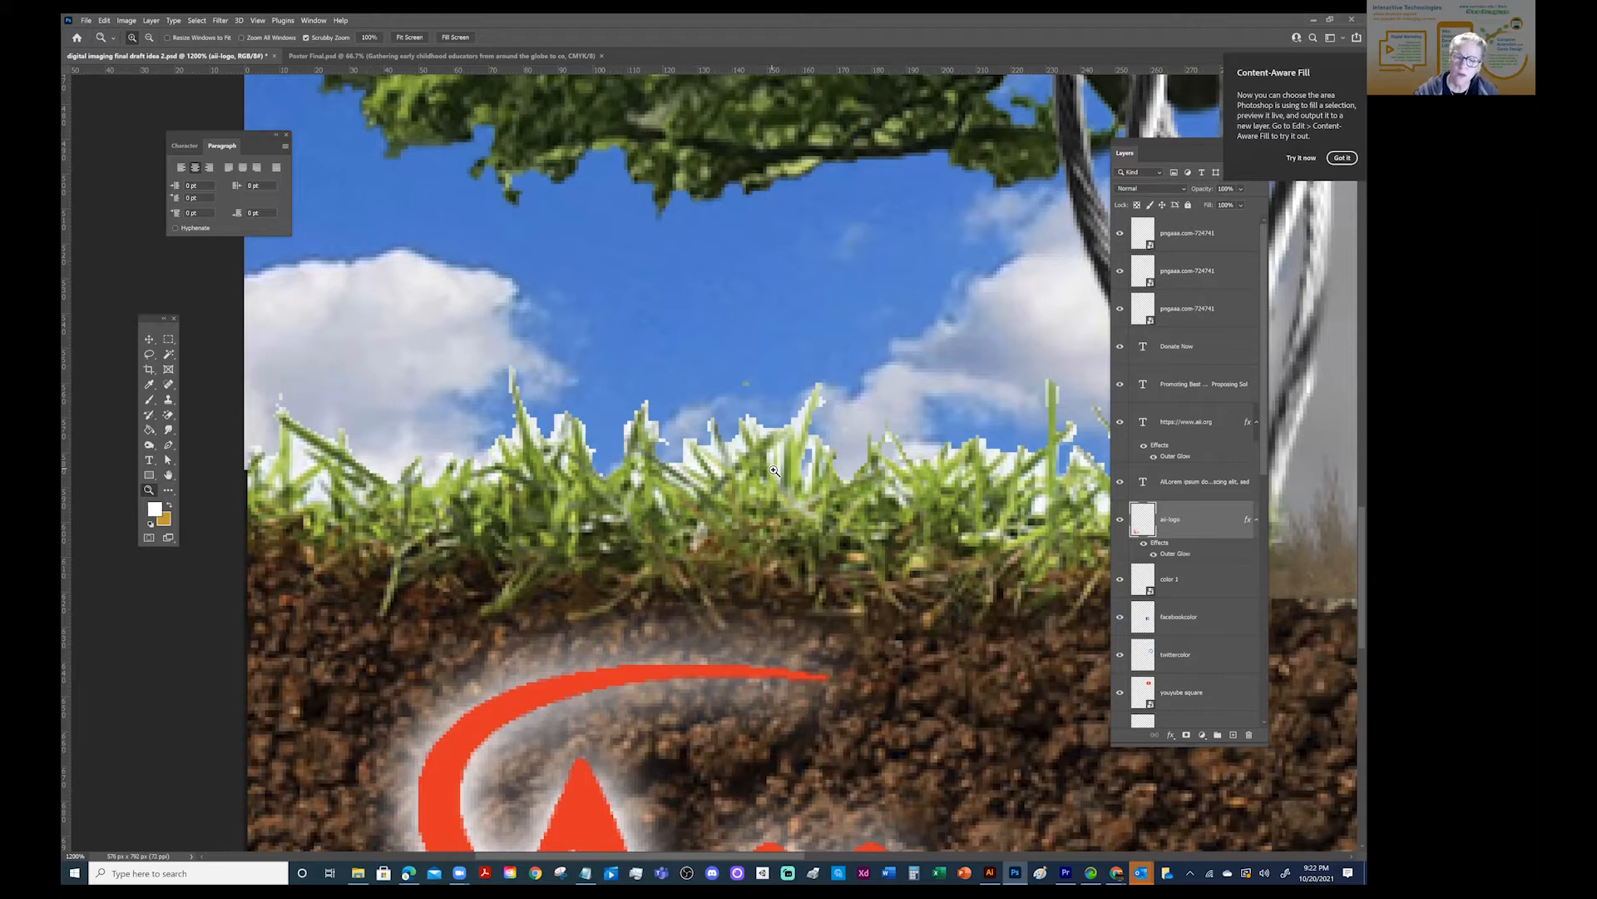
# - Select the layer that holds the grass and soil, and toggle its visibility to check it
pyautogui.click(149, 340)
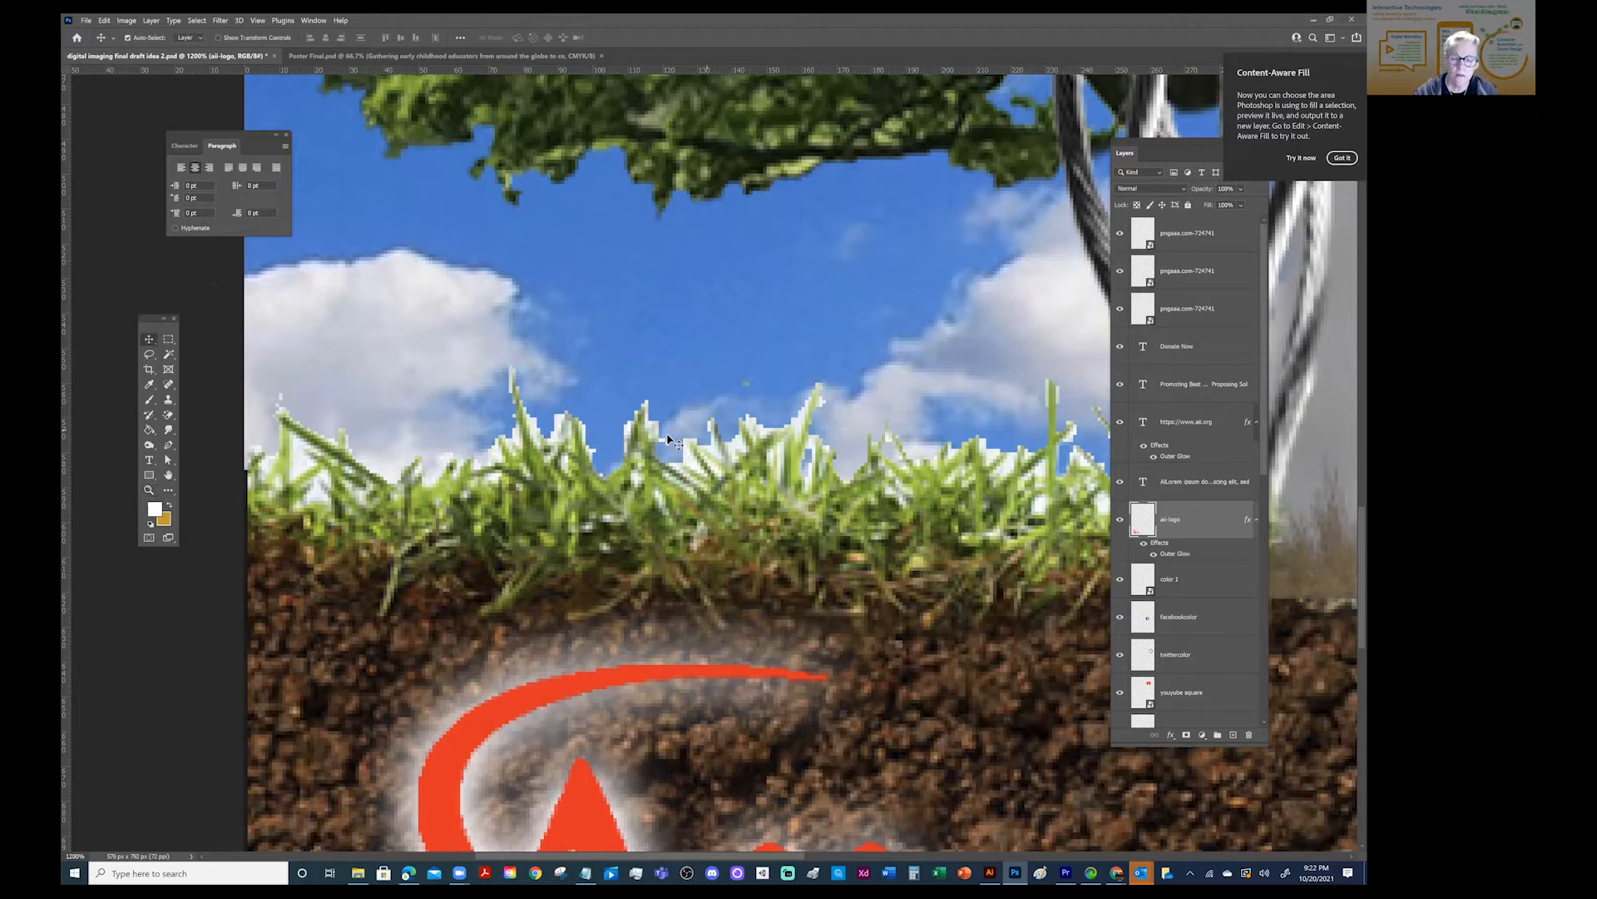
pyautogui.click(763, 458)
pyautogui.click(1120, 709)
pyautogui.click(1120, 709)
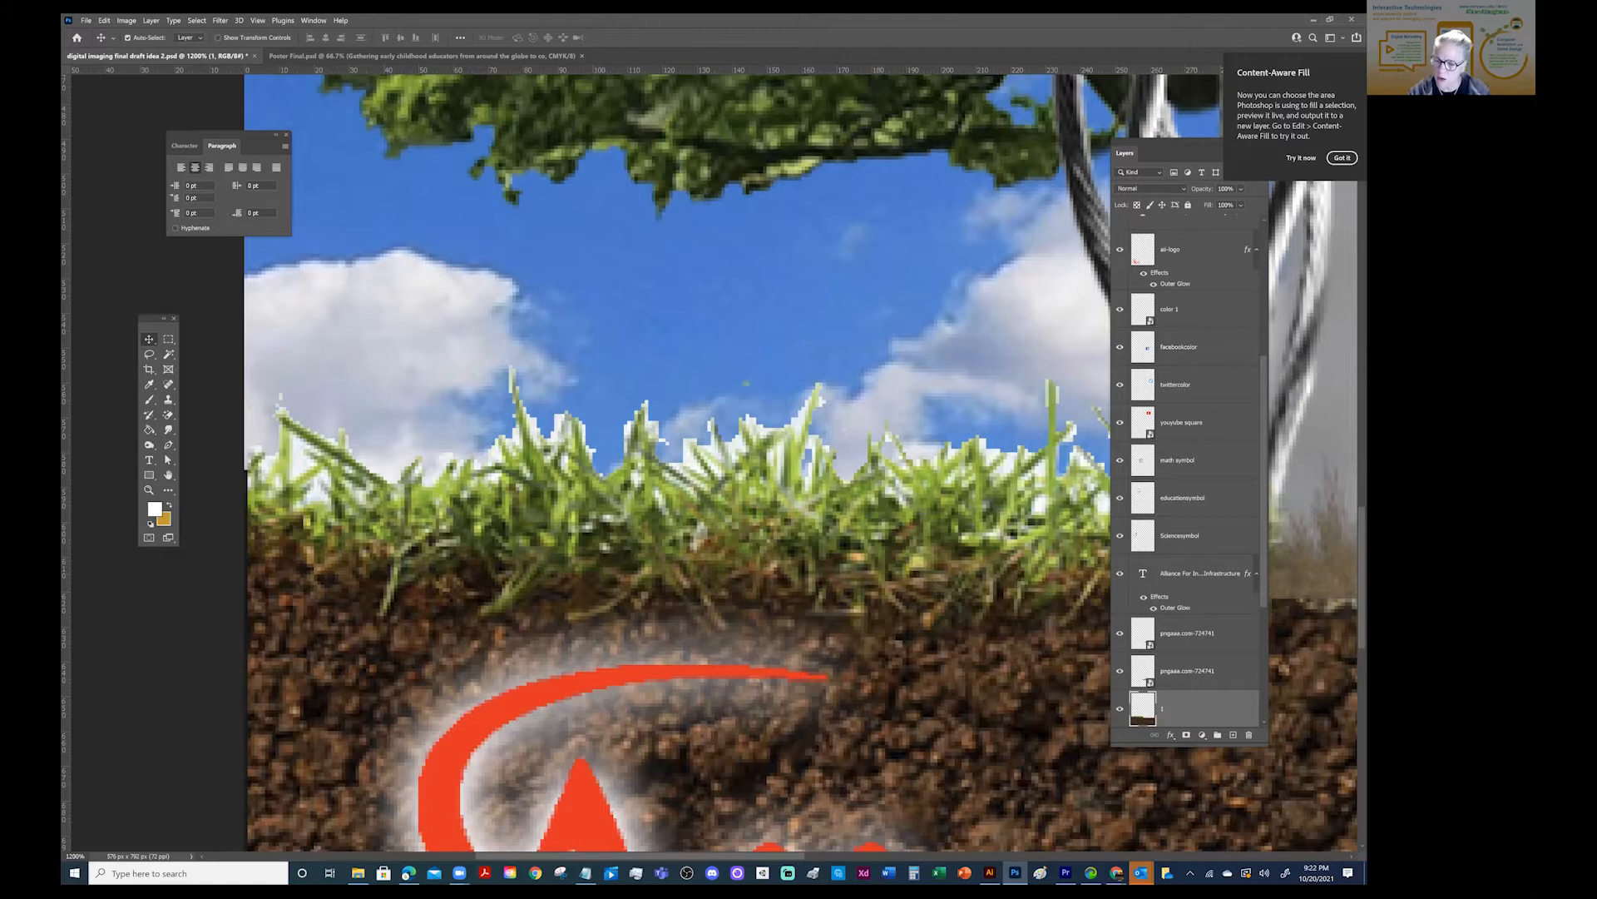
pyautogui.scroll(-6, 1189, 474)
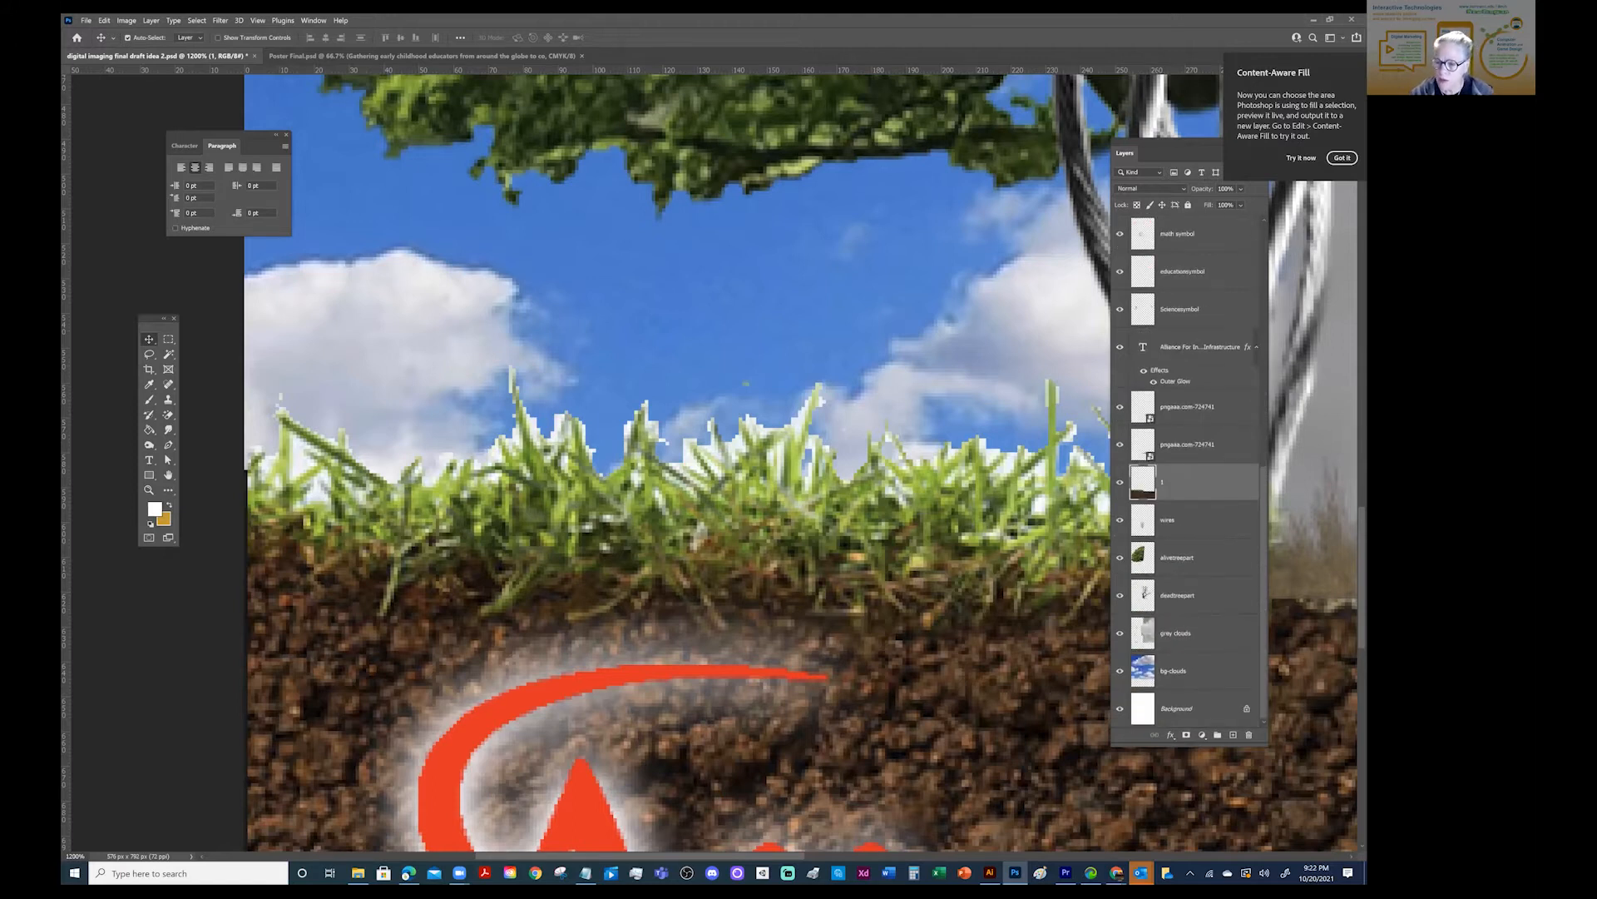
pyautogui.rightClick(1185, 482)
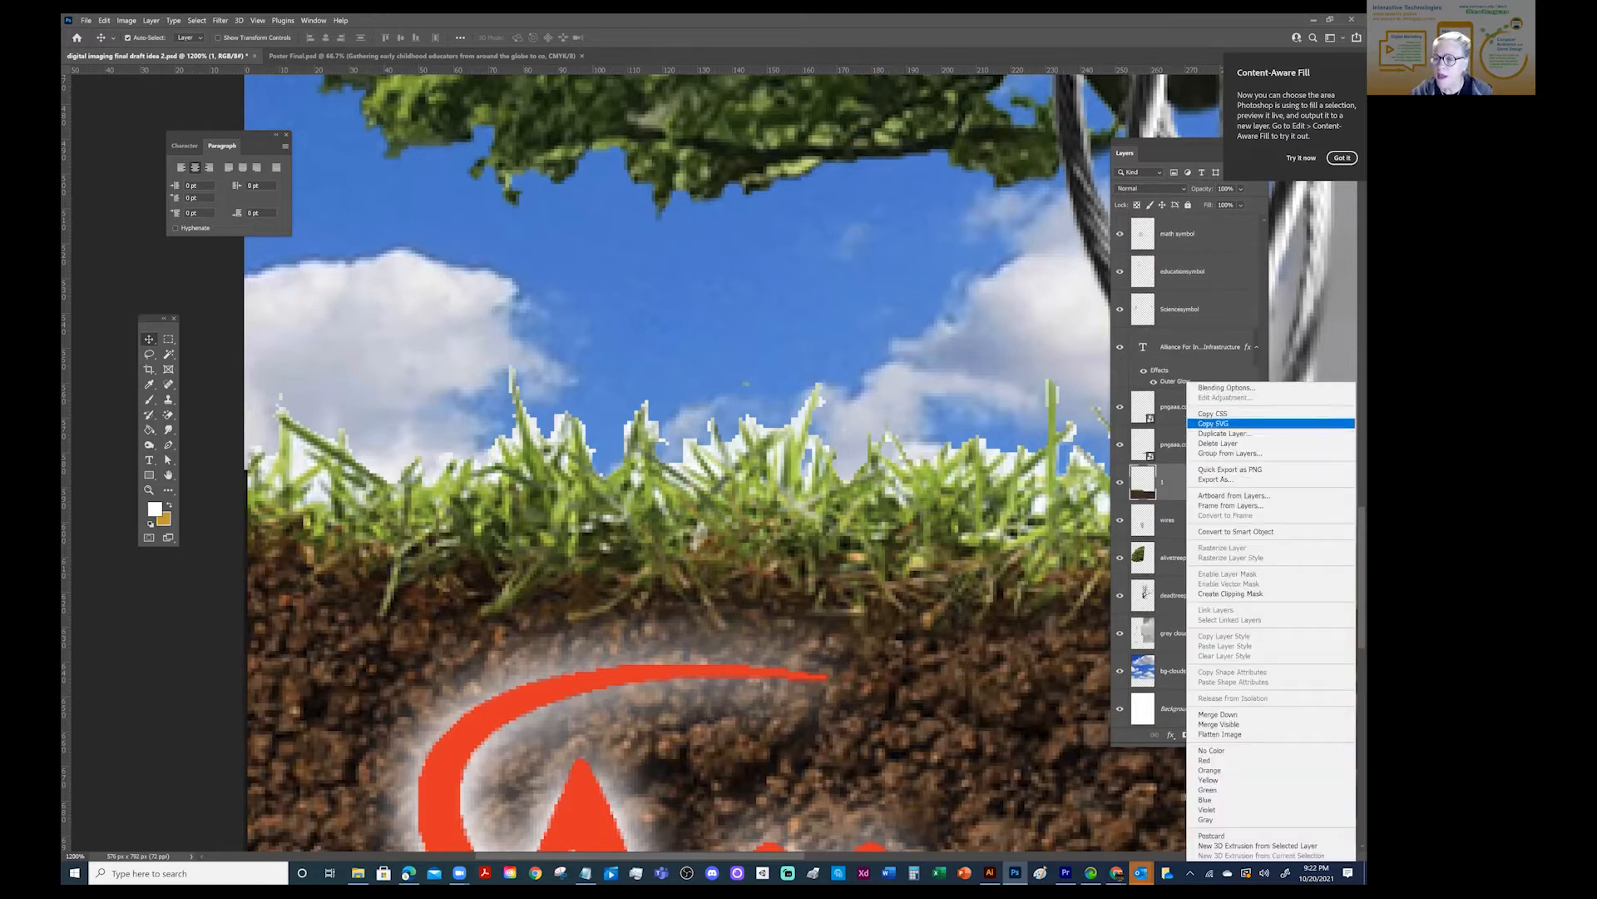
pyautogui.click(1223, 438)
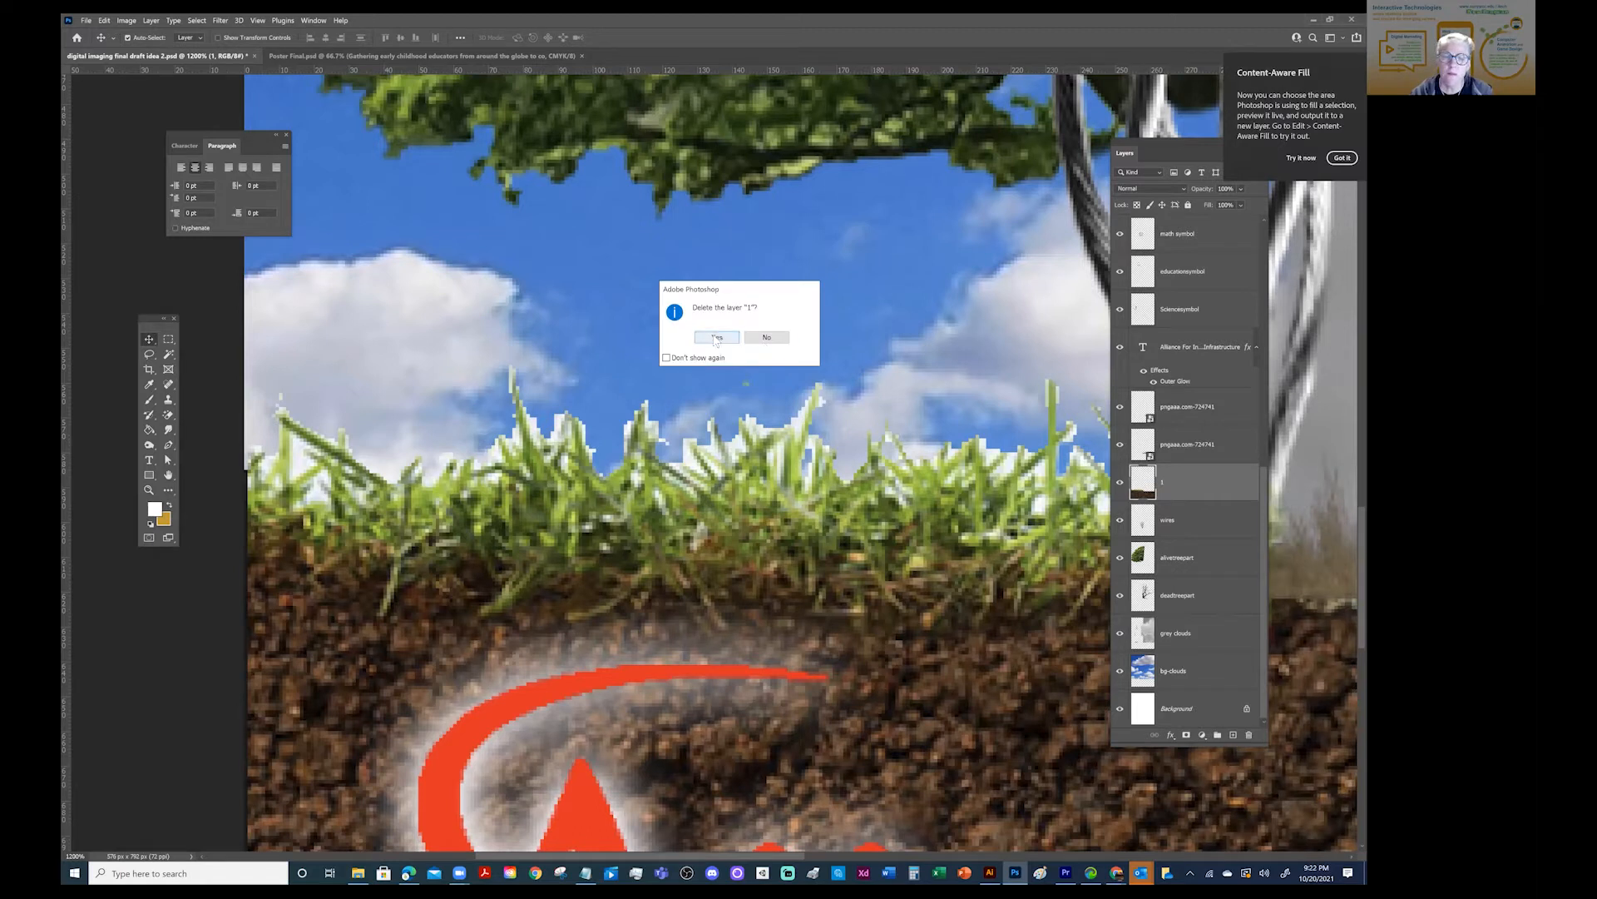
pyautogui.click(766, 338)
# - Duplicate the grass-and-soil layer 1 within the same document as "1 copy"
pyautogui.rightClick(1184, 482)
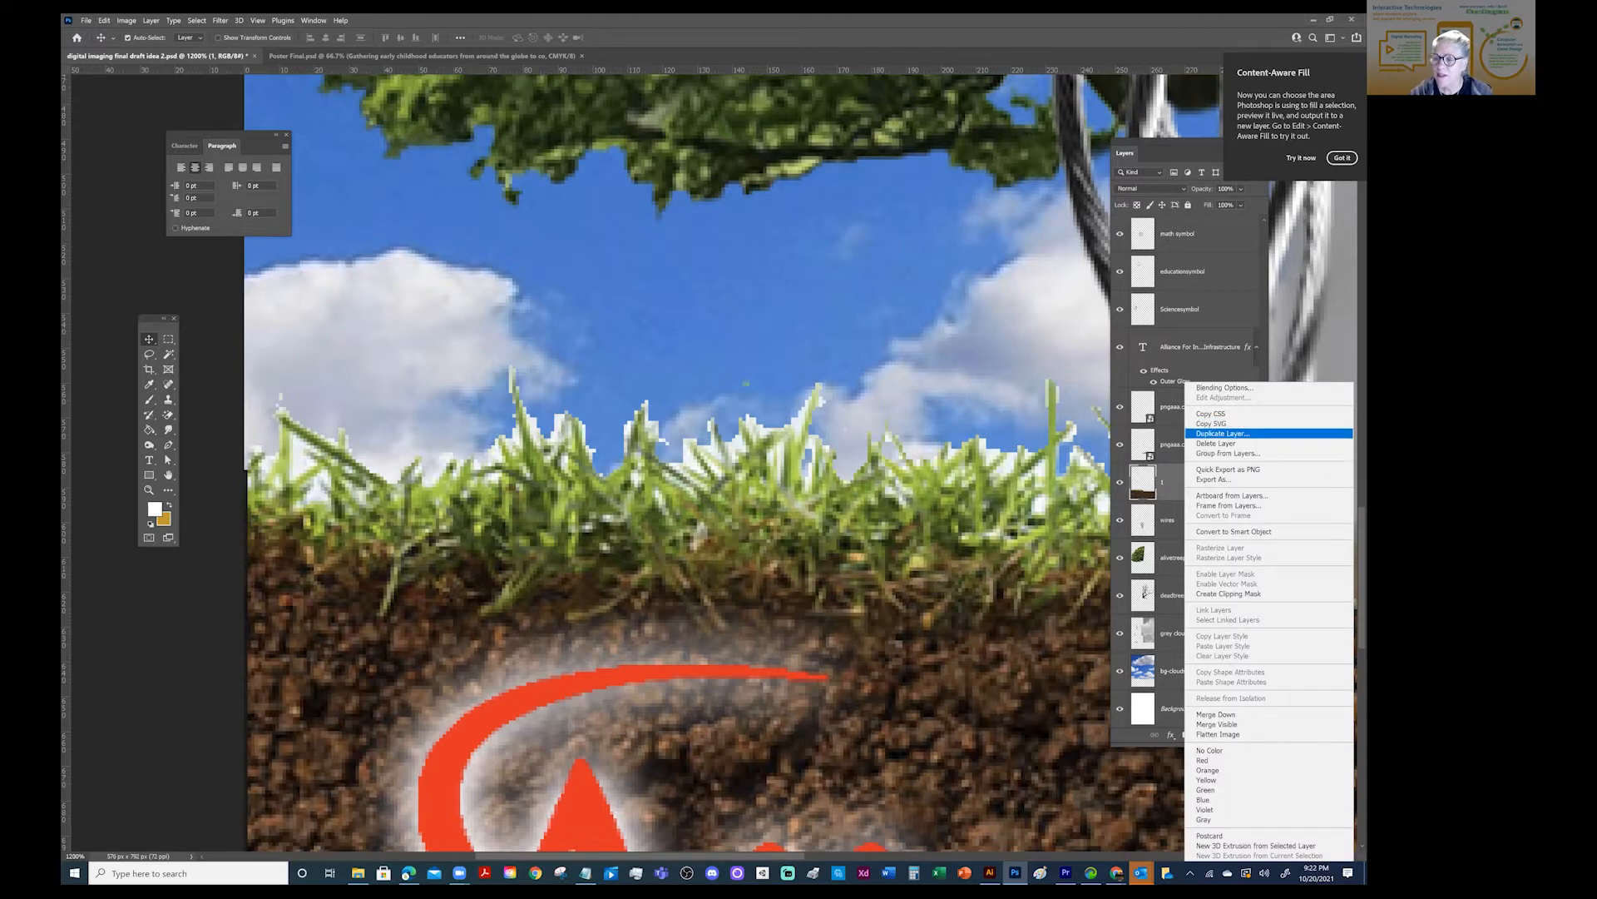
pyautogui.click(1224, 434)
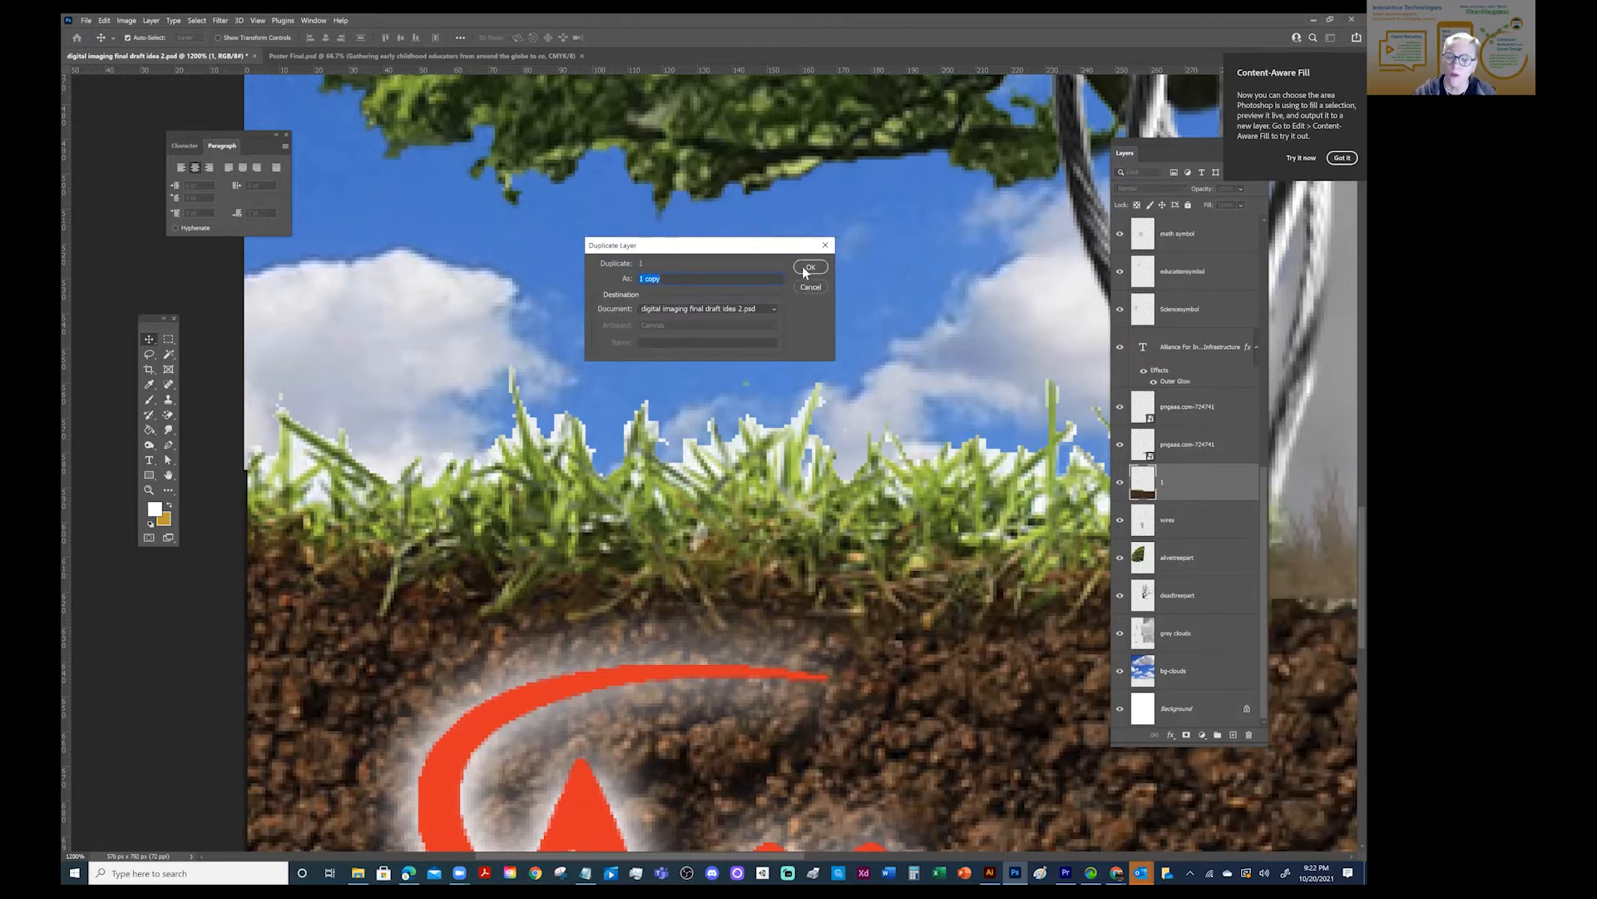
pyautogui.click(812, 267)
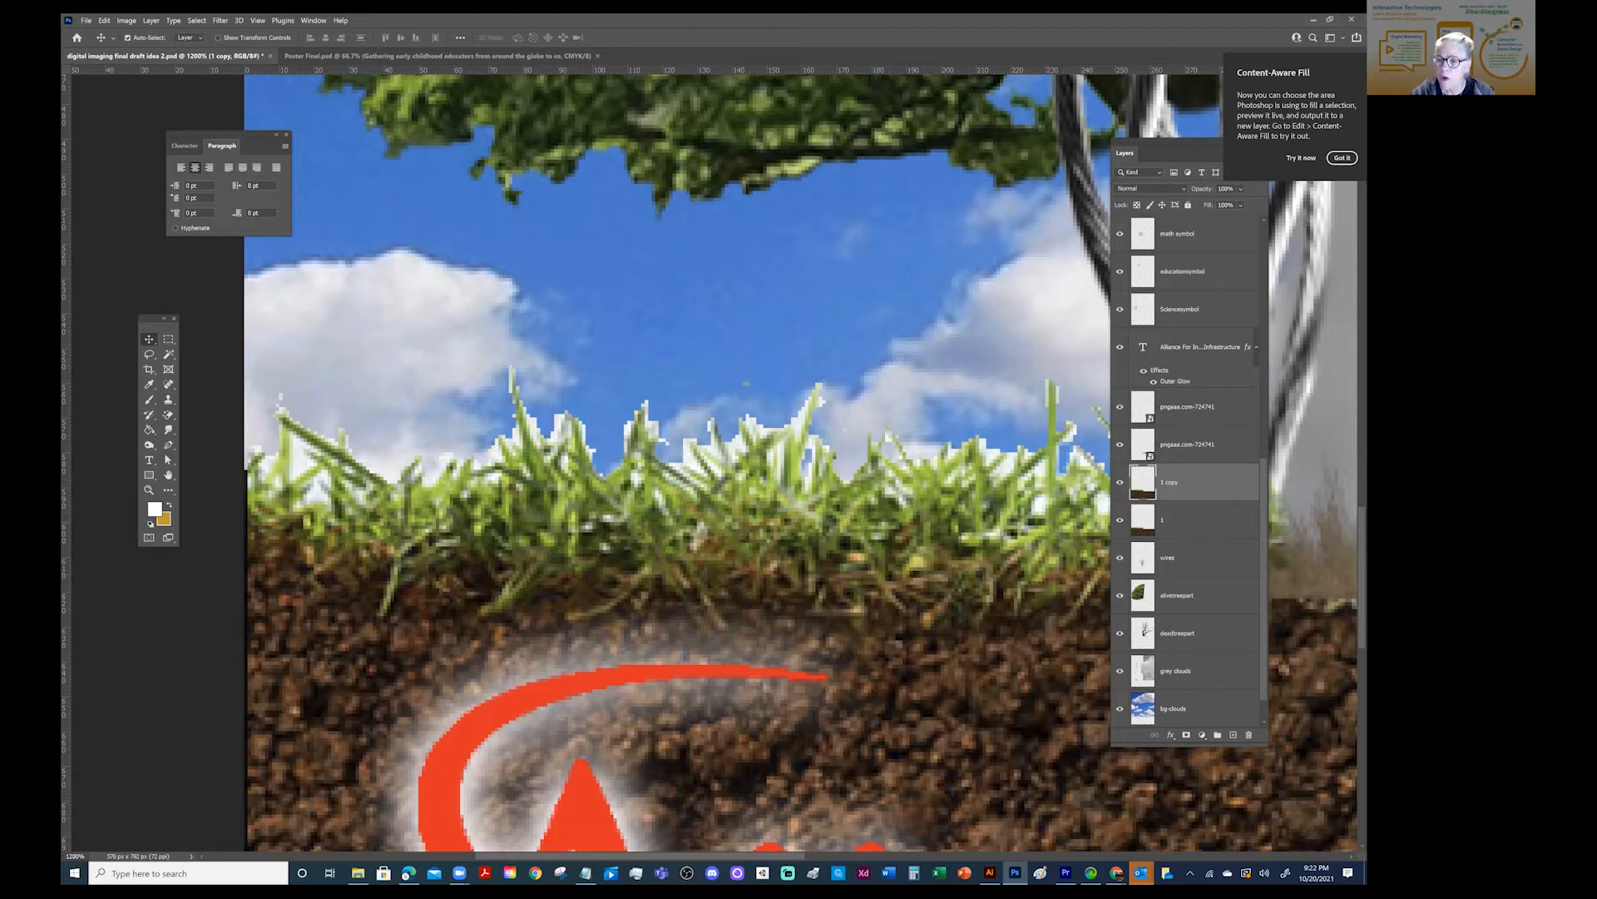
# - Lock and hide the original layer 1, and make the duplicate the active layer, toggling its visibility to check it
pyautogui.click(1185, 520)
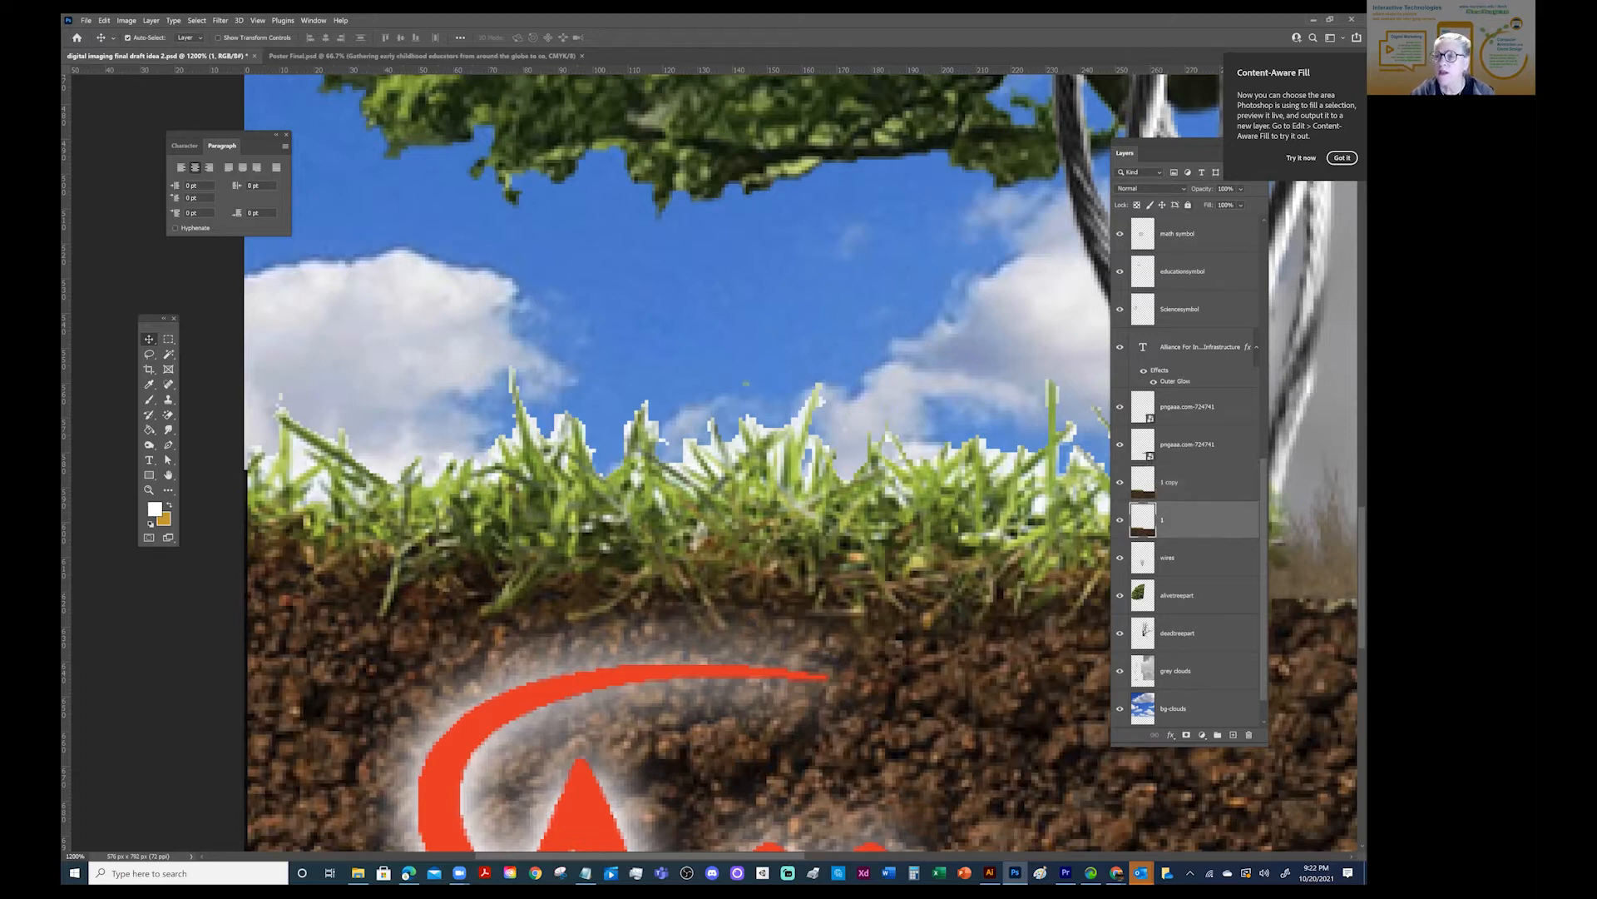
pyautogui.click(1188, 205)
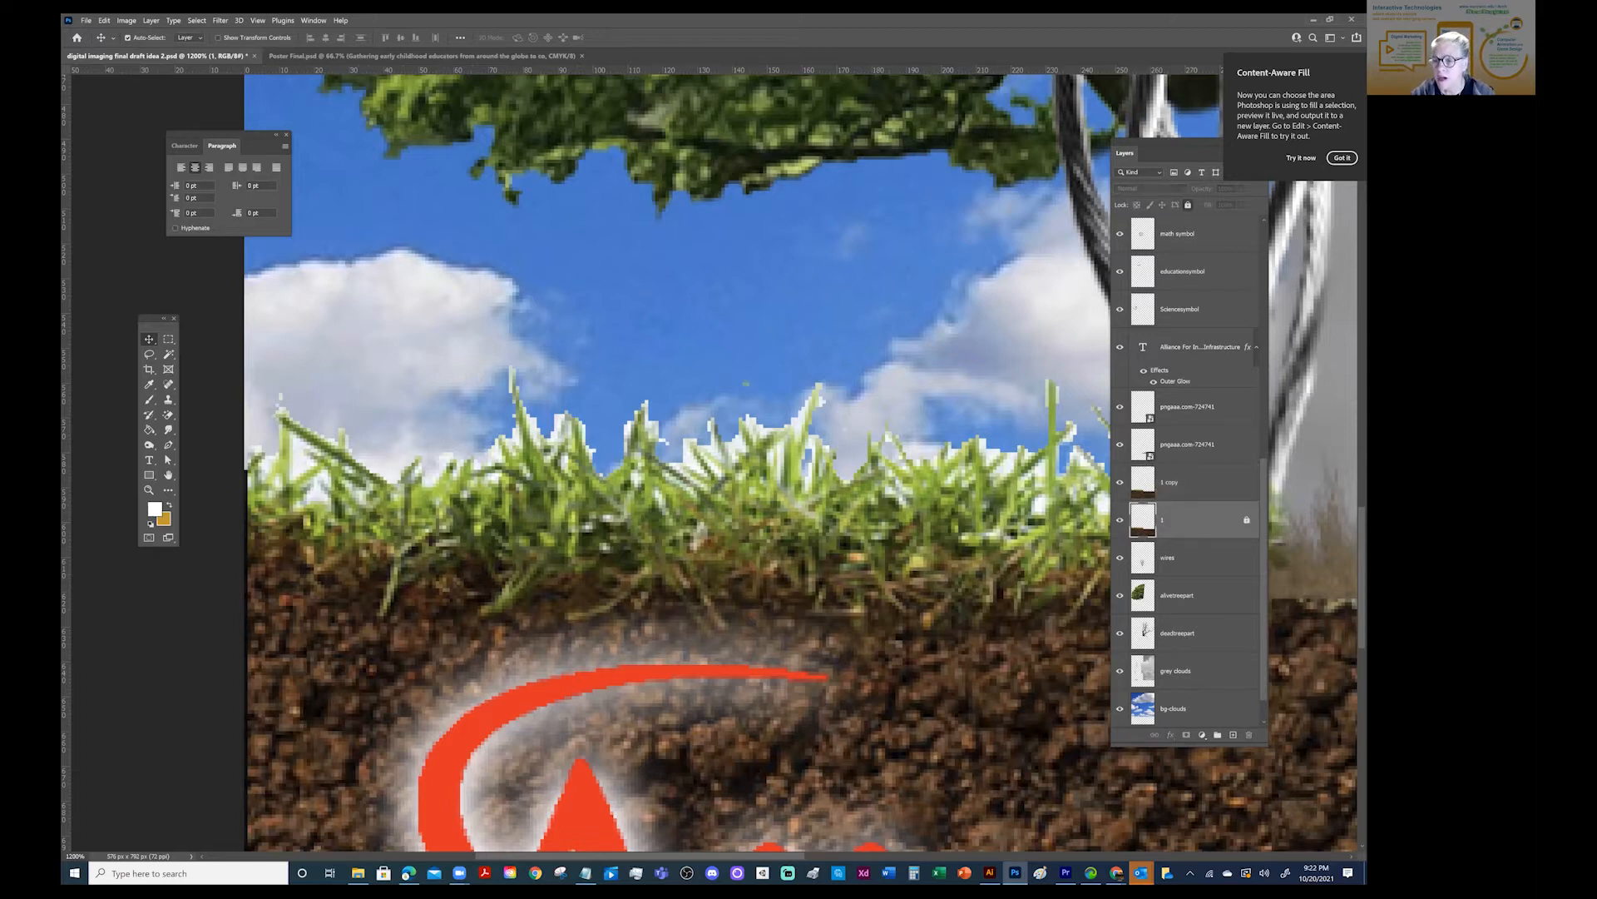
pyautogui.click(1185, 483)
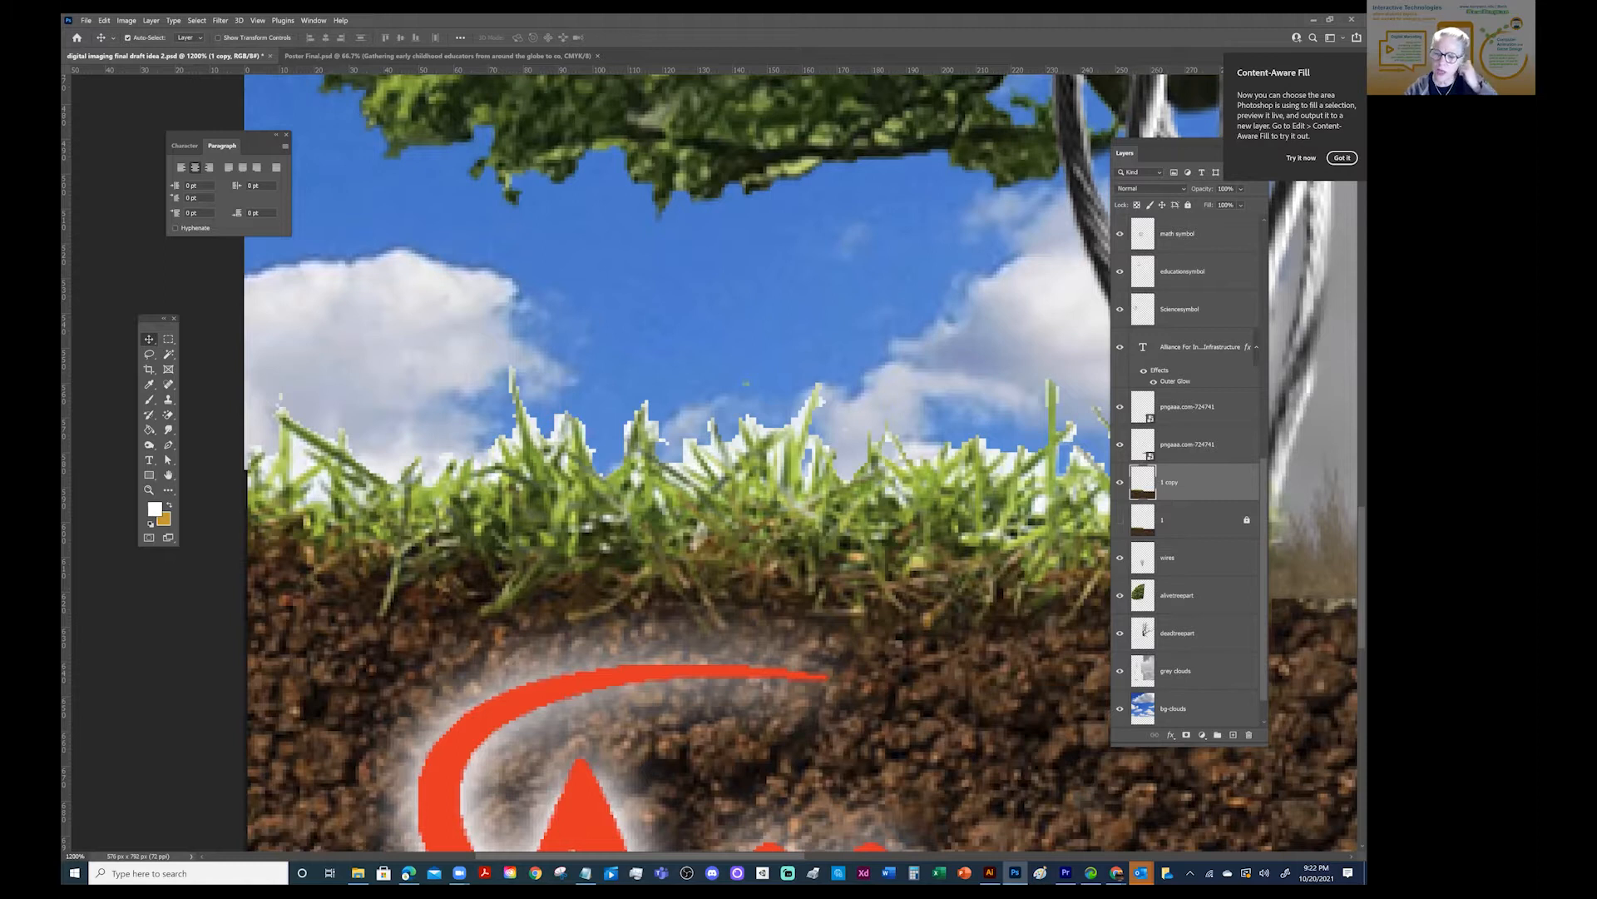
pyautogui.click(1120, 483)
pyautogui.click(1120, 482)
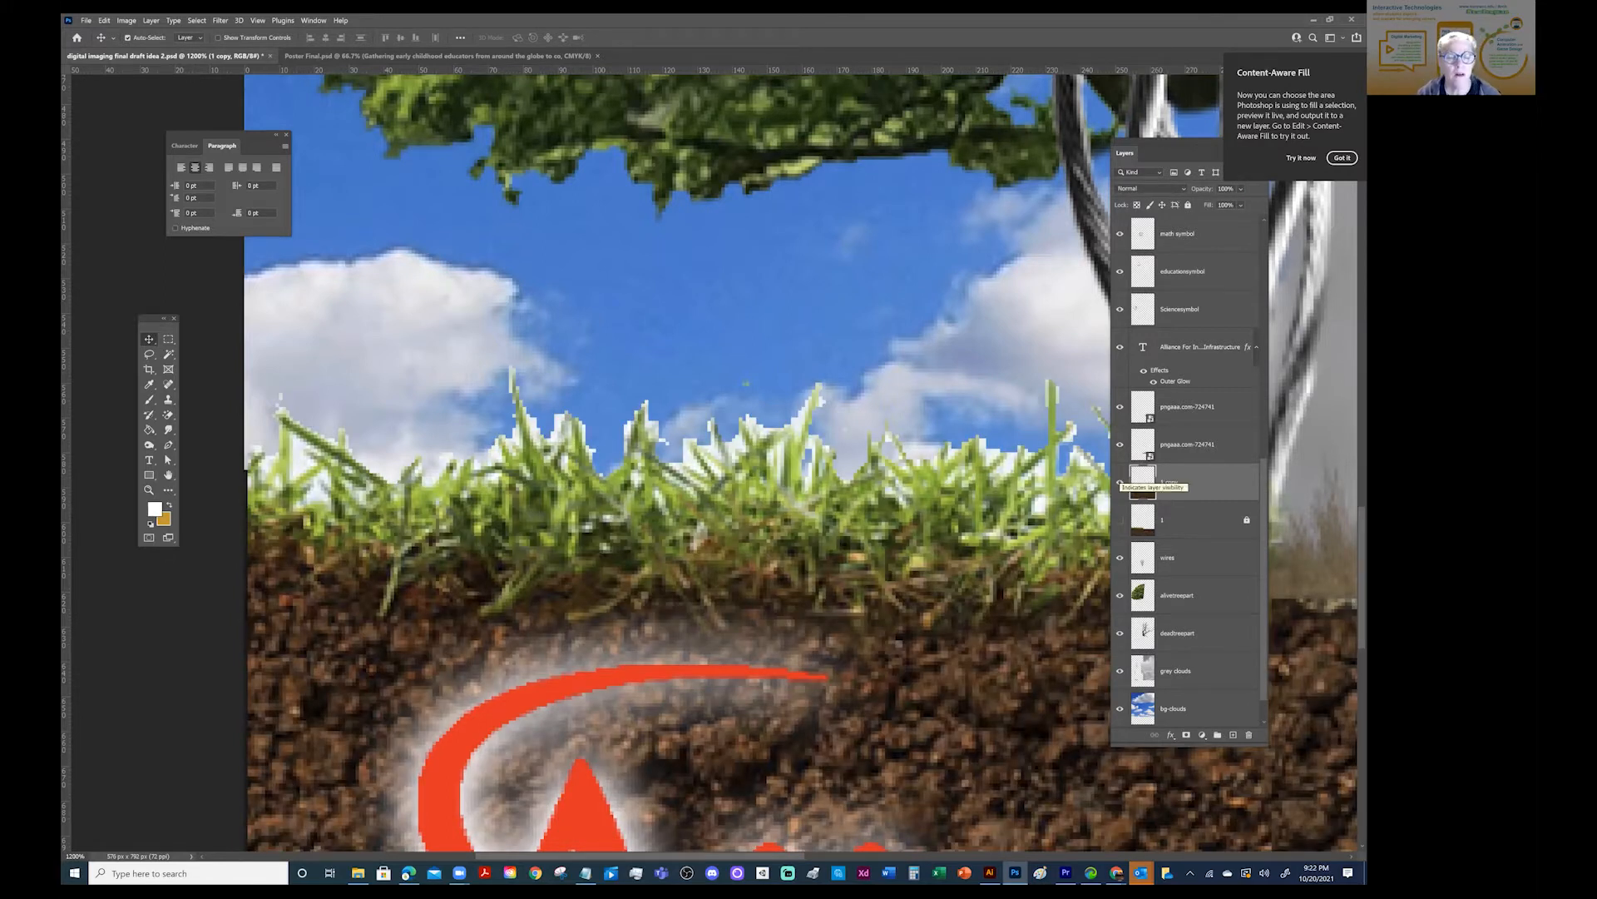
# - Try a Color Overlay layer style on the duplicate grass-and-soil layer
pyautogui.moveTo(366, 484); pyautogui.dragTo(68, 438)
pyautogui.moveTo(865, 409); pyautogui.dragTo(122, 406)
pyautogui.moveTo(786, 411); pyautogui.dragTo(763, 407)
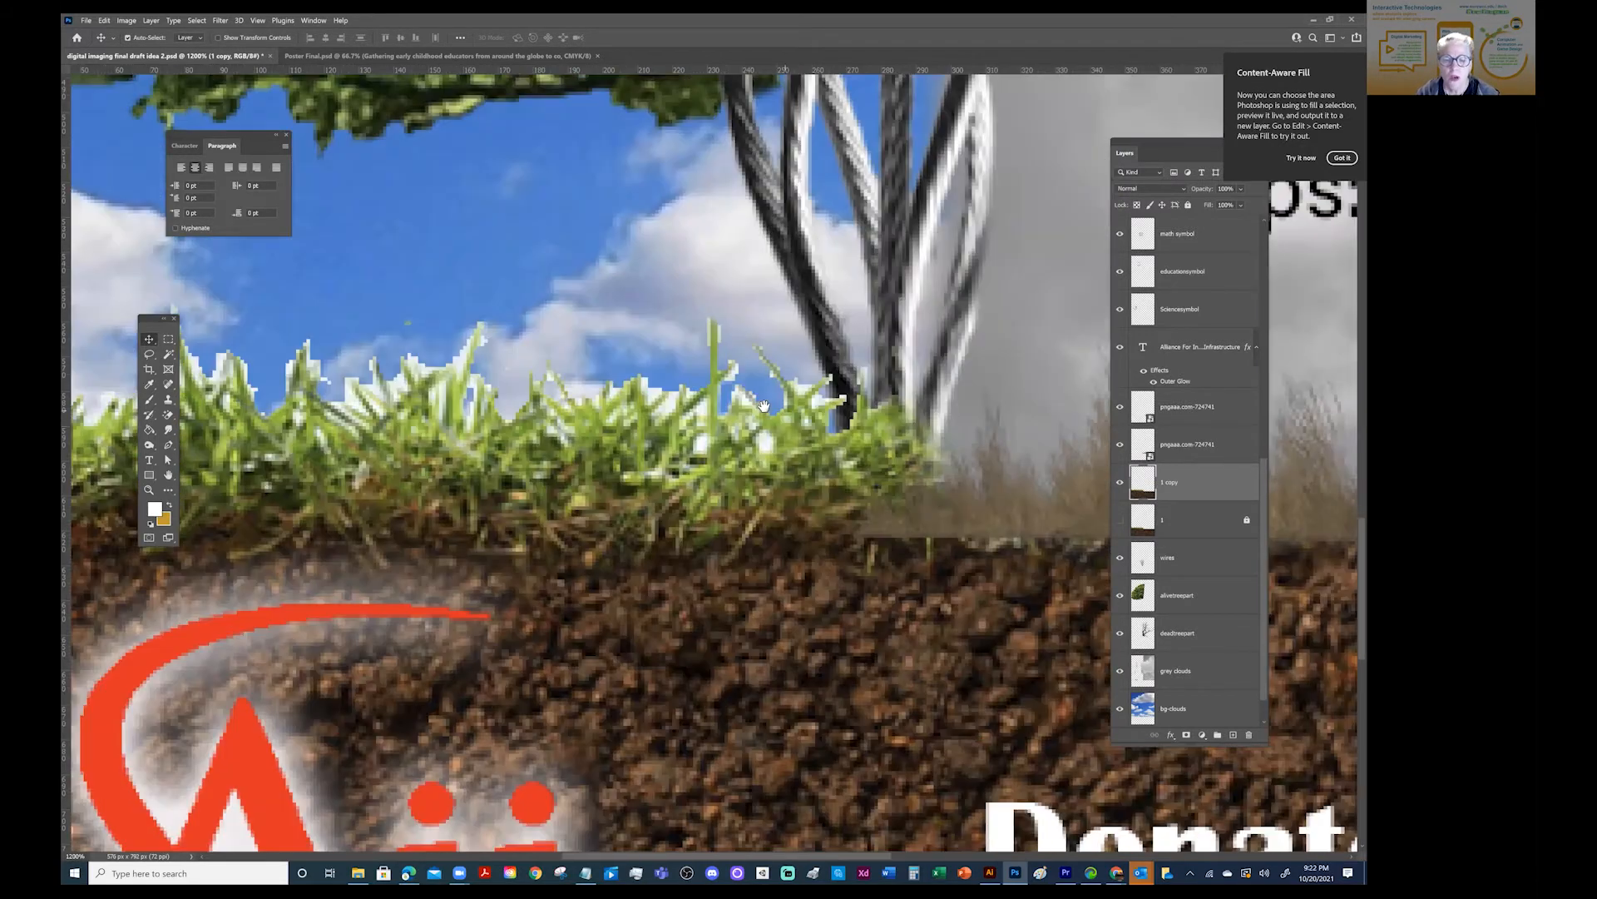
pyautogui.moveTo(502, 431); pyautogui.dragTo(746, 459)
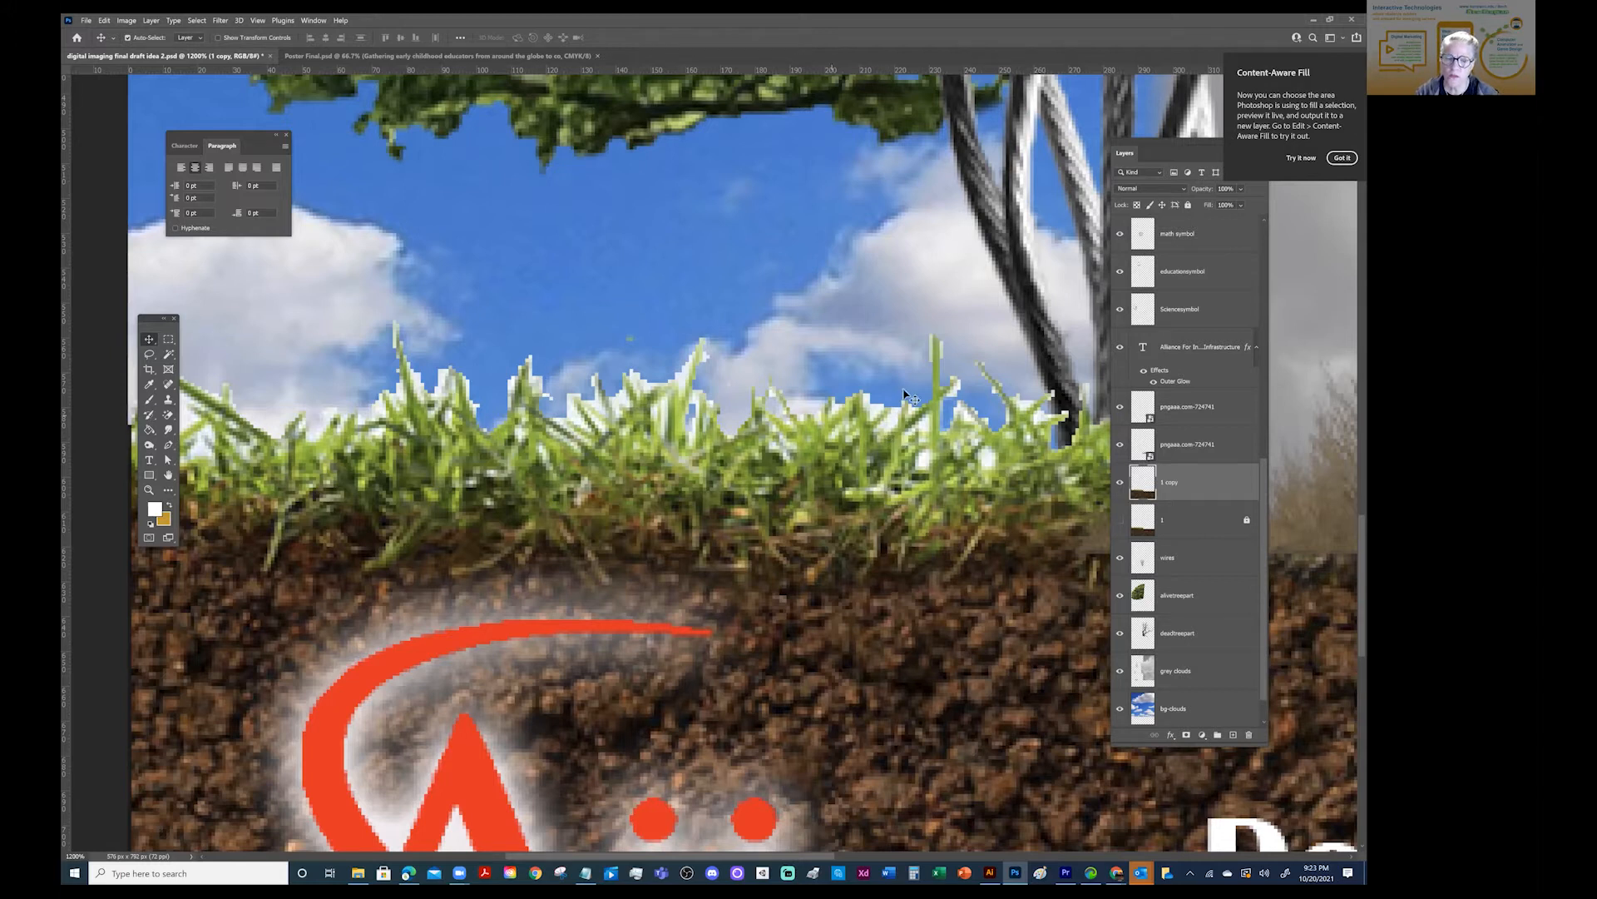
pyautogui.click(151, 20)
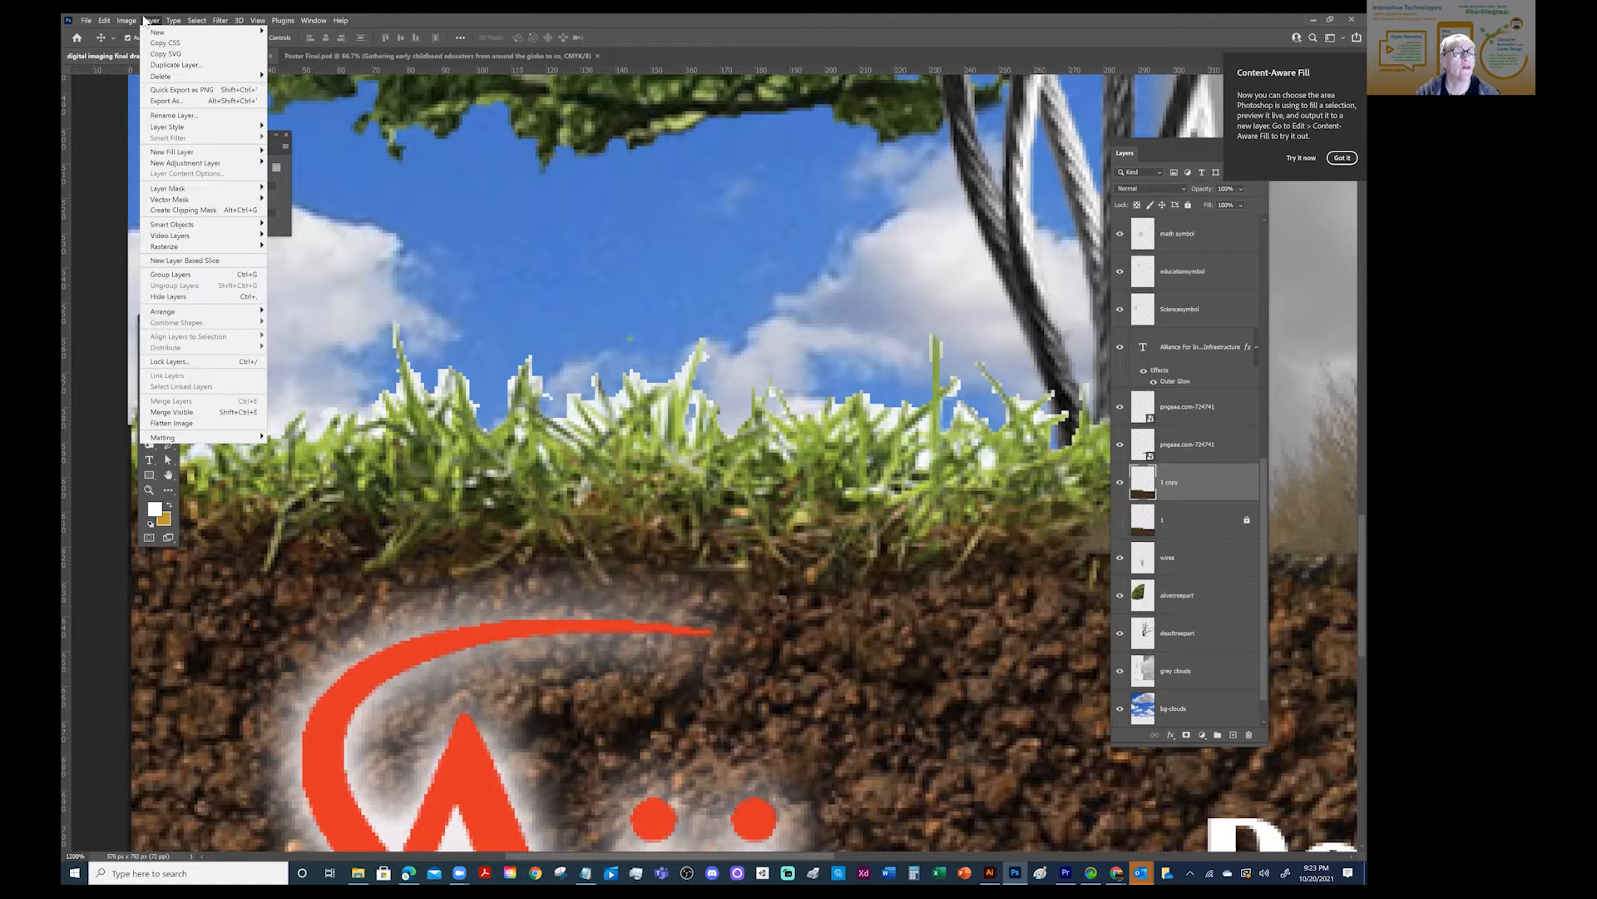
pyautogui.moveTo(208, 127)
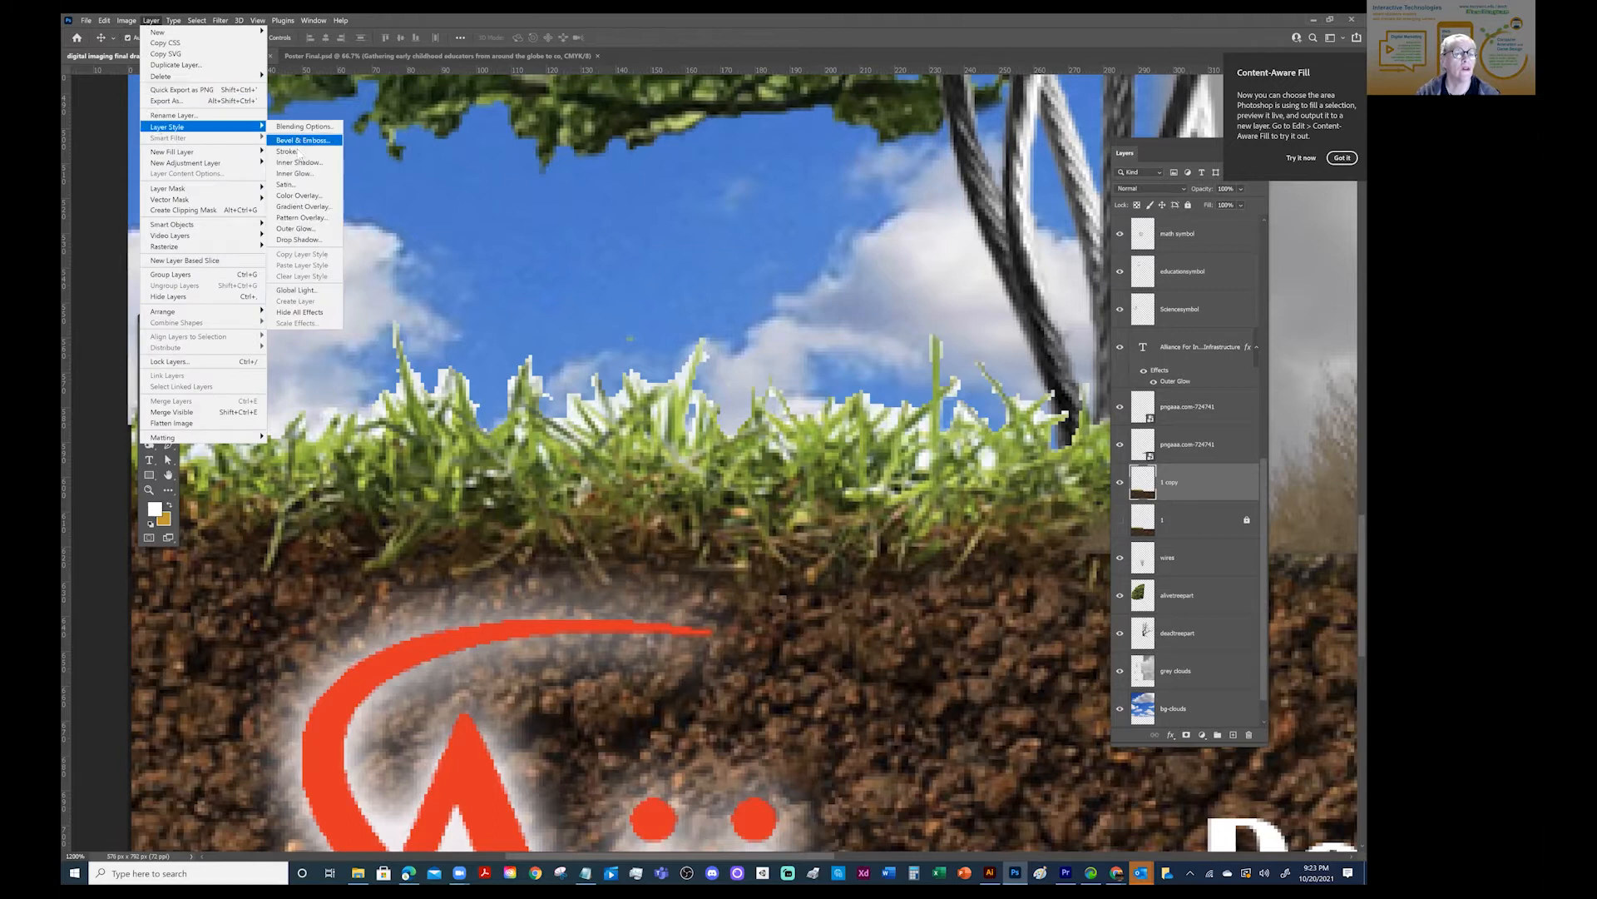
pyautogui.click(301, 203)
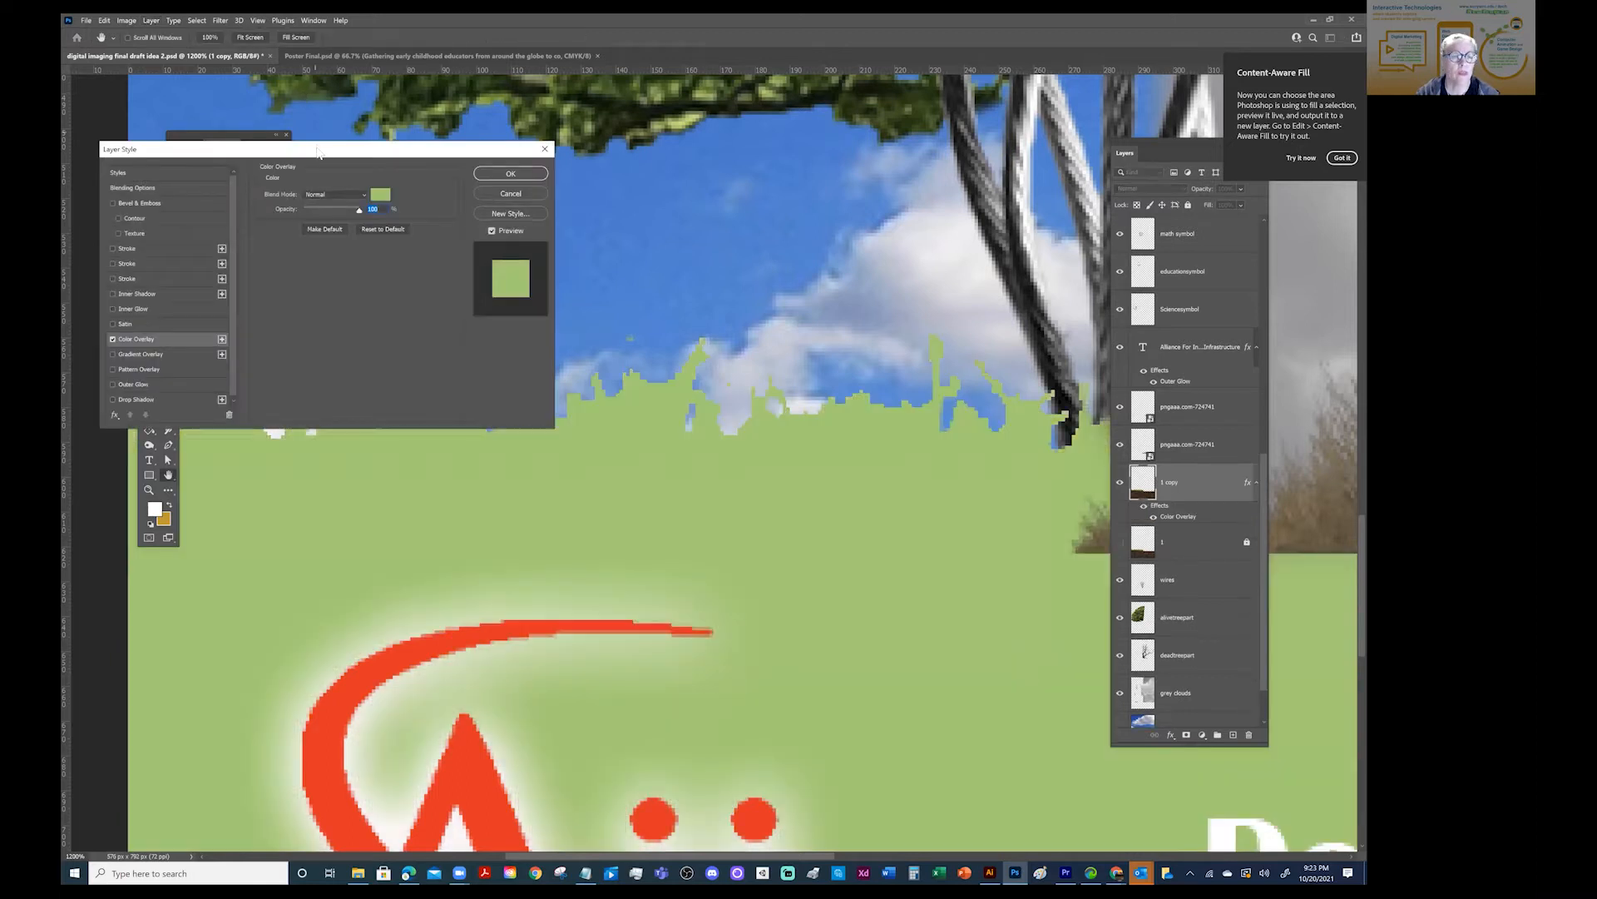
pyautogui.moveTo(319, 153); pyautogui.dragTo(752, 539)
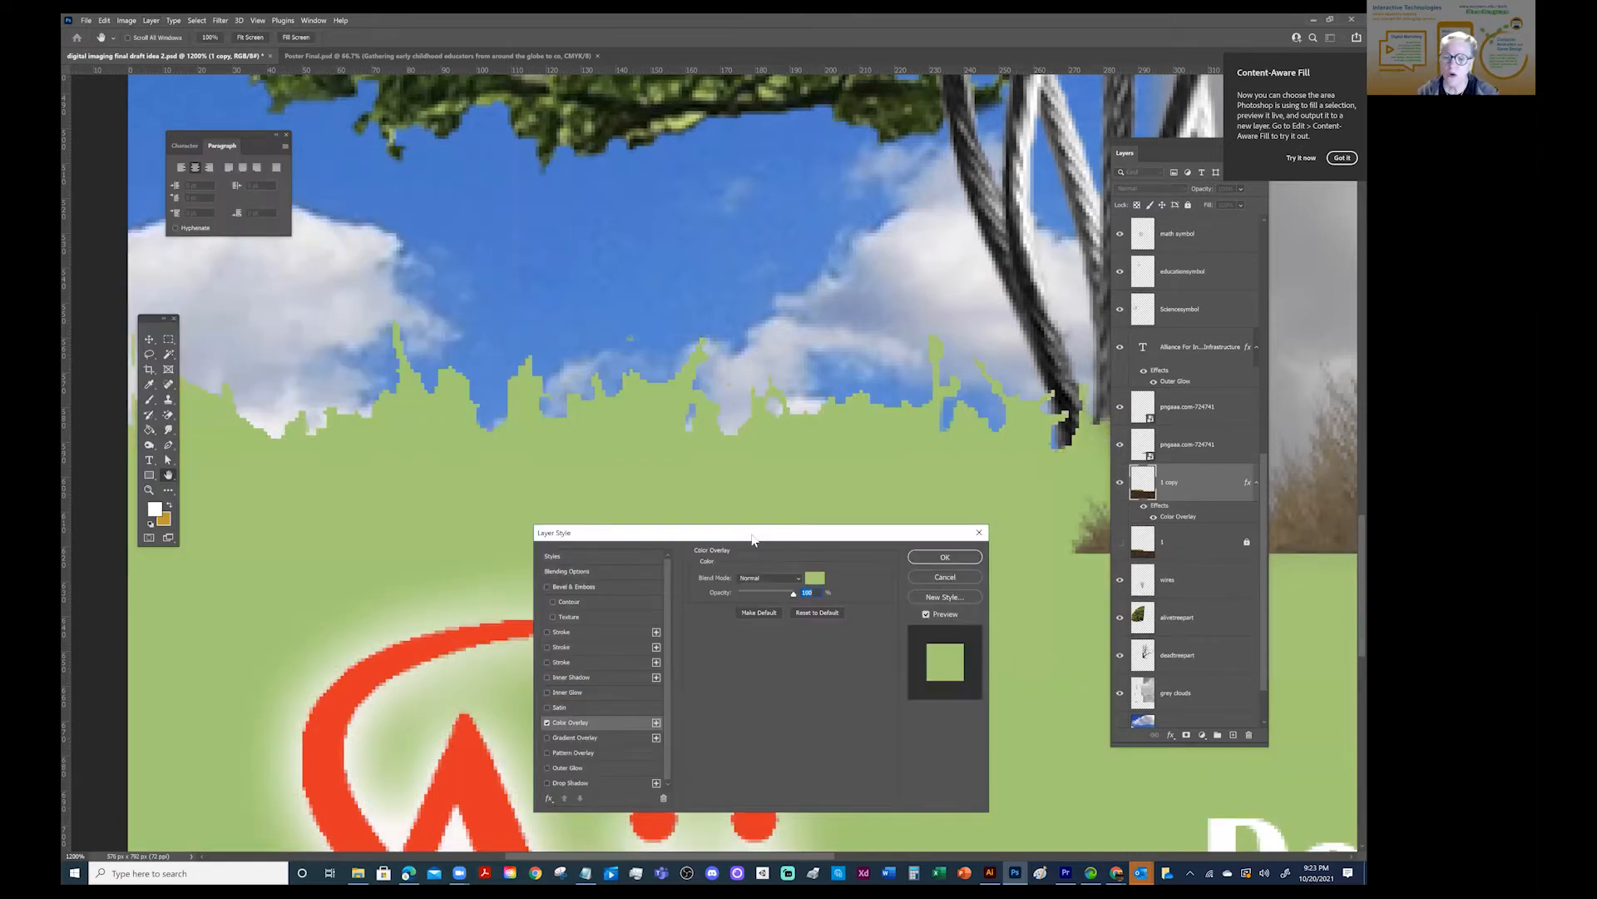
pyautogui.click(938, 575)
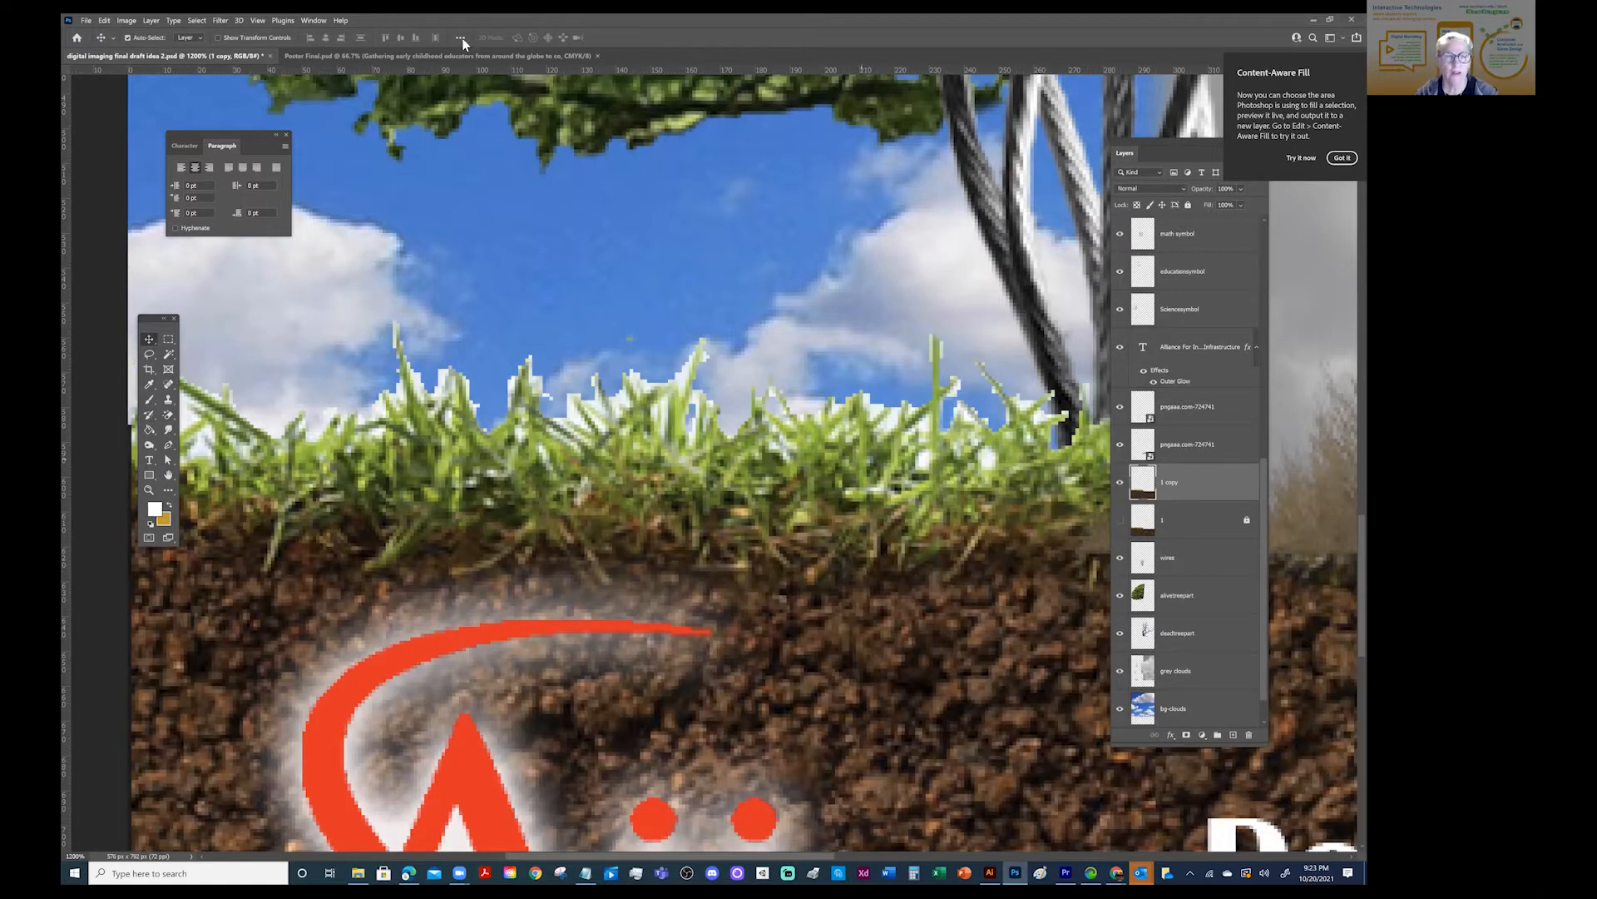
# - Delete the soil area below the grass from the duplicate layer, deselect, and compare it with the original by toggling layer 1's visibility
pyautogui.click(259, 20)
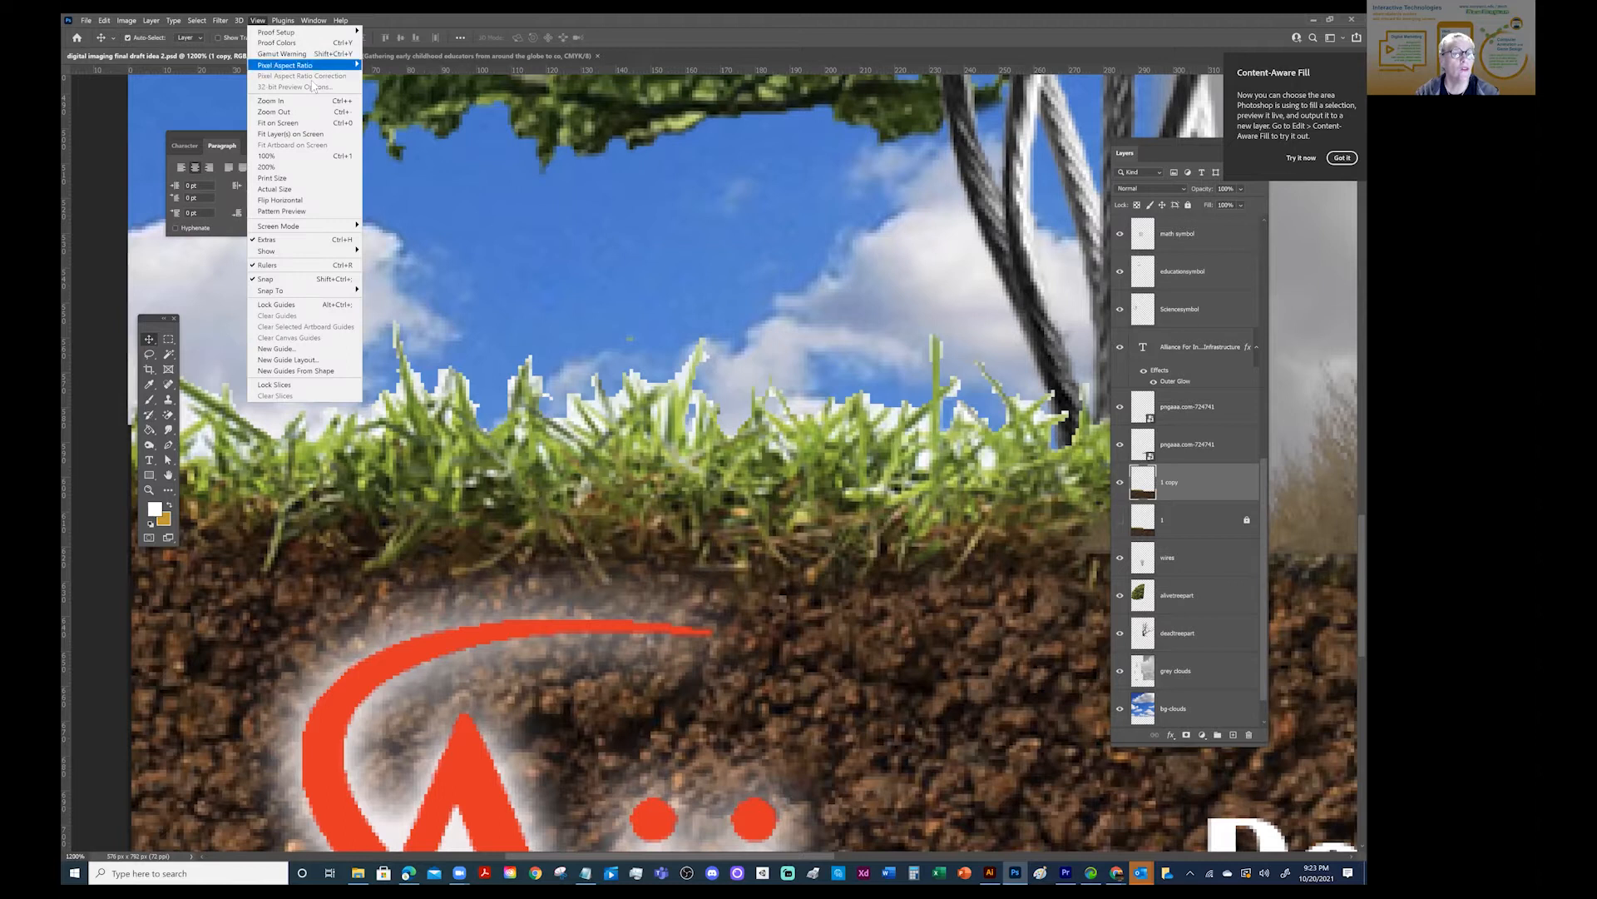
pyautogui.click(291, 124)
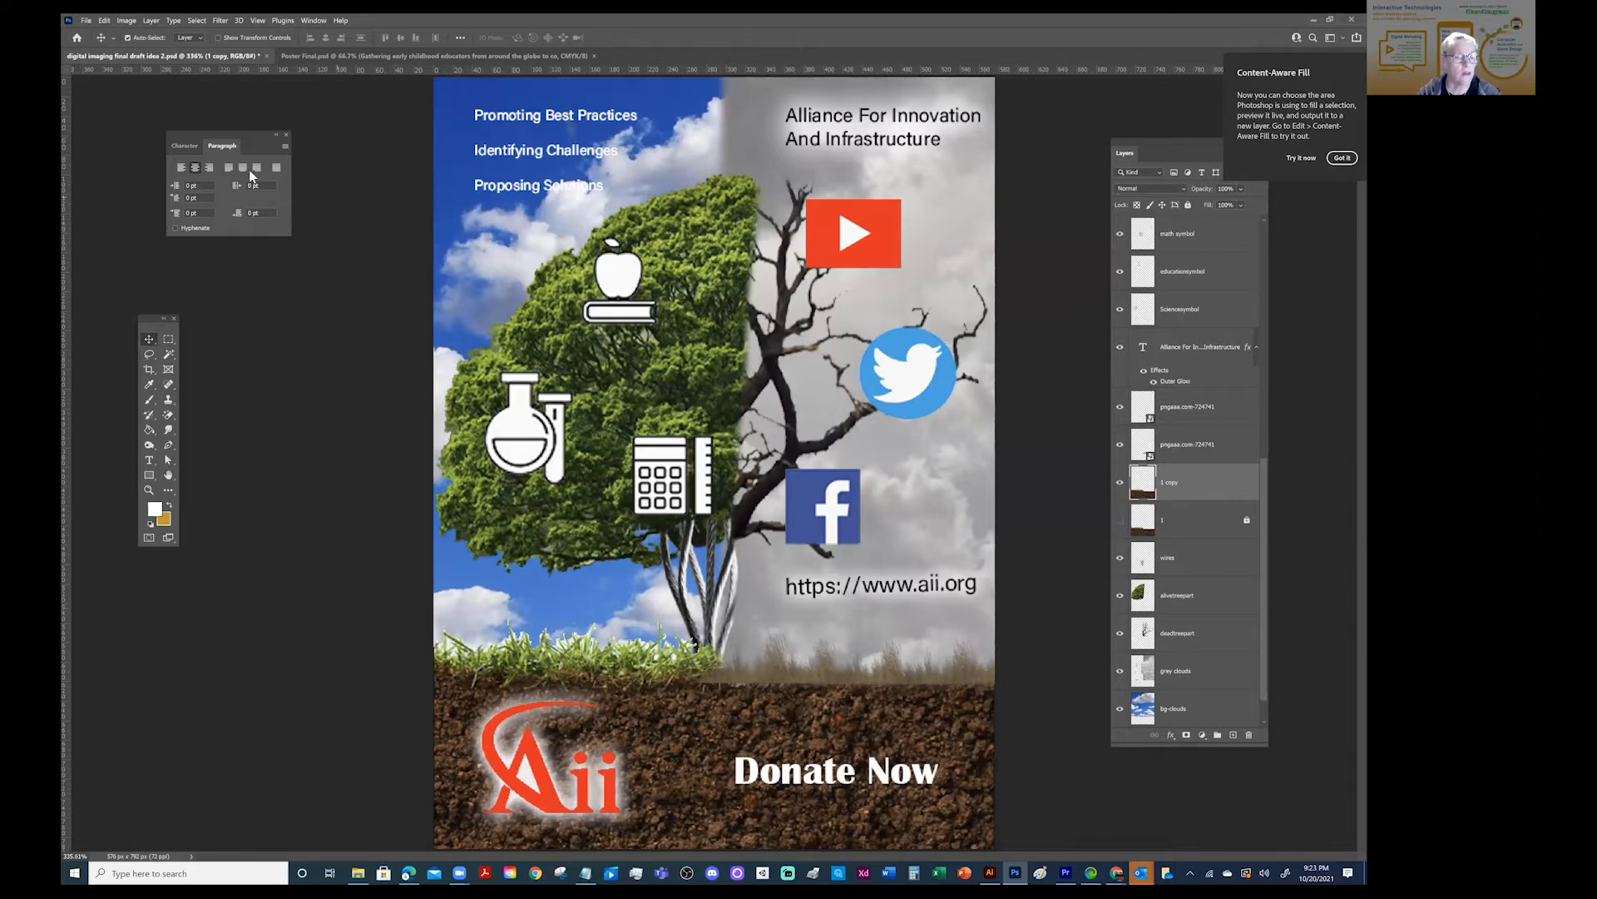
pyautogui.click(168, 340)
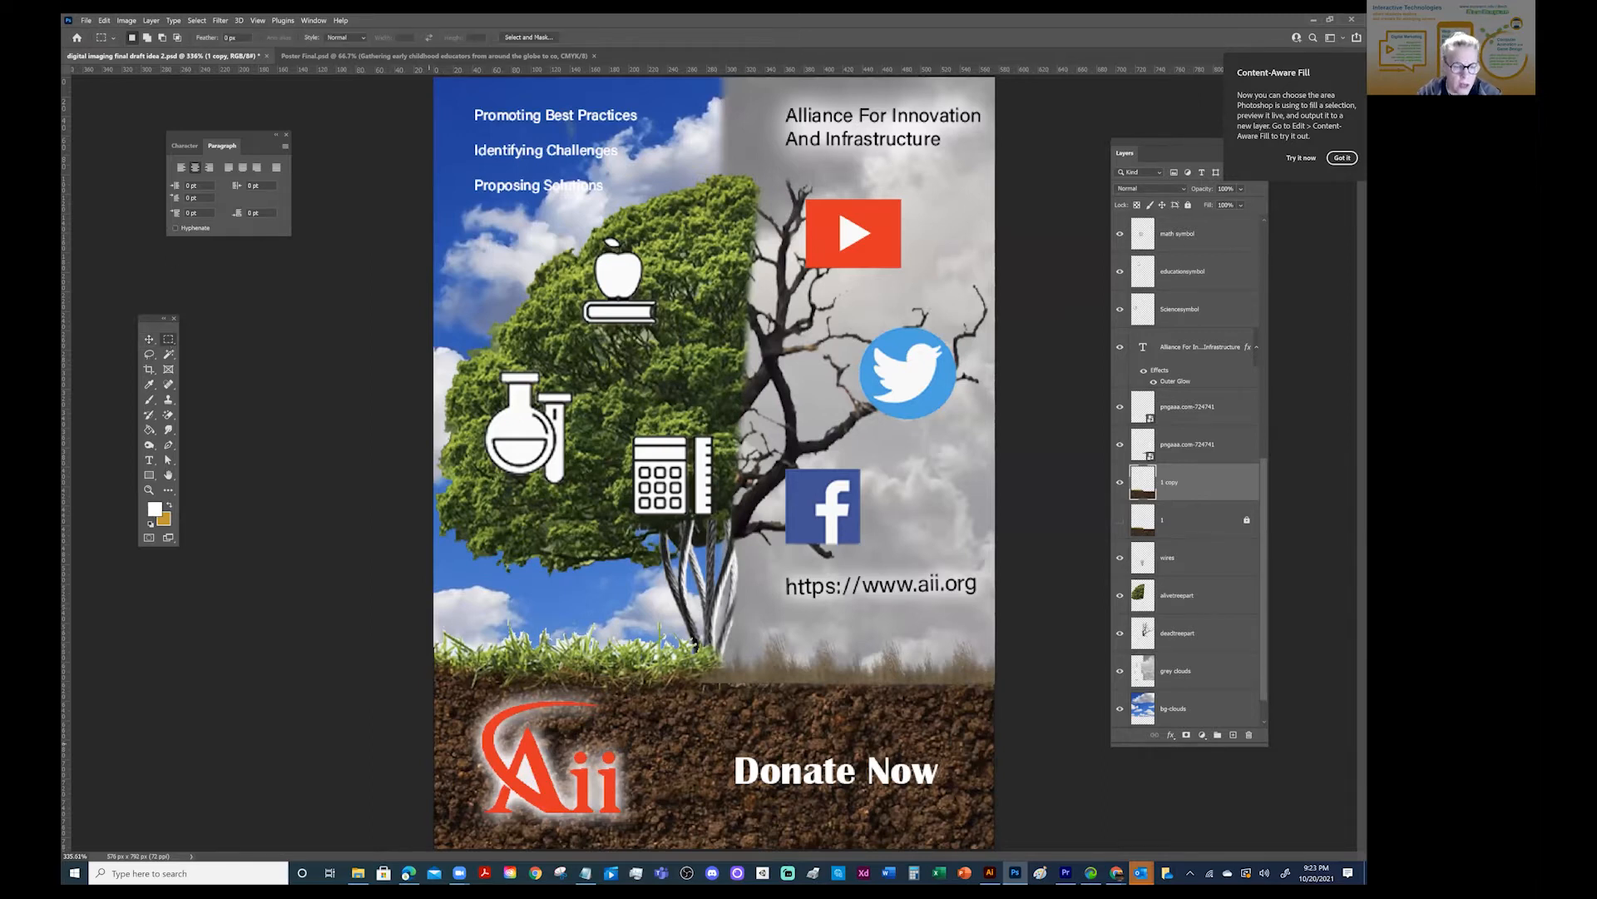
pyautogui.moveTo(434, 672); pyautogui.dragTo(1027, 850)
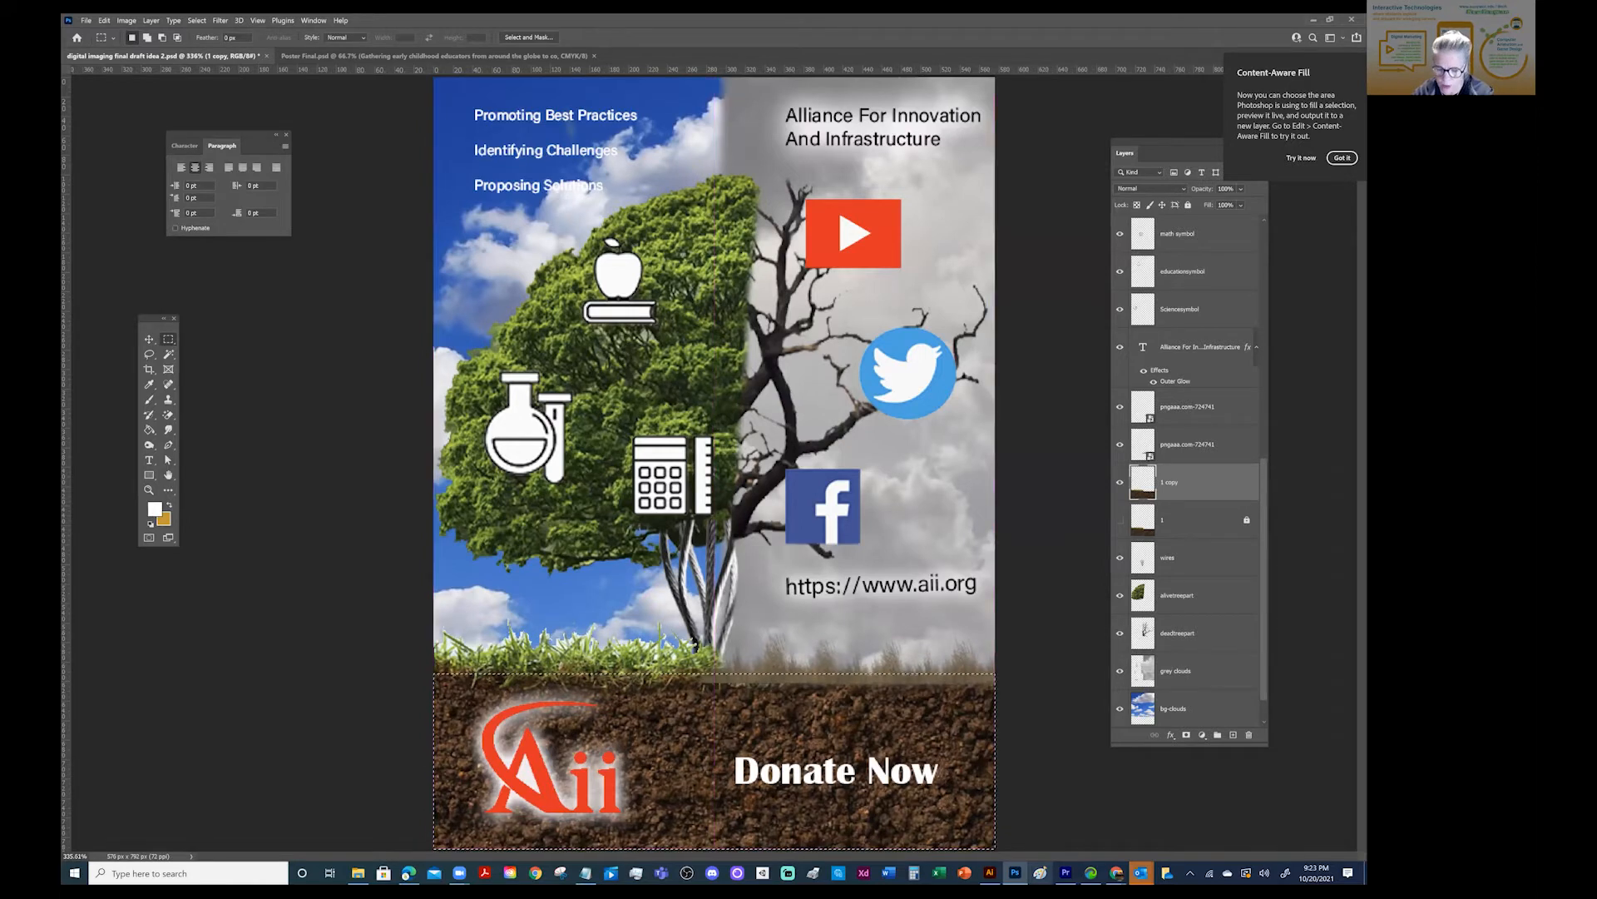
pyautogui.press('Delete')
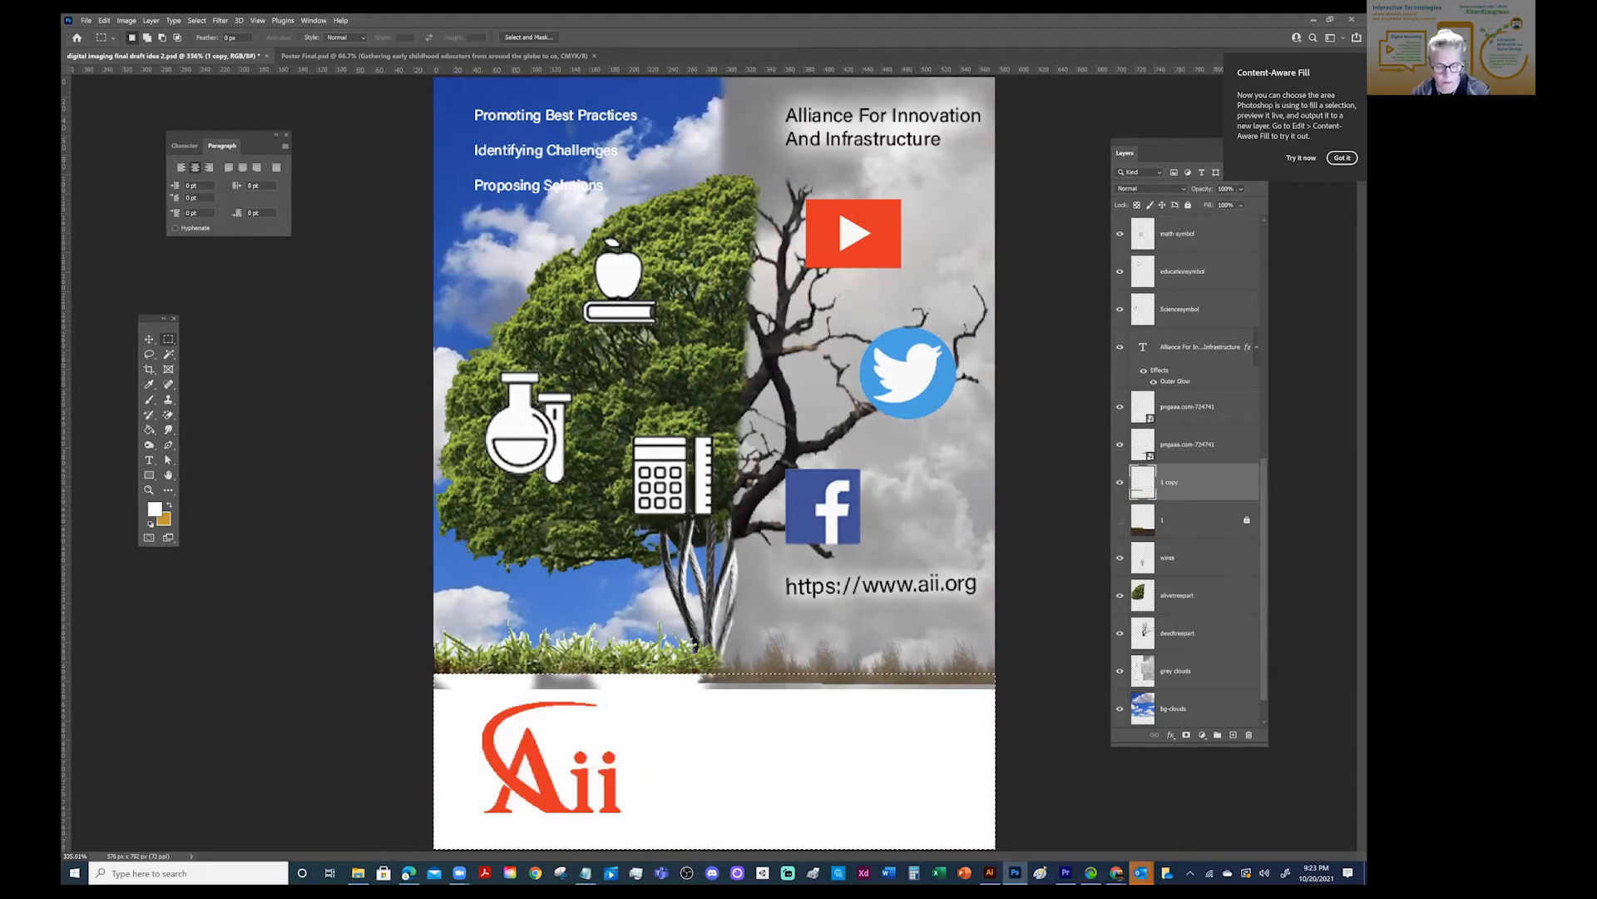
pyautogui.hotkey('ctrl', 'd')
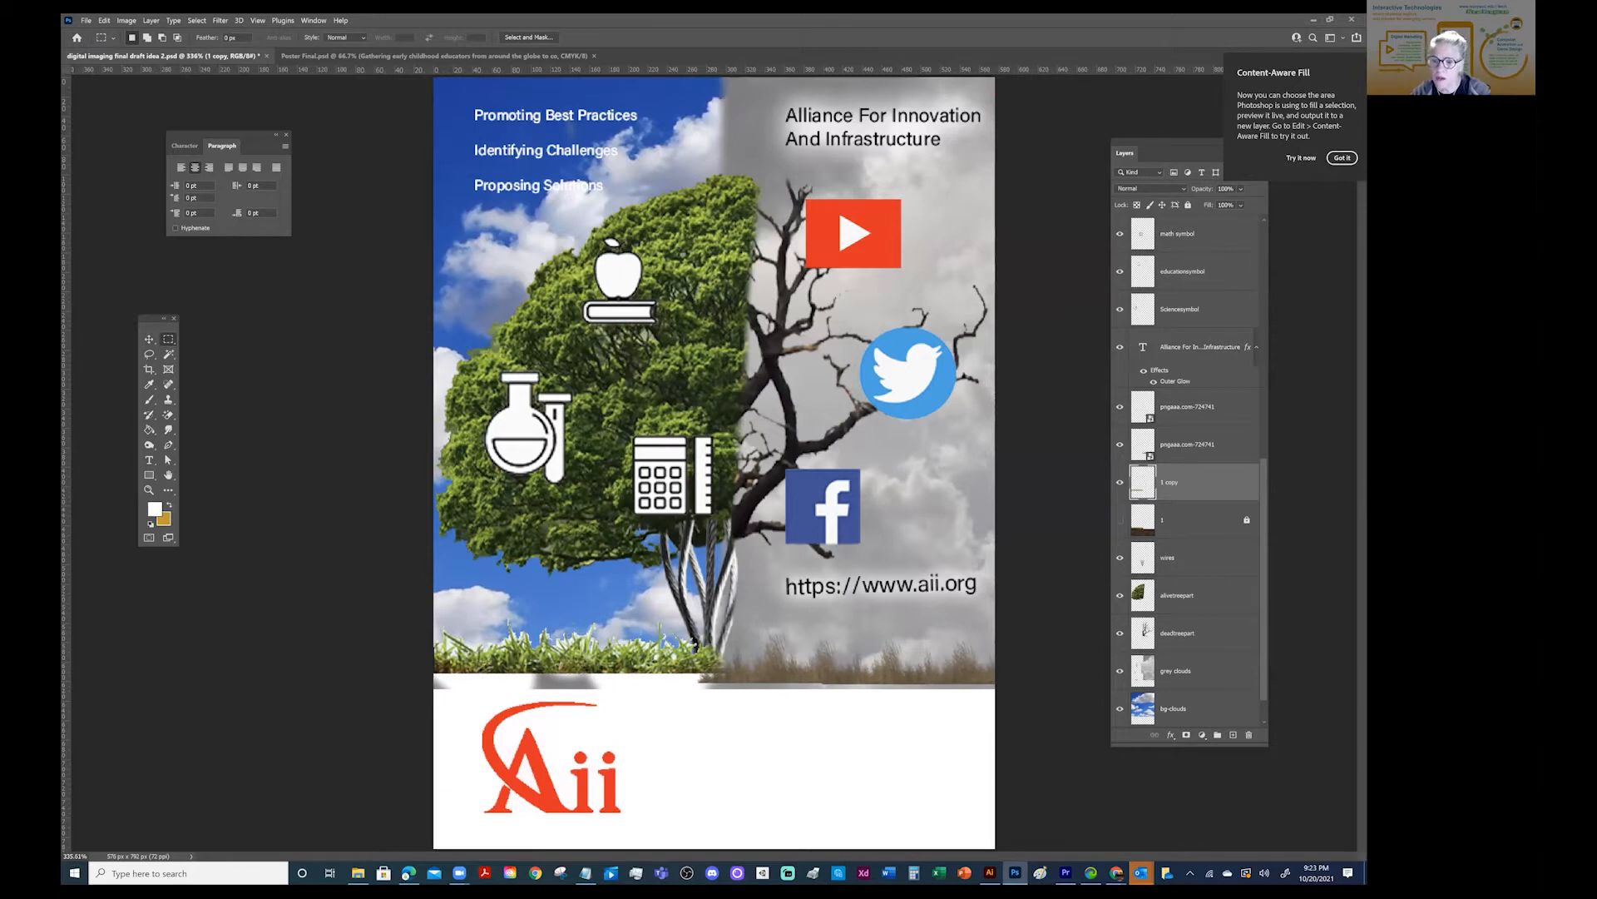
pyautogui.click(1120, 519)
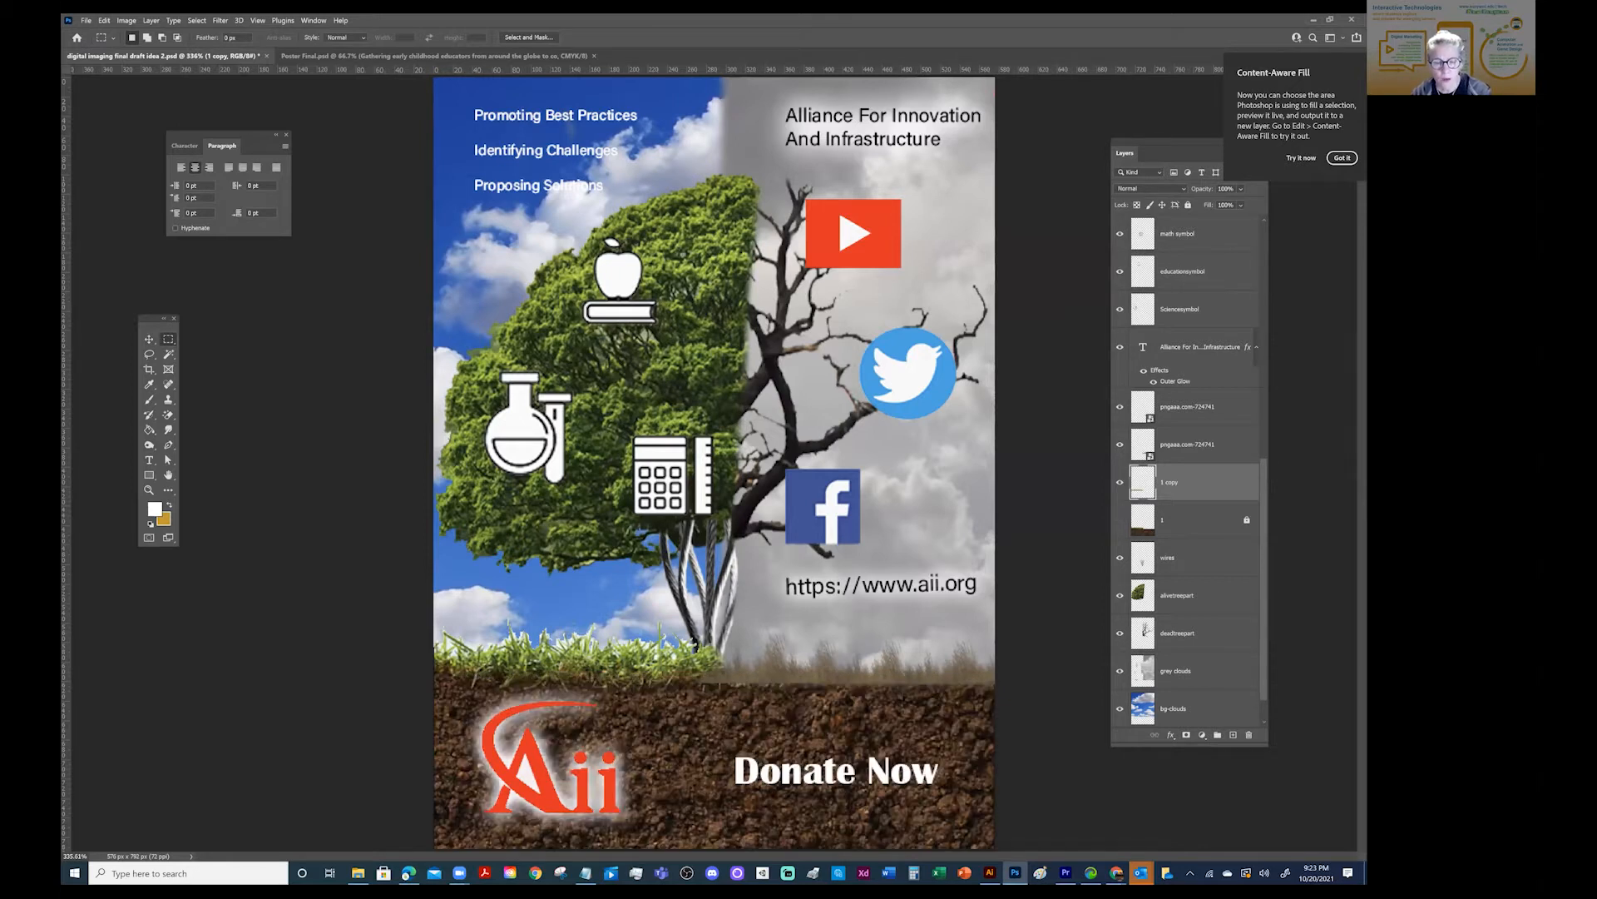
pyautogui.click(1120, 519)
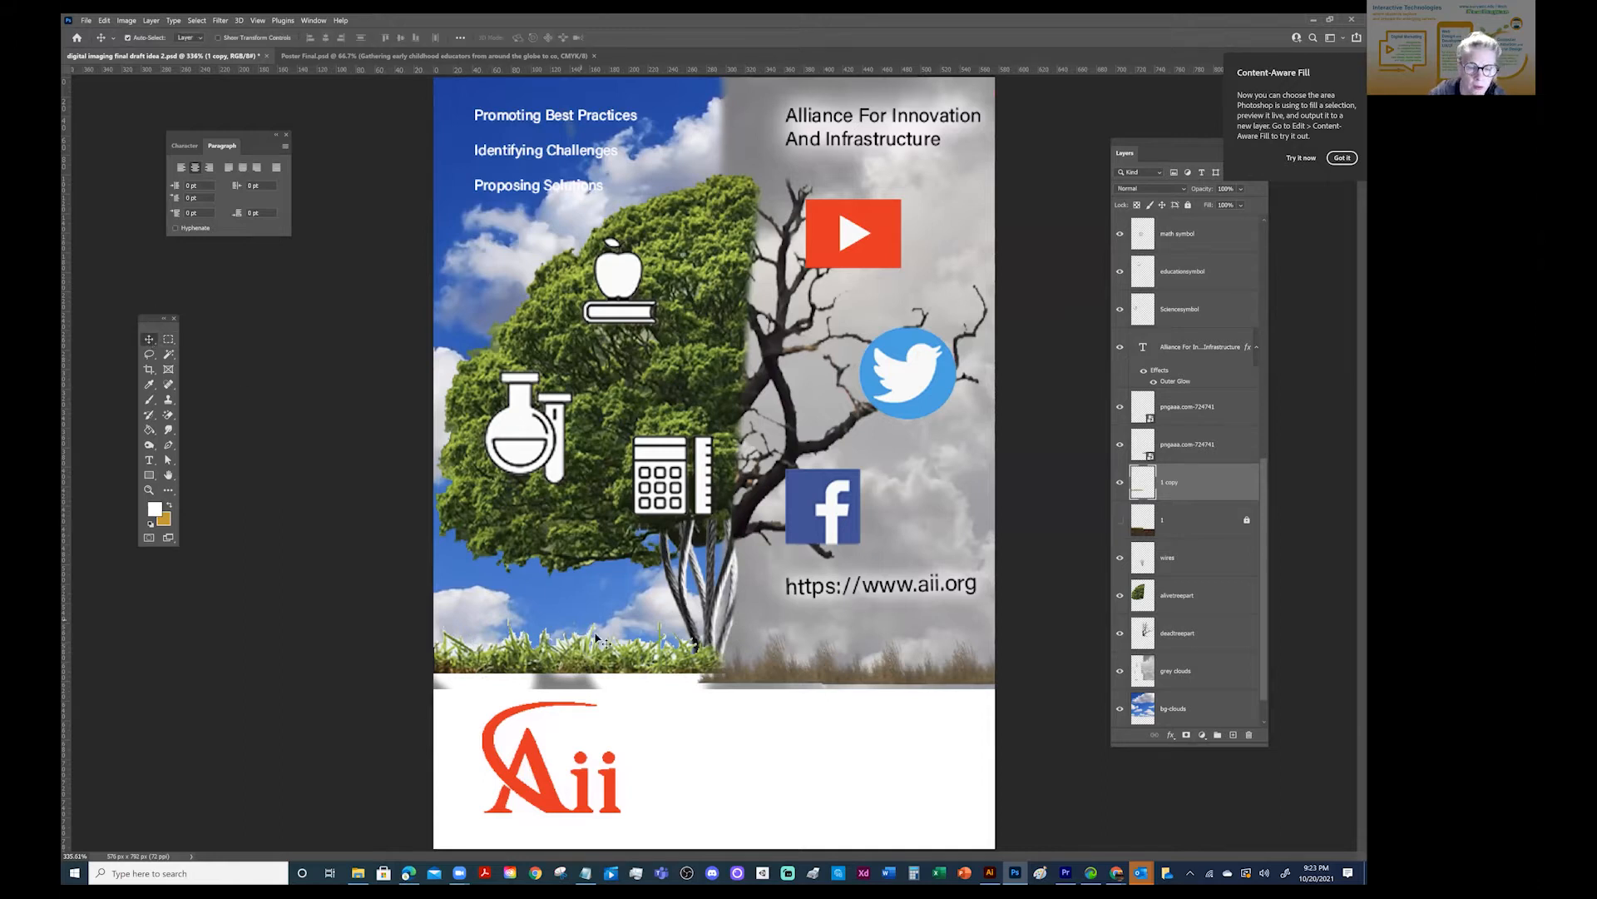
# - Examine the white fringe along the duplicate grass layer's upper edge, toggling that layer's visibility to compare it against the sky
pyautogui.press('z')
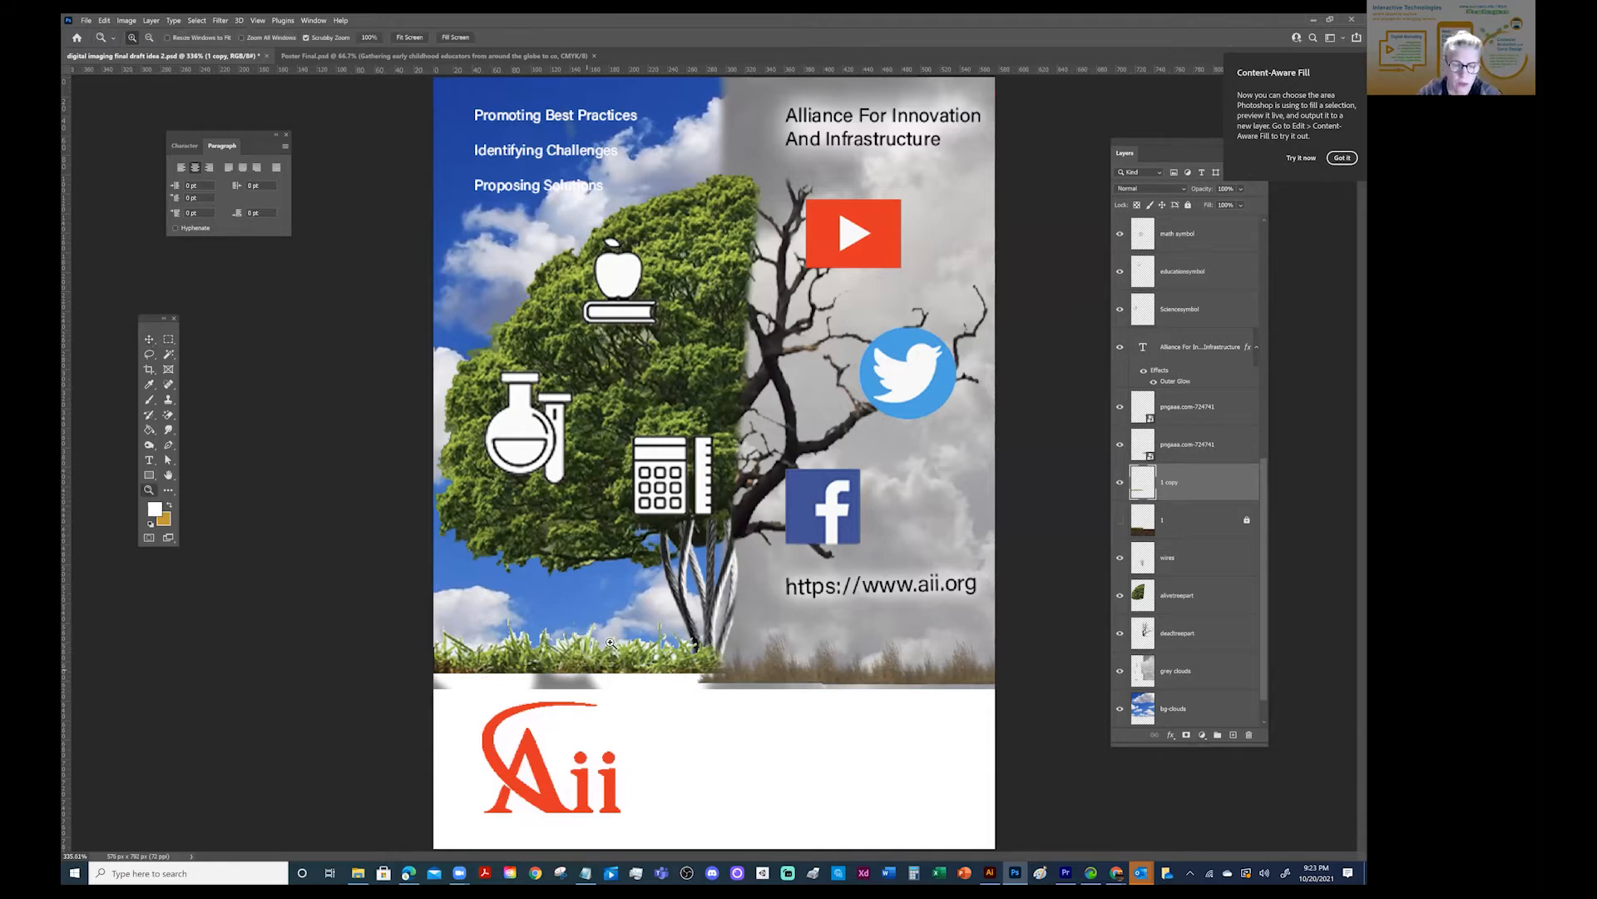
pyautogui.click(608, 657)
pyautogui.moveTo(608, 657); pyautogui.dragTo(861, 657)
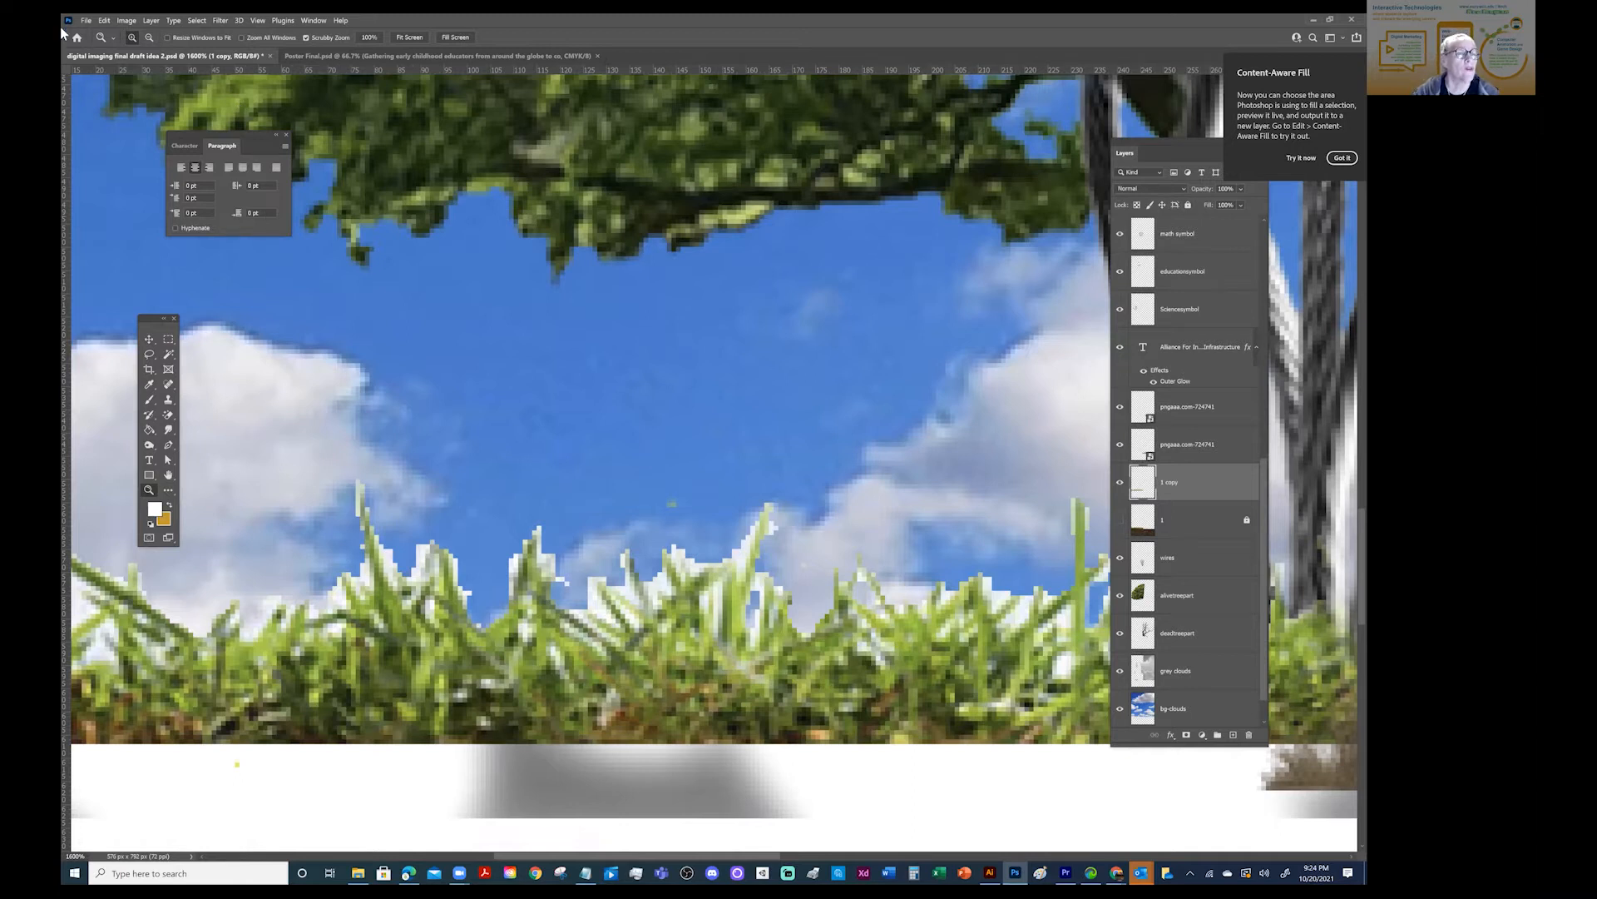
pyautogui.click(150, 21)
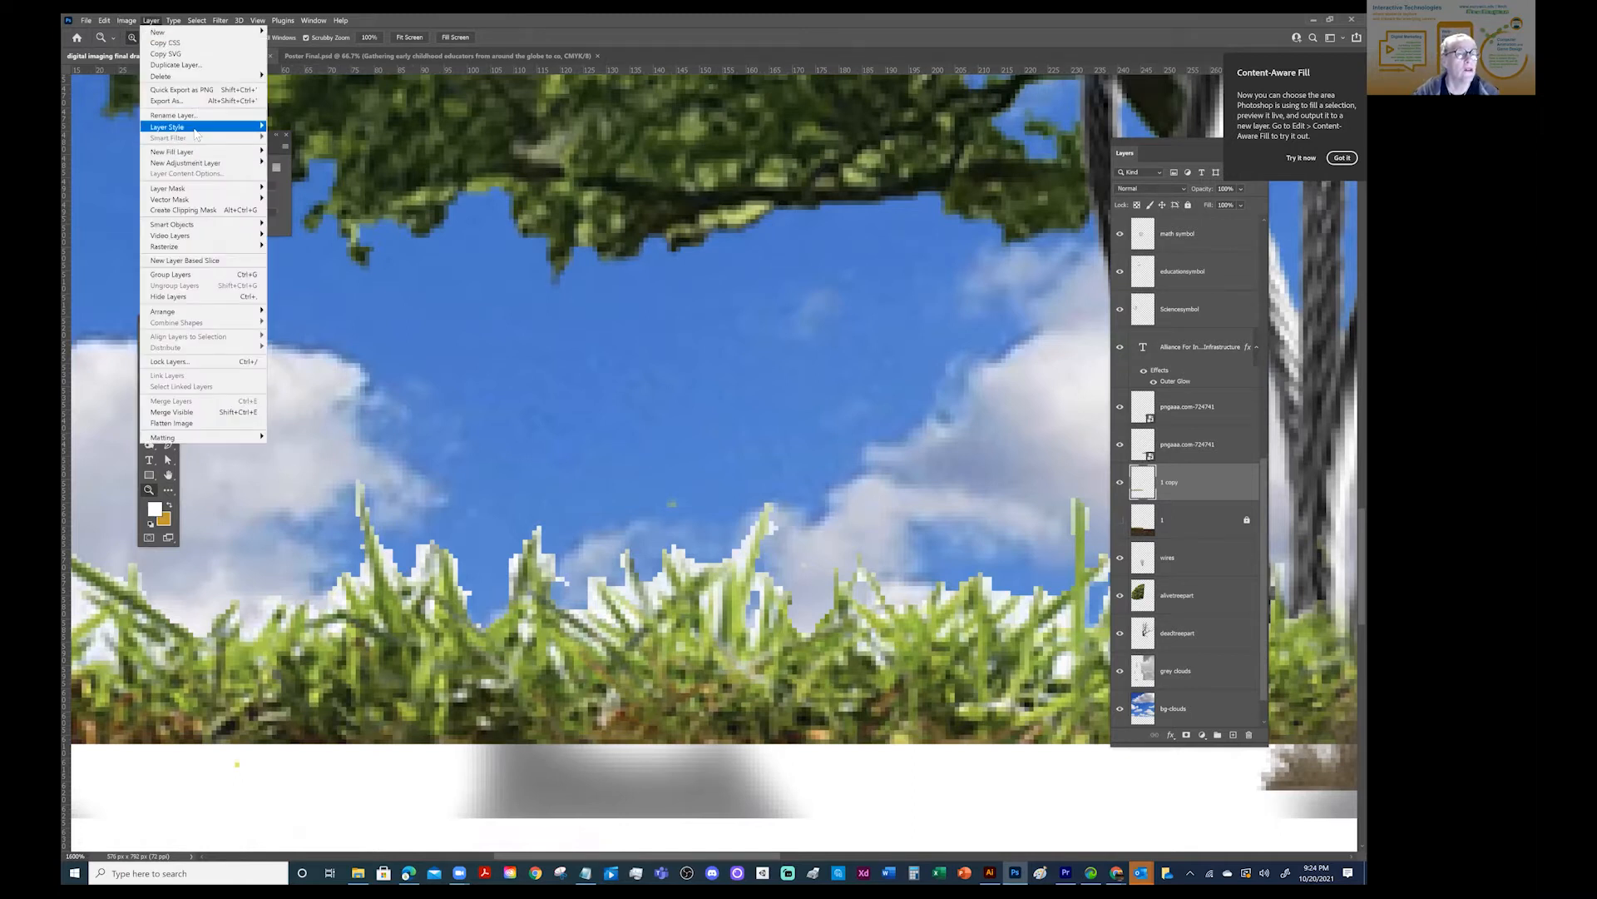
pyautogui.moveTo(200, 127)
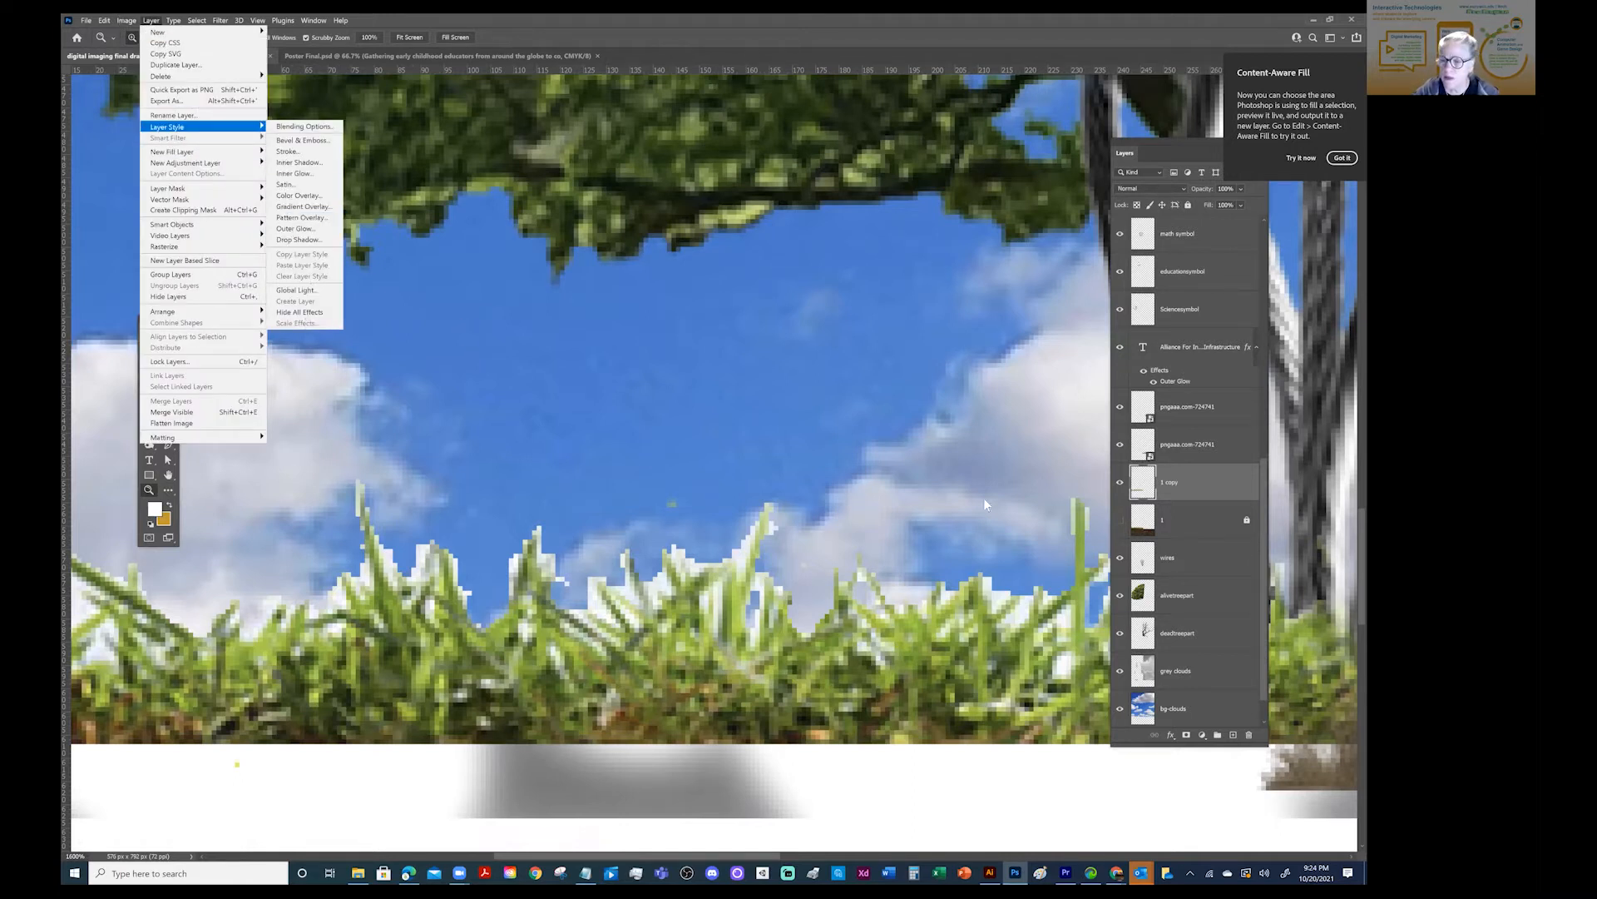
pyautogui.press('Escape')
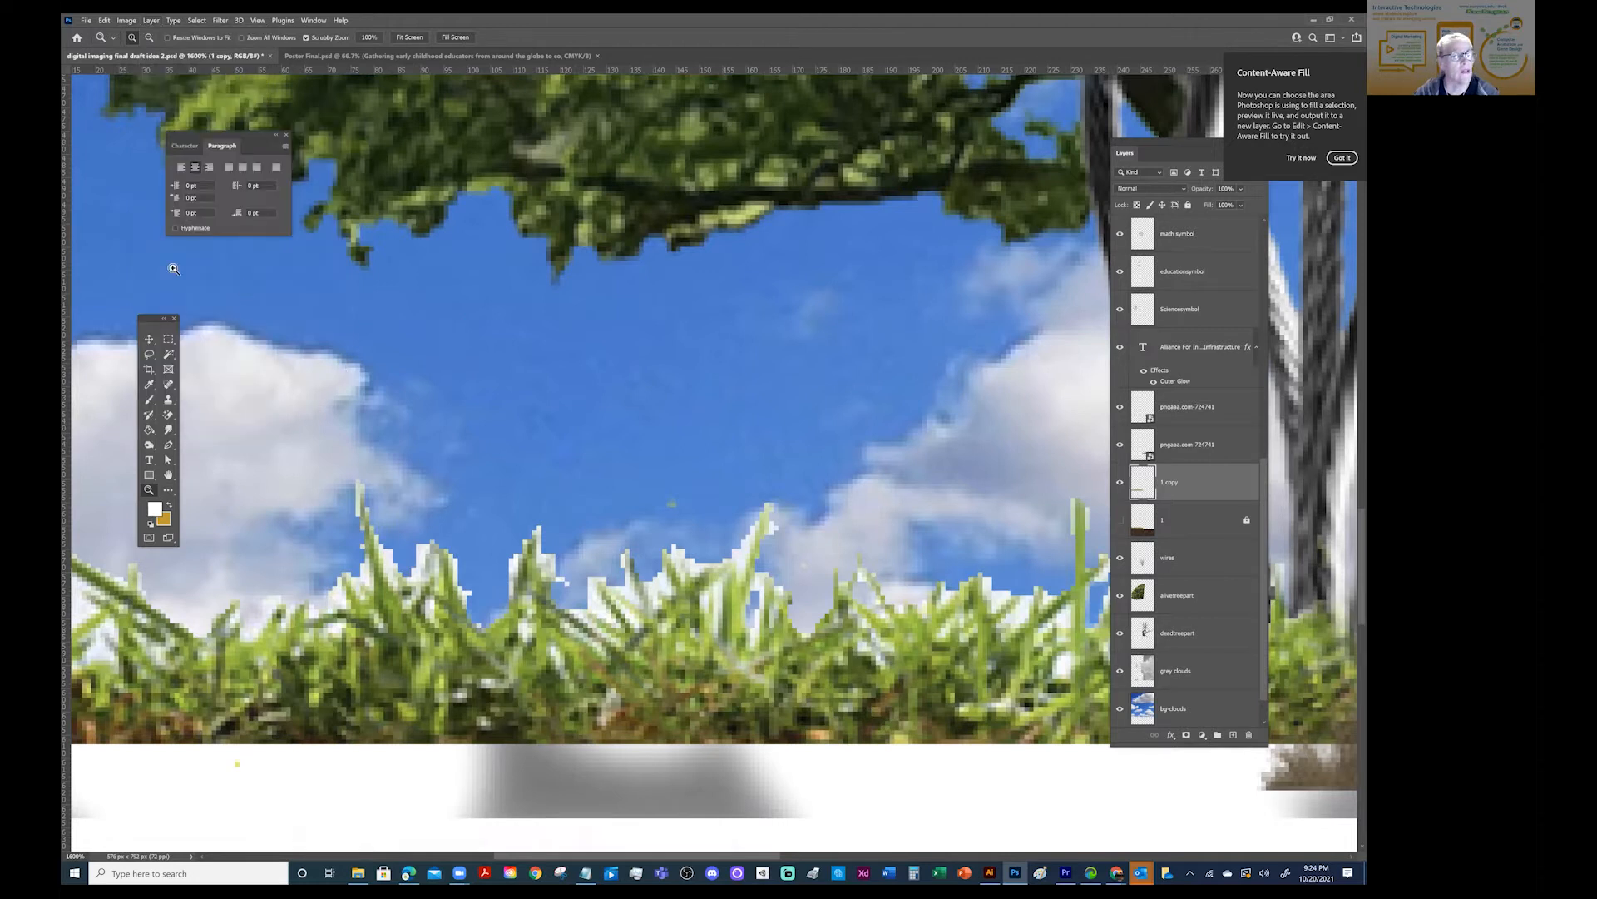
pyautogui.moveTo(156, 318); pyautogui.dragTo(400, 336)
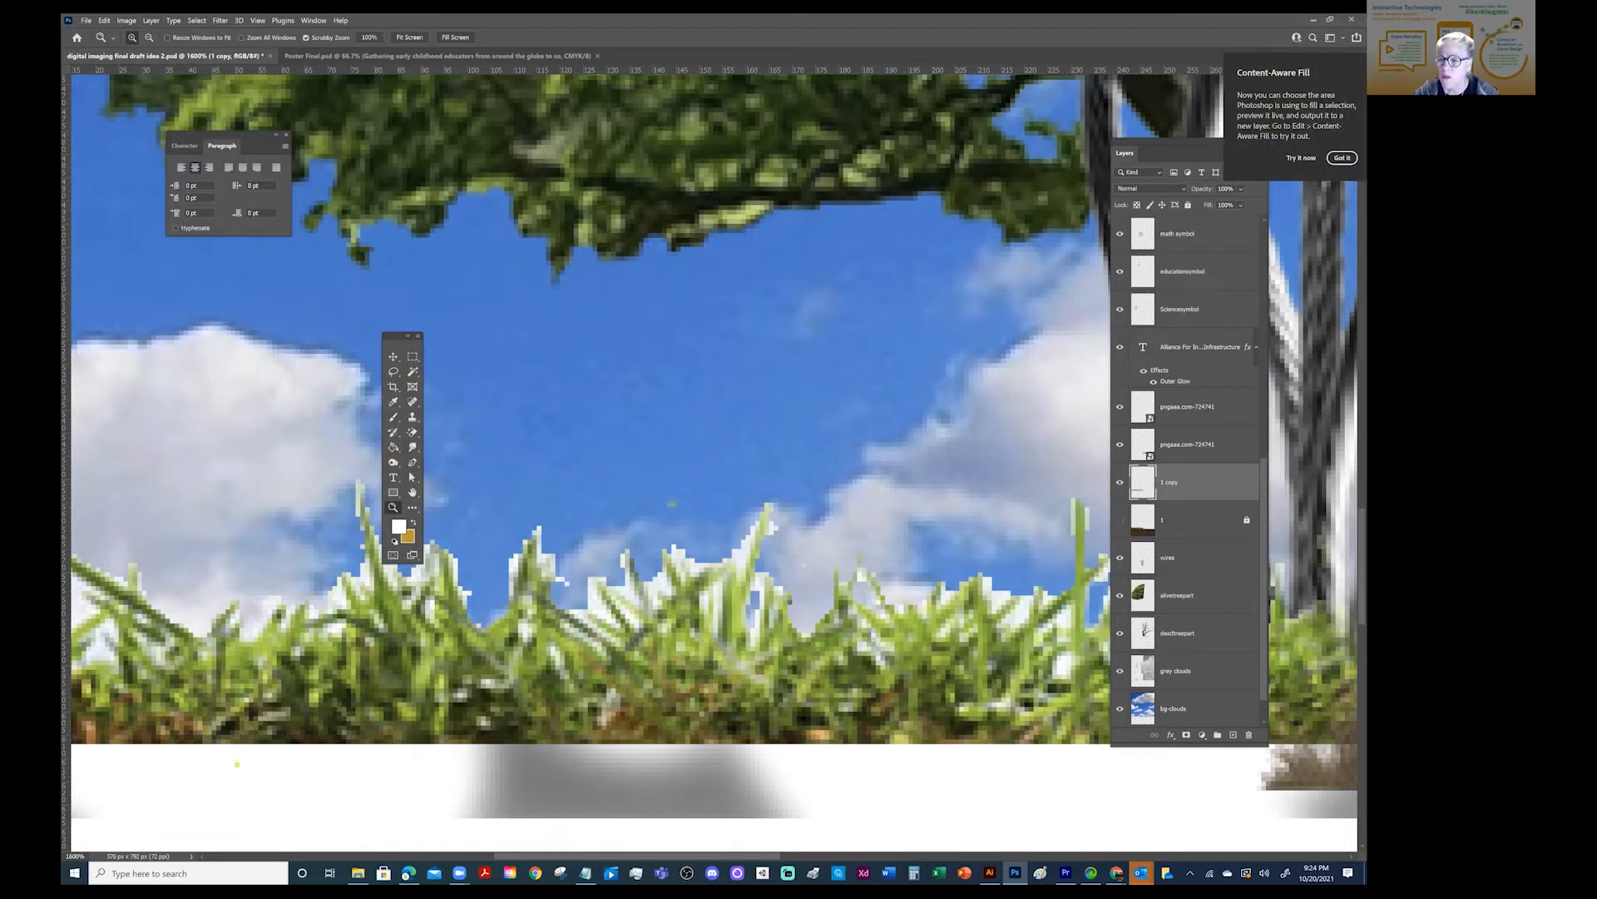
pyautogui.click(1120, 482)
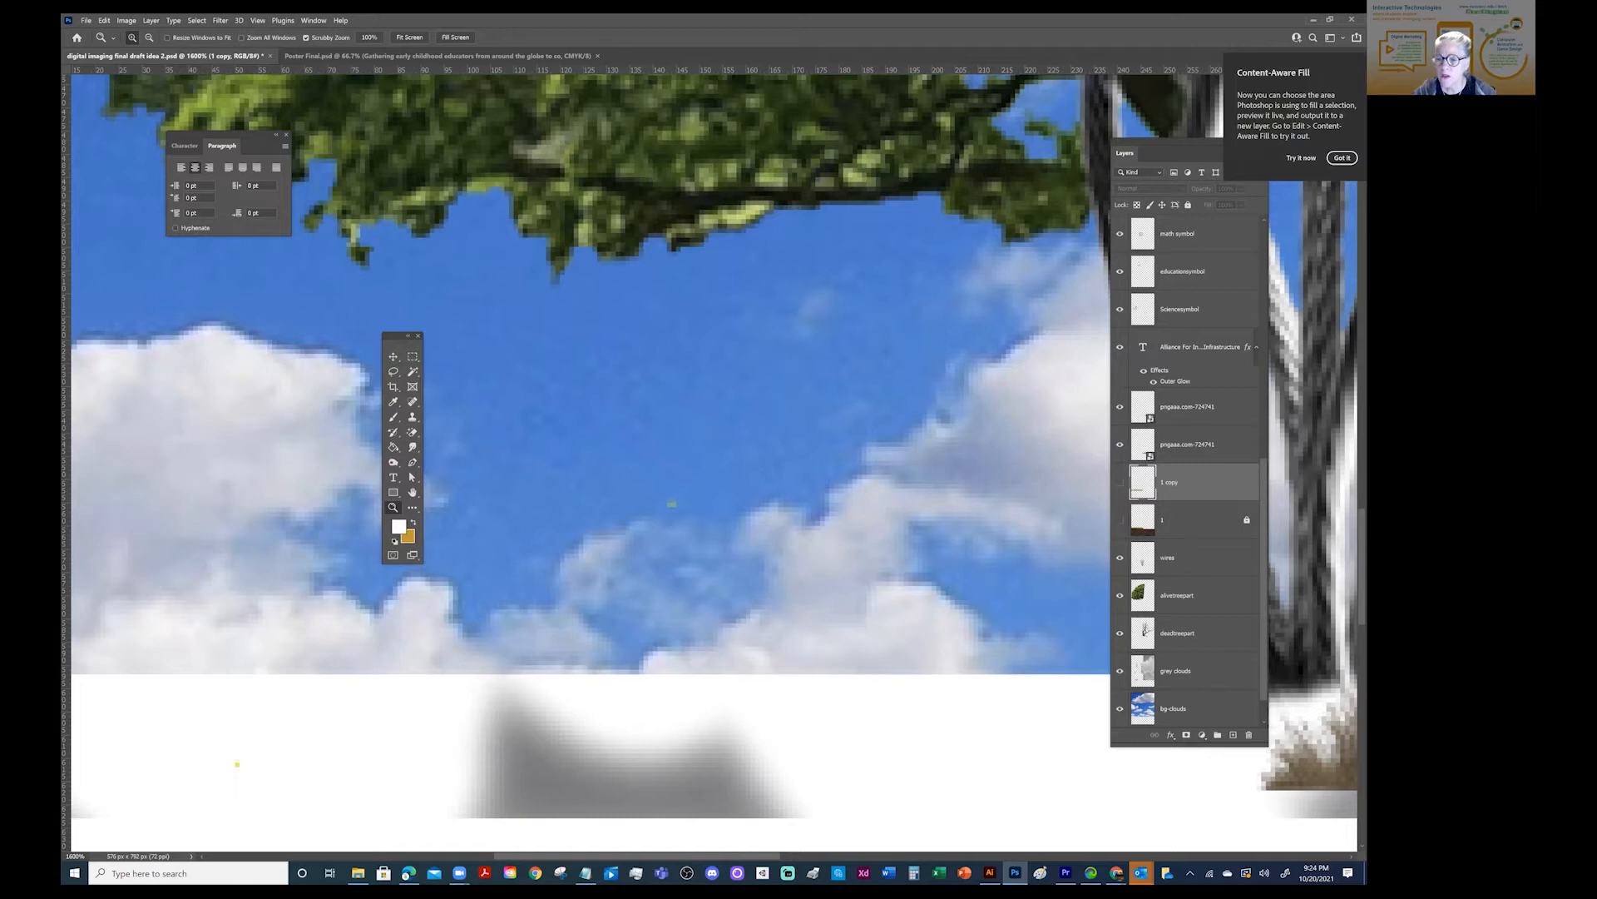
pyautogui.click(1119, 482)
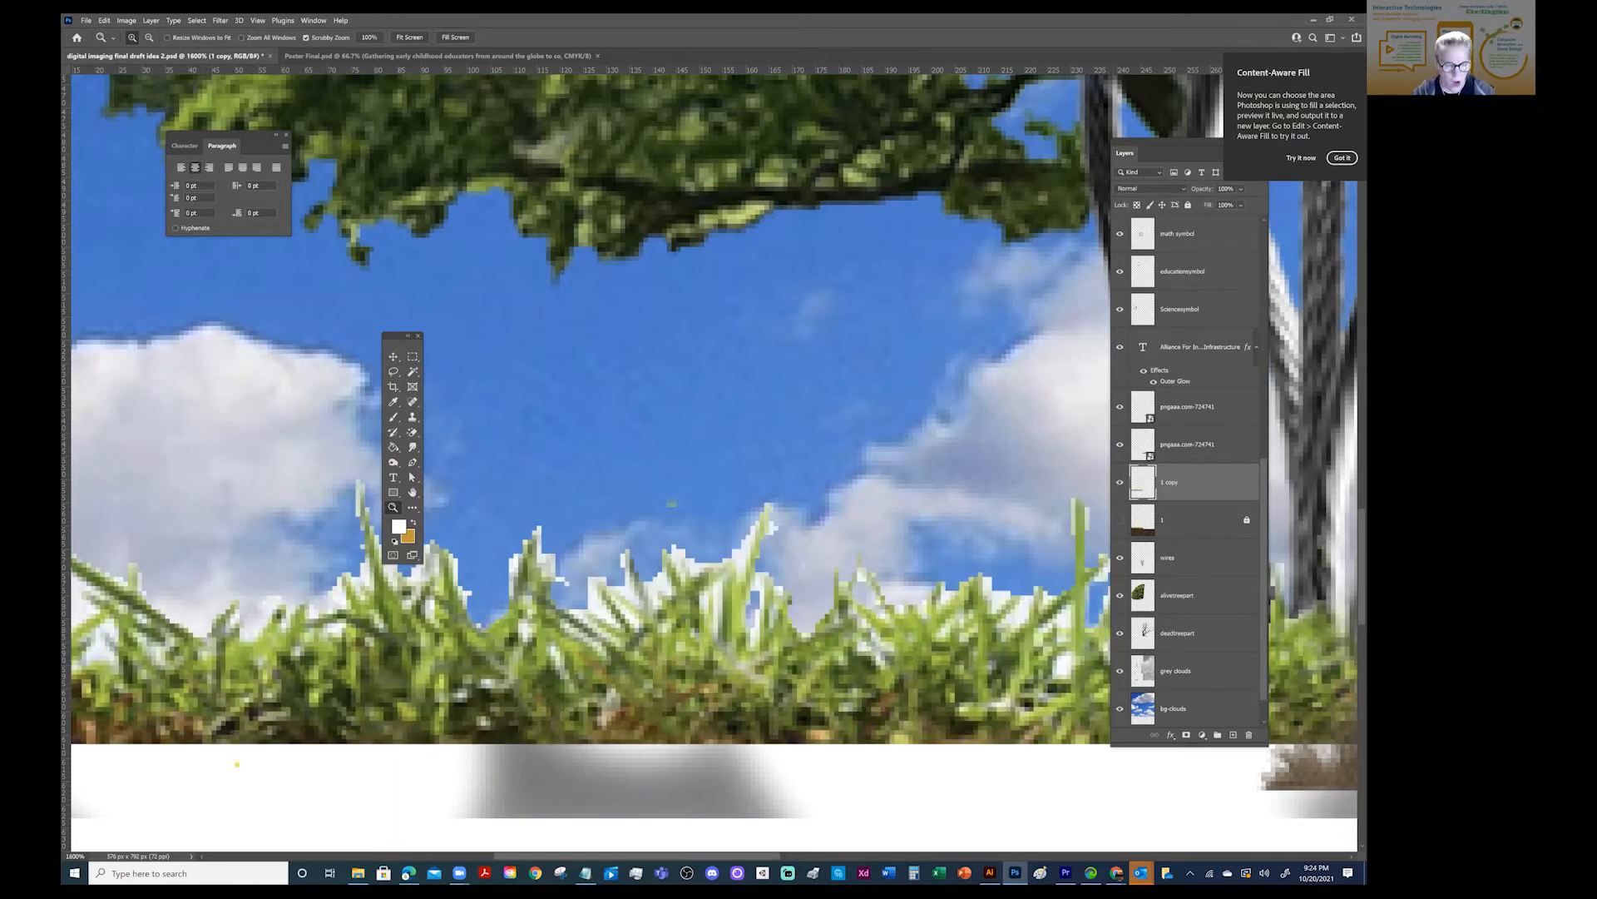
# - Try a Color Overlay on the duplicate grass layer in dark green 336600
pyautogui.click(153, 20)
pyautogui.moveTo(172, 127)
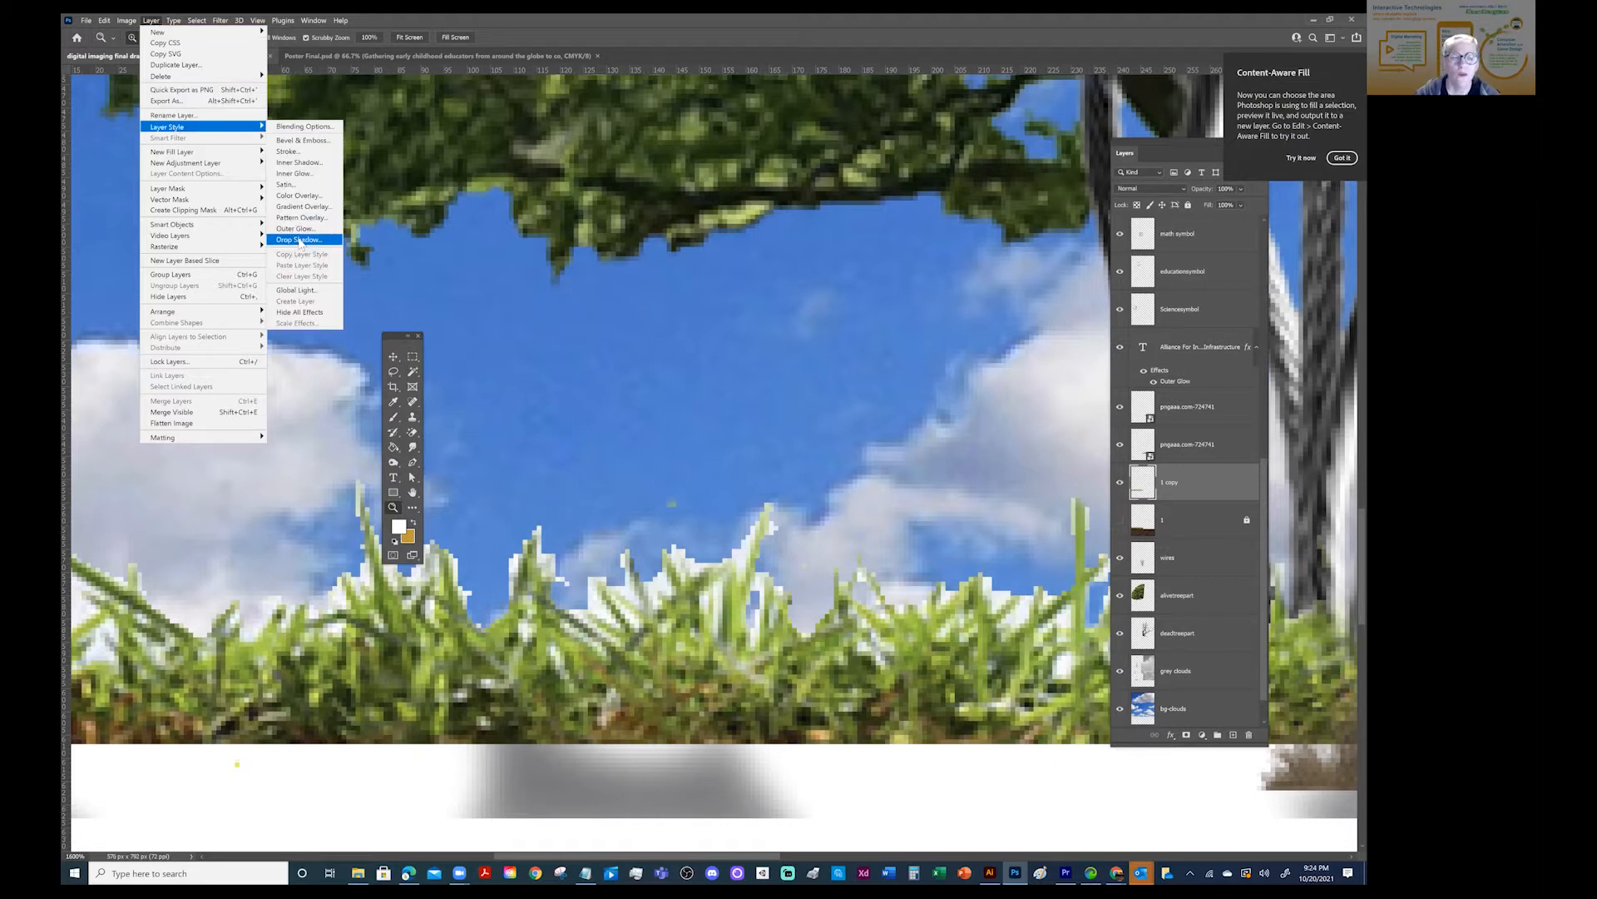
pyautogui.click(315, 206)
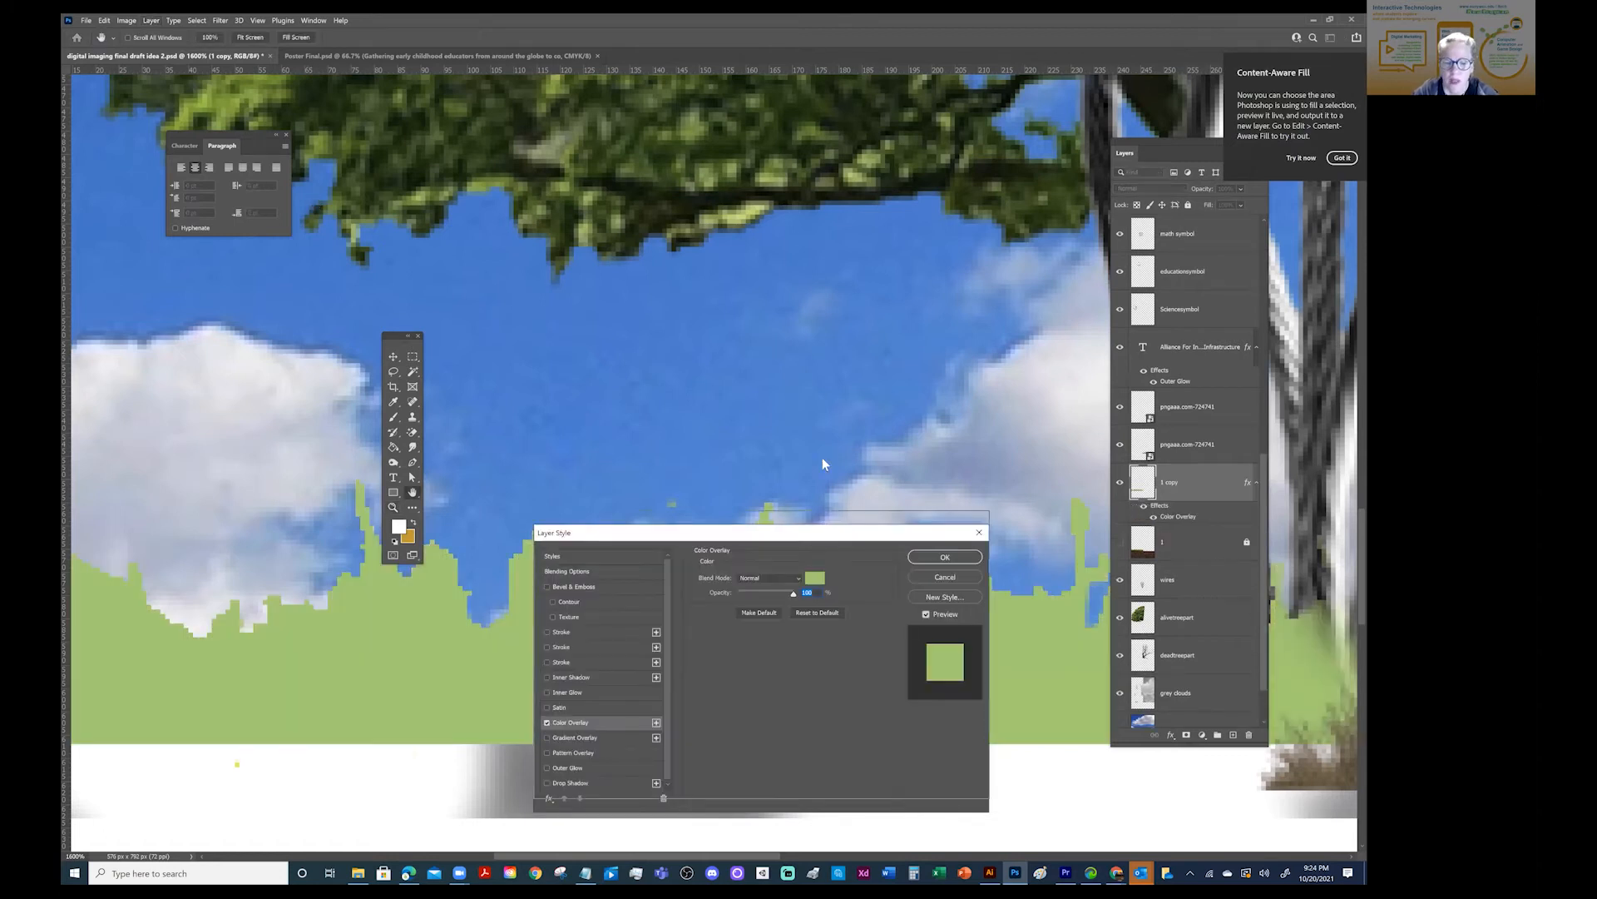
pyautogui.moveTo(787, 534); pyautogui.dragTo(795, 223)
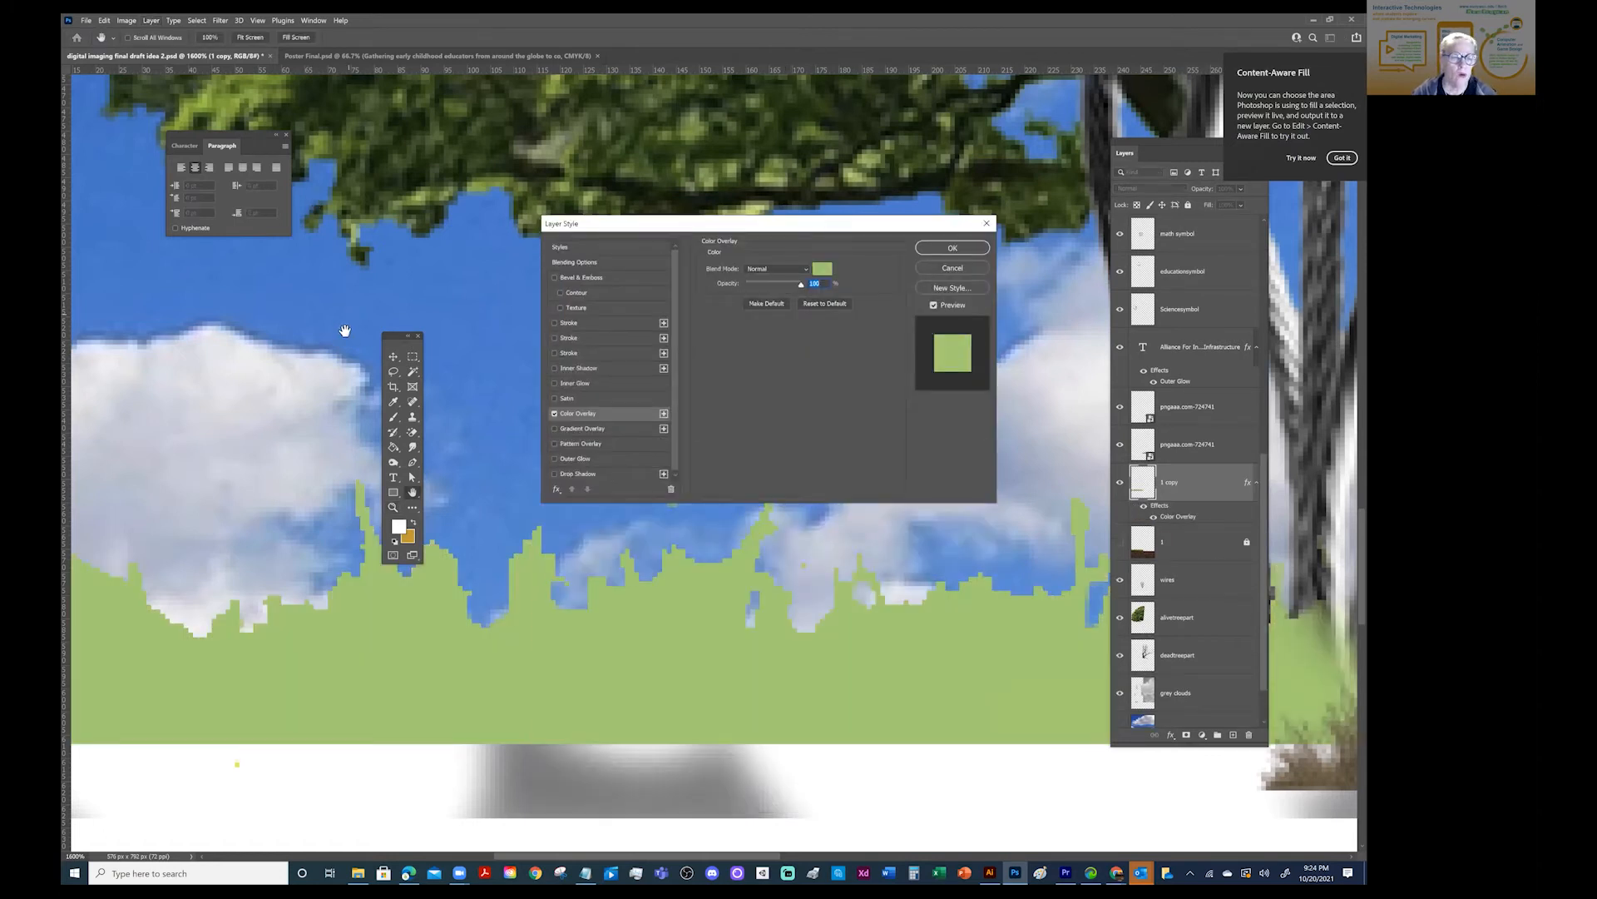
pyautogui.moveTo(398, 337); pyautogui.dragTo(439, 181)
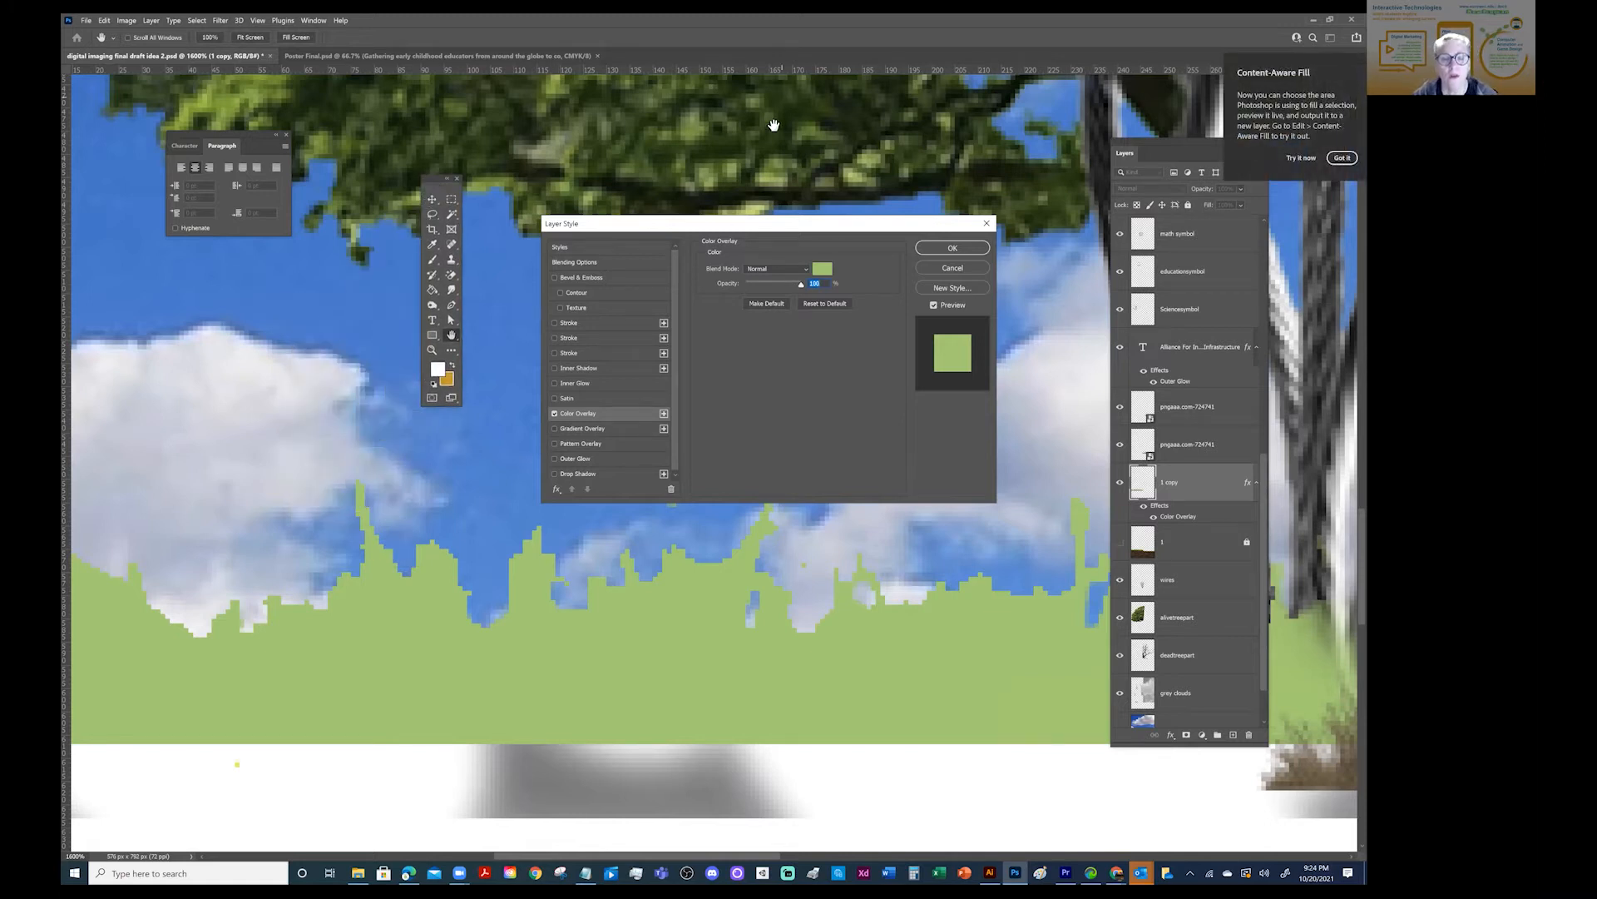
pyautogui.click(822, 268)
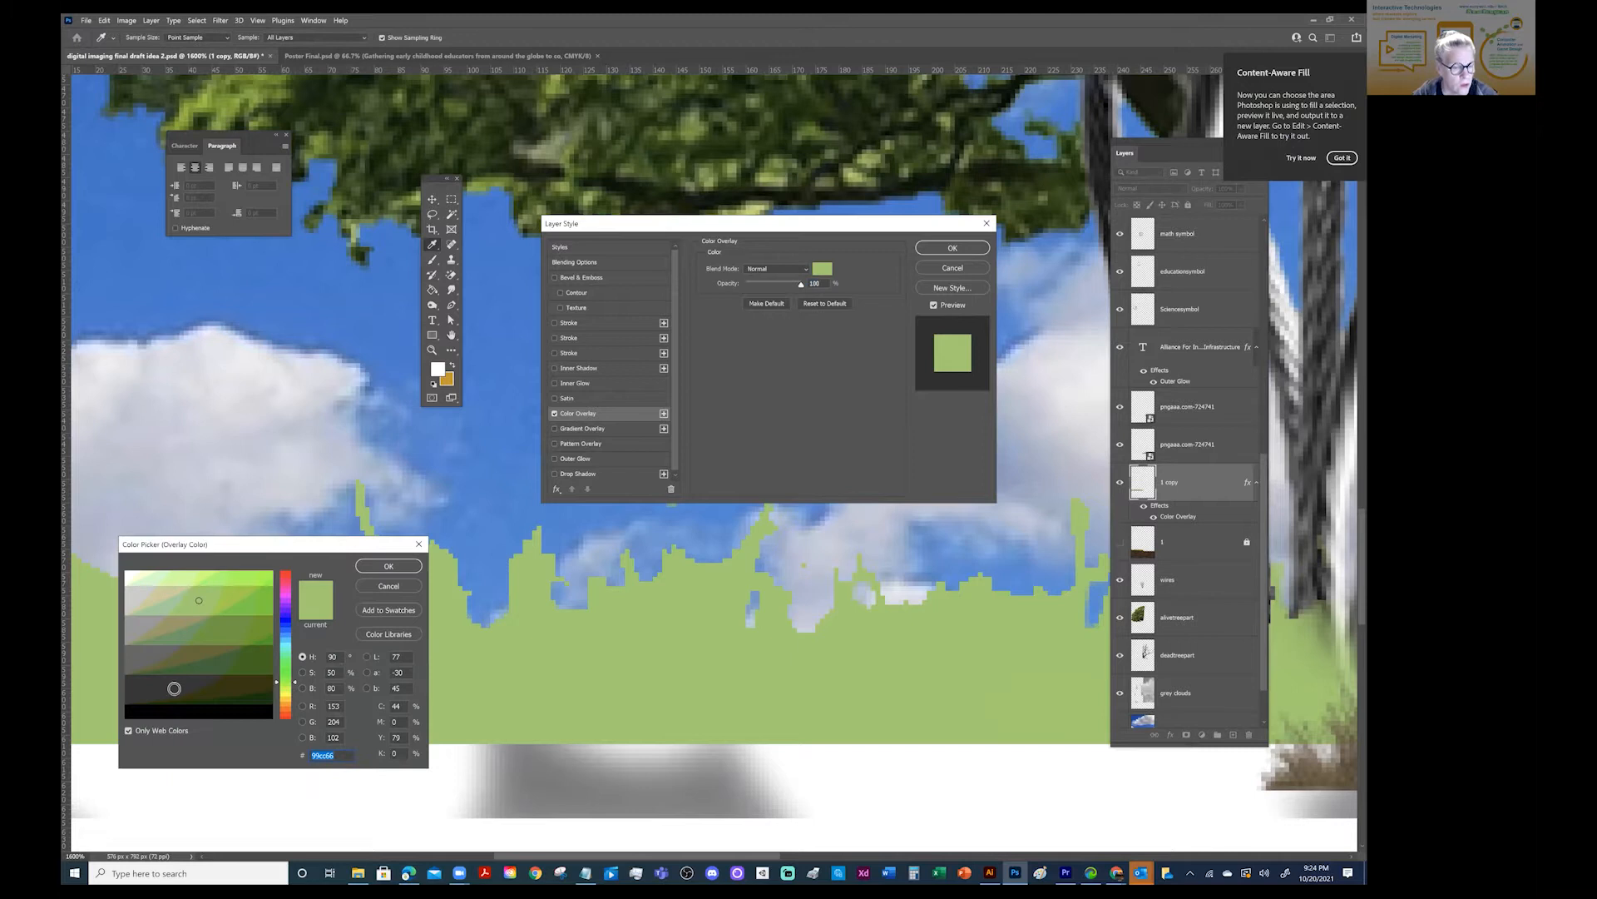
pyautogui.click(264, 700)
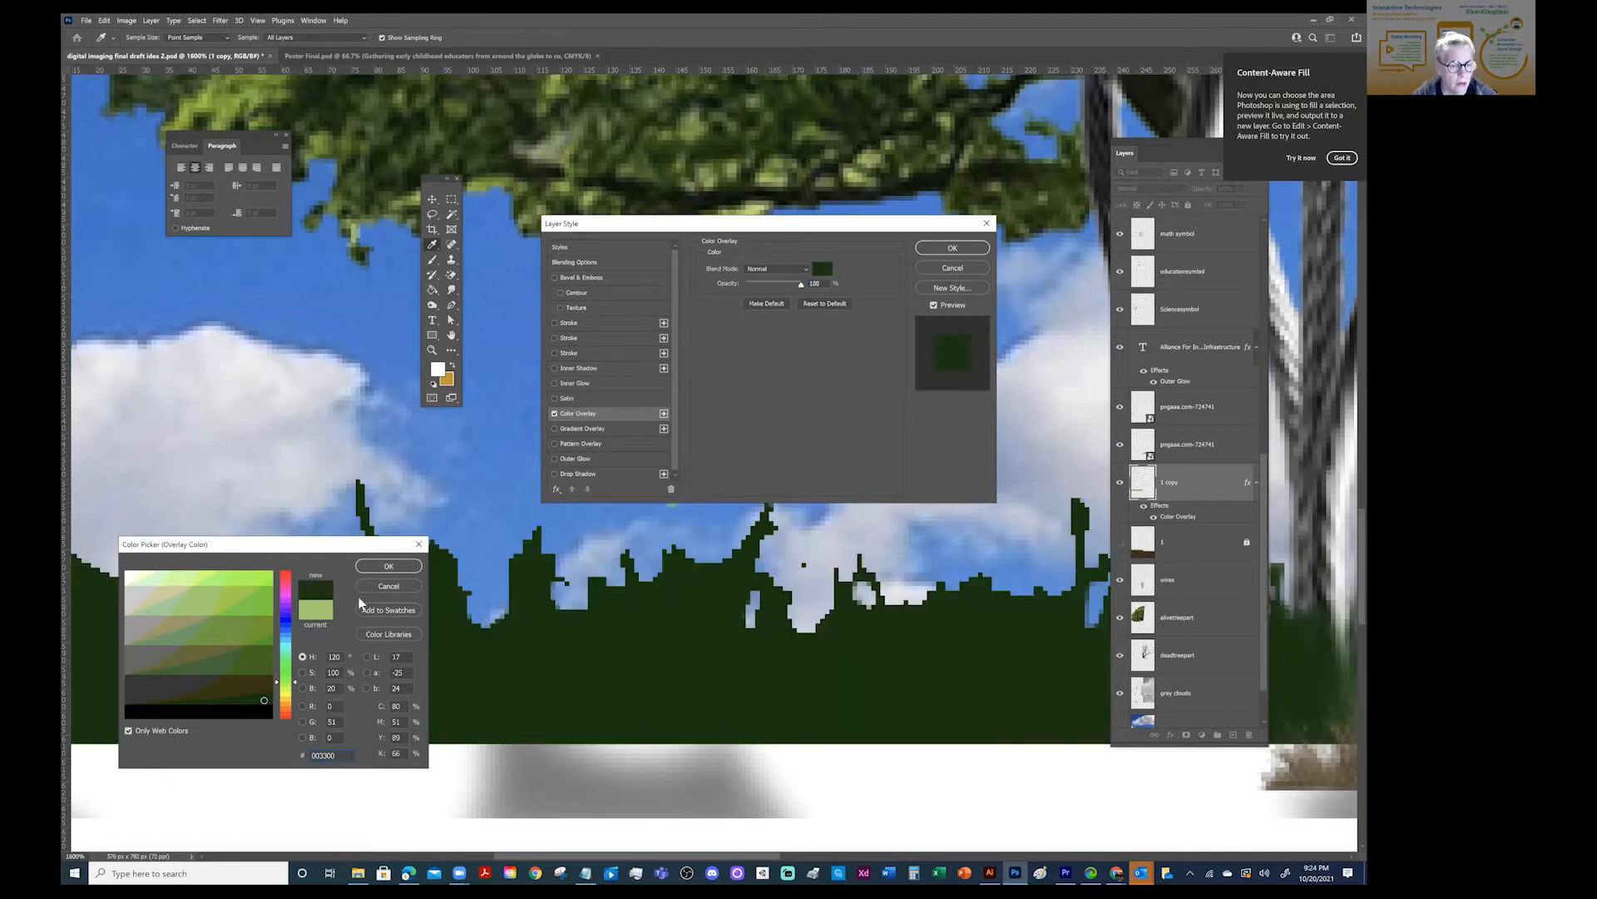
pyautogui.click(243, 671)
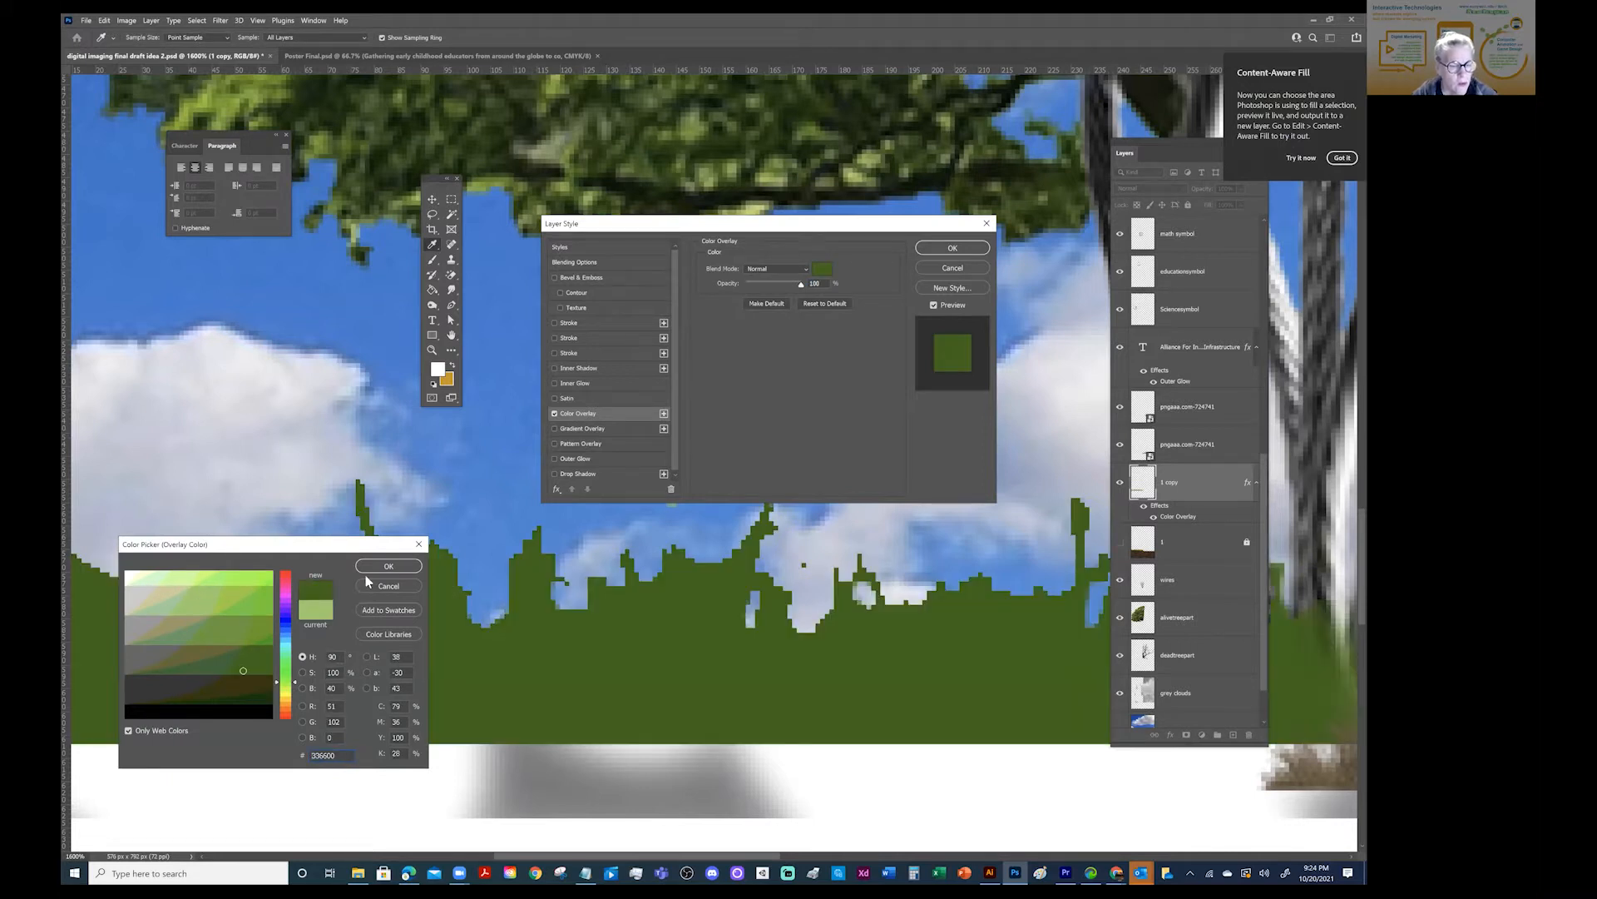
pyautogui.click(373, 571)
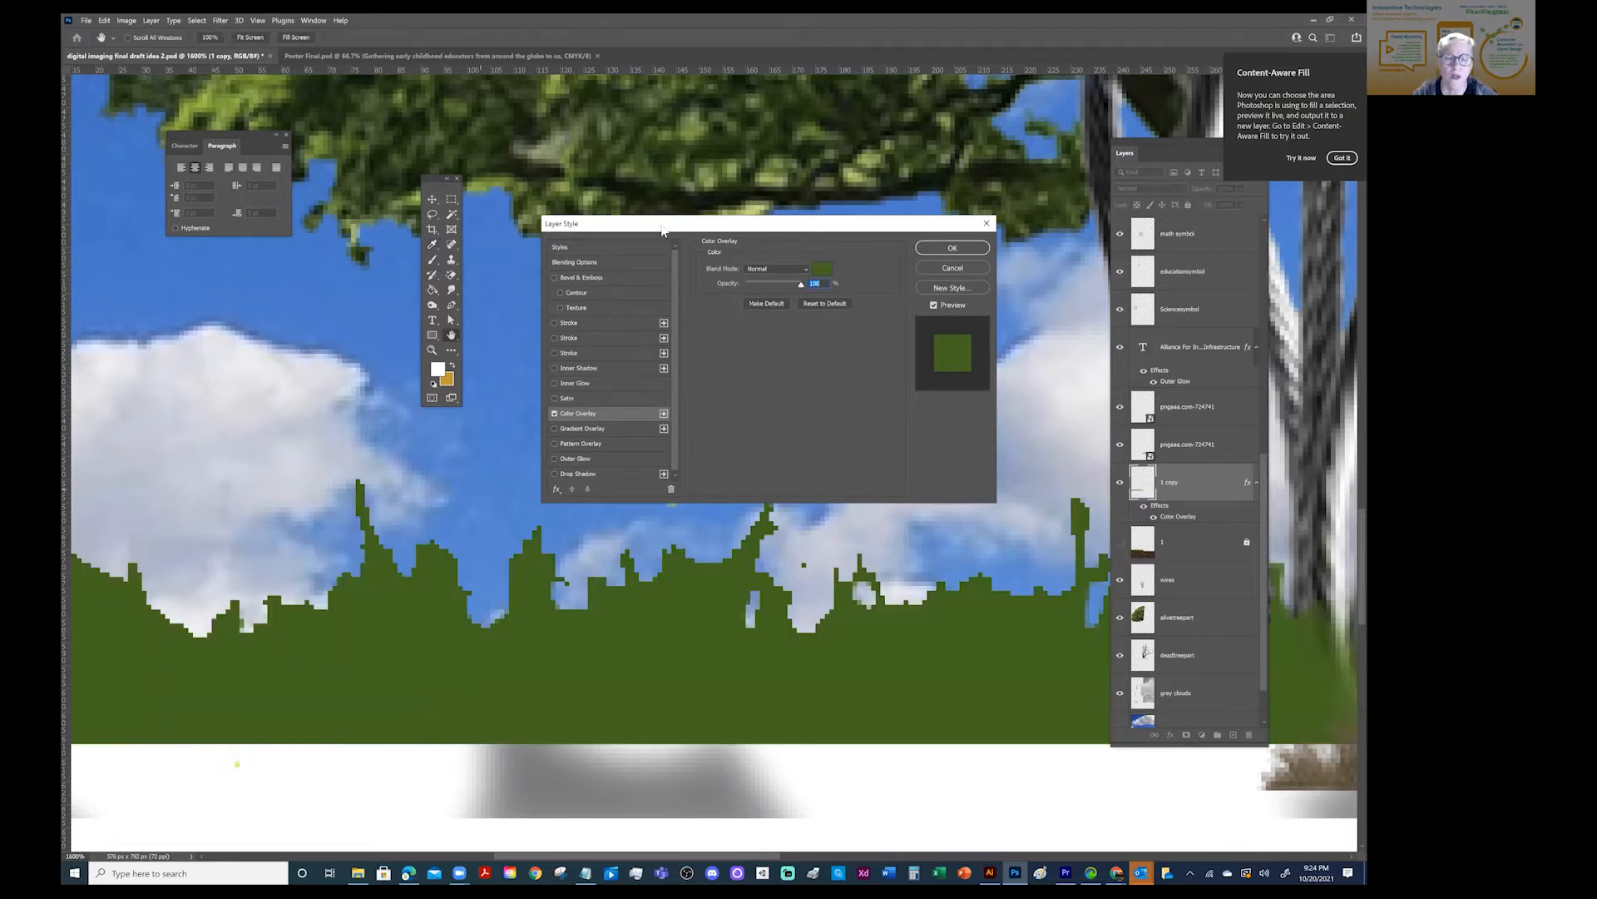
# - Try the Color Burn blend mode for the green overlay on the grass
pyautogui.click(780, 270)
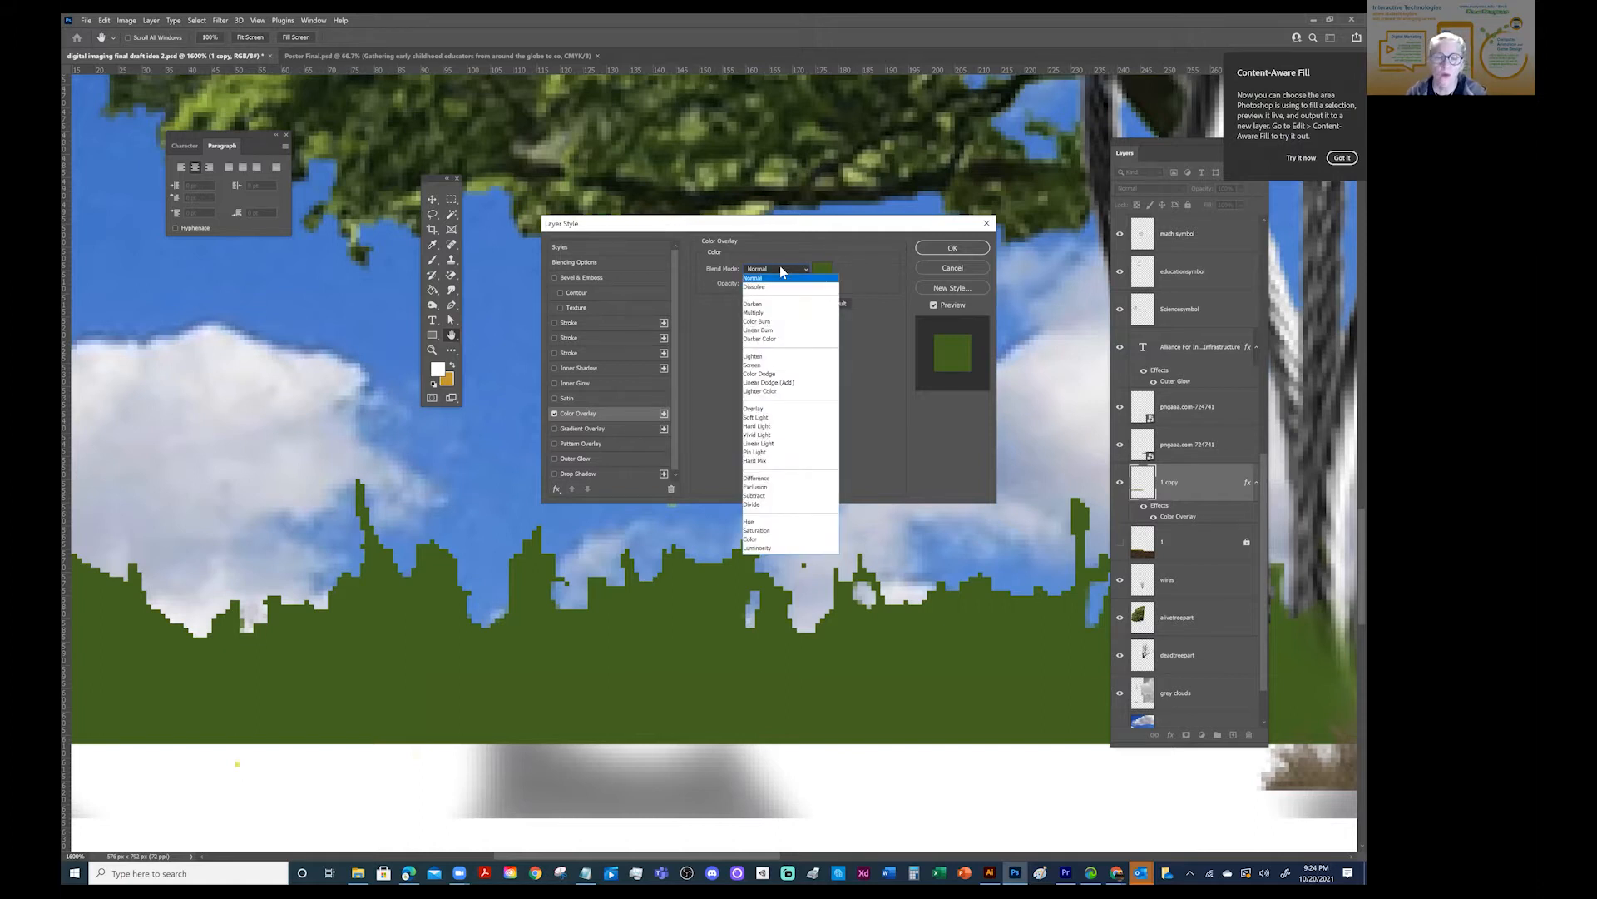
pyautogui.press('Down')
pyautogui.press('Down')
pyautogui.press('Down')
pyautogui.press('Down')
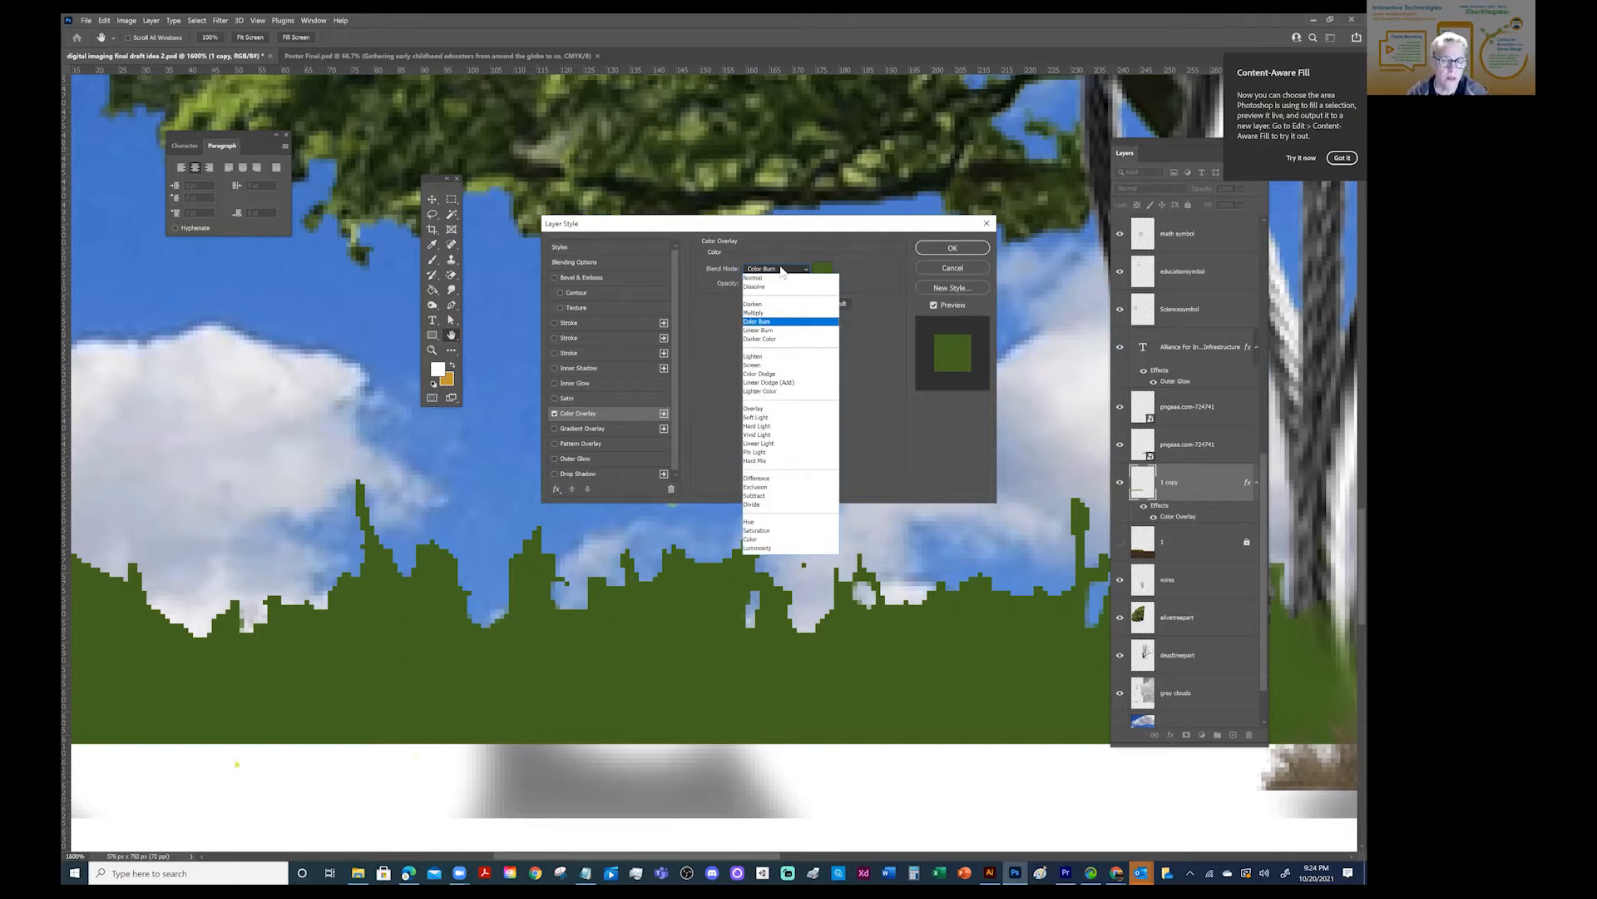
pyautogui.press('Return')
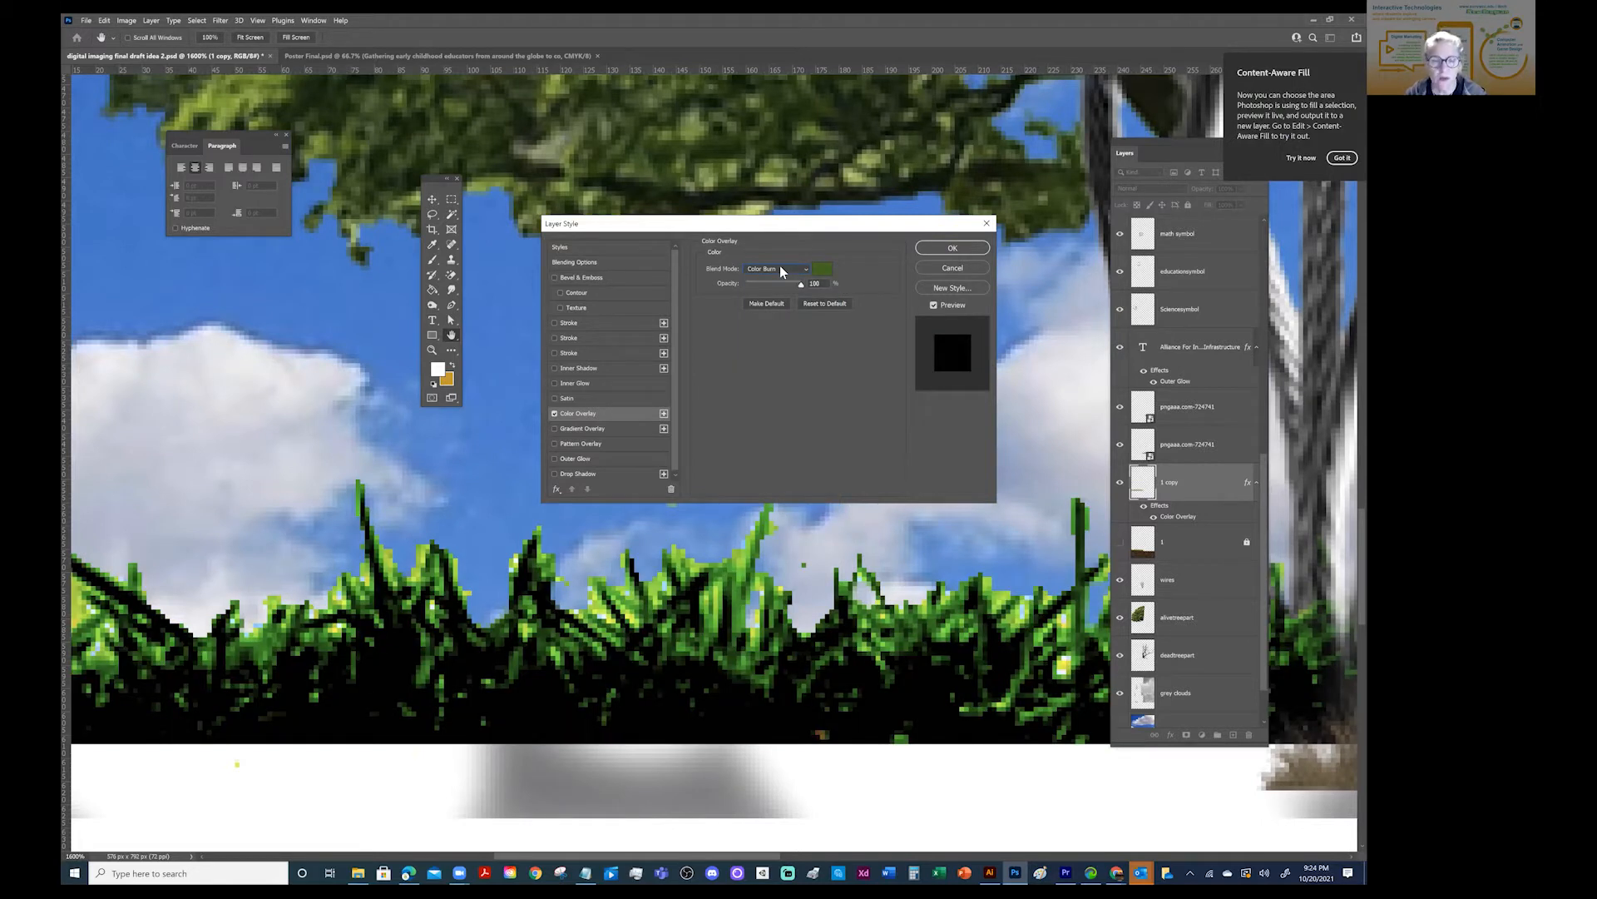
# - Try other overlay blend modes, including Darken, Color Dodge, Lighter Color, Linear Light and Pin Light, and discard the Color Overlay
pyautogui.click(783, 269)
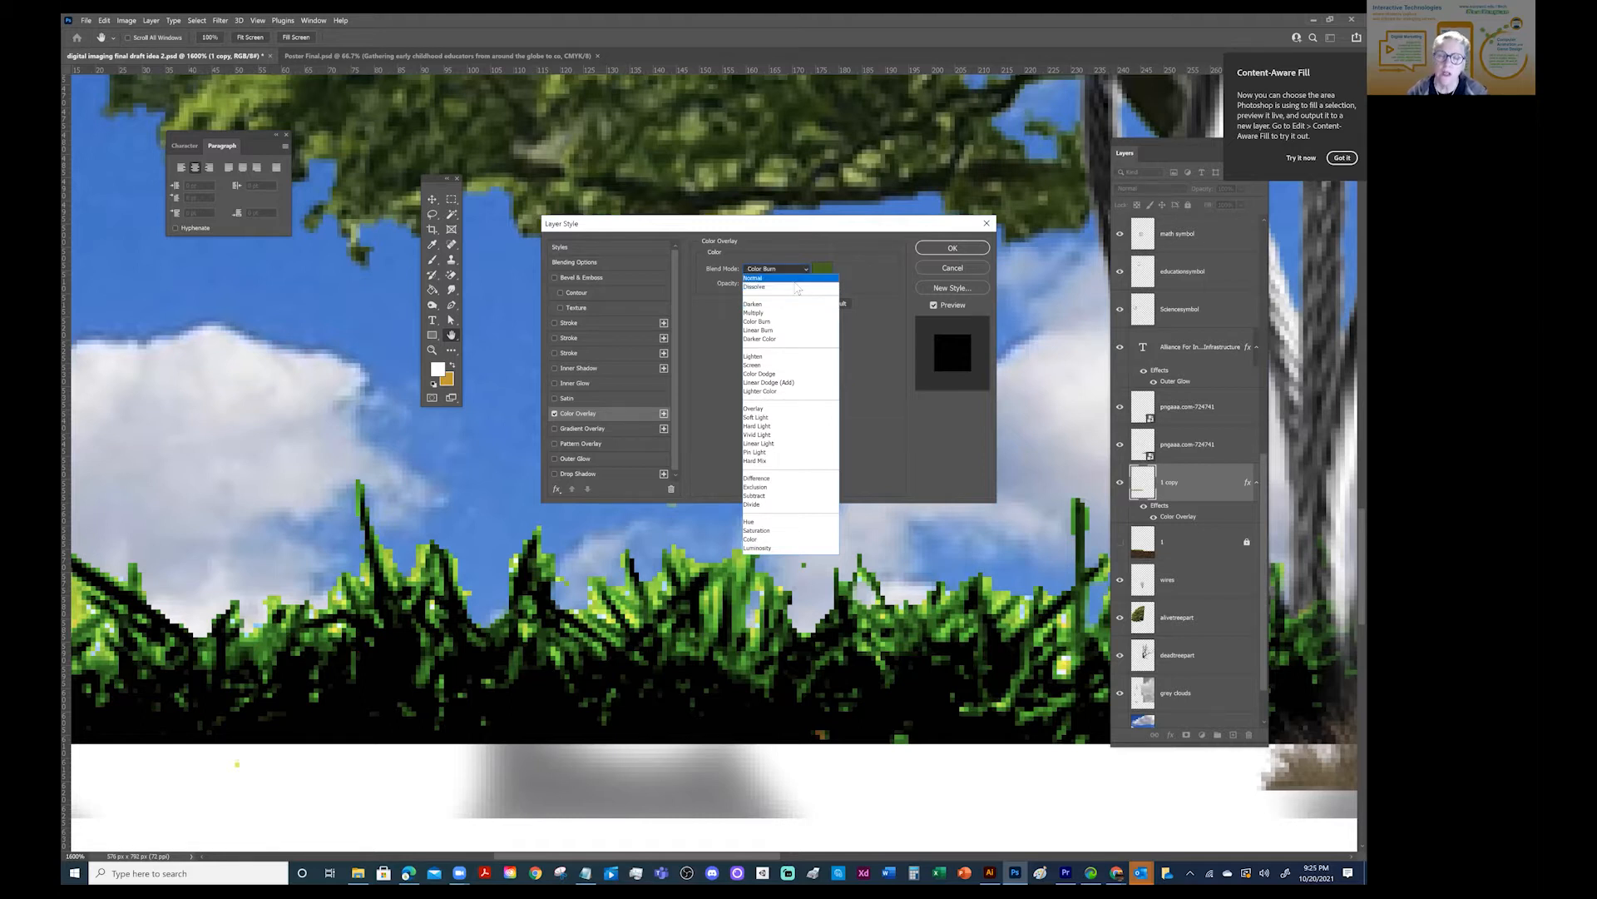
pyautogui.click(784, 266)
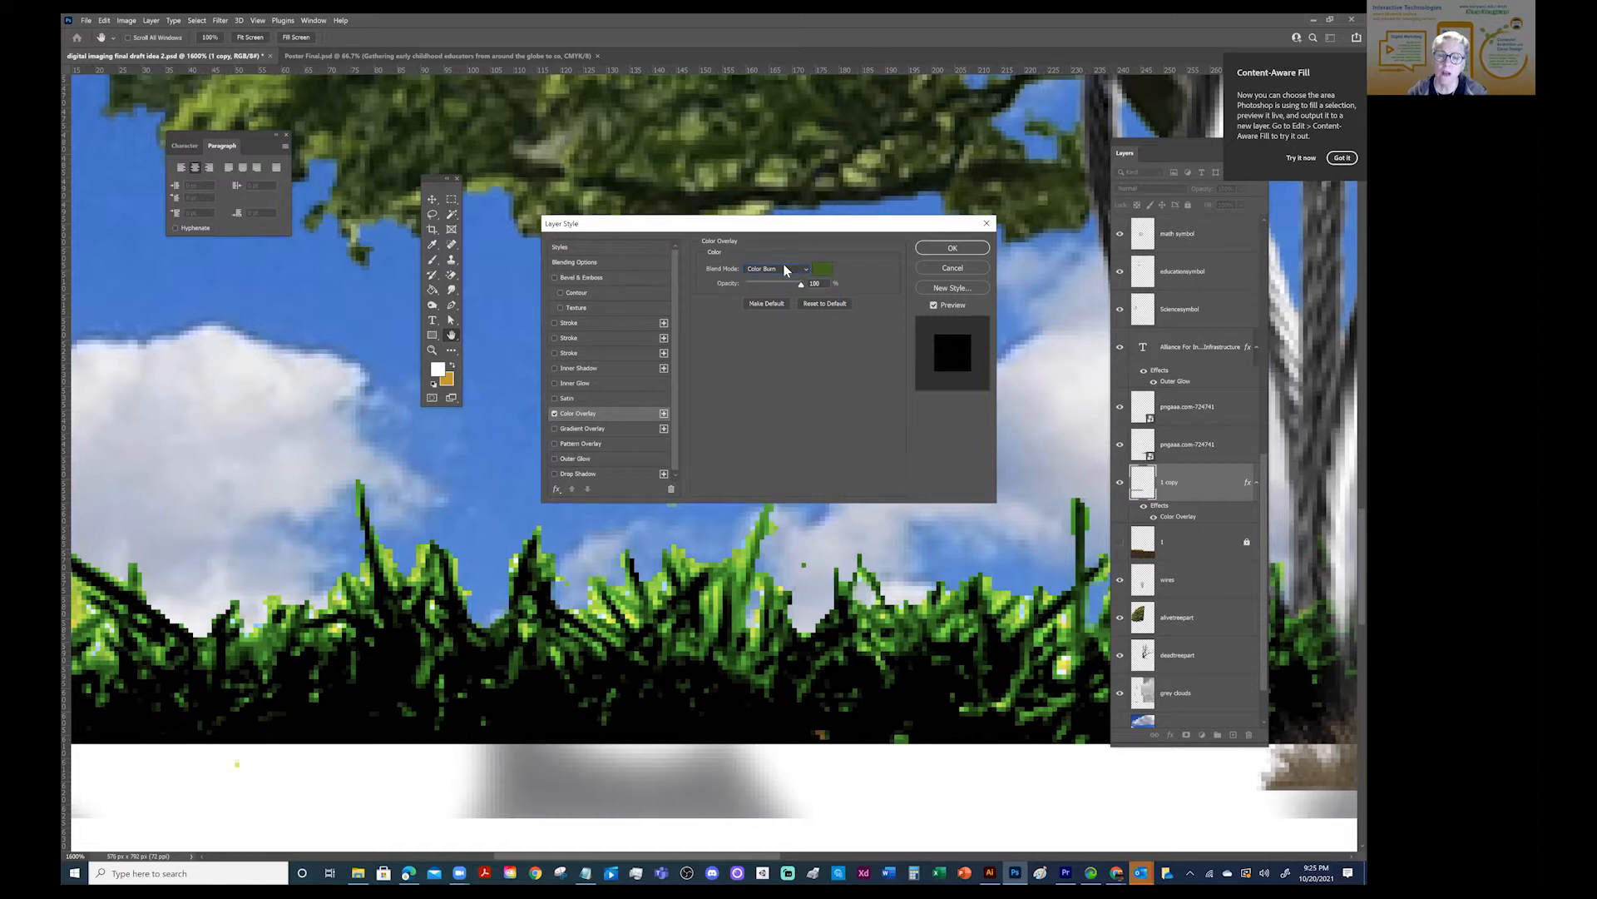
pyautogui.press('Down')
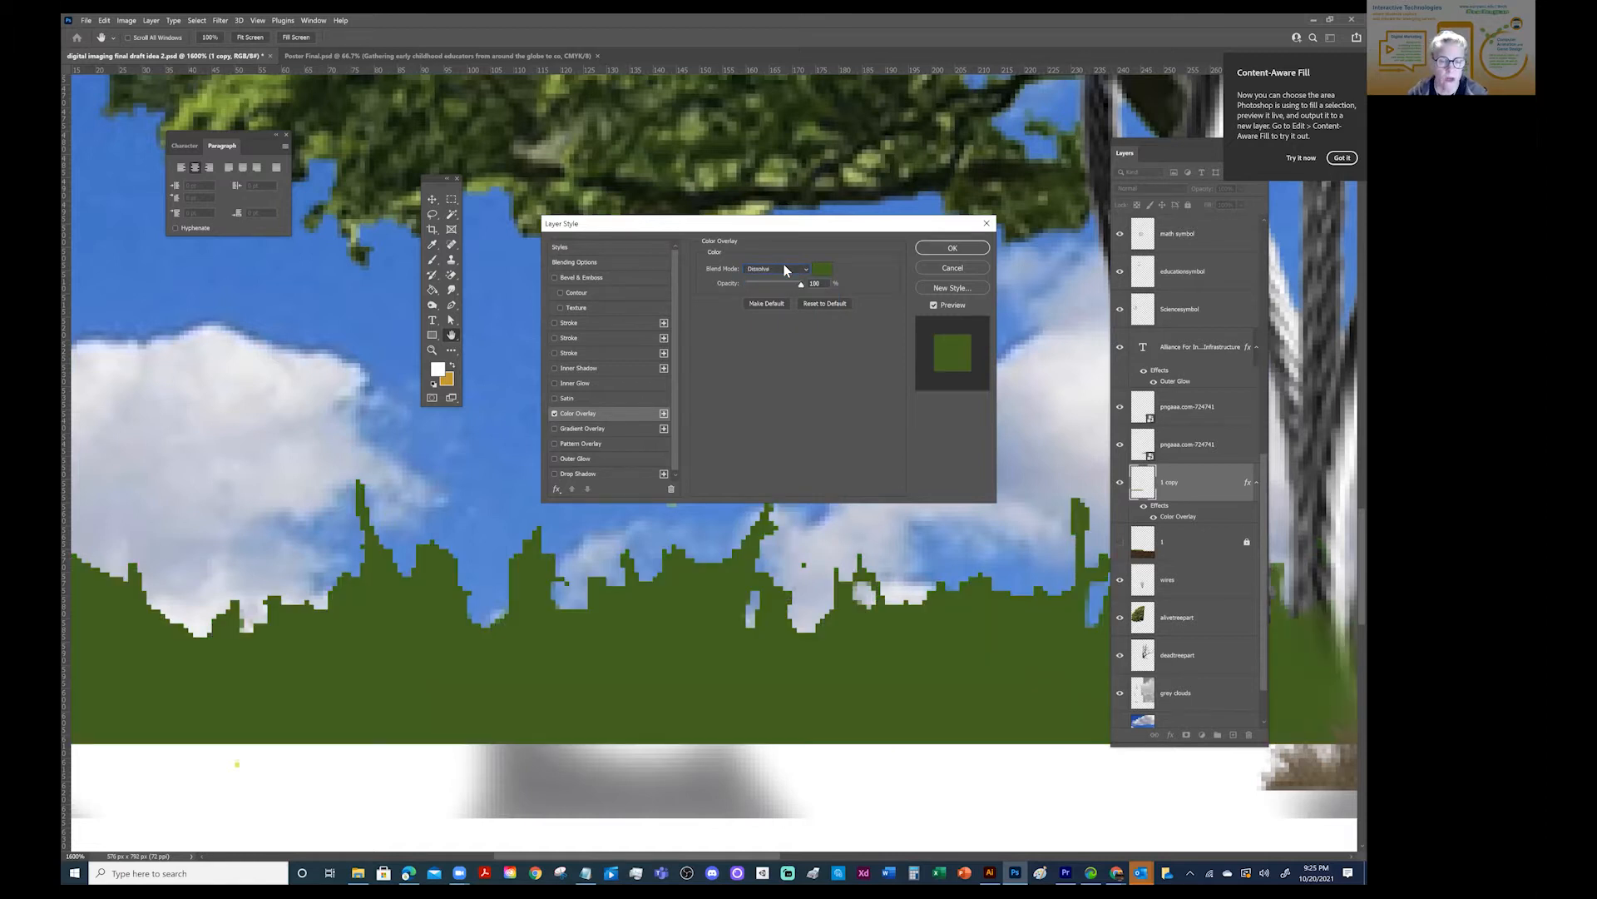
pyautogui.press('Down')
pyautogui.press('Down')
pyautogui.press('Down')
pyautogui.press('Down')
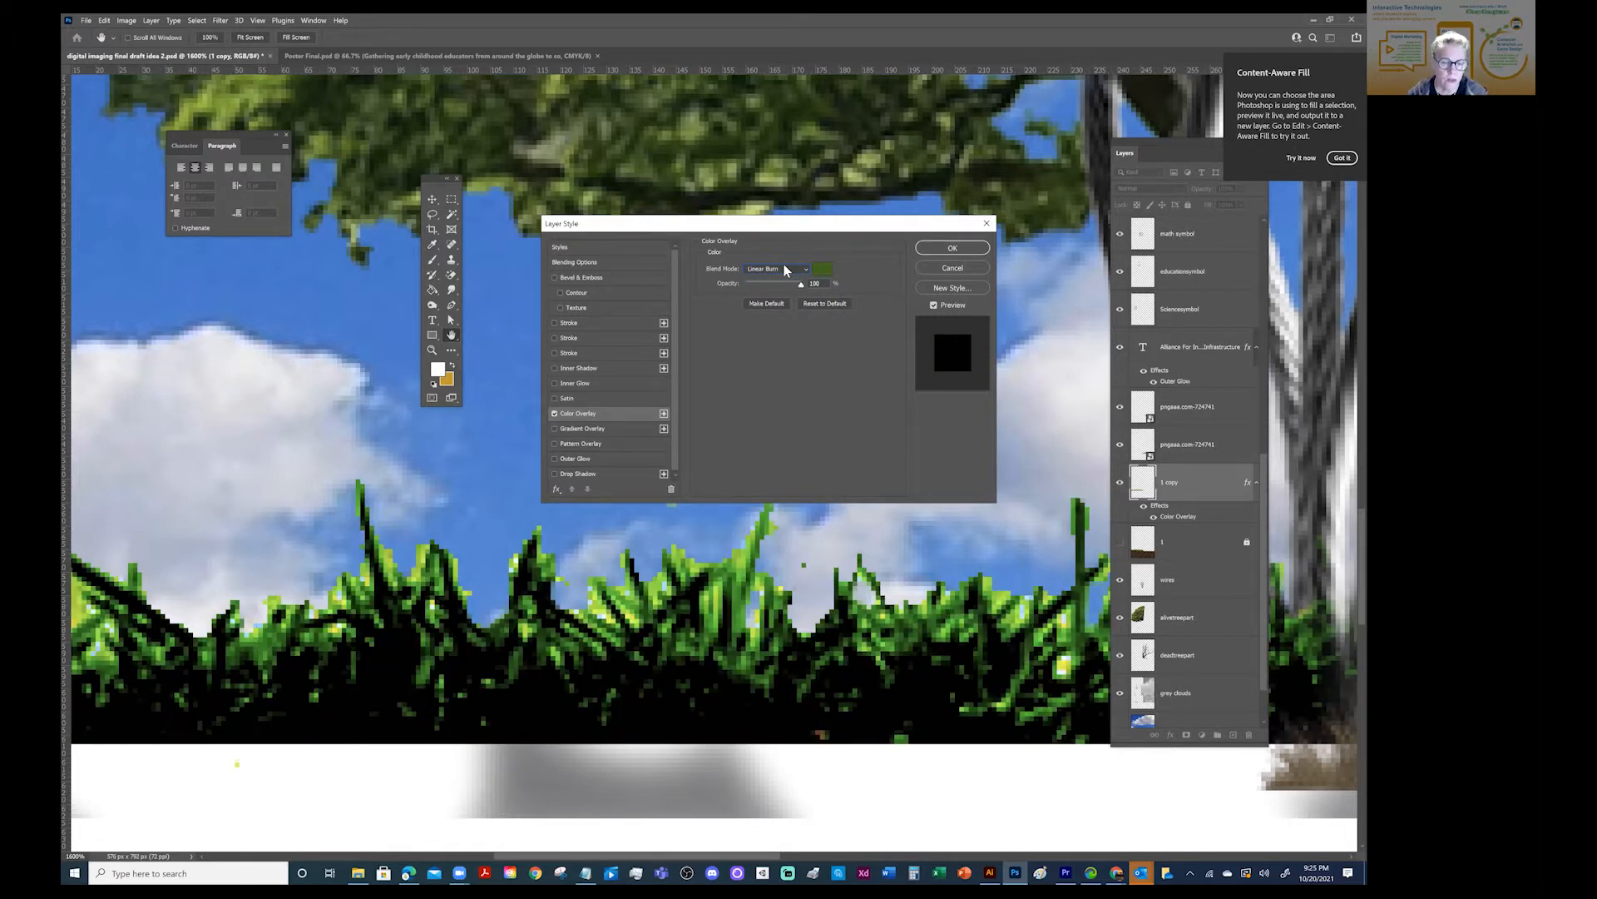
pyautogui.press('Down')
pyautogui.press('Down')
pyautogui.press('Down')
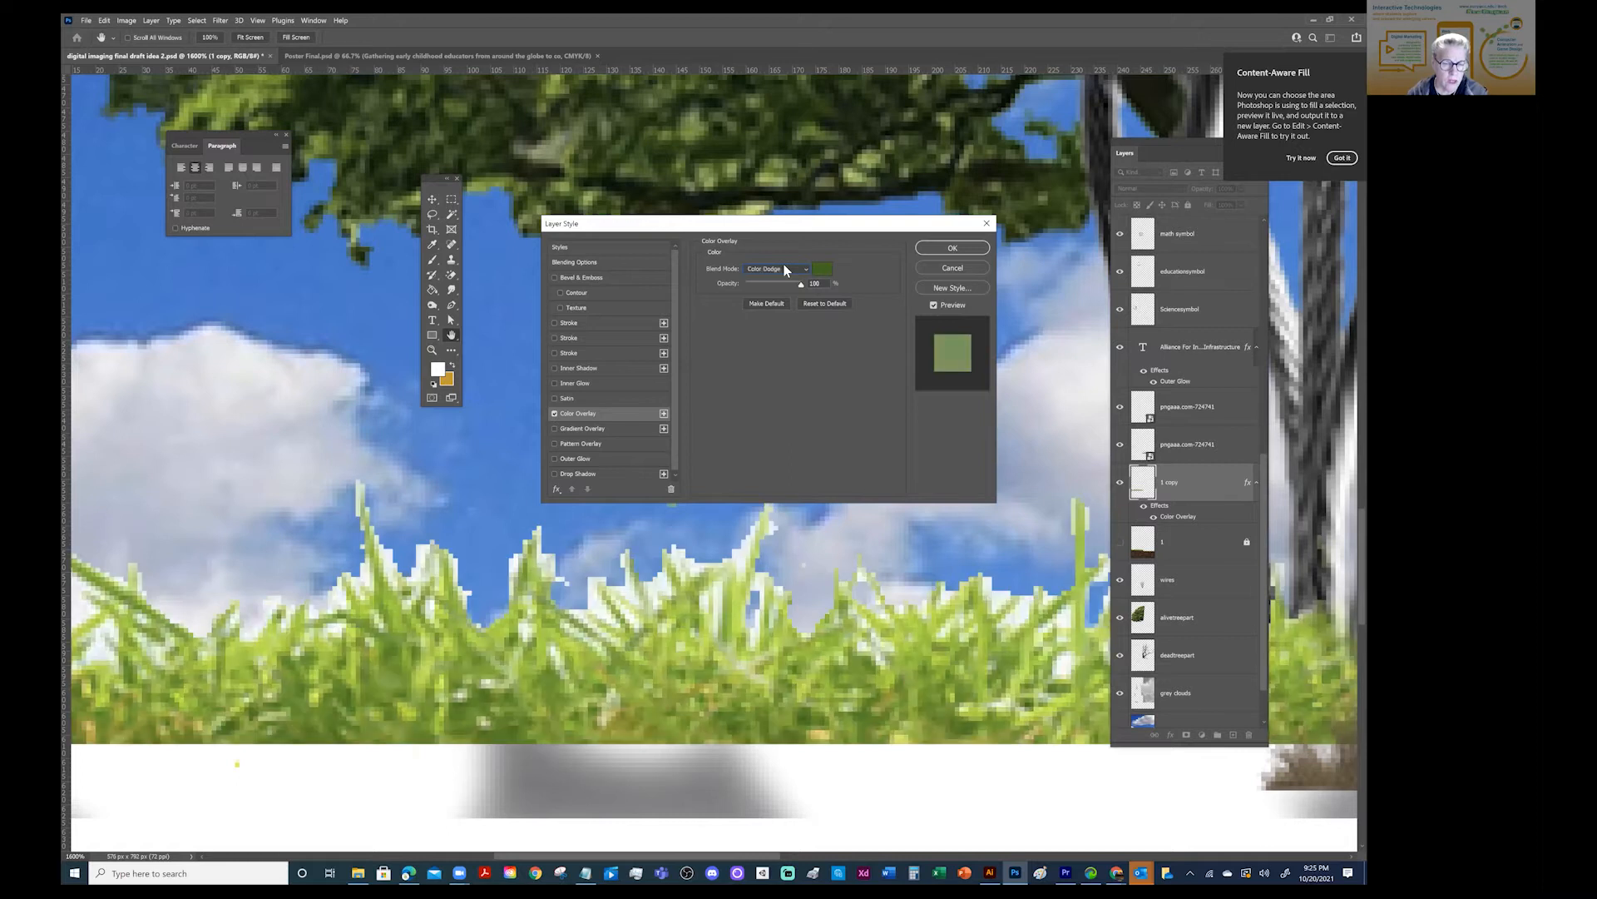
pyautogui.press('Down')
pyautogui.press('Down')
pyautogui.press('Down')
pyautogui.press('Down')
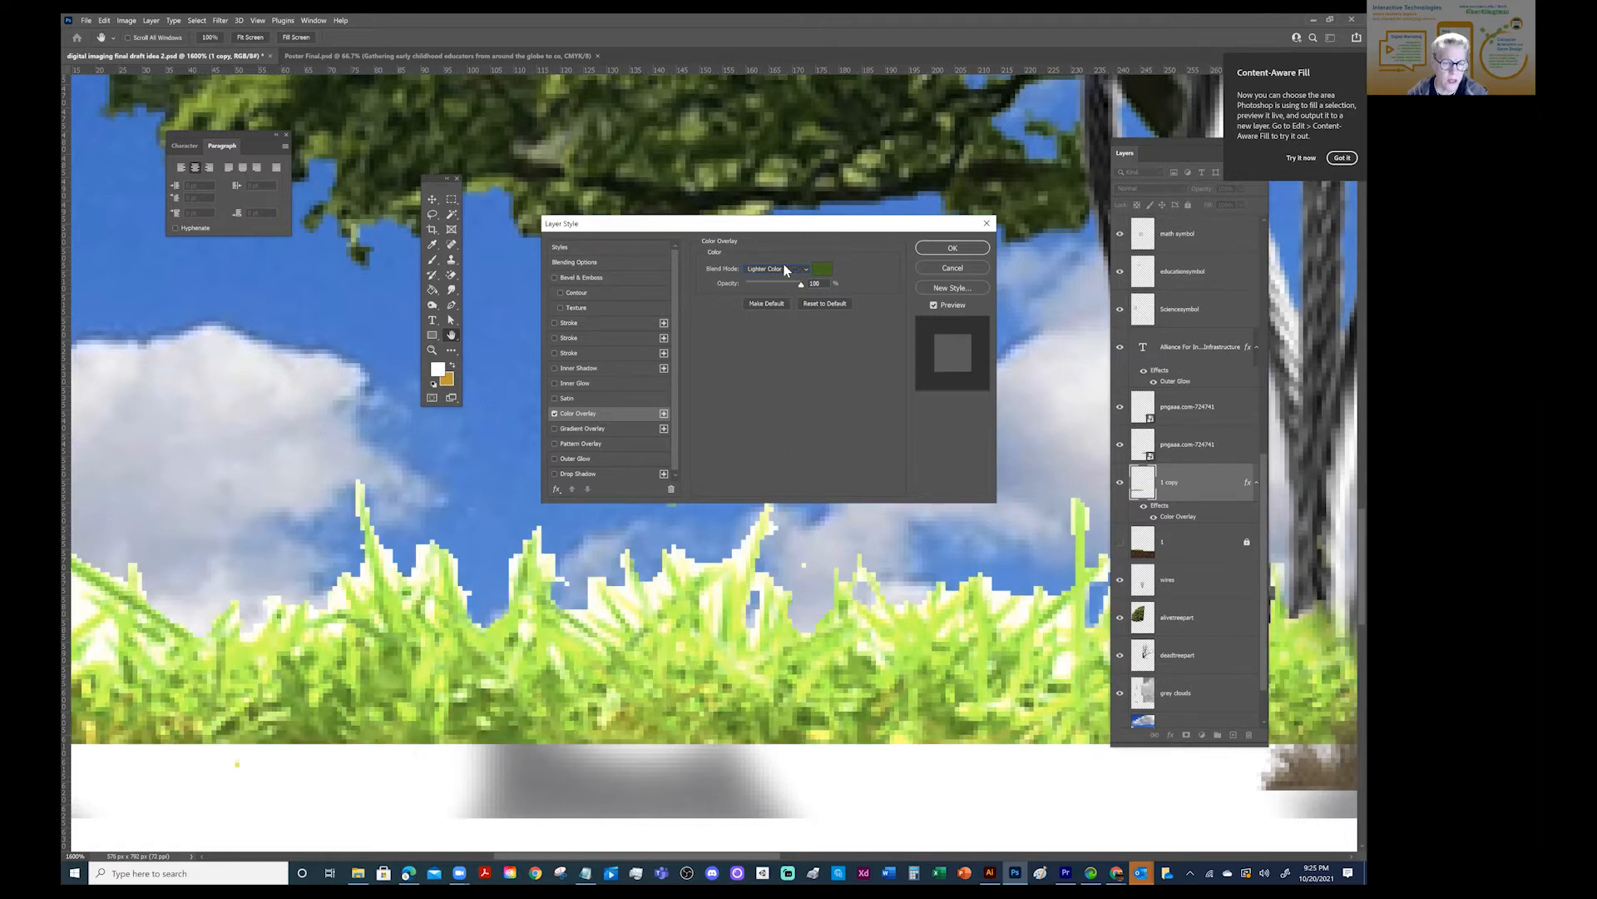
pyautogui.press('Down')
pyautogui.press('Down')
pyautogui.press('Down')
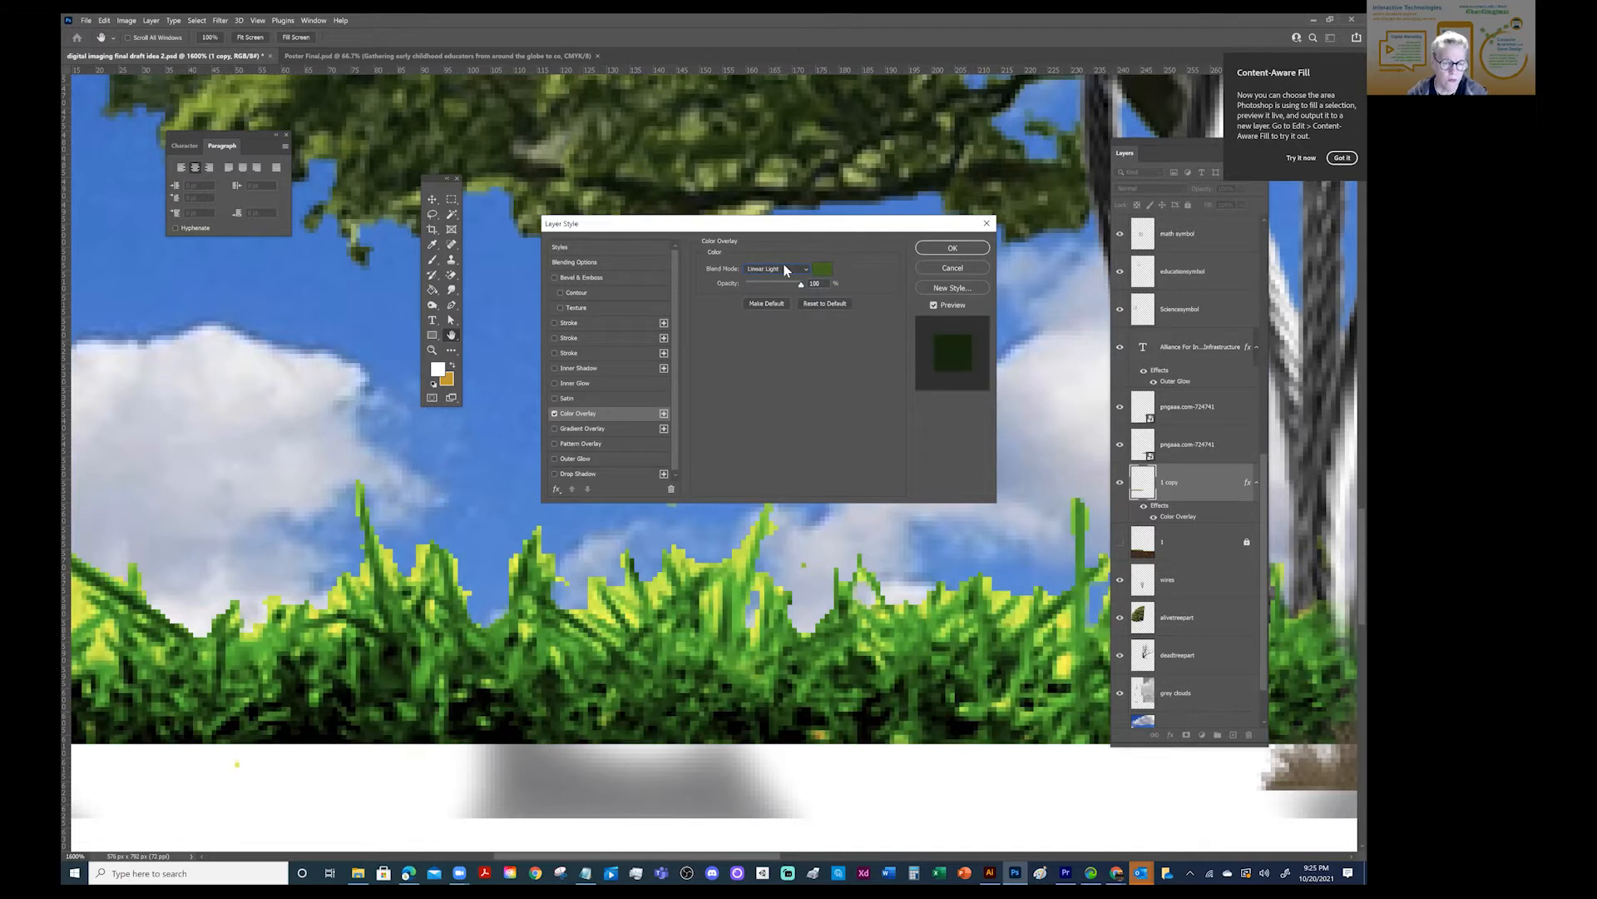
pyautogui.press('Down')
pyautogui.press('Down')
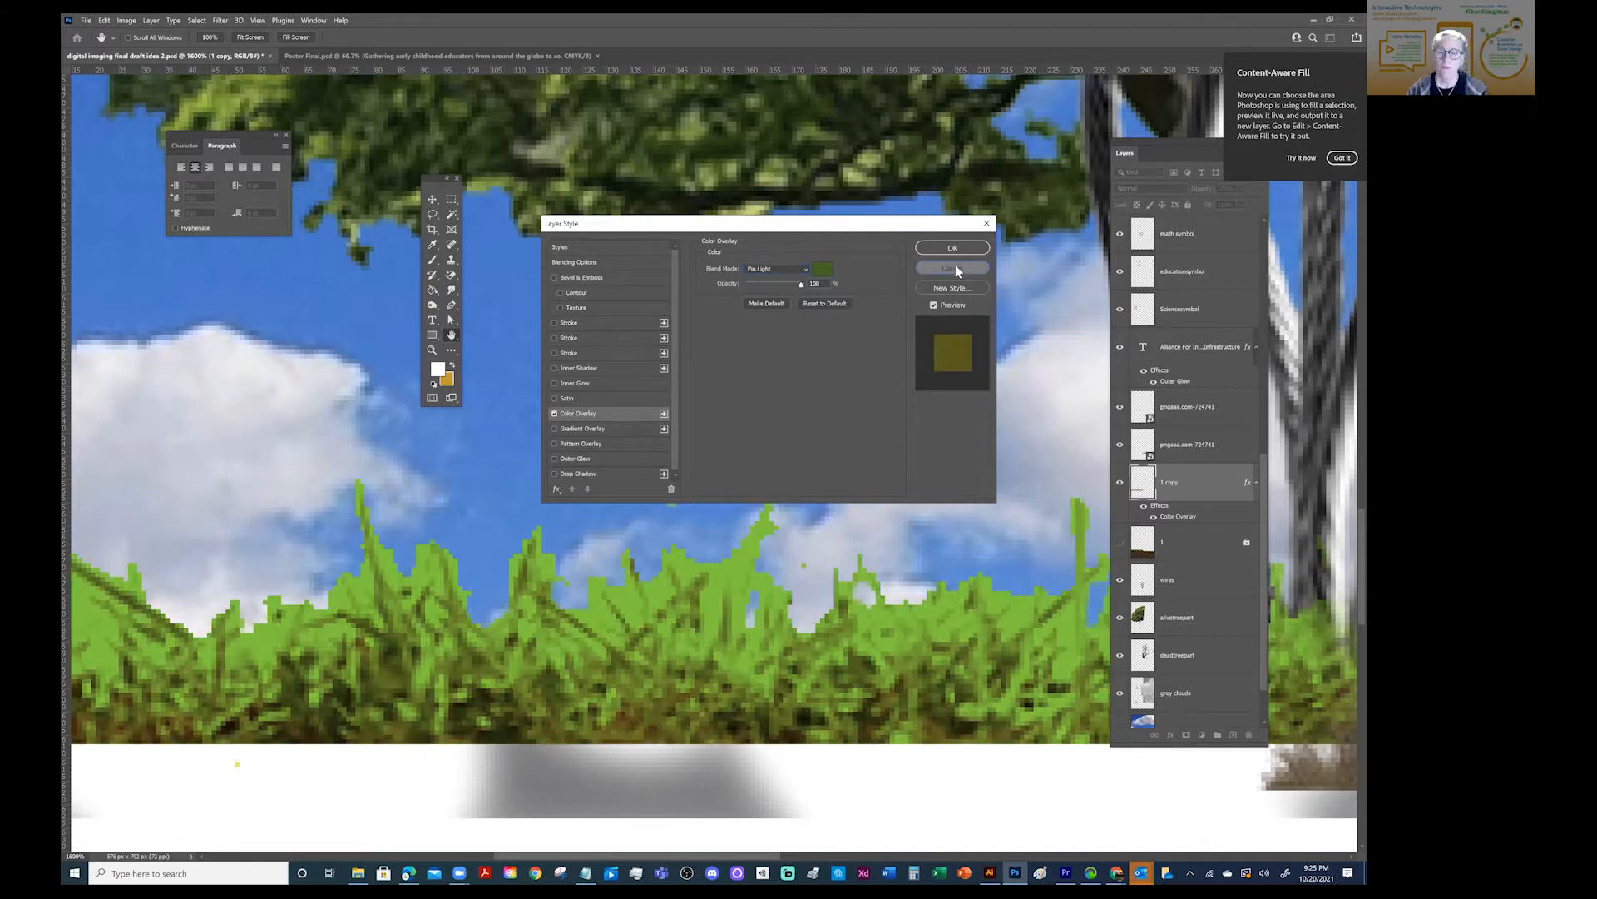
pyautogui.click(953, 267)
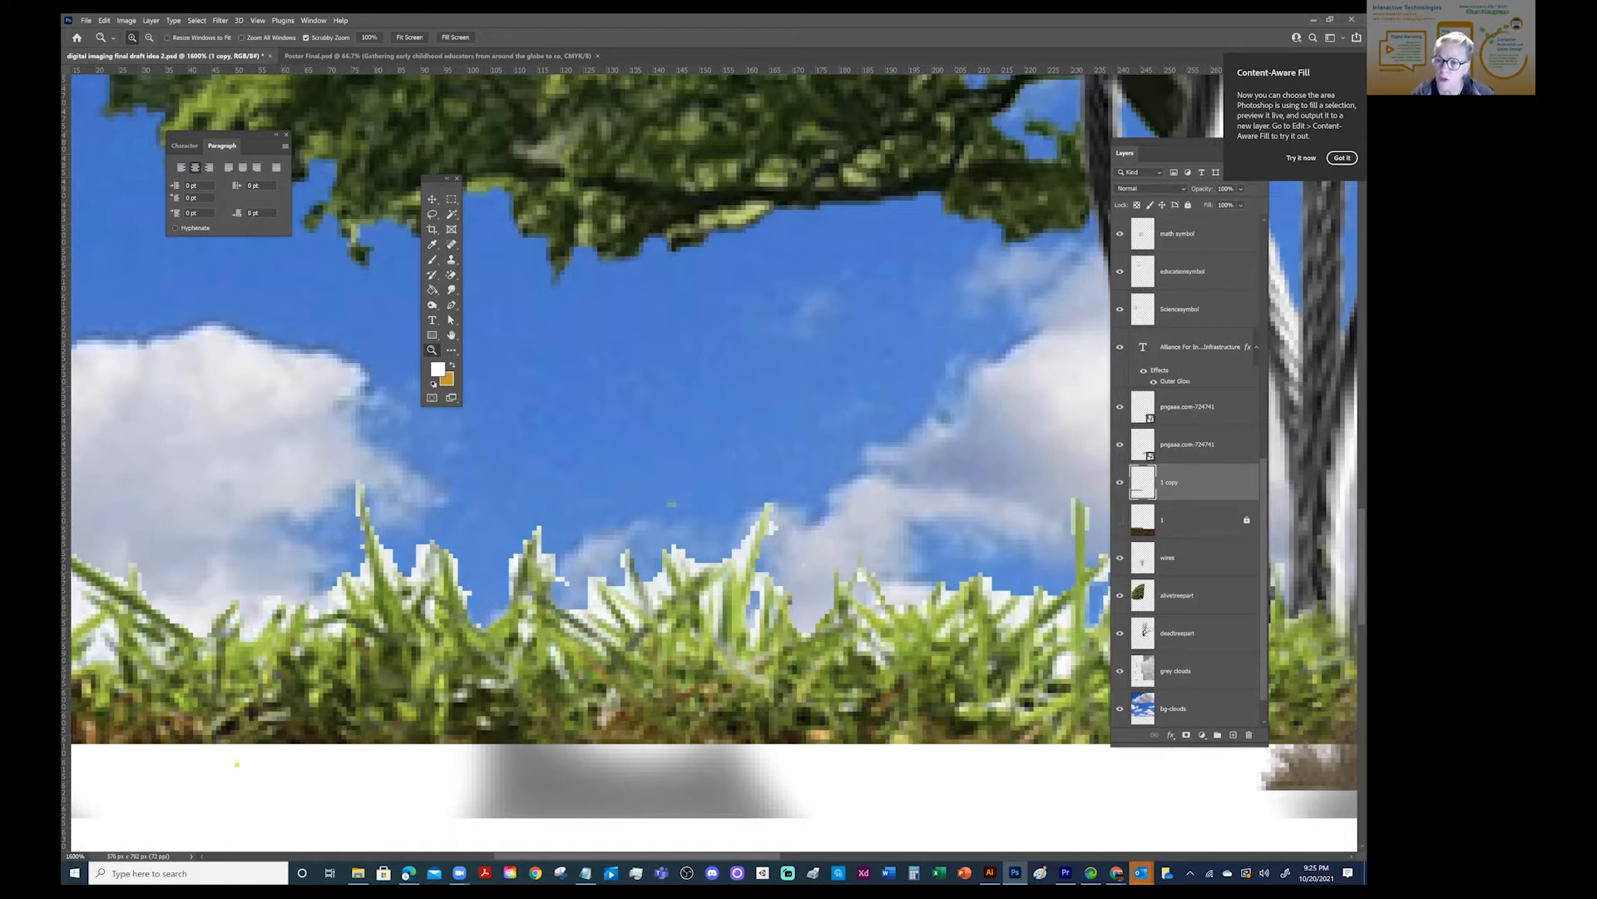
# - Duplicate the trimmed grass layer "1 copy" within the same document
pyautogui.rightClick(1198, 482)
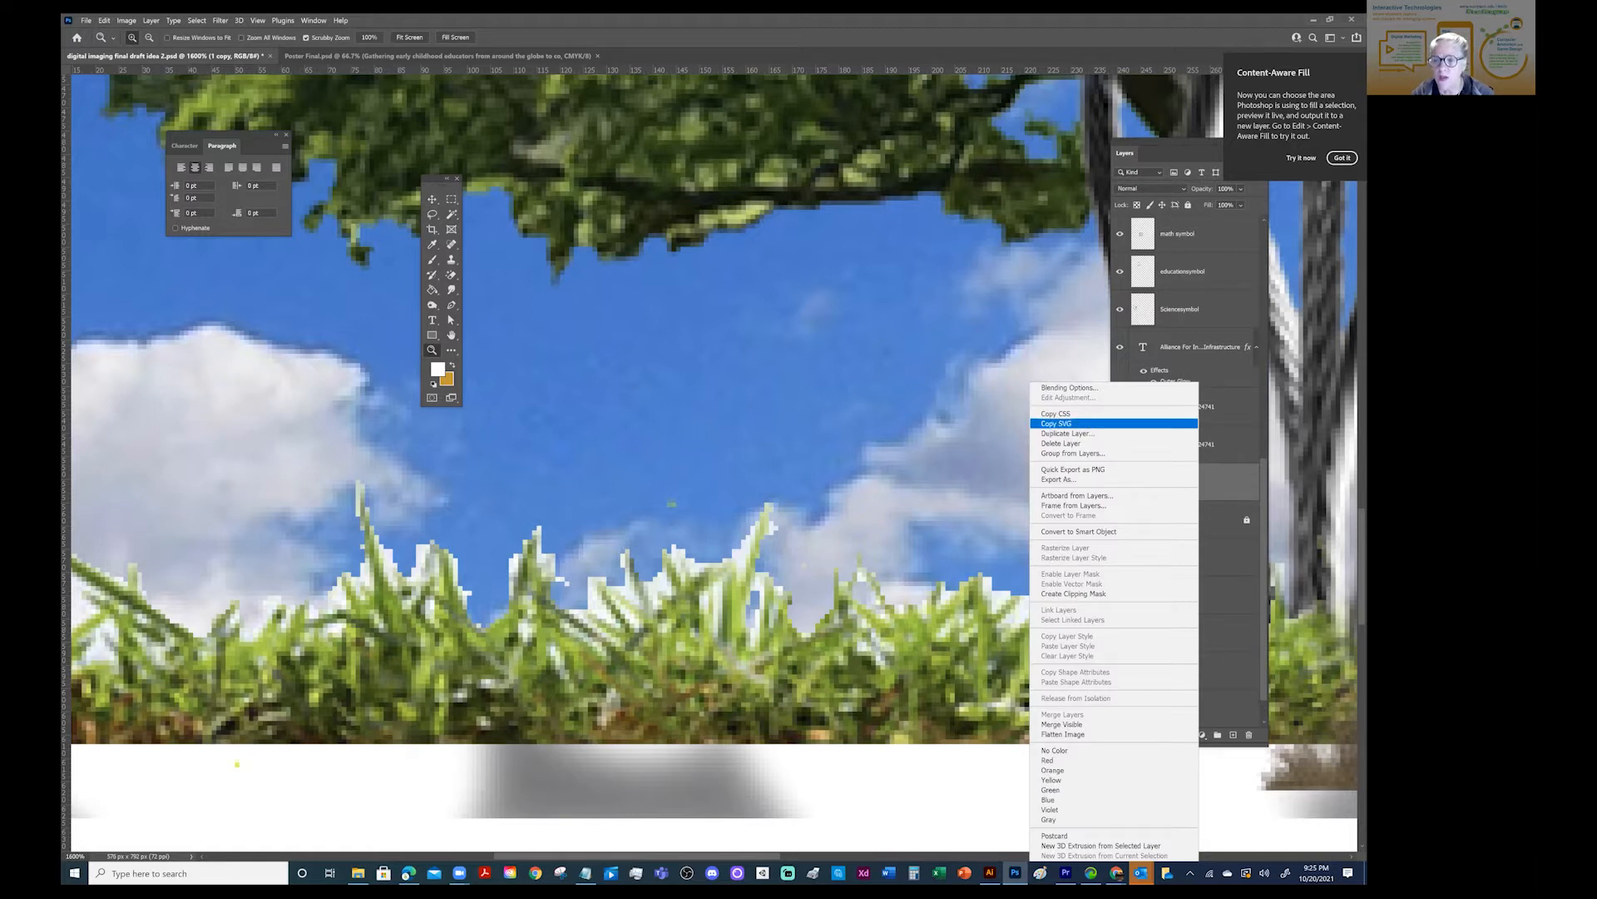
pyautogui.click(1068, 433)
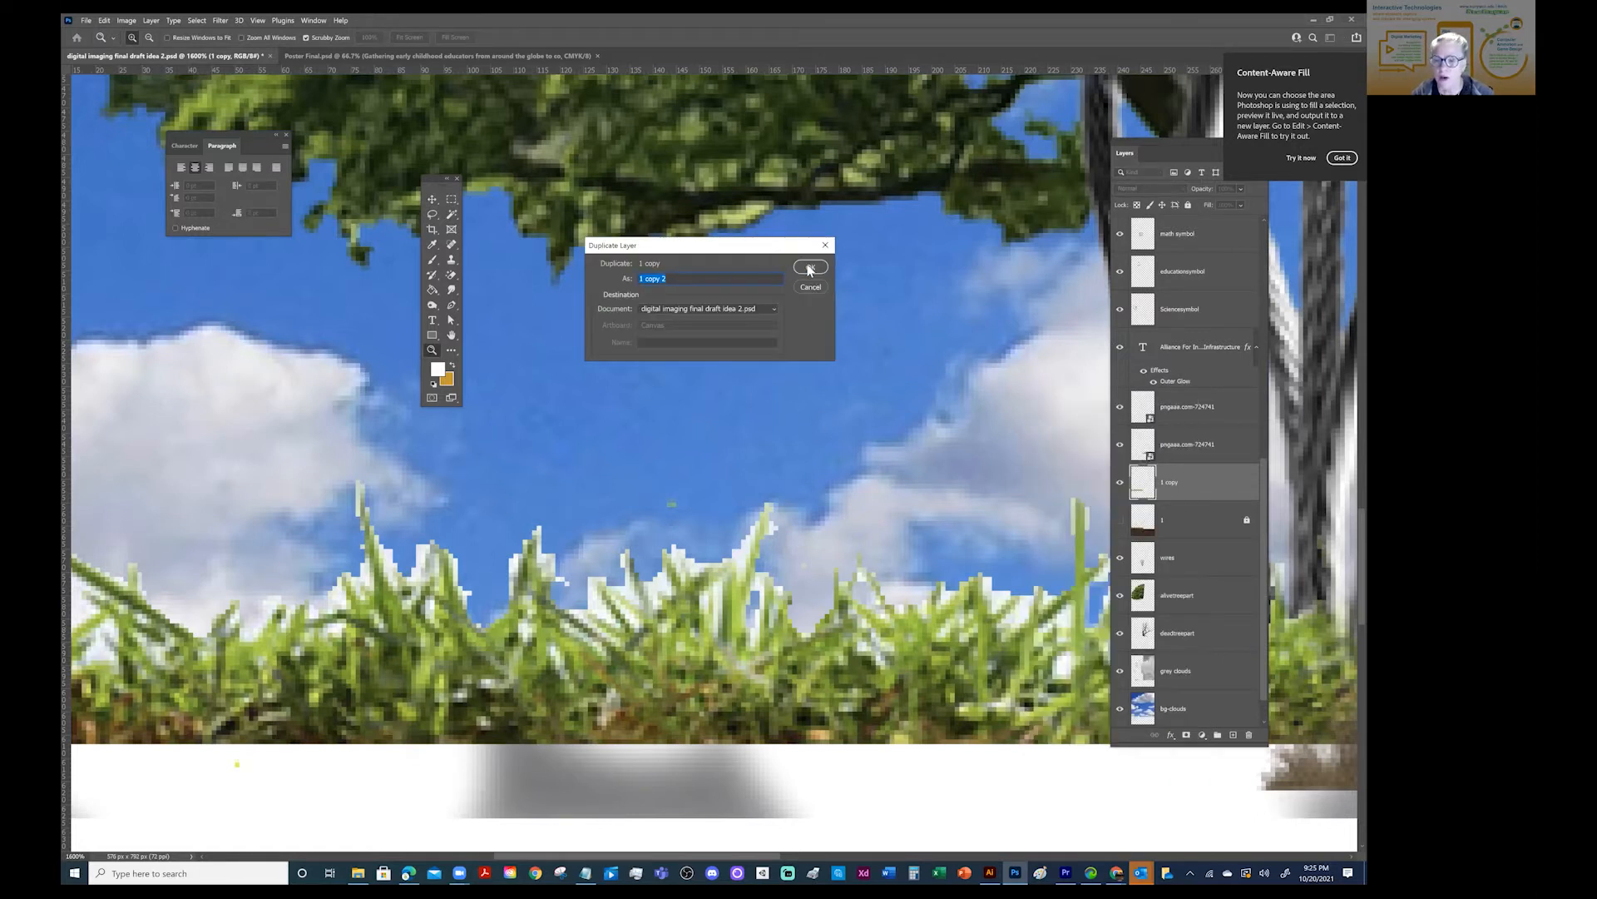
pyautogui.click(809, 267)
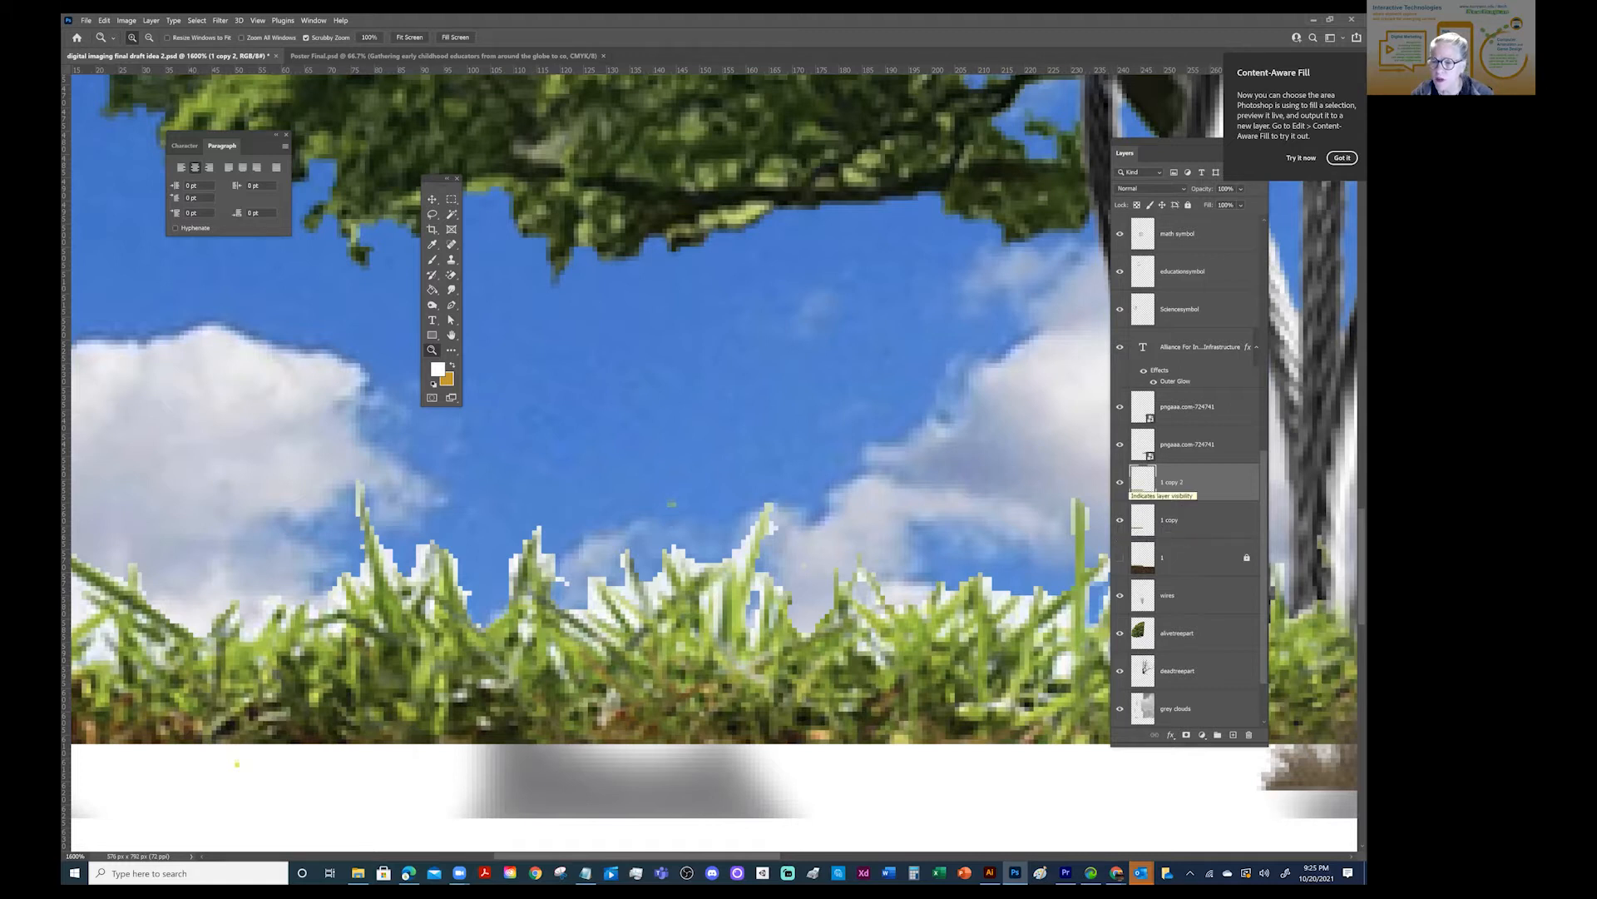
pyautogui.click(1120, 483)
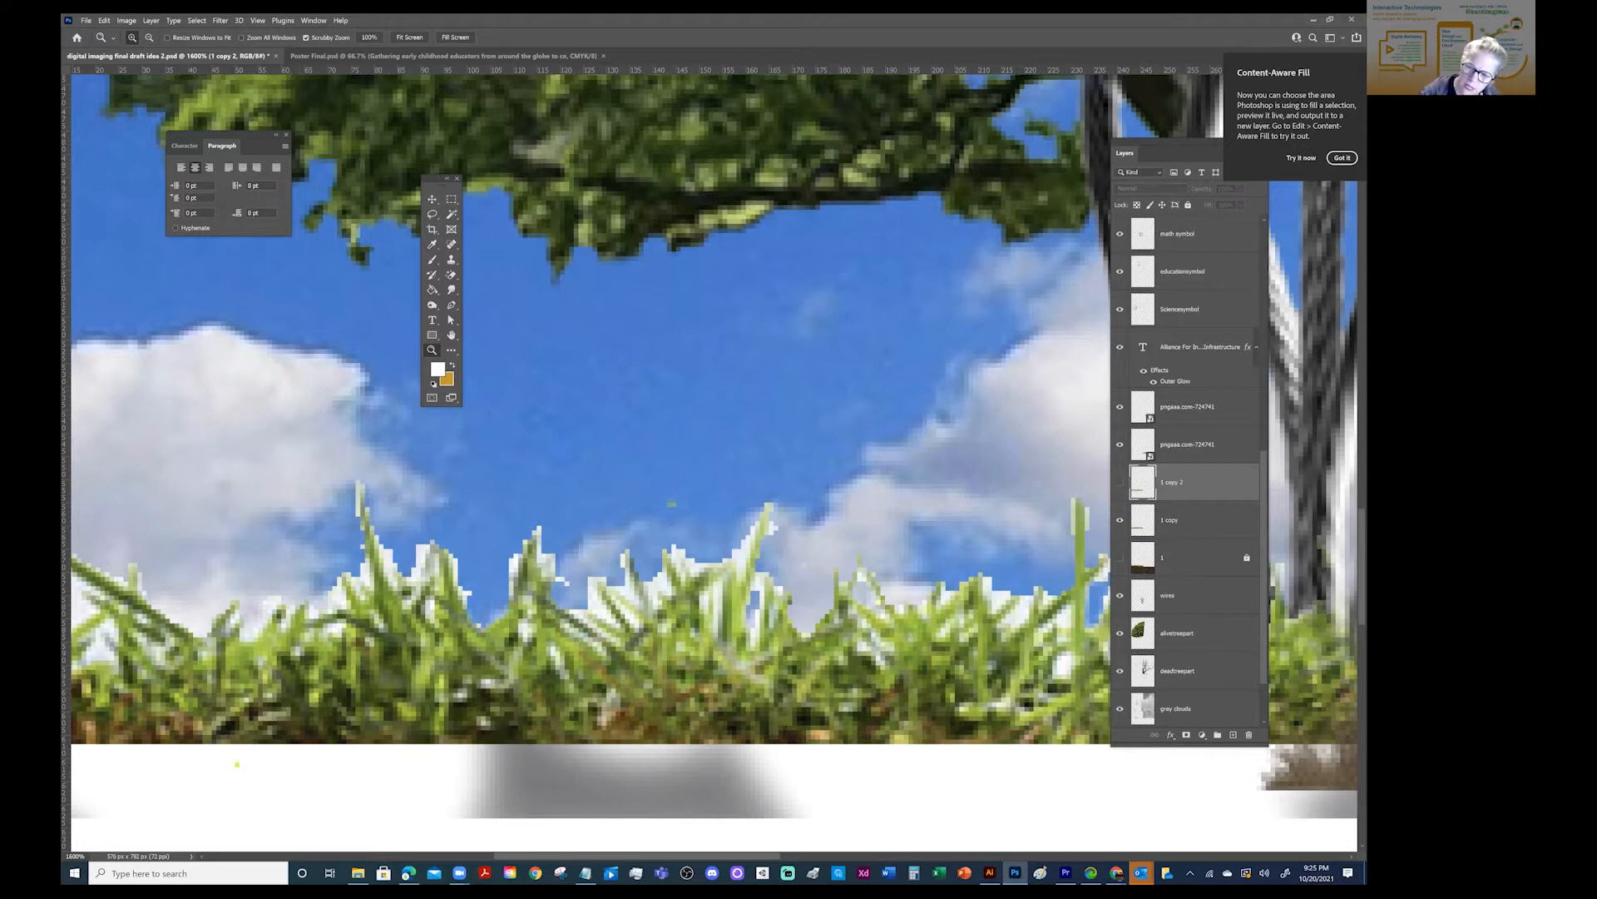
pyautogui.click(126, 20)
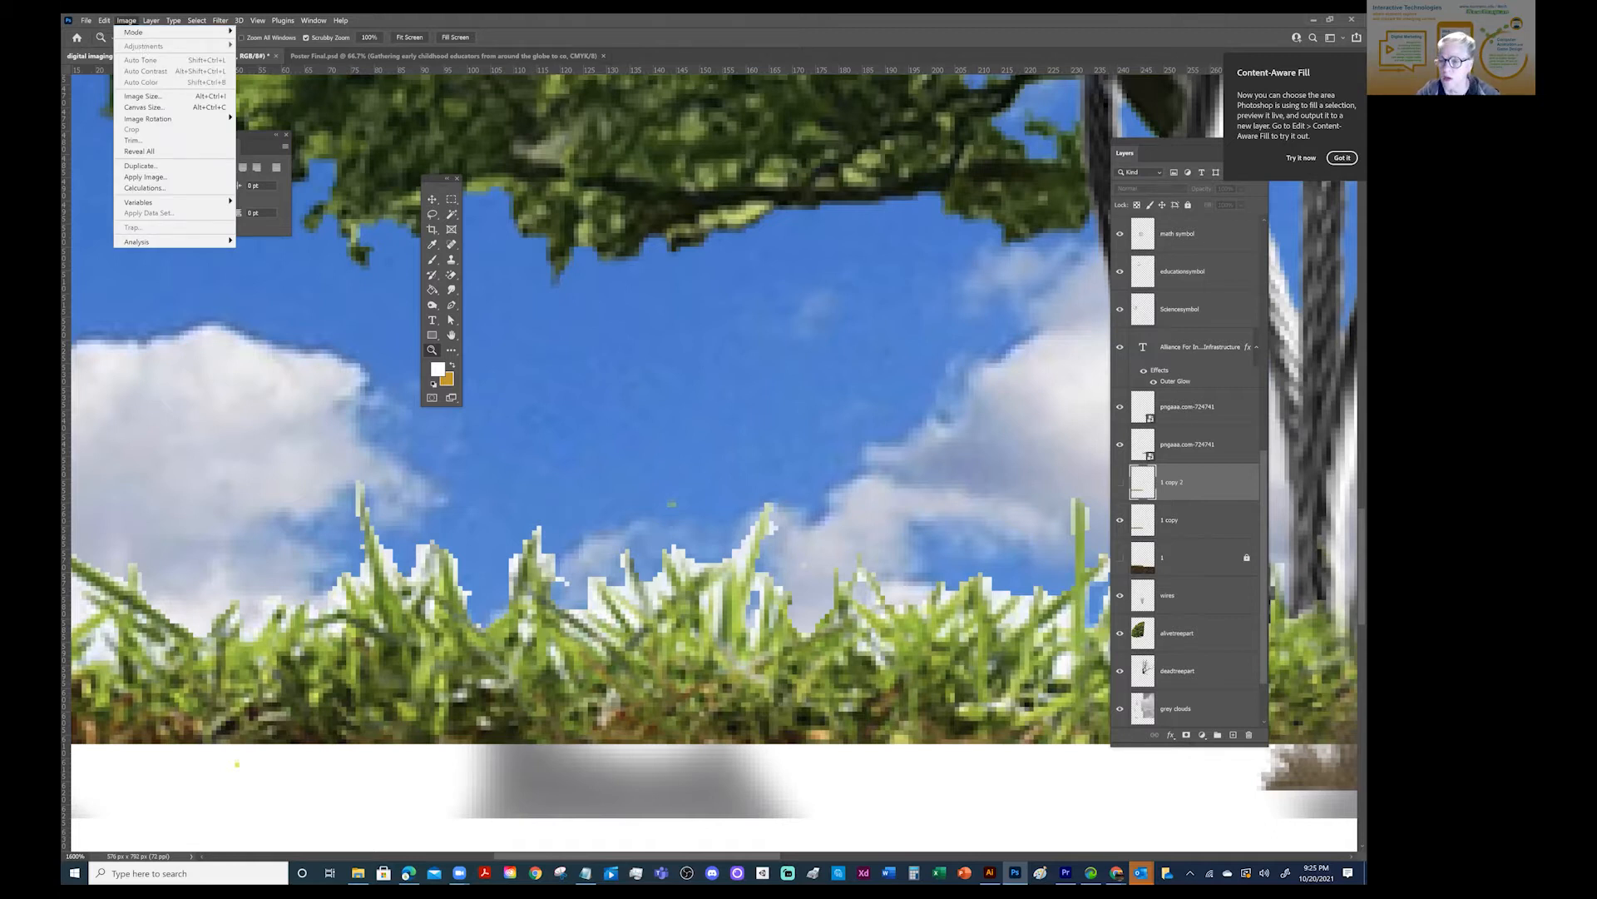
pyautogui.click(1120, 482)
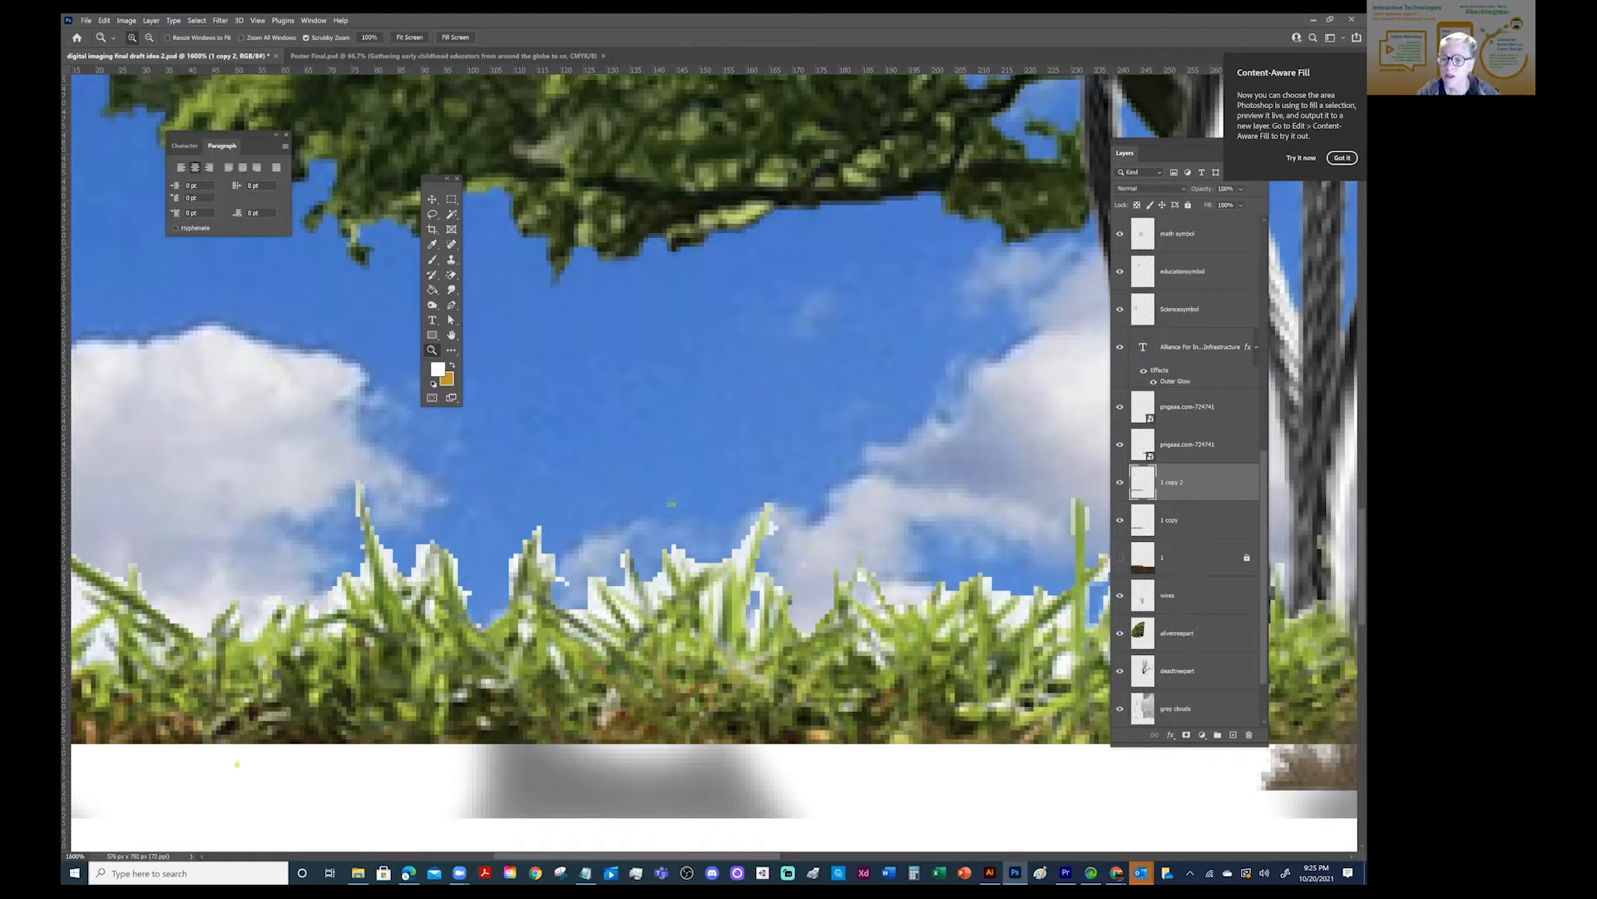
# - Apply a Levels adjustment to the "1 copy 2" grass layer with input black level 65 and white level 217
pyautogui.click(127, 21)
pyautogui.moveTo(139, 46)
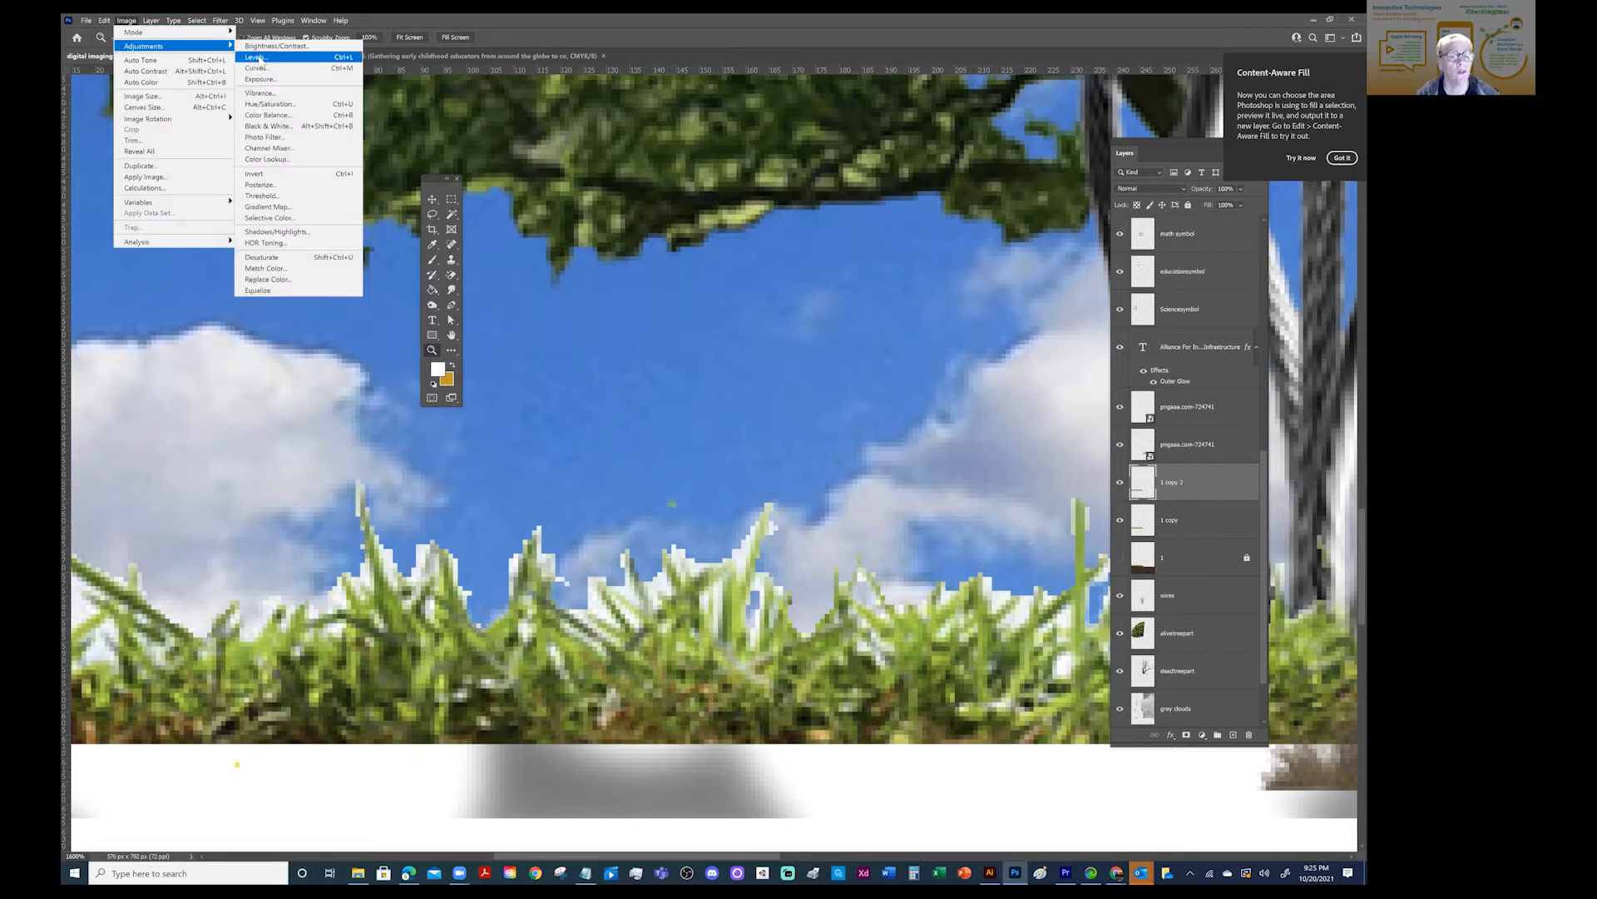
pyautogui.click(249, 60)
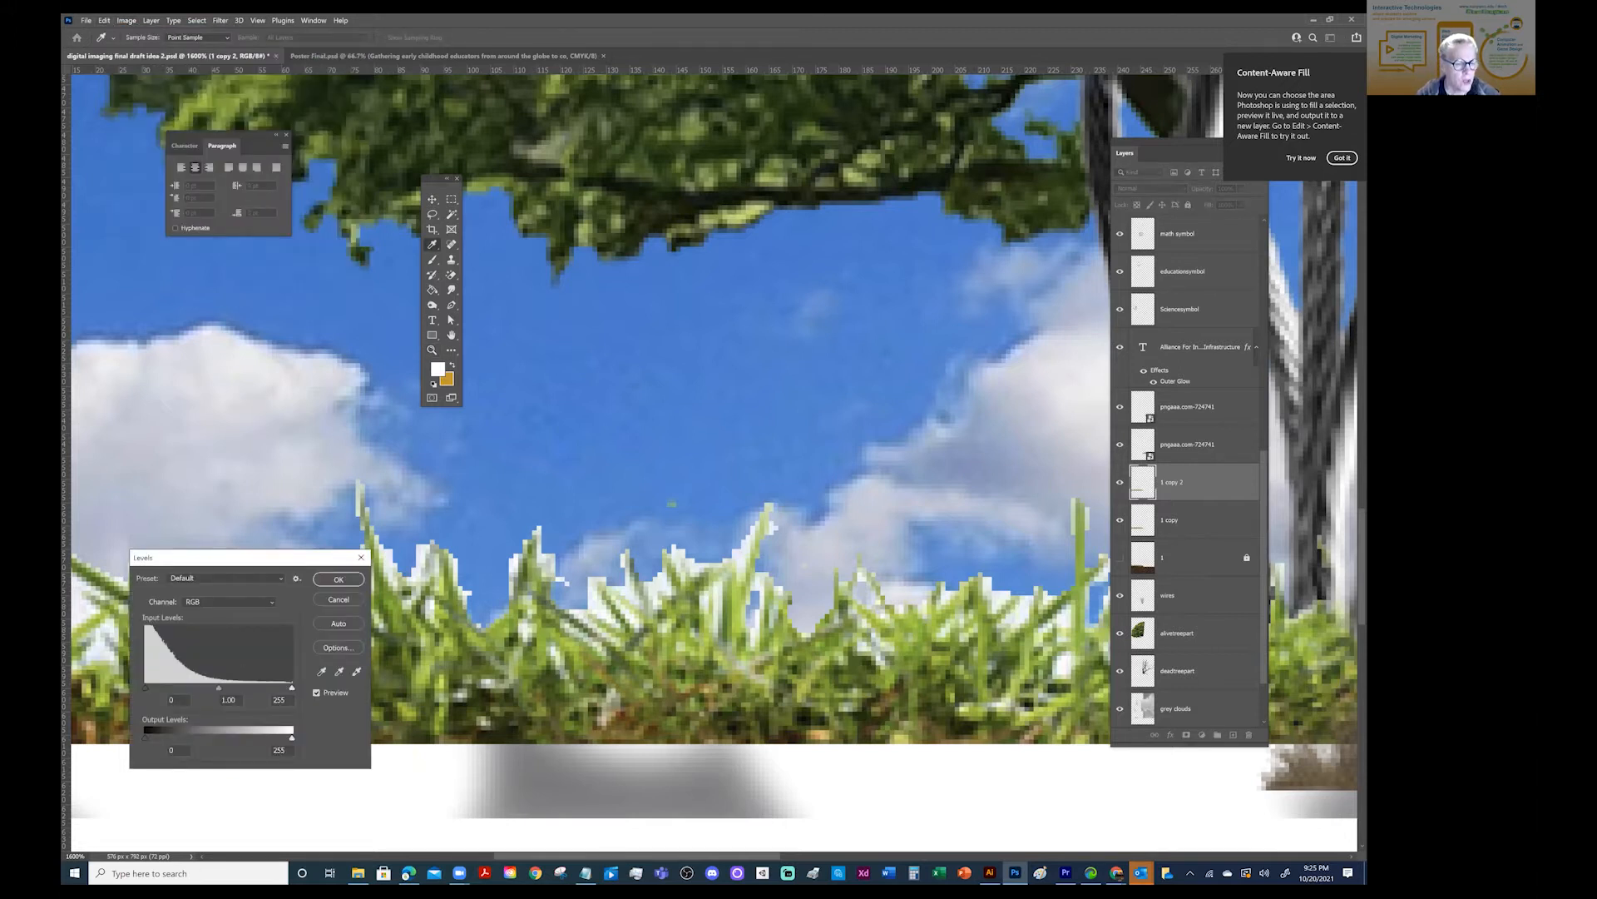
pyautogui.moveTo(147, 686); pyautogui.dragTo(183, 687)
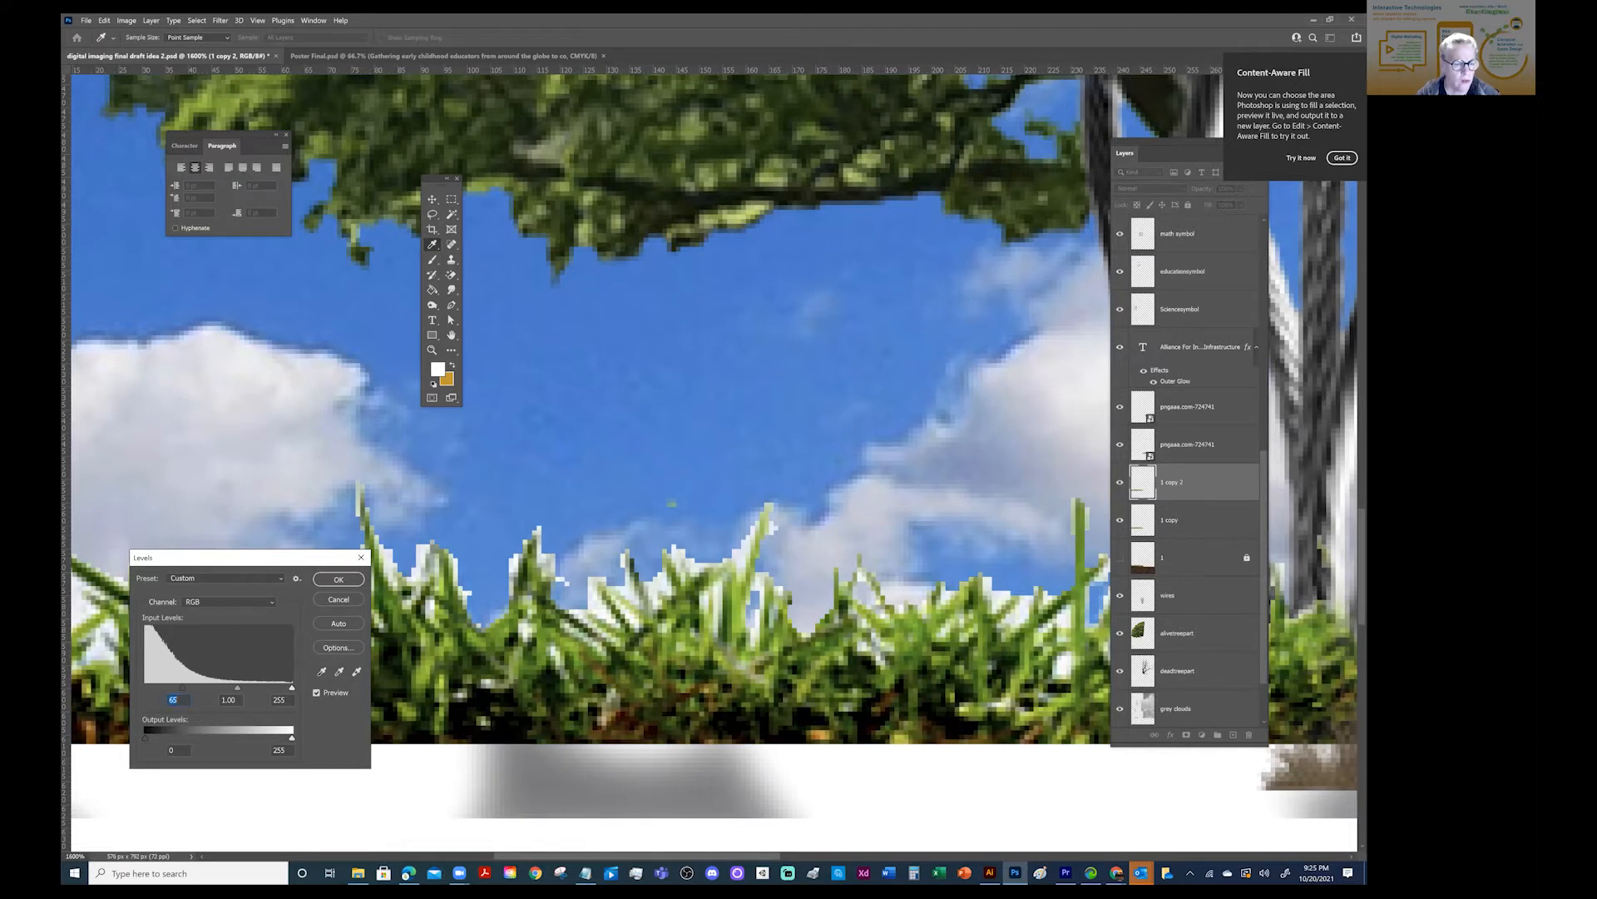
pyautogui.moveTo(287, 690); pyautogui.dragTo(270, 690)
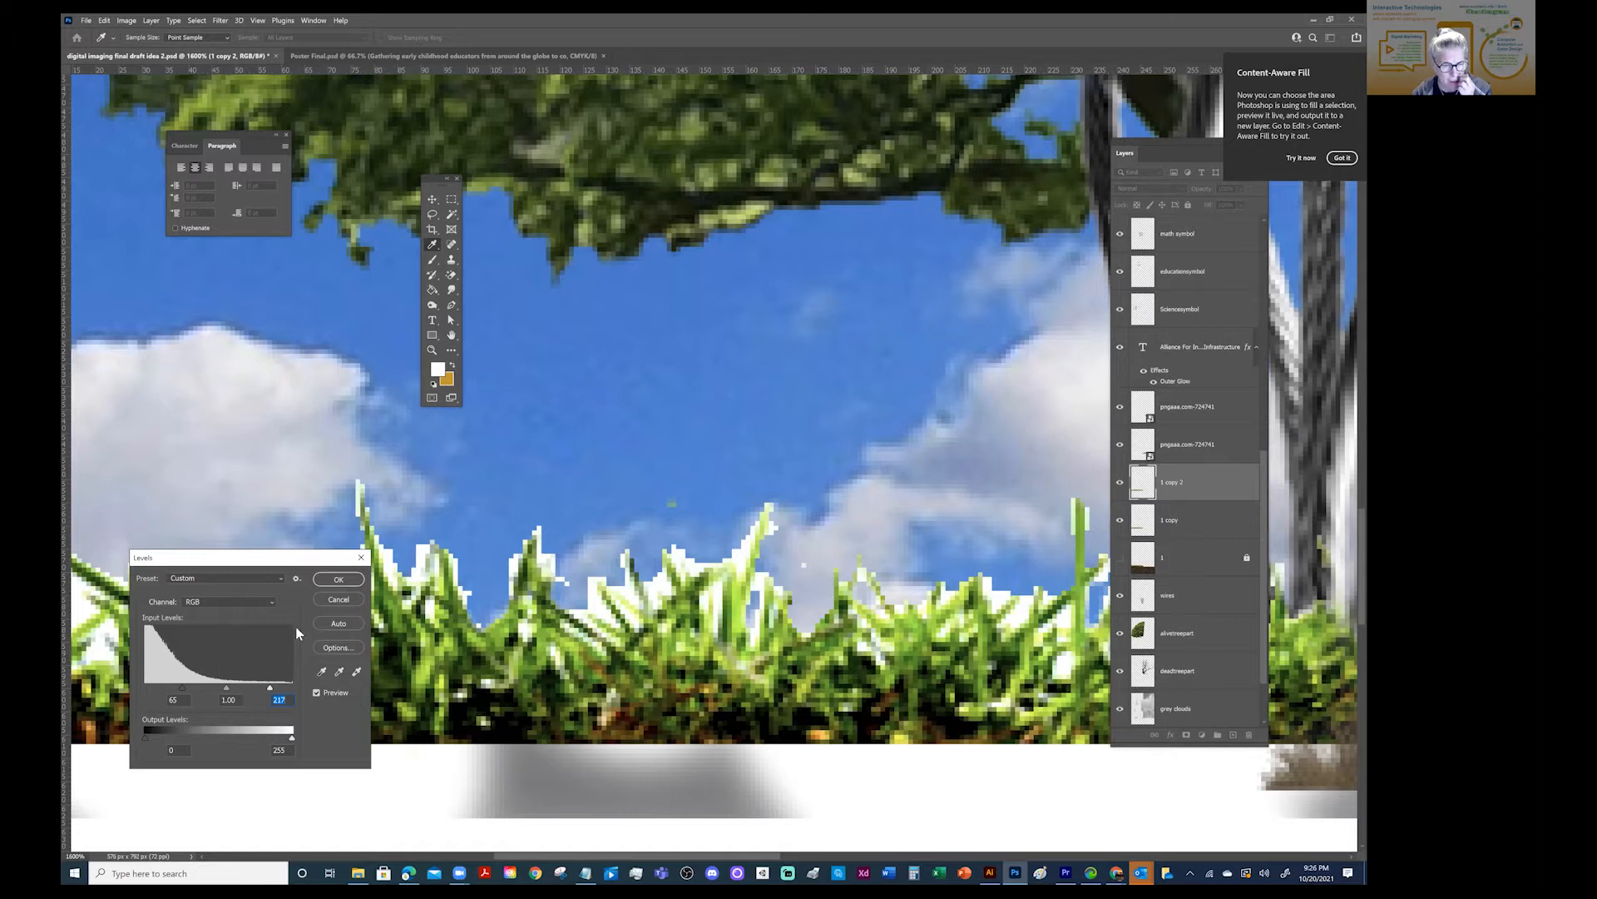
pyautogui.click(337, 580)
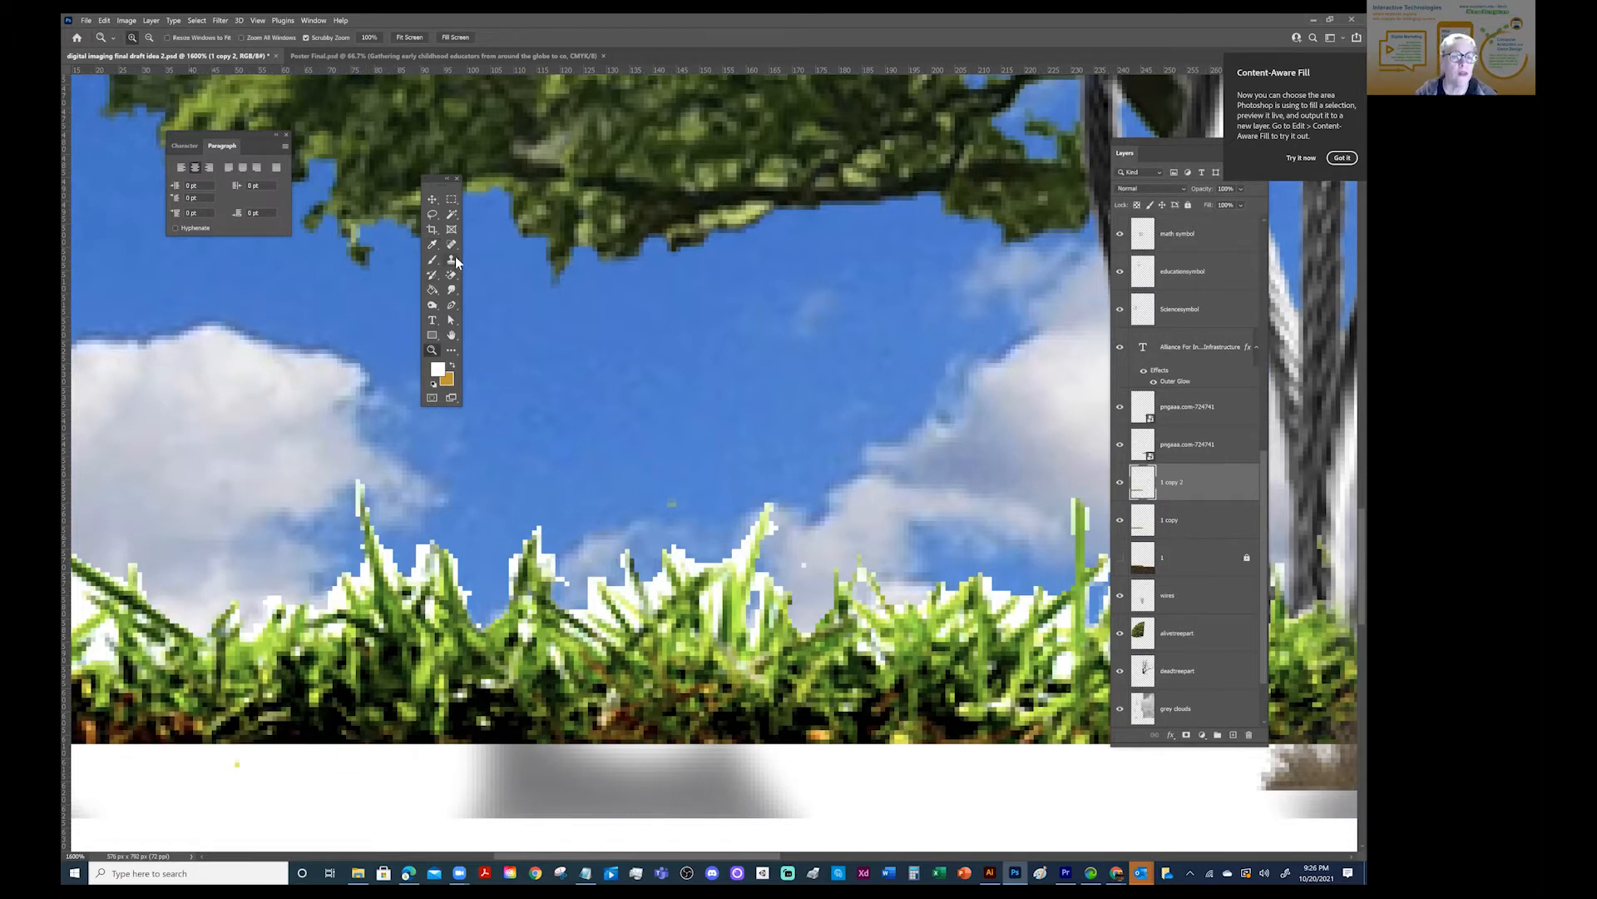
# - Switch to the Eraser tool and review its brush size and hardness
pyautogui.click(452, 279)
pyautogui.click(499, 274)
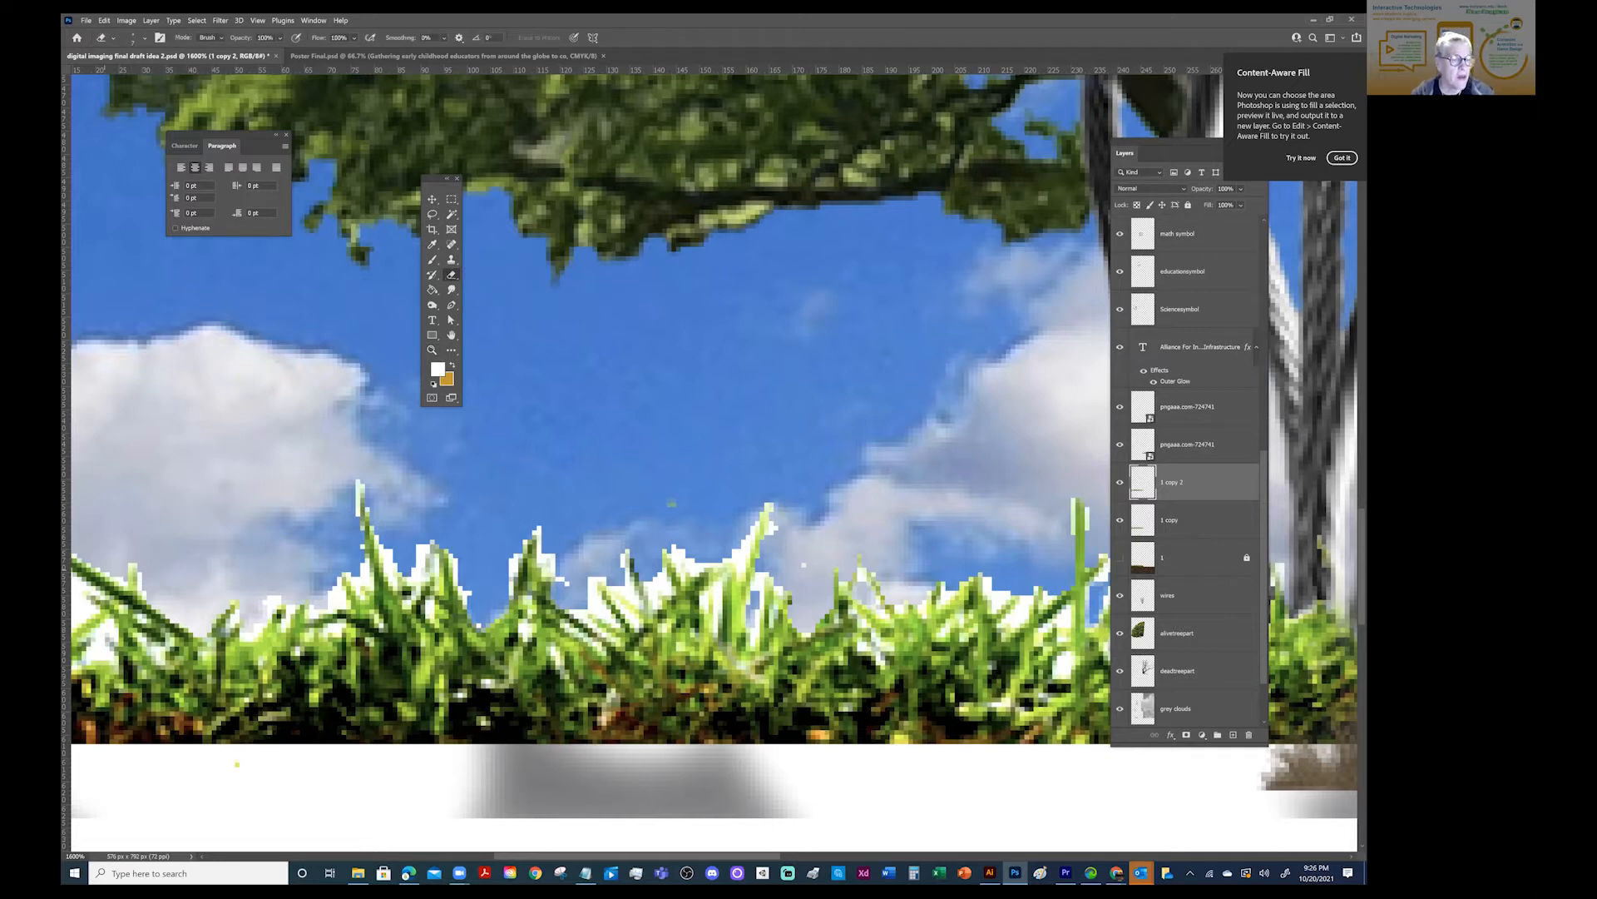
pyautogui.click(133, 37)
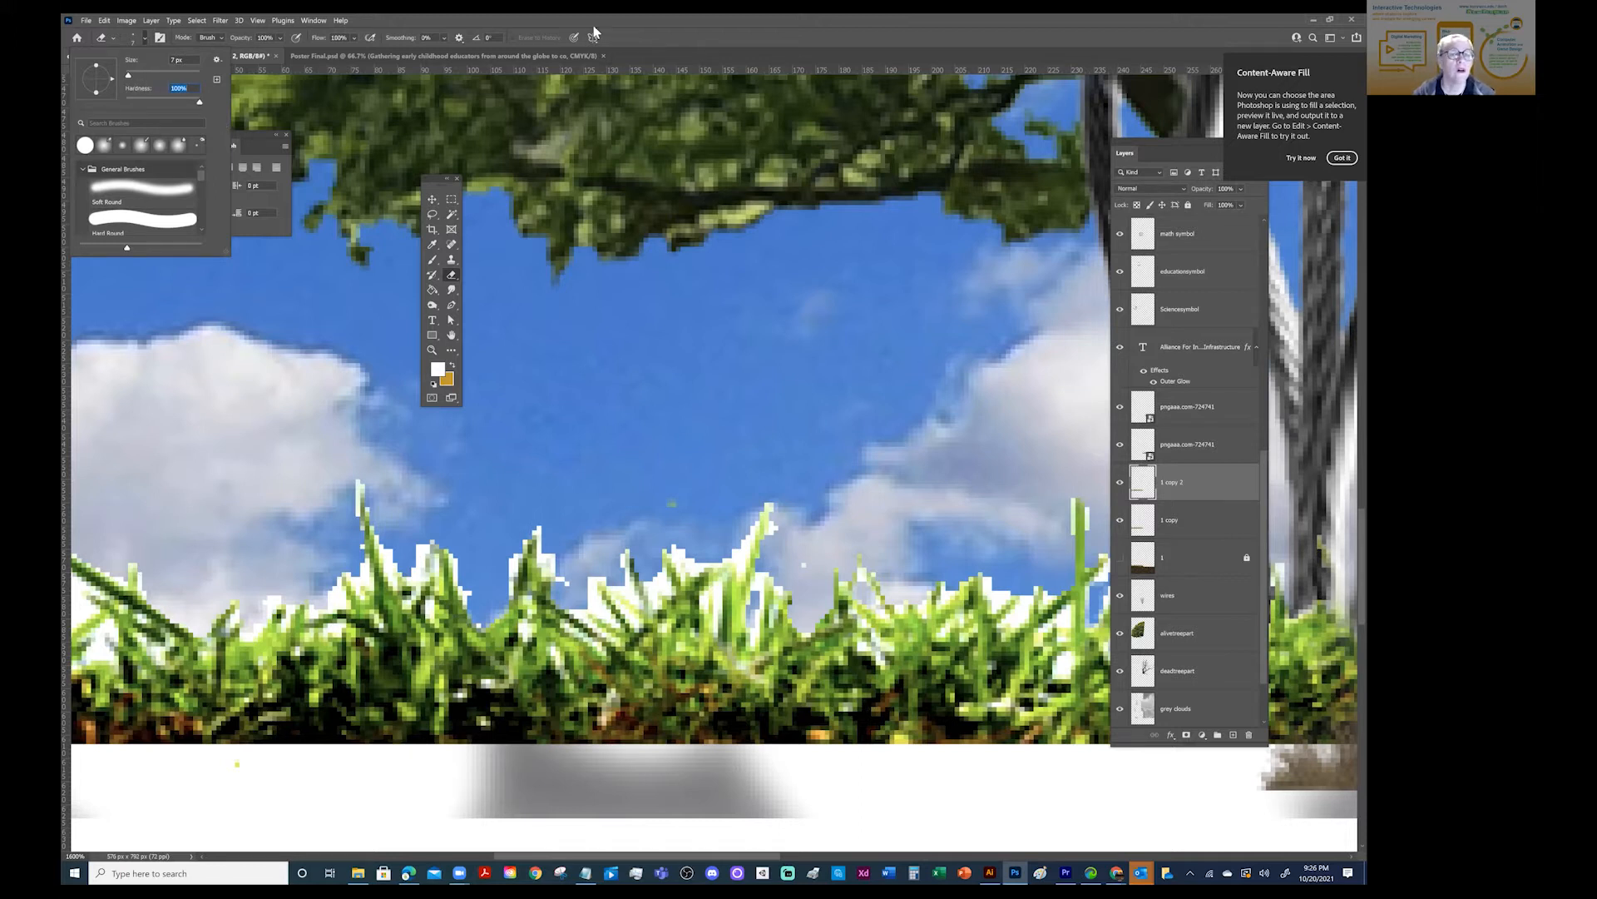
pyautogui.press('Return')
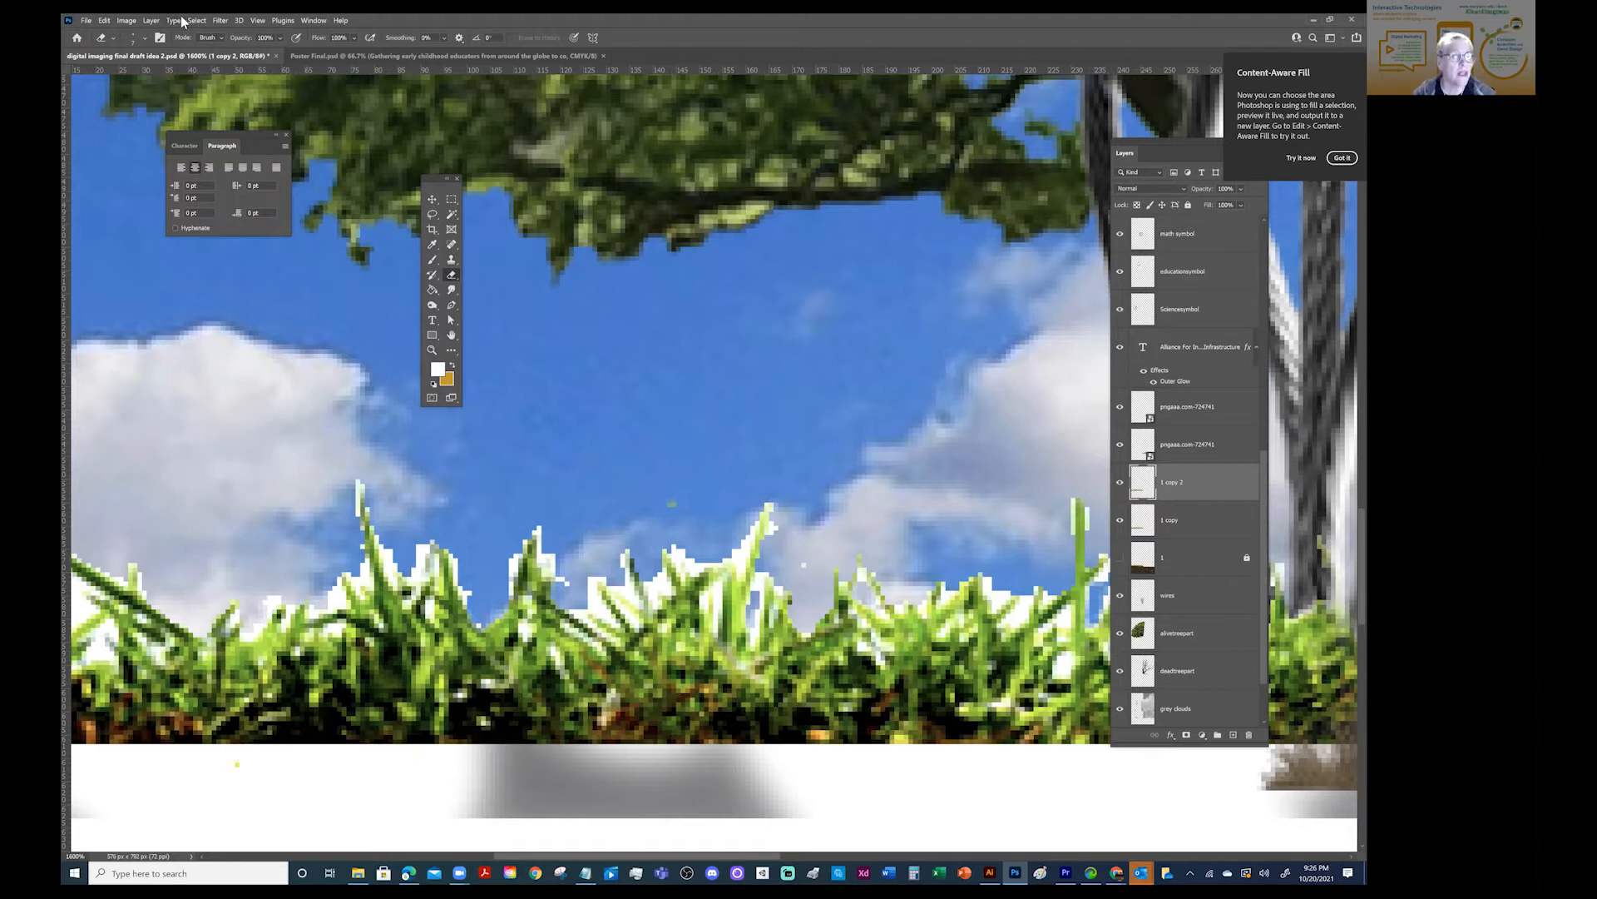
# - Examine the adjusted grass in the full poster and close up, and select the Eraser tool again
pyautogui.click(258, 20)
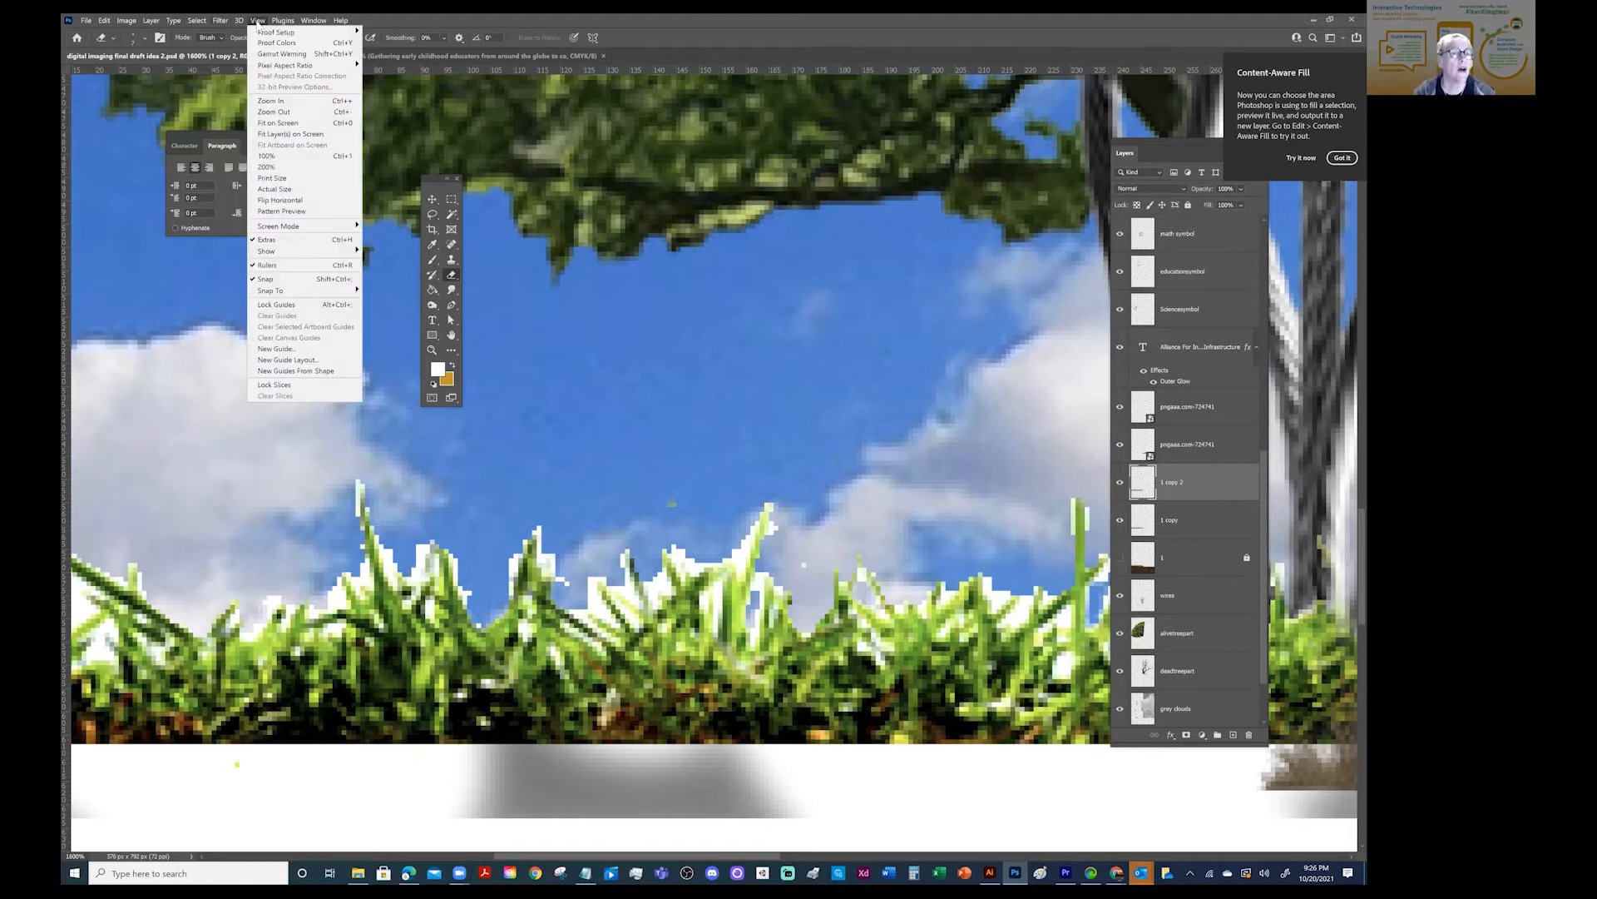
pyautogui.click(284, 133)
pyautogui.press('z')
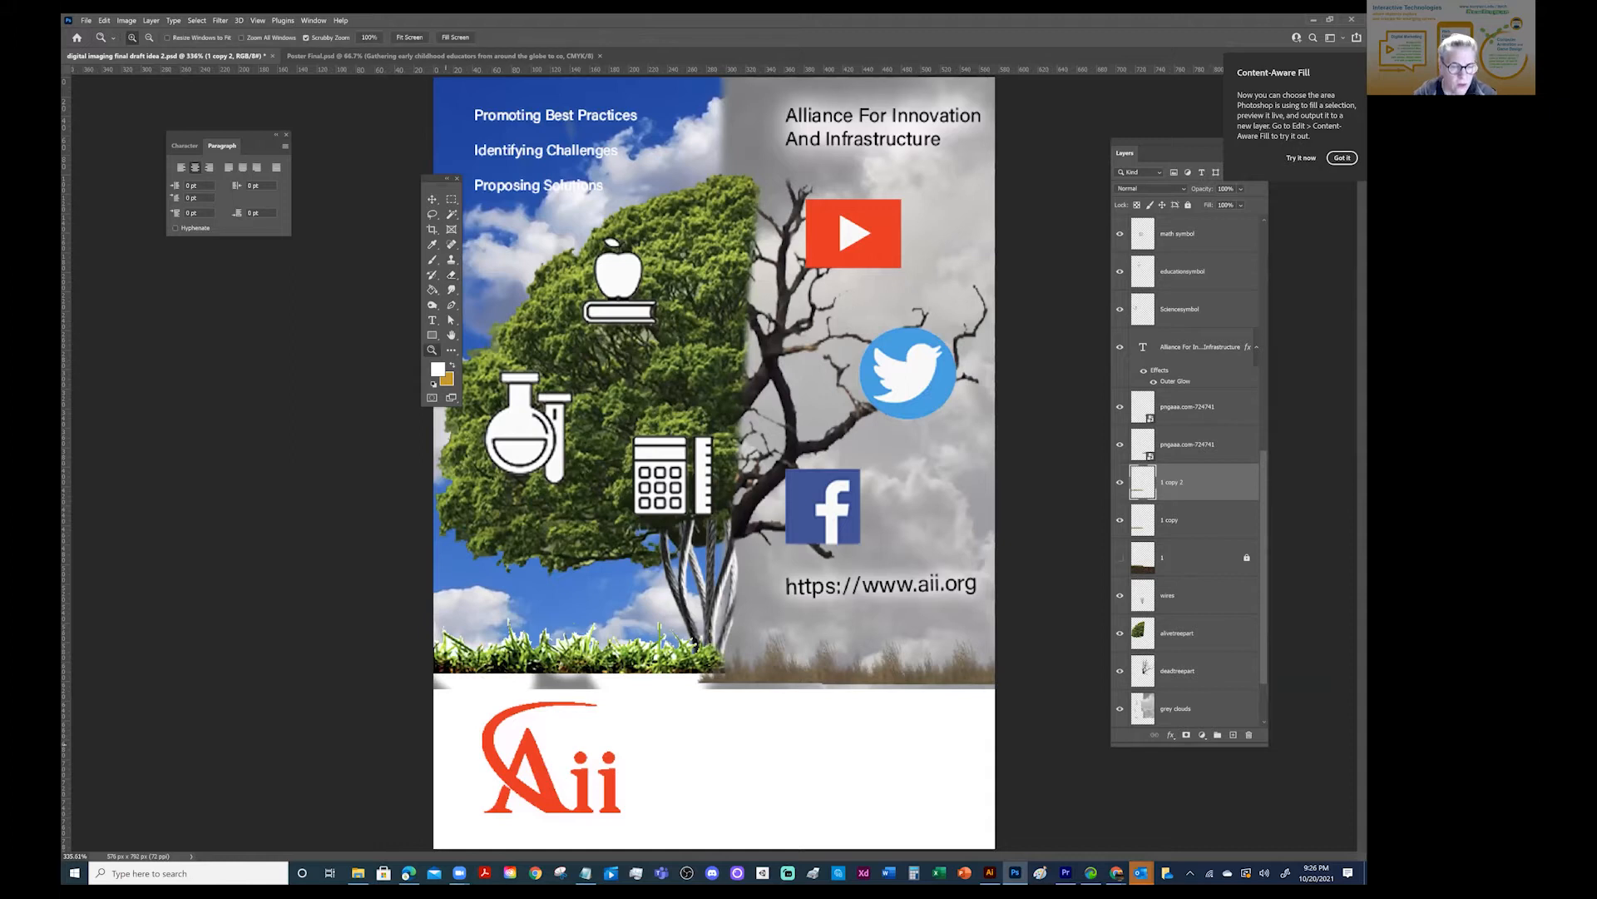
pyautogui.click(459, 657)
pyautogui.moveTo(461, 659); pyautogui.dragTo(485, 654)
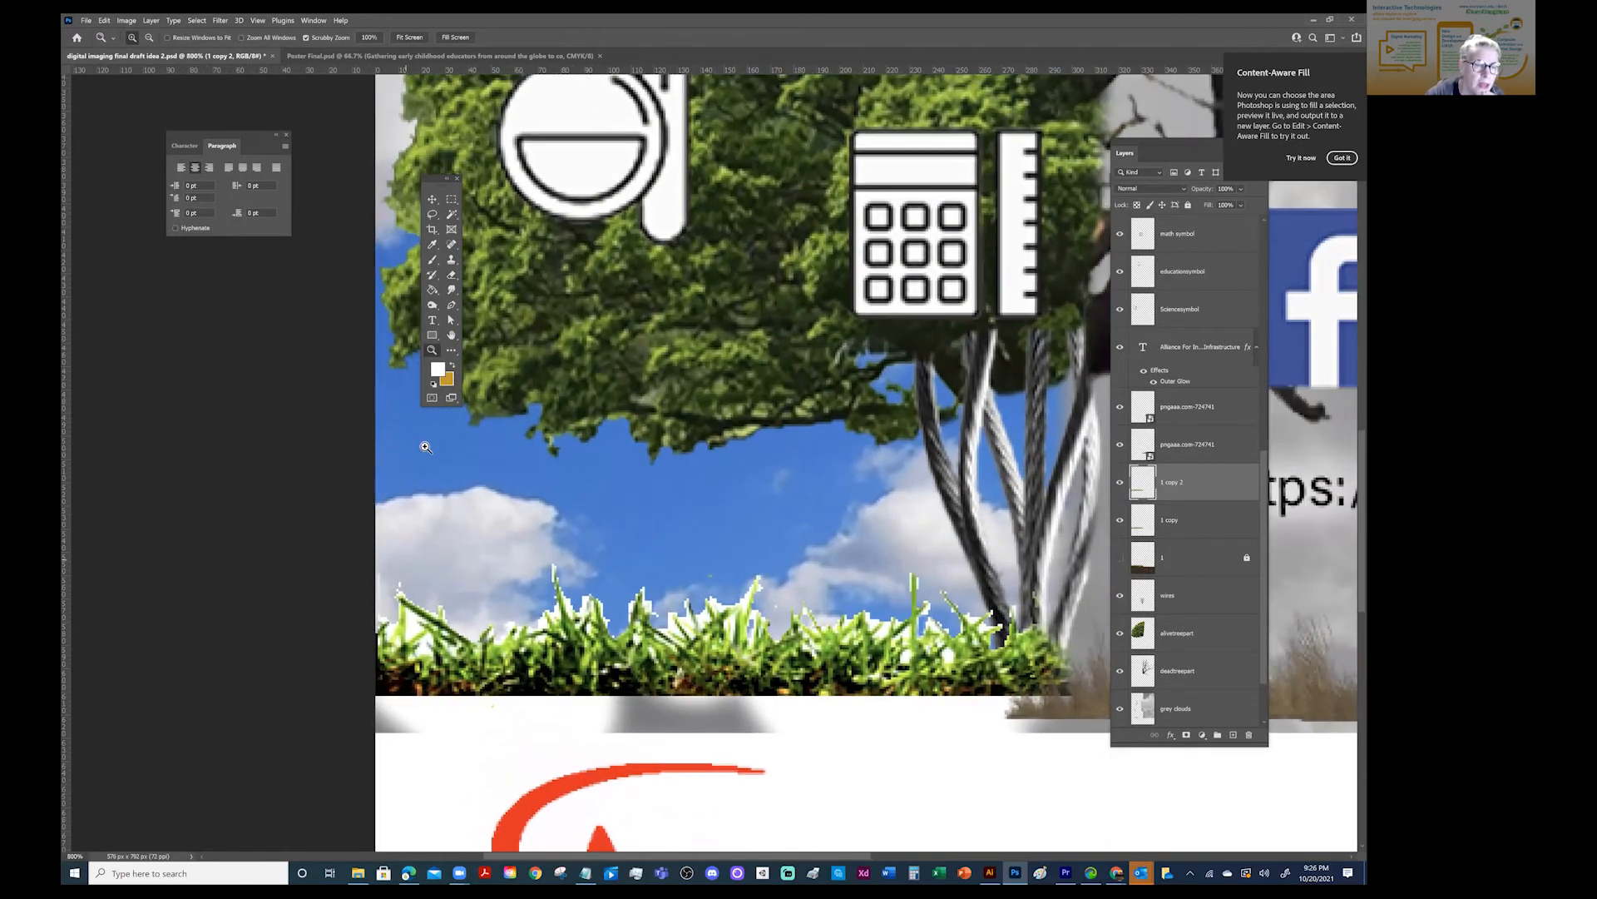
pyautogui.click(449, 274)
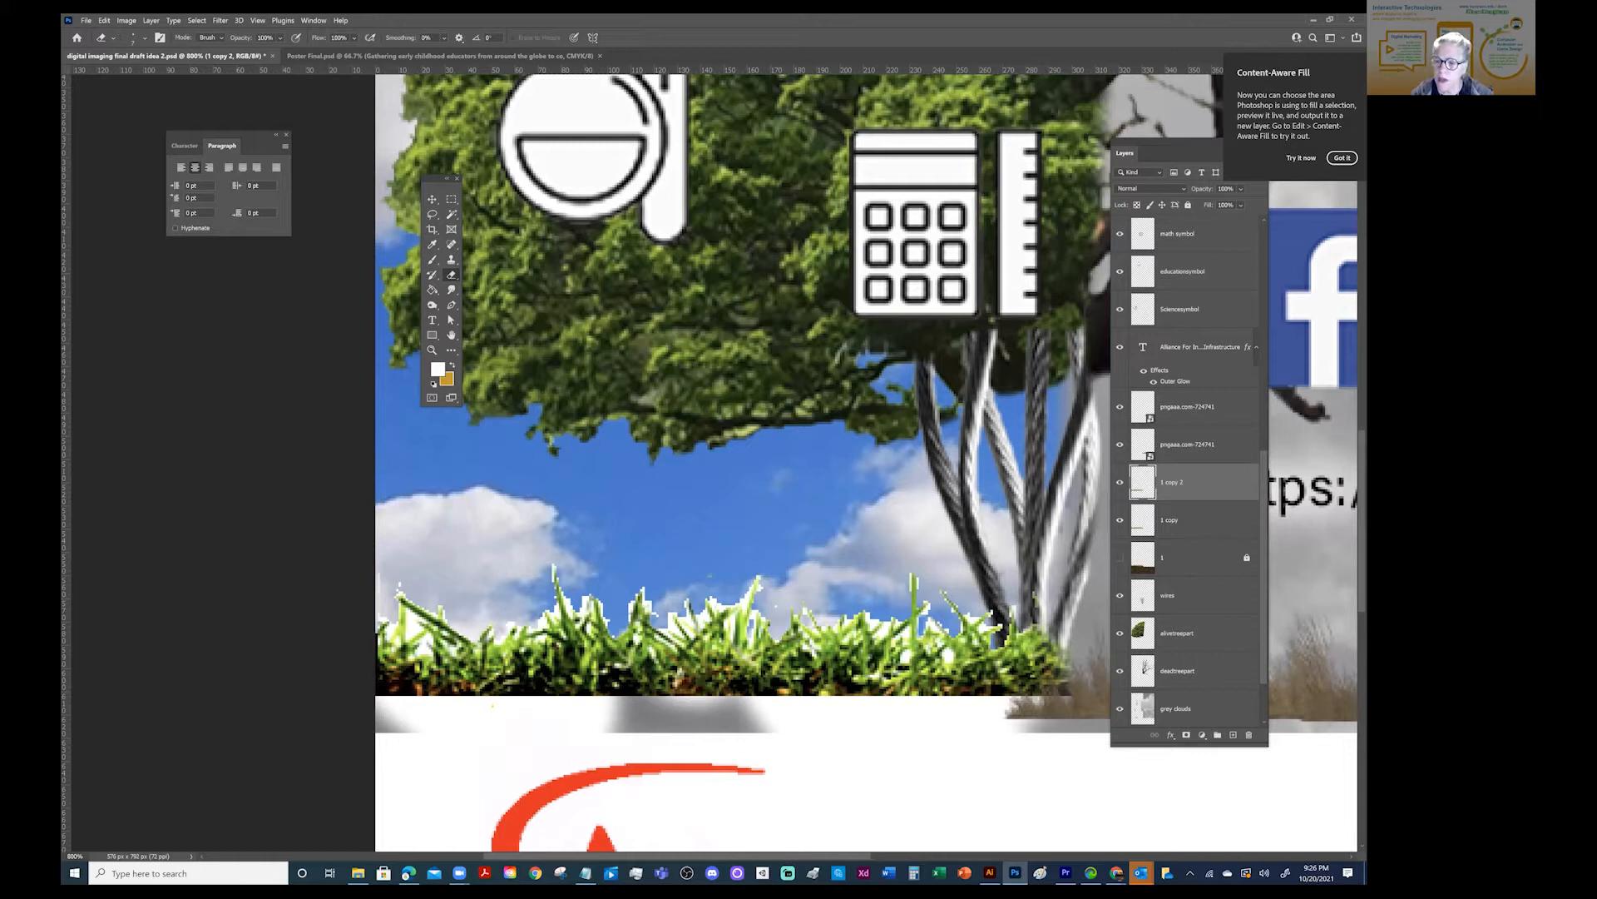
# - Hide the "1 copy 2" layer and give the "1 copy" grass layer a dark green Color Overlay
pyautogui.click(1119, 483)
pyautogui.click(1182, 520)
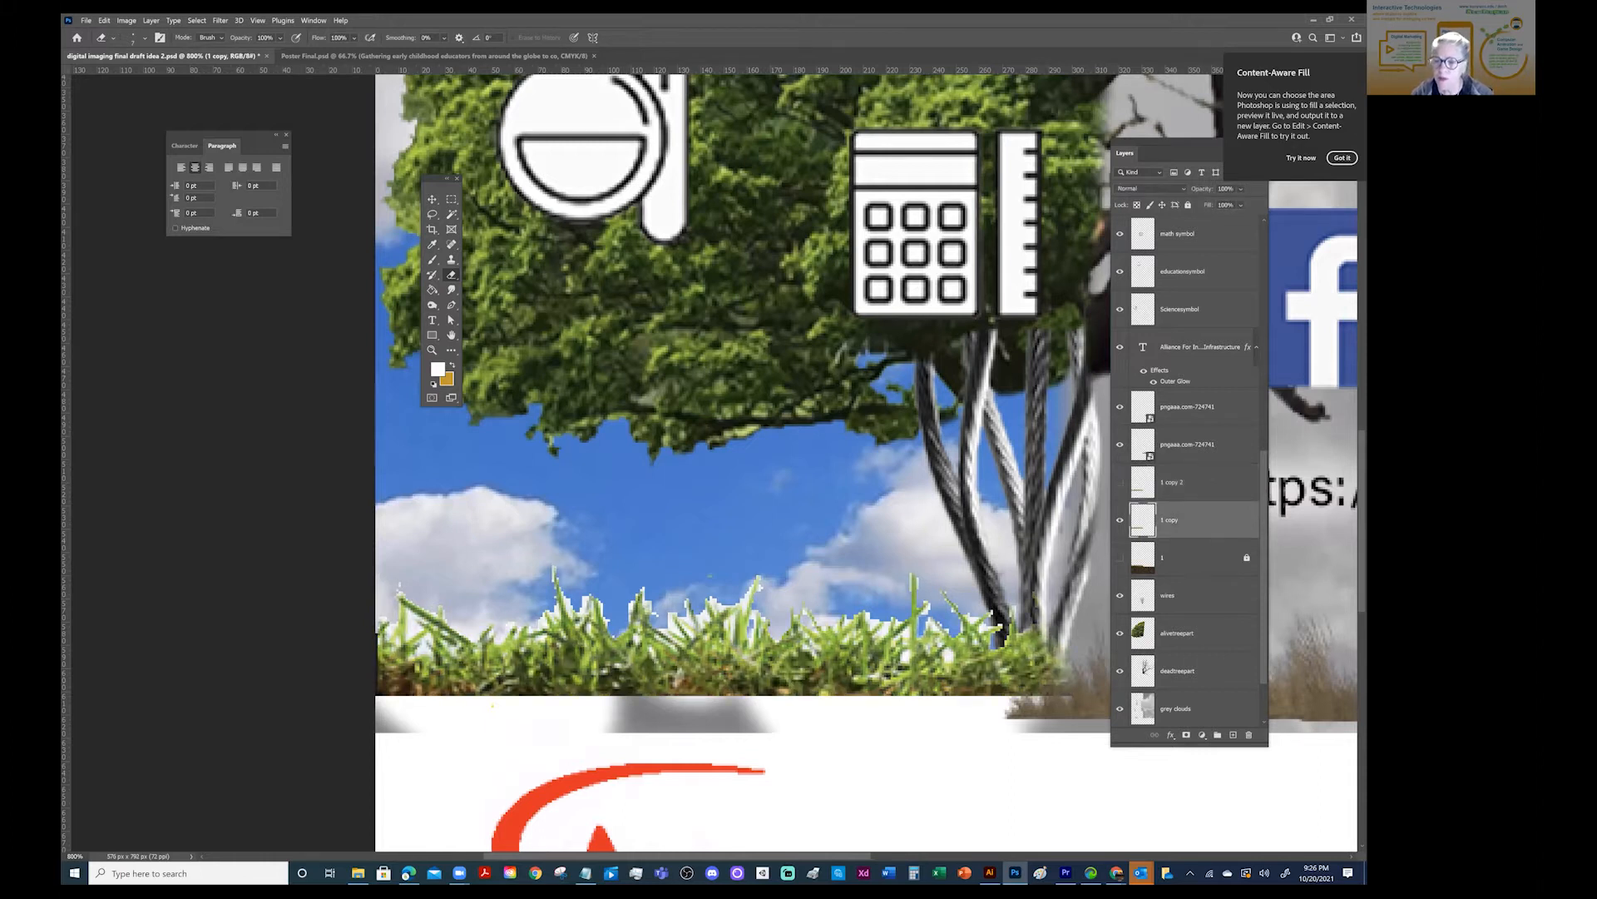
pyautogui.click(152, 21)
pyautogui.moveTo(191, 126)
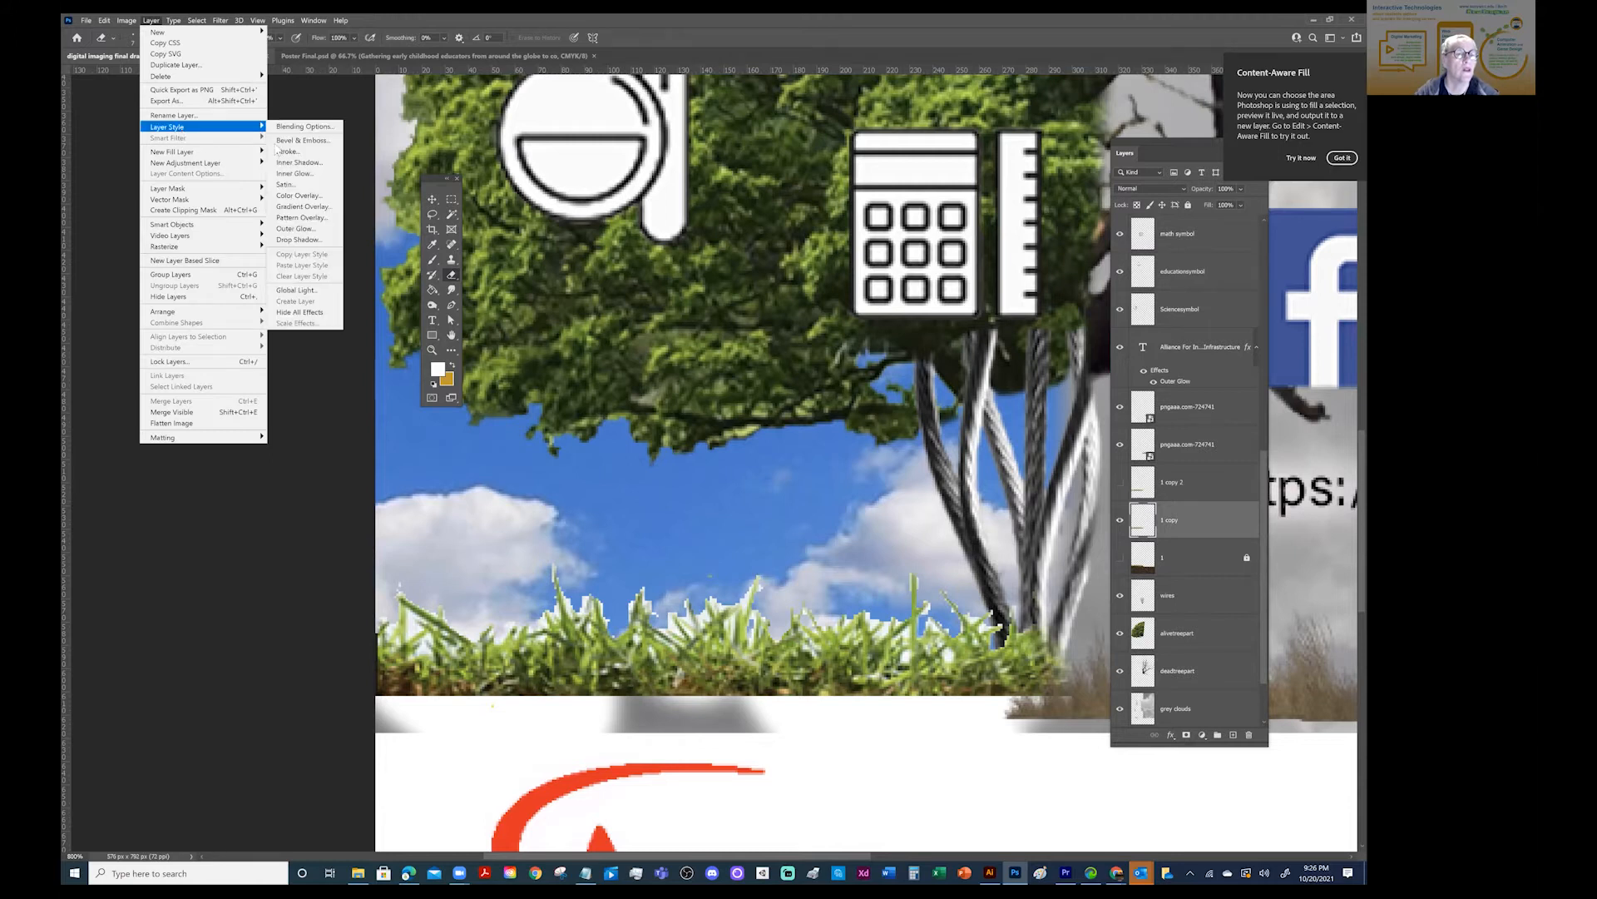
pyautogui.click(306, 198)
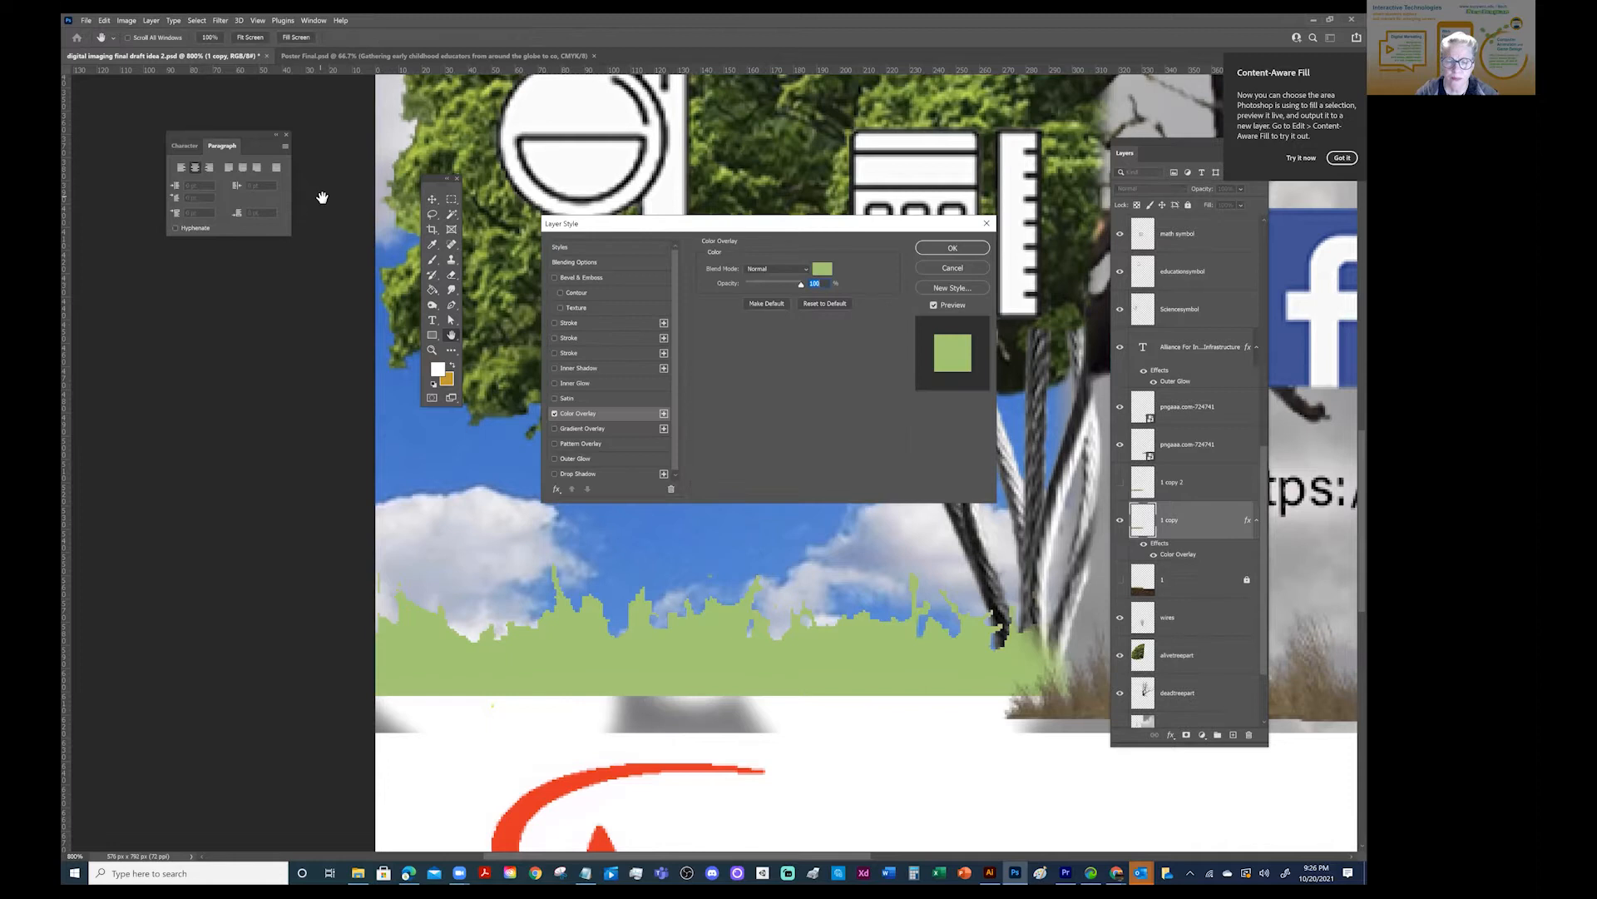
pyautogui.click(819, 269)
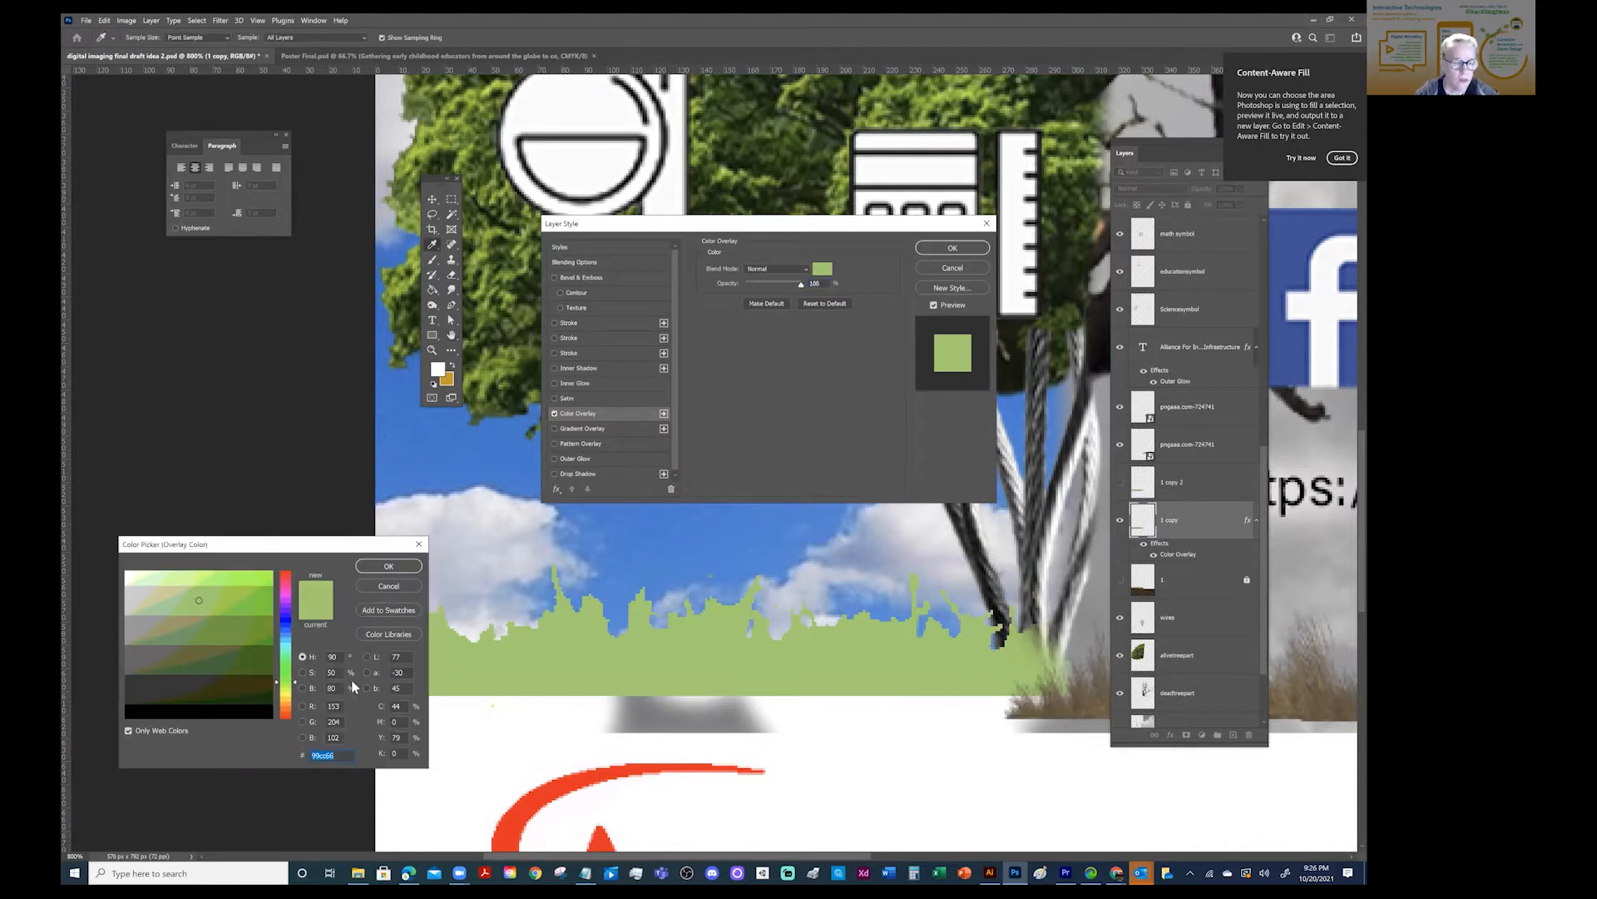
pyautogui.click(256, 664)
pyautogui.click(387, 567)
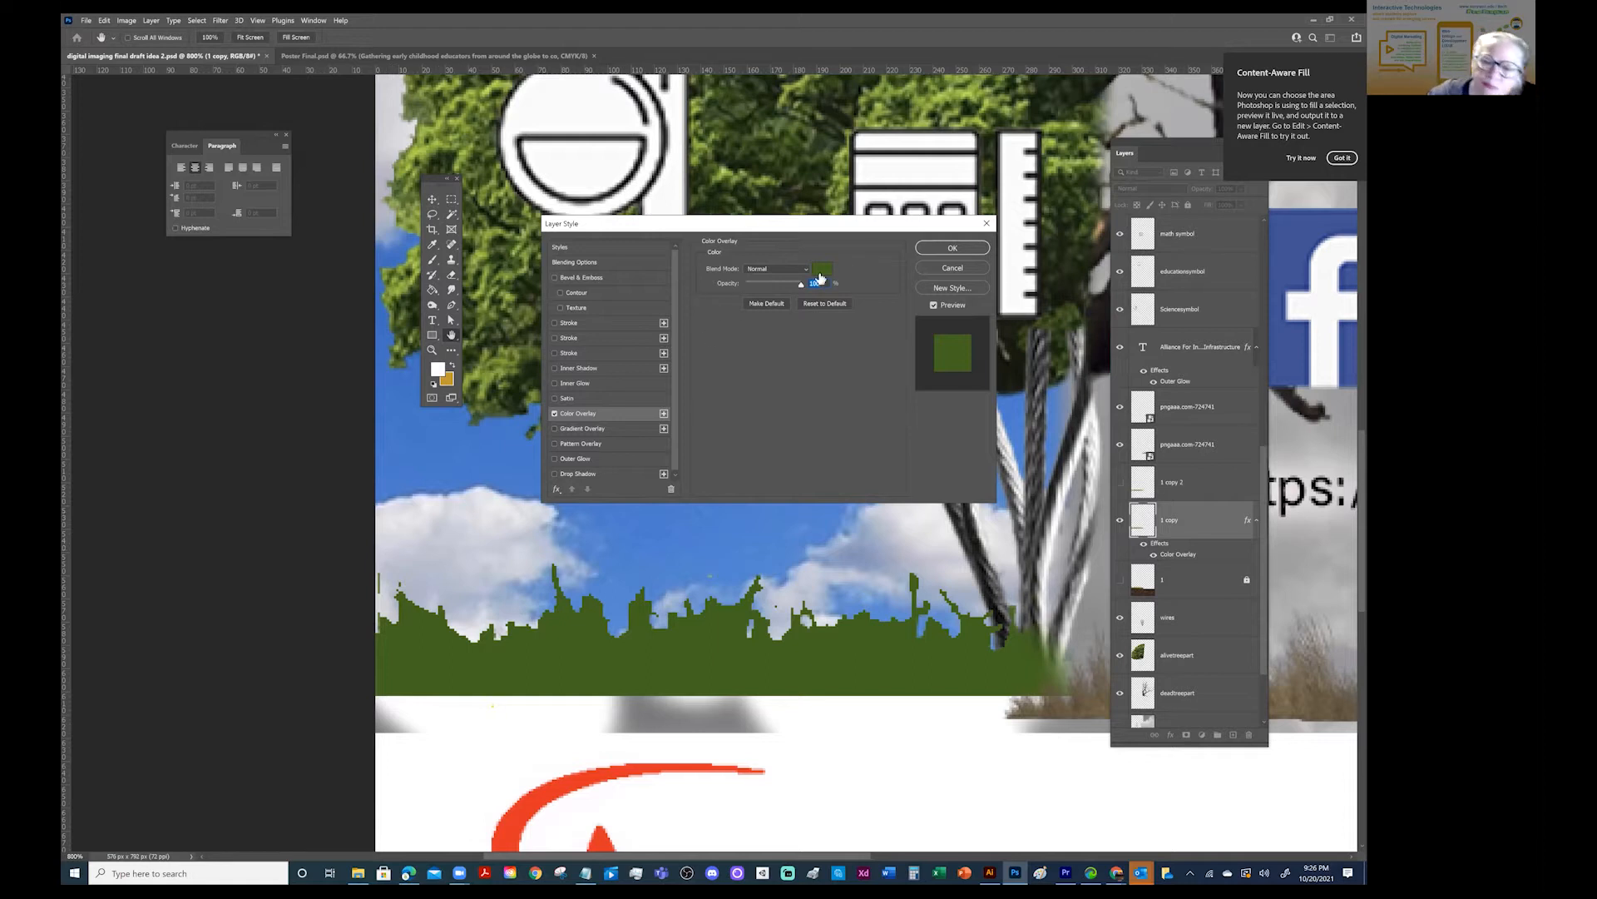
# - Try the Darken, Multiply, Linear Burn and Color Burn blend modes for the dark green overlay on the grass
pyautogui.click(780, 269)
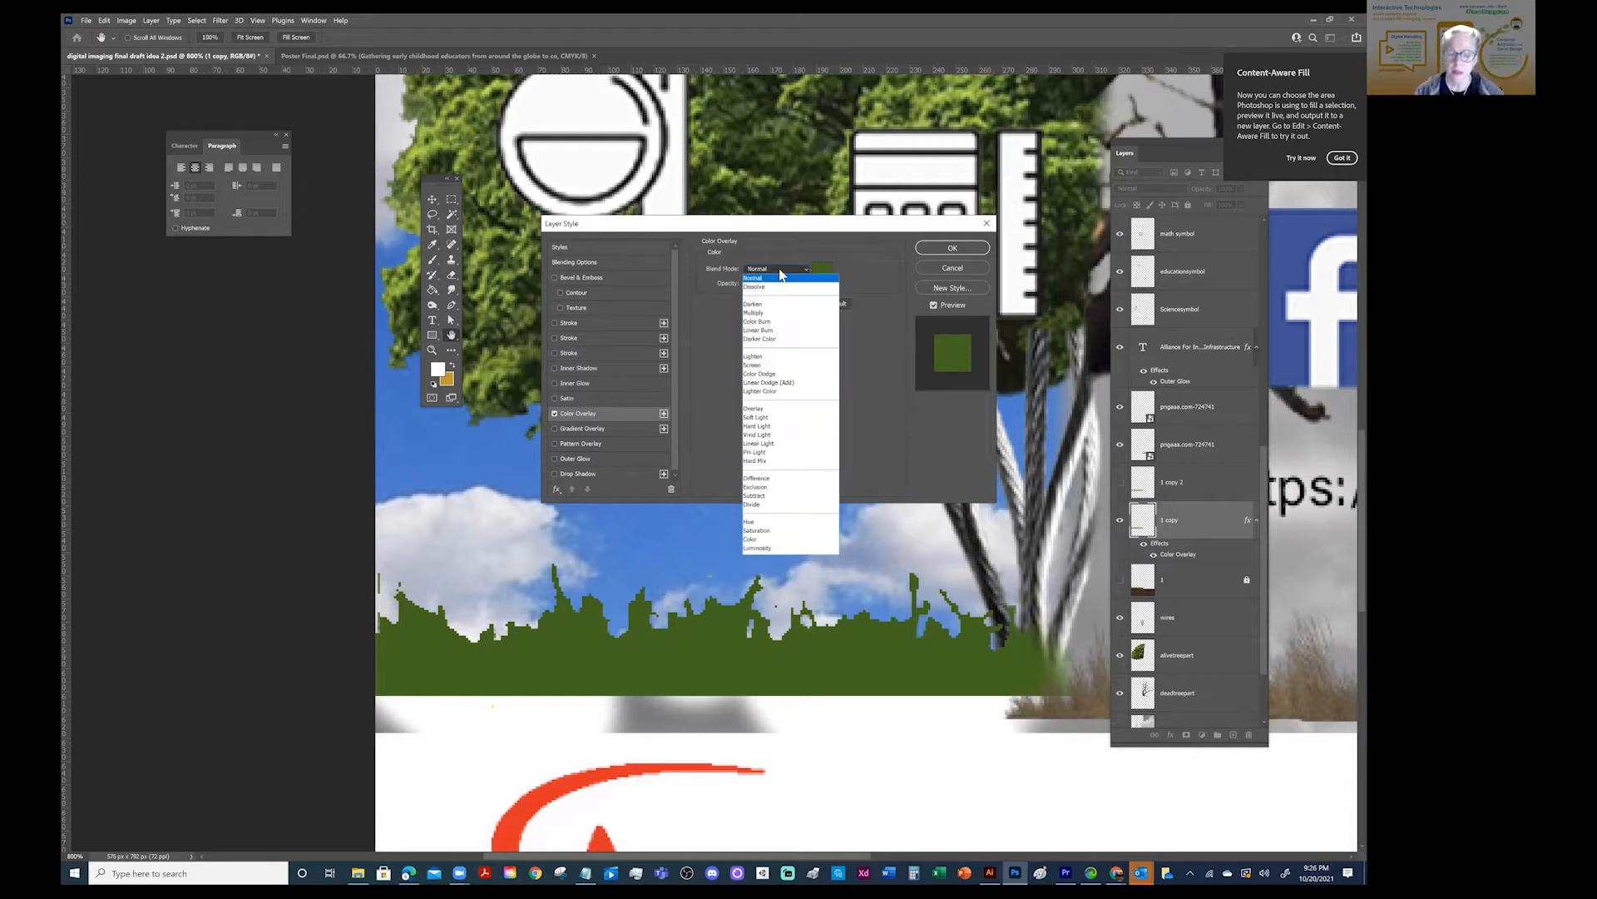
pyautogui.press('Down')
pyautogui.press('Down')
pyautogui.press('Down')
pyautogui.press('Down')
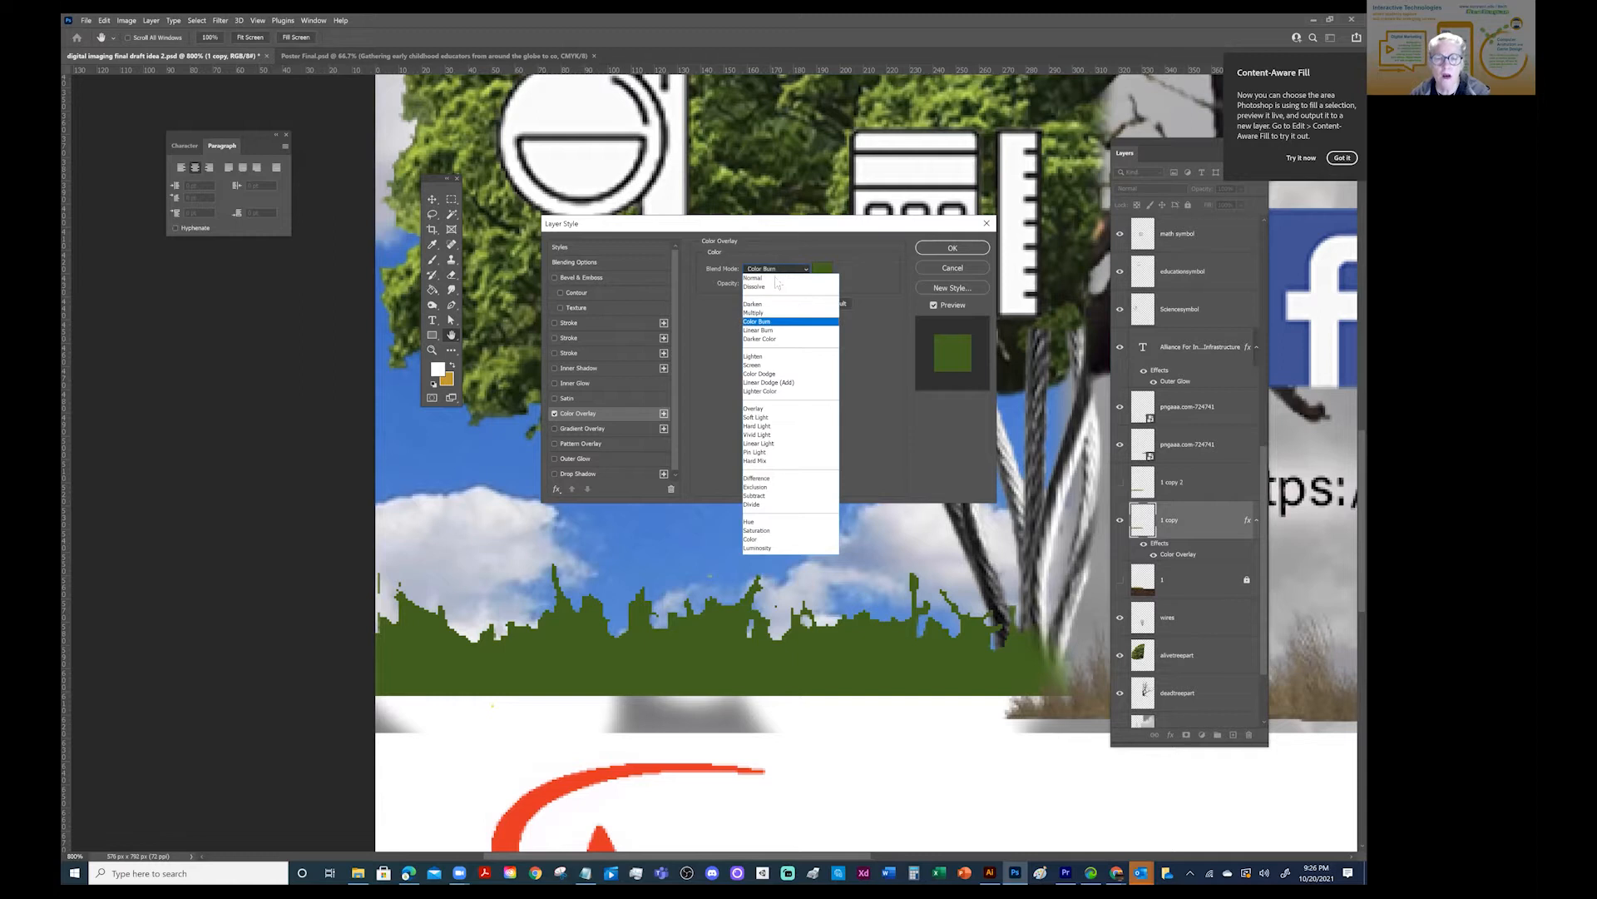
pyautogui.click(753, 305)
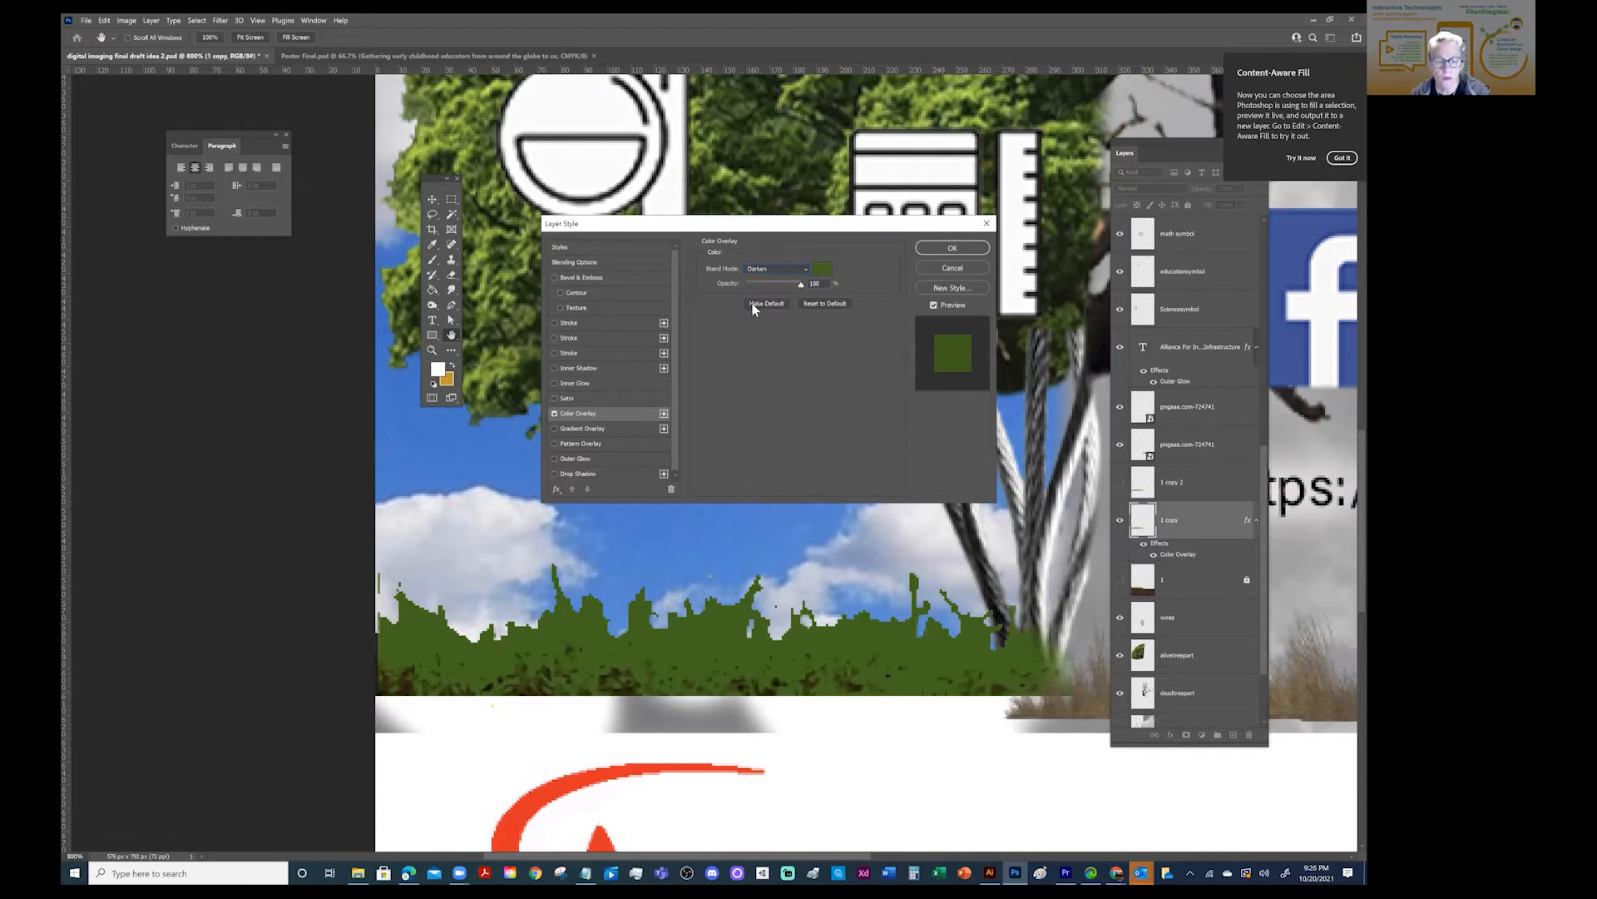
pyautogui.press('Down')
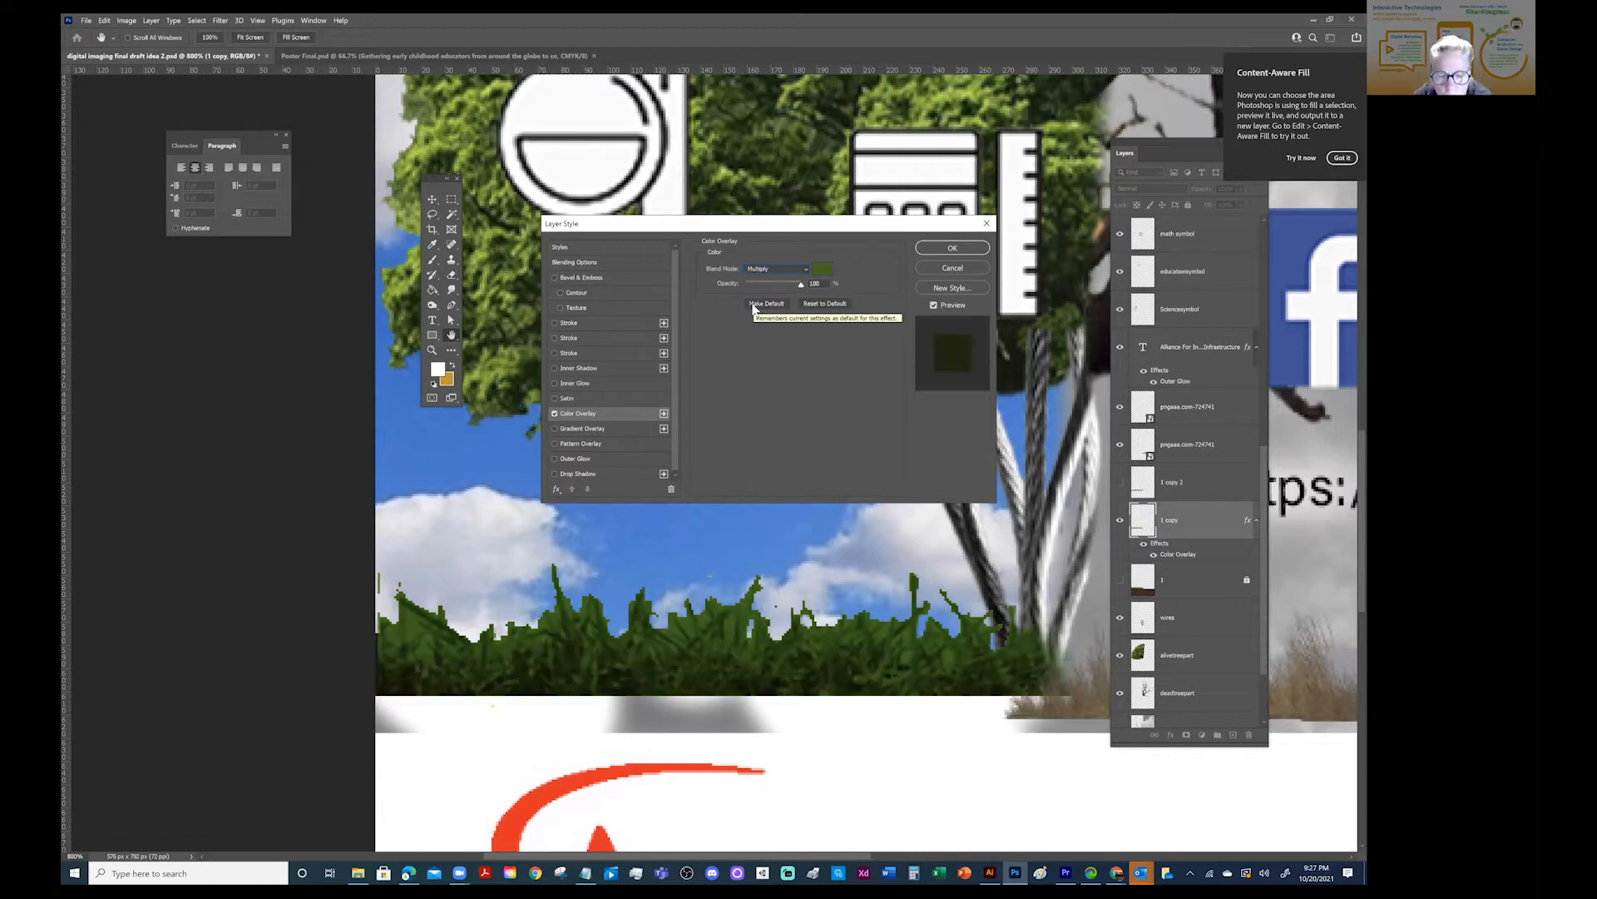
pyautogui.press('Down')
pyautogui.press('Down')
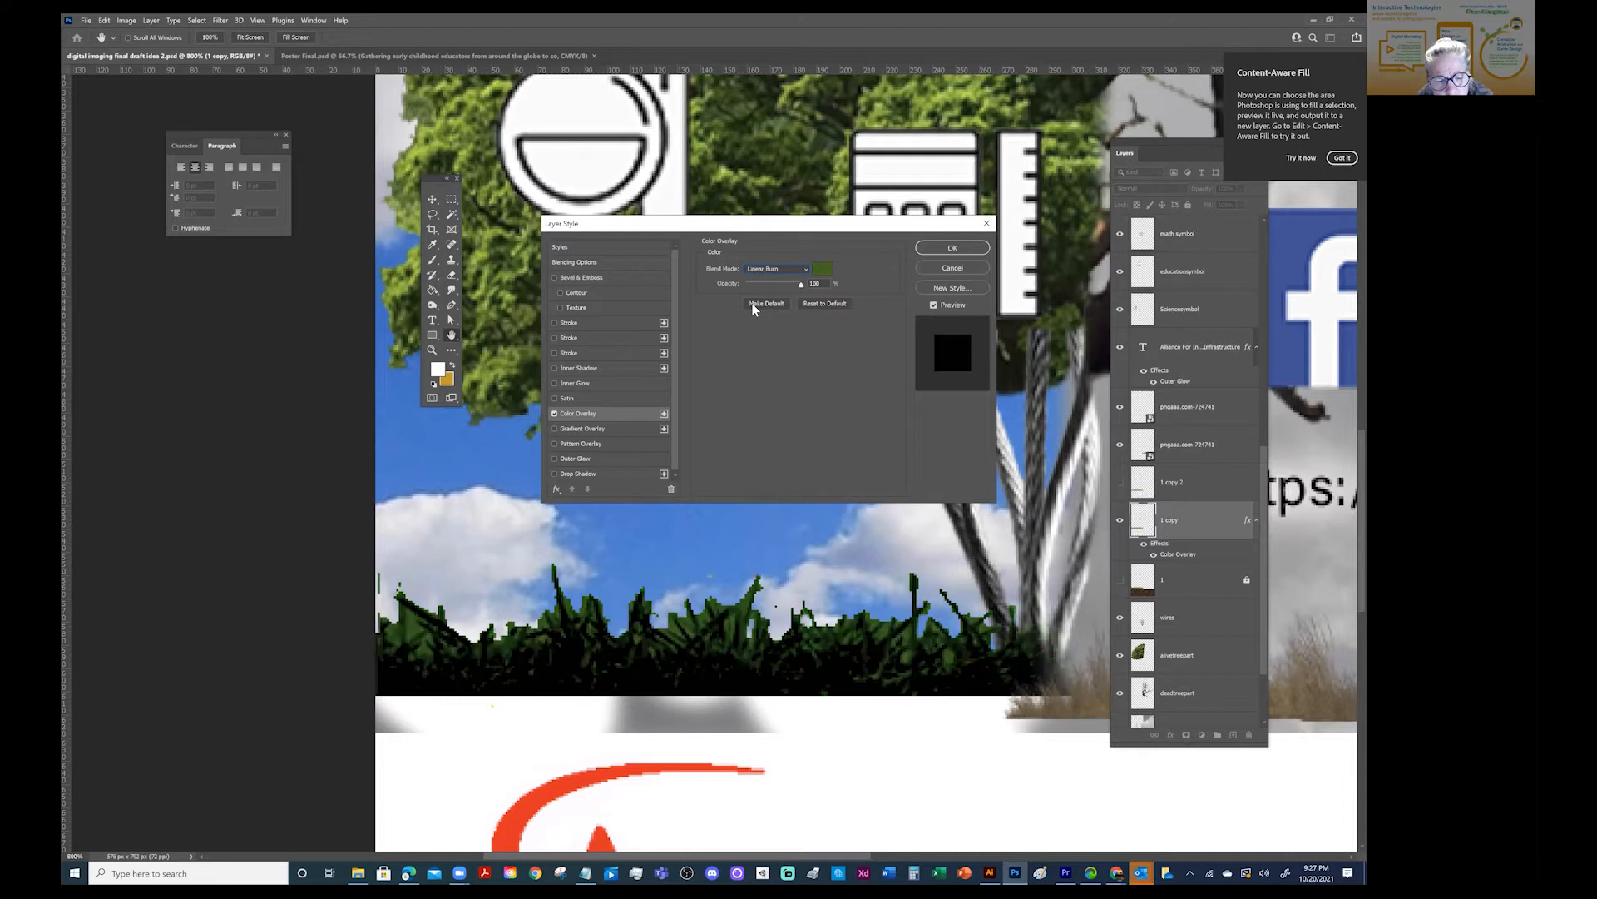
pyautogui.press('Down')
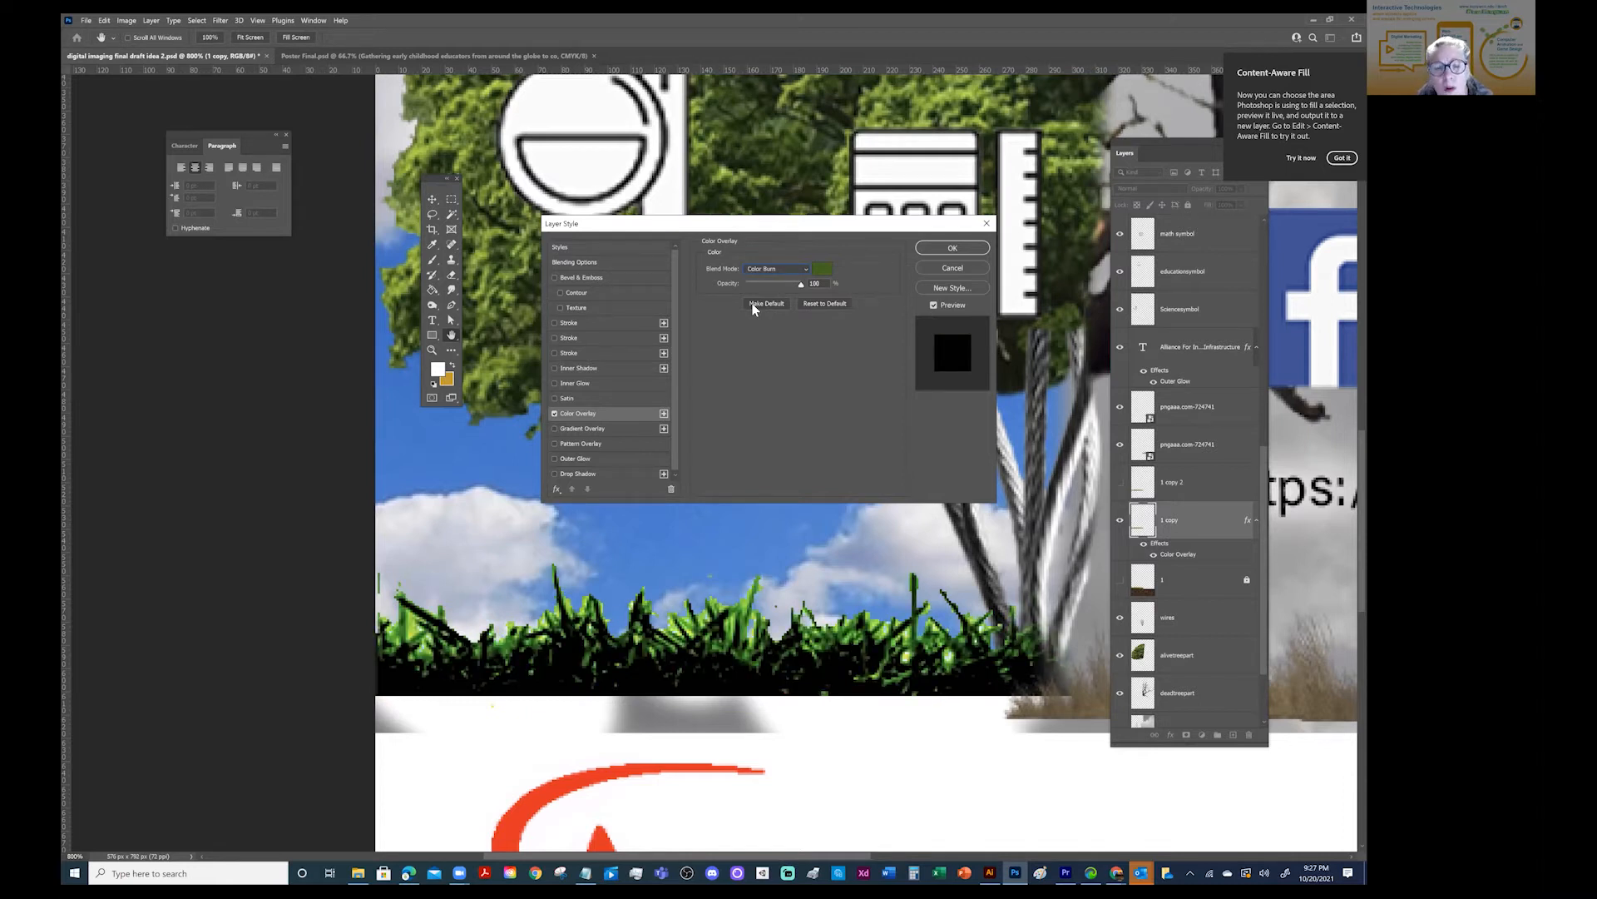
# - Try further overlay blend modes from Darker Color to Divide, including Color Dodge, Vivid Light, Hard Mix and Difference
pyautogui.press('Down')
pyautogui.press('Down')
pyautogui.press('Down')
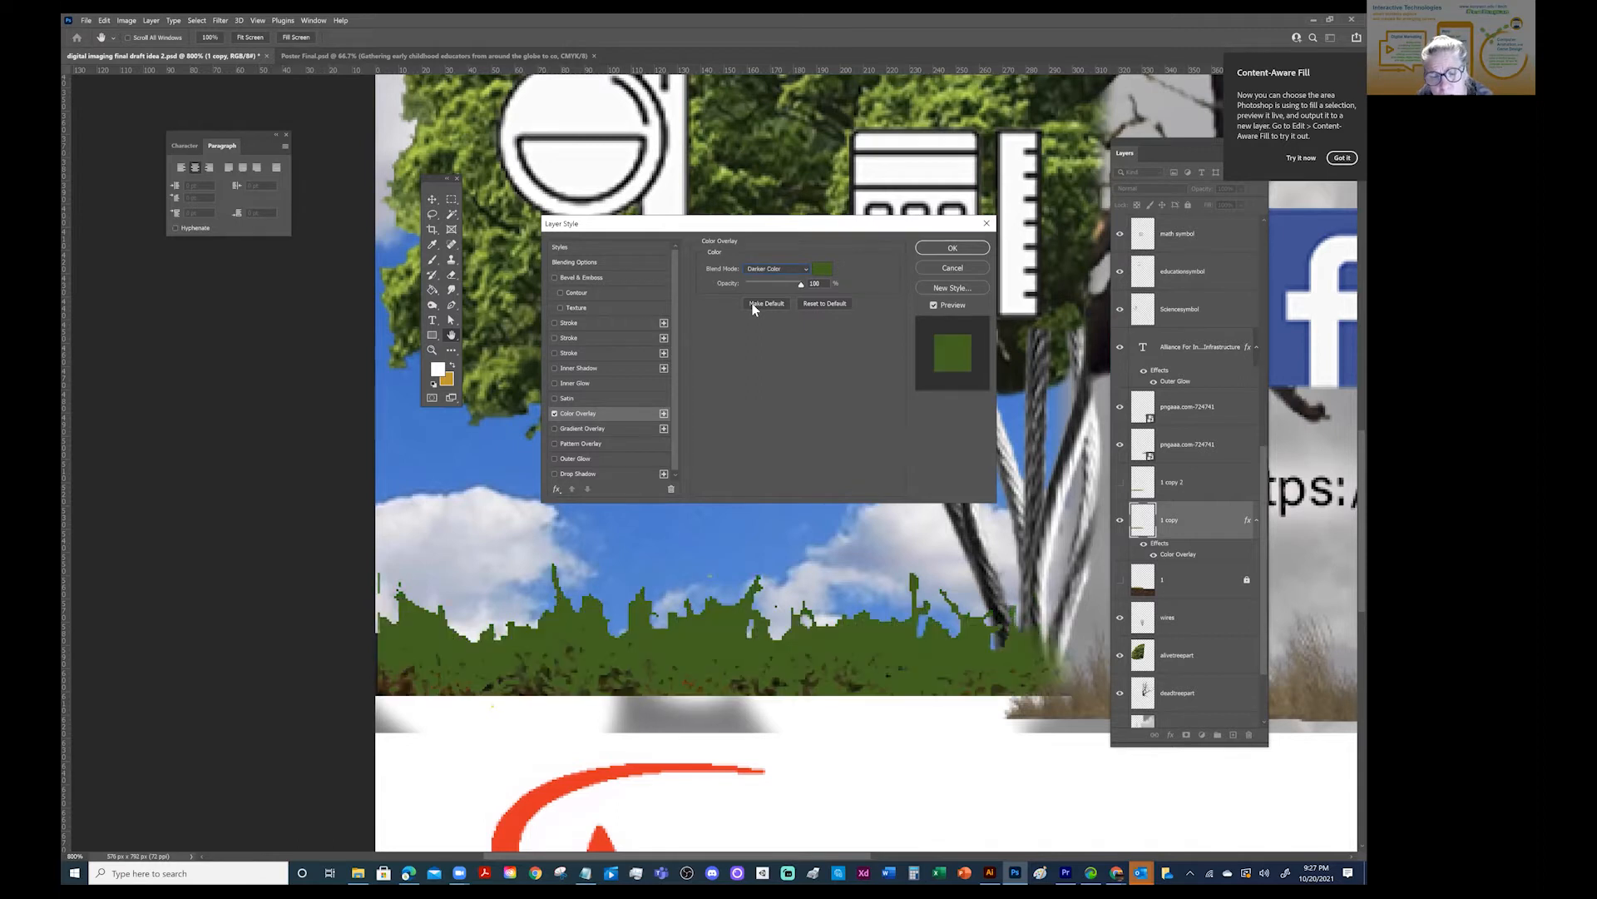
pyautogui.press('Down')
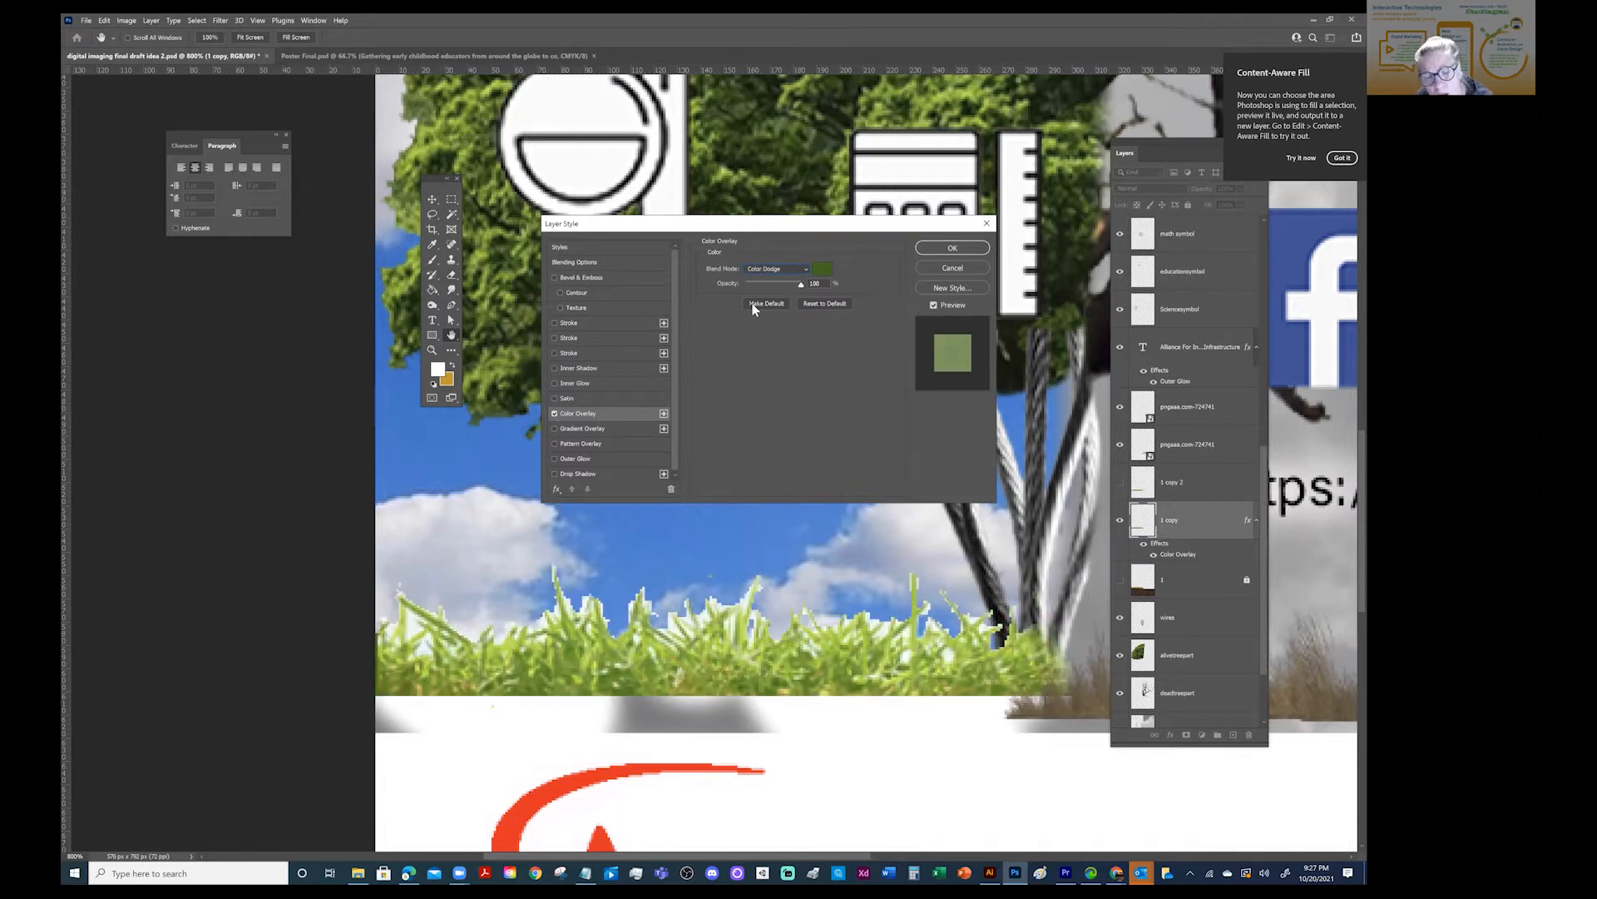
pyautogui.press('Down')
pyautogui.press('Down')
pyautogui.press('Down')
pyautogui.press('Down')
pyautogui.press('Down')
pyautogui.press('Down')
pyautogui.press('Down')
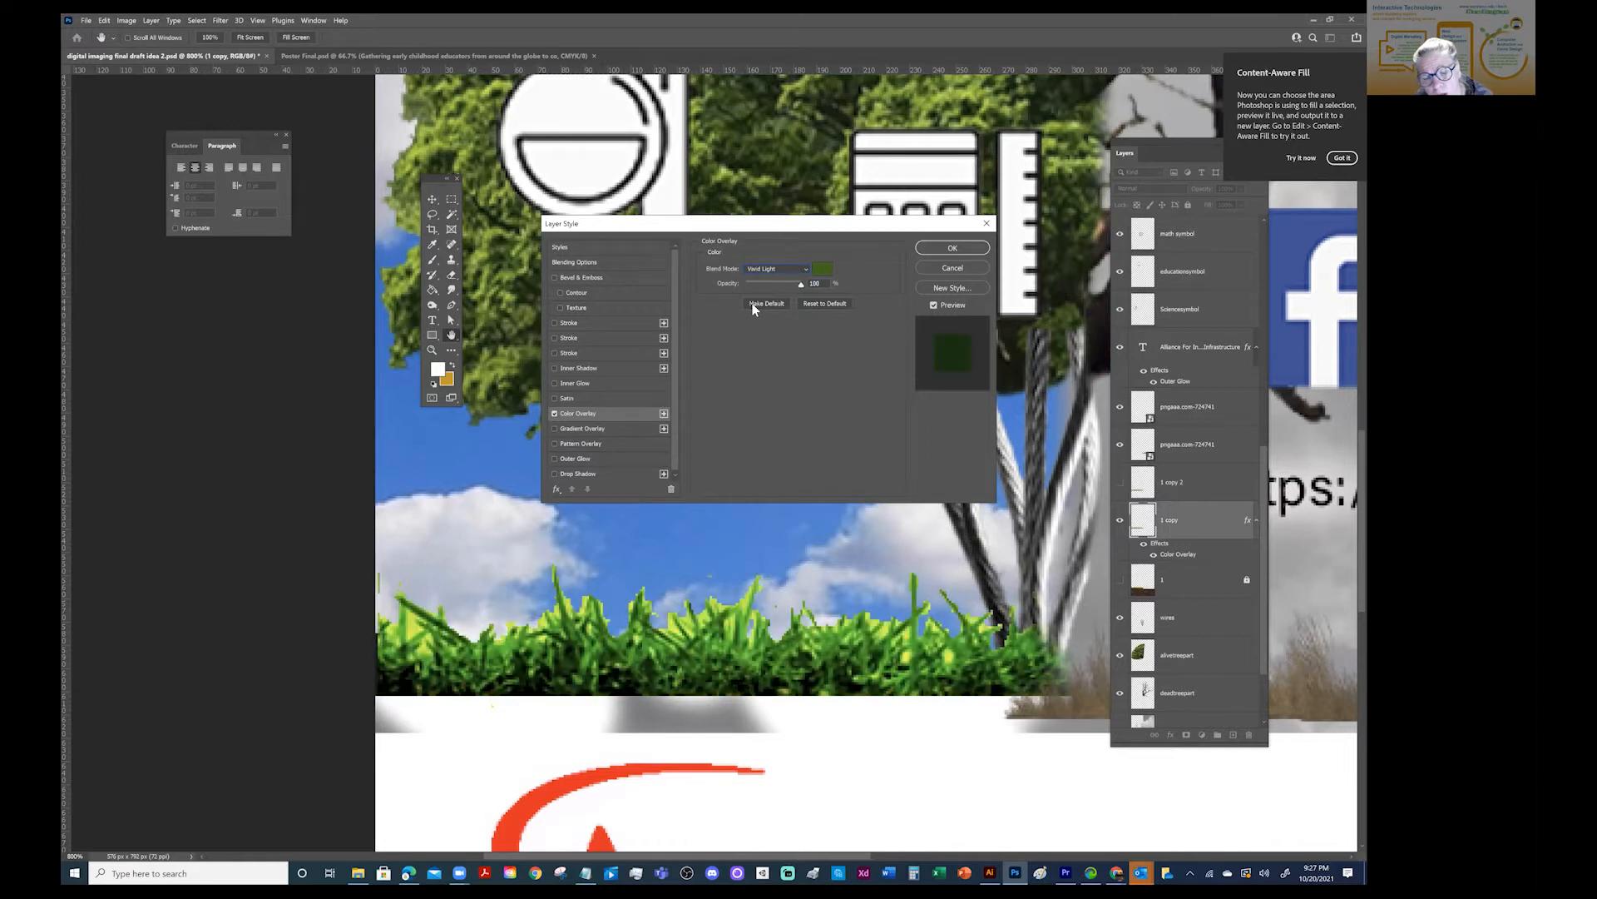
pyautogui.press('Down')
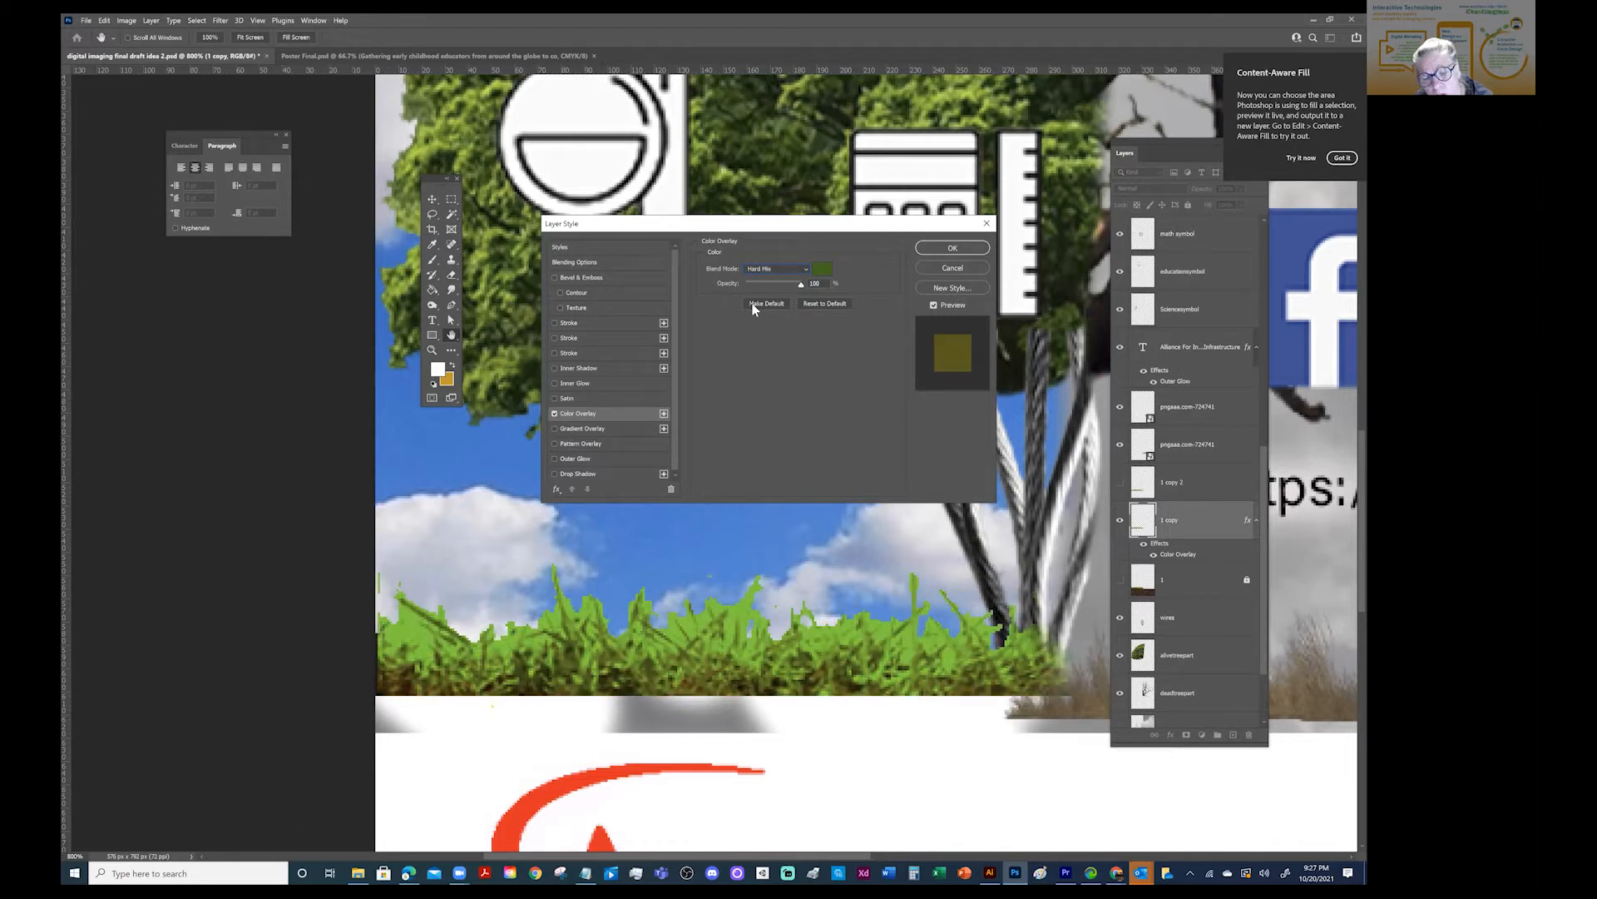
pyautogui.press('Down')
pyautogui.press('Down')
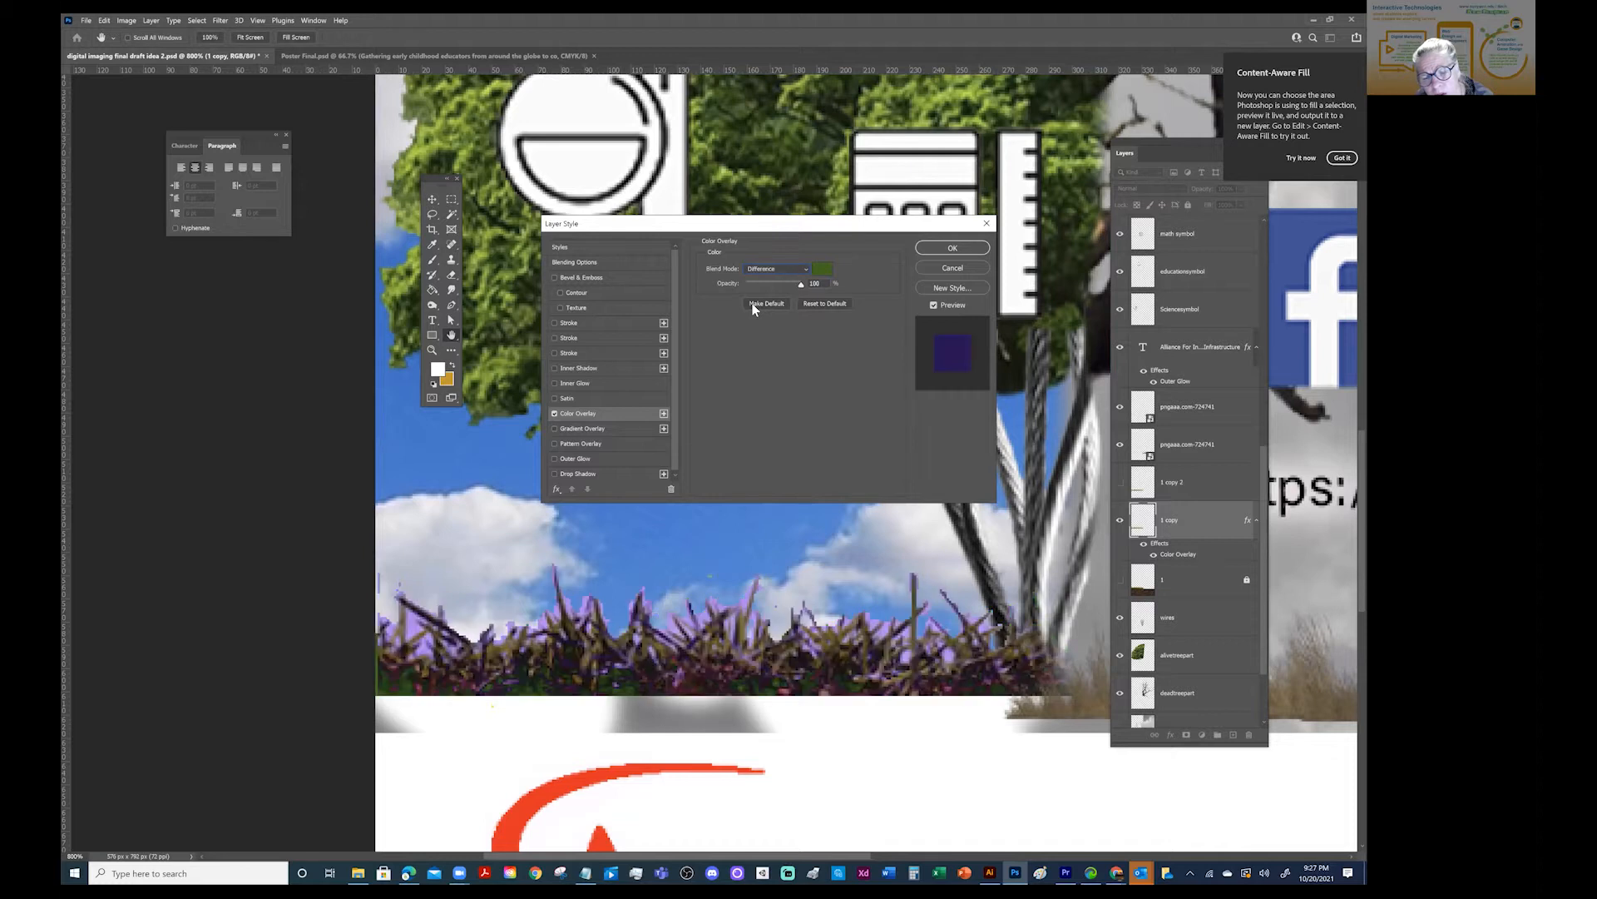
pyautogui.press('Down')
pyautogui.press('Down')
pyautogui.press('Down')
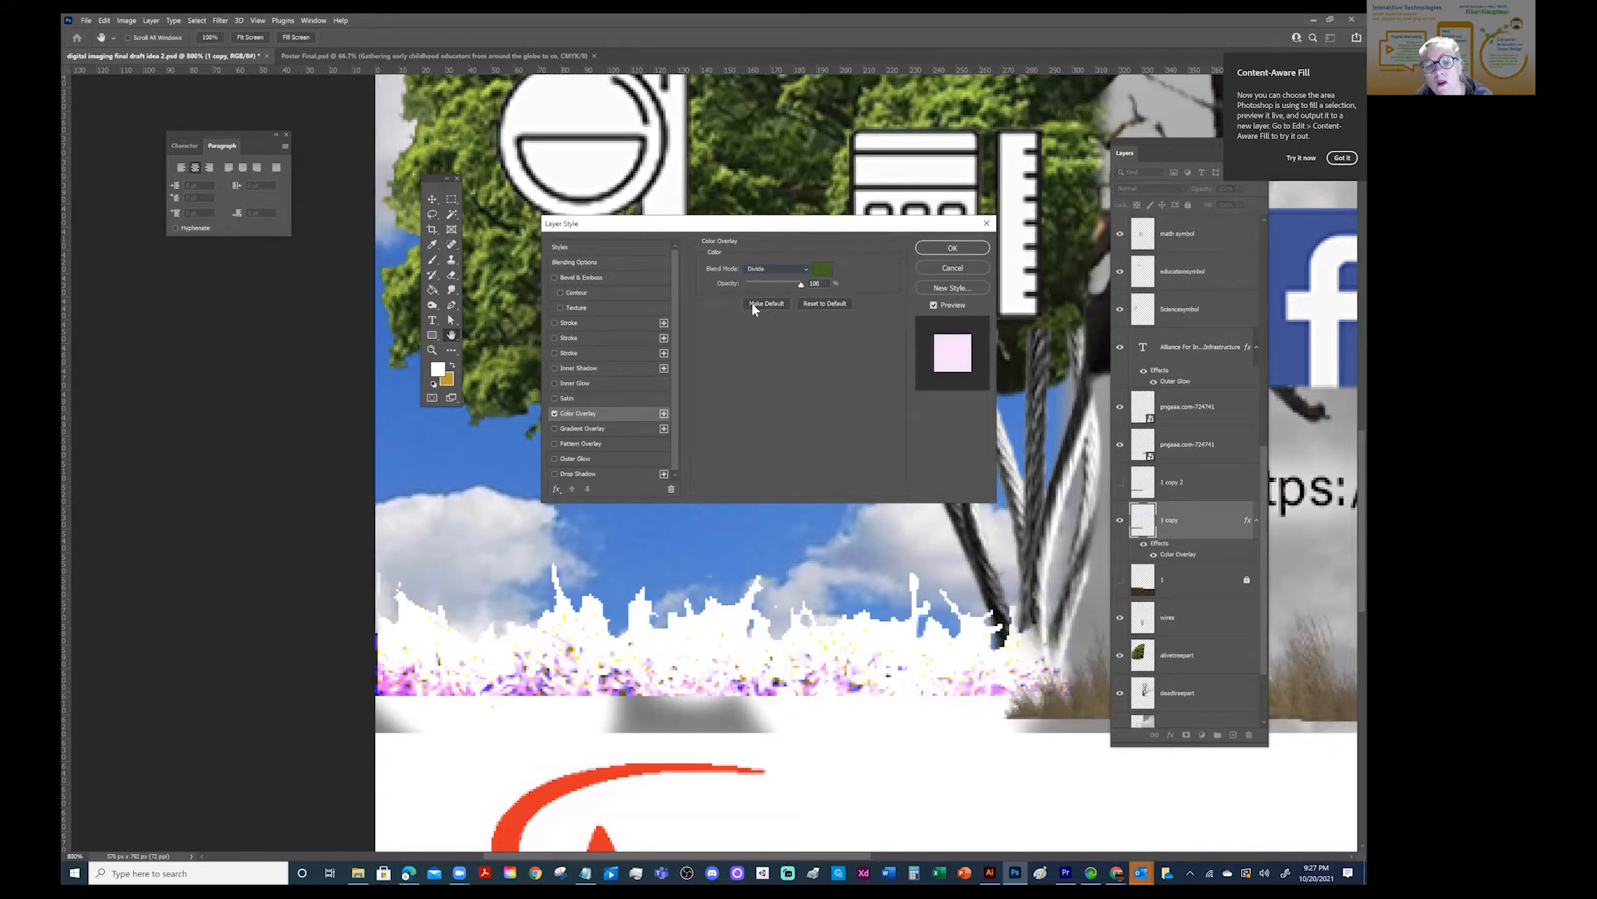
# - Set the green overlay's blend mode to Color Burn and apply the layer style to the "1 copy" grass
pyautogui.press('Up')
pyautogui.press('Up')
pyautogui.press('Up')
pyautogui.press('Up')
pyautogui.press('Up')
pyautogui.press('Up')
pyautogui.press('Up')
pyautogui.press('Up')
pyautogui.press('Up')
pyautogui.press('Up')
pyautogui.press('Up')
pyautogui.press('Up')
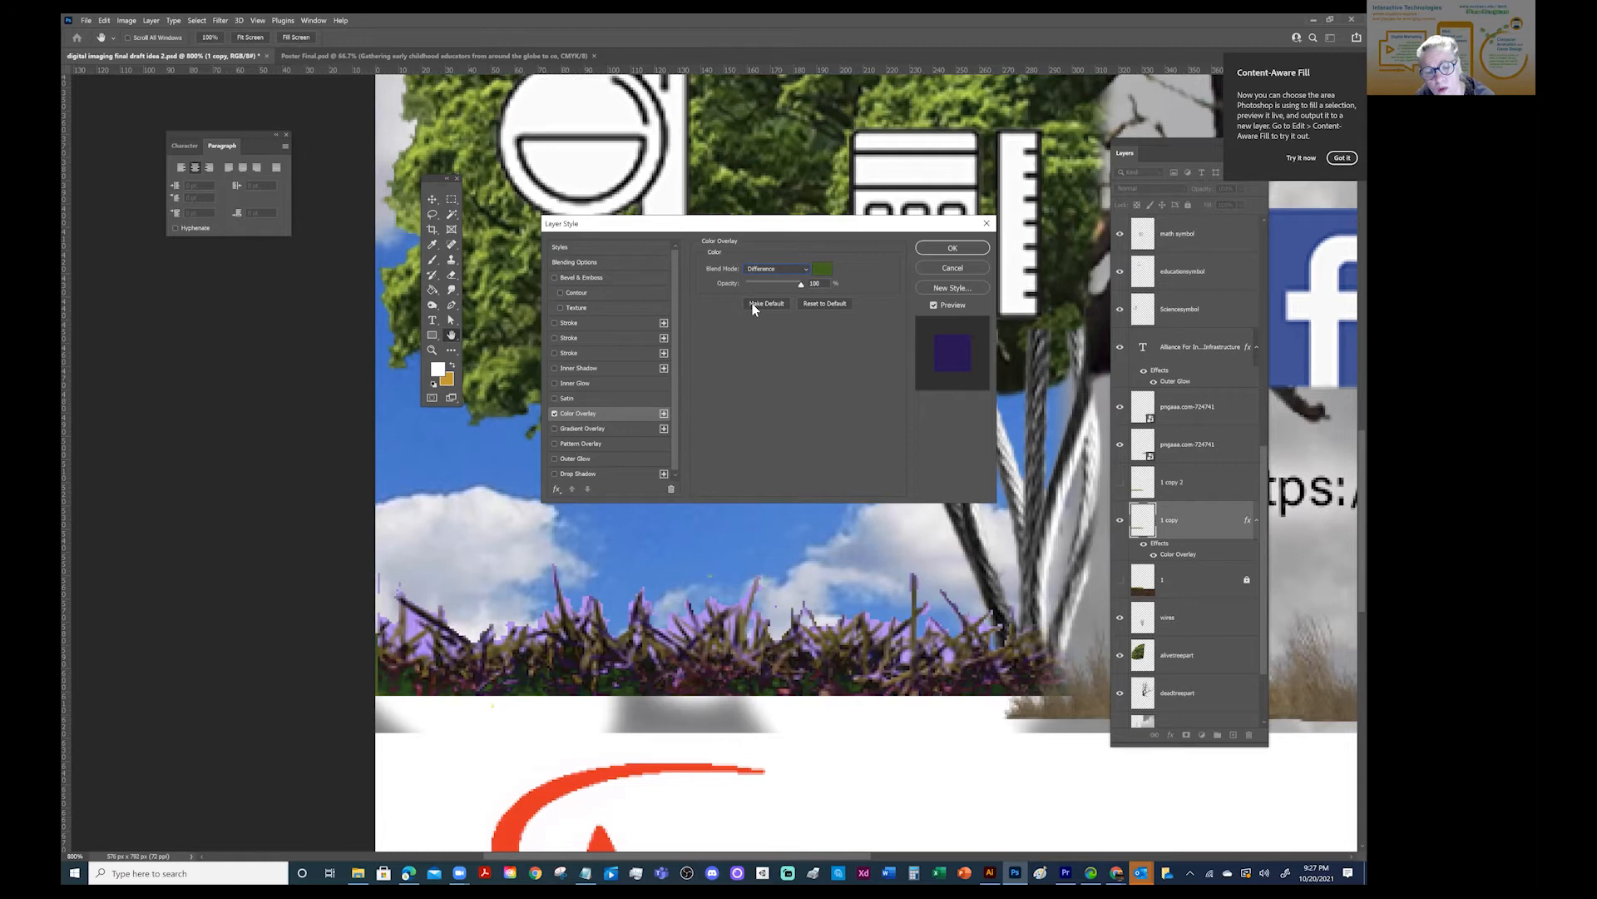
pyautogui.press('Up')
pyautogui.press('Up')
pyautogui.press('Up')
pyautogui.press('Up')
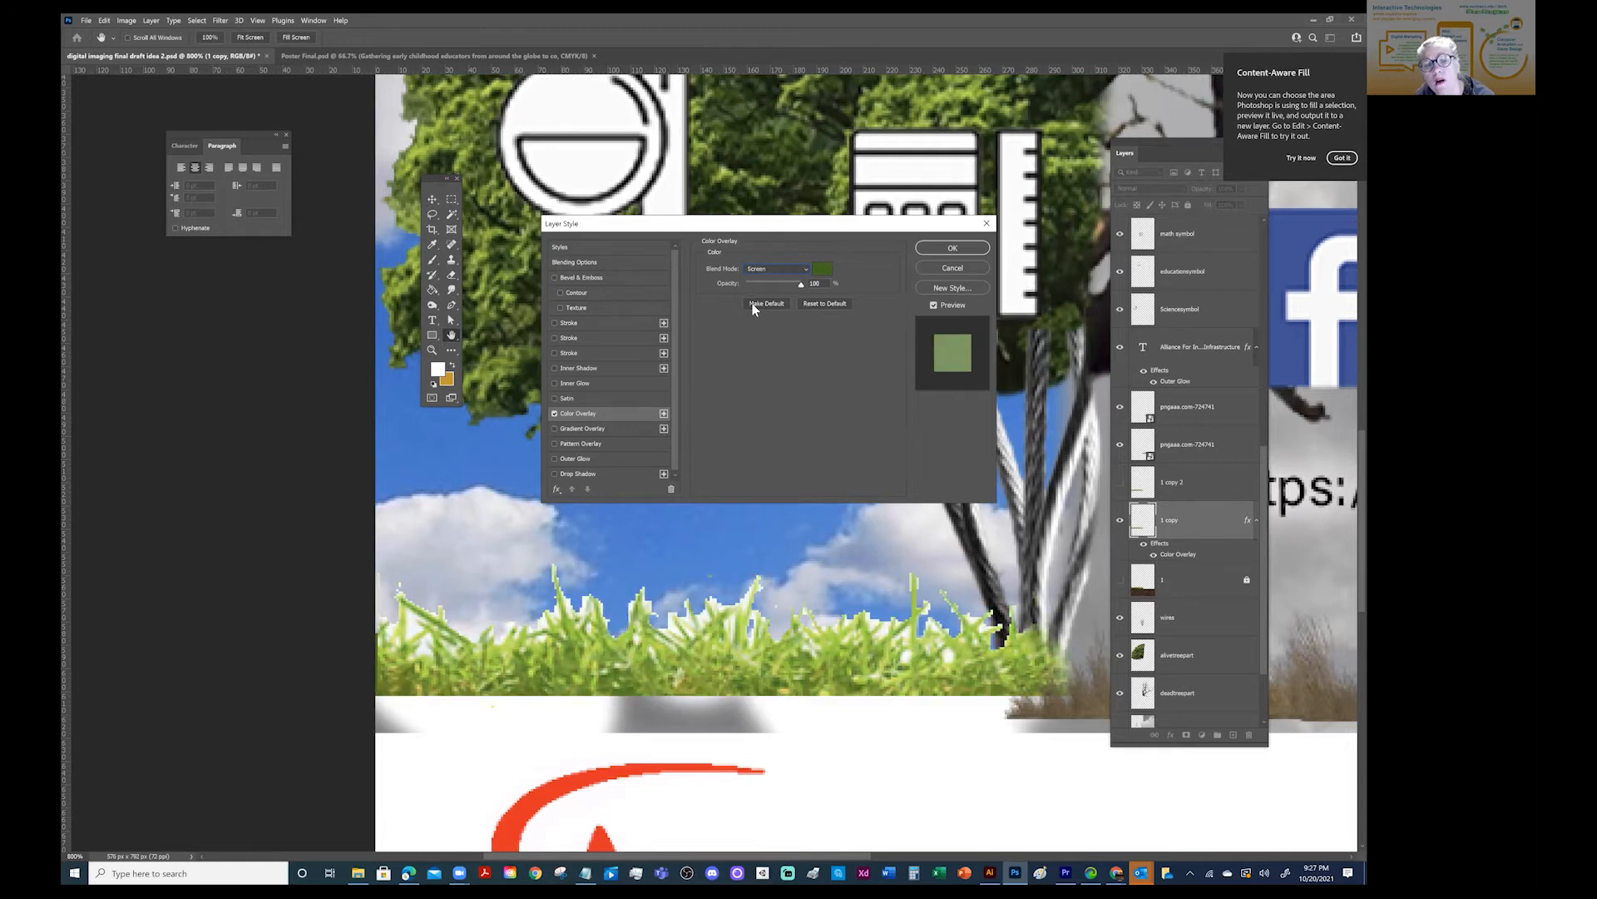
pyautogui.press('Up')
pyautogui.press('Up')
pyautogui.press('Up')
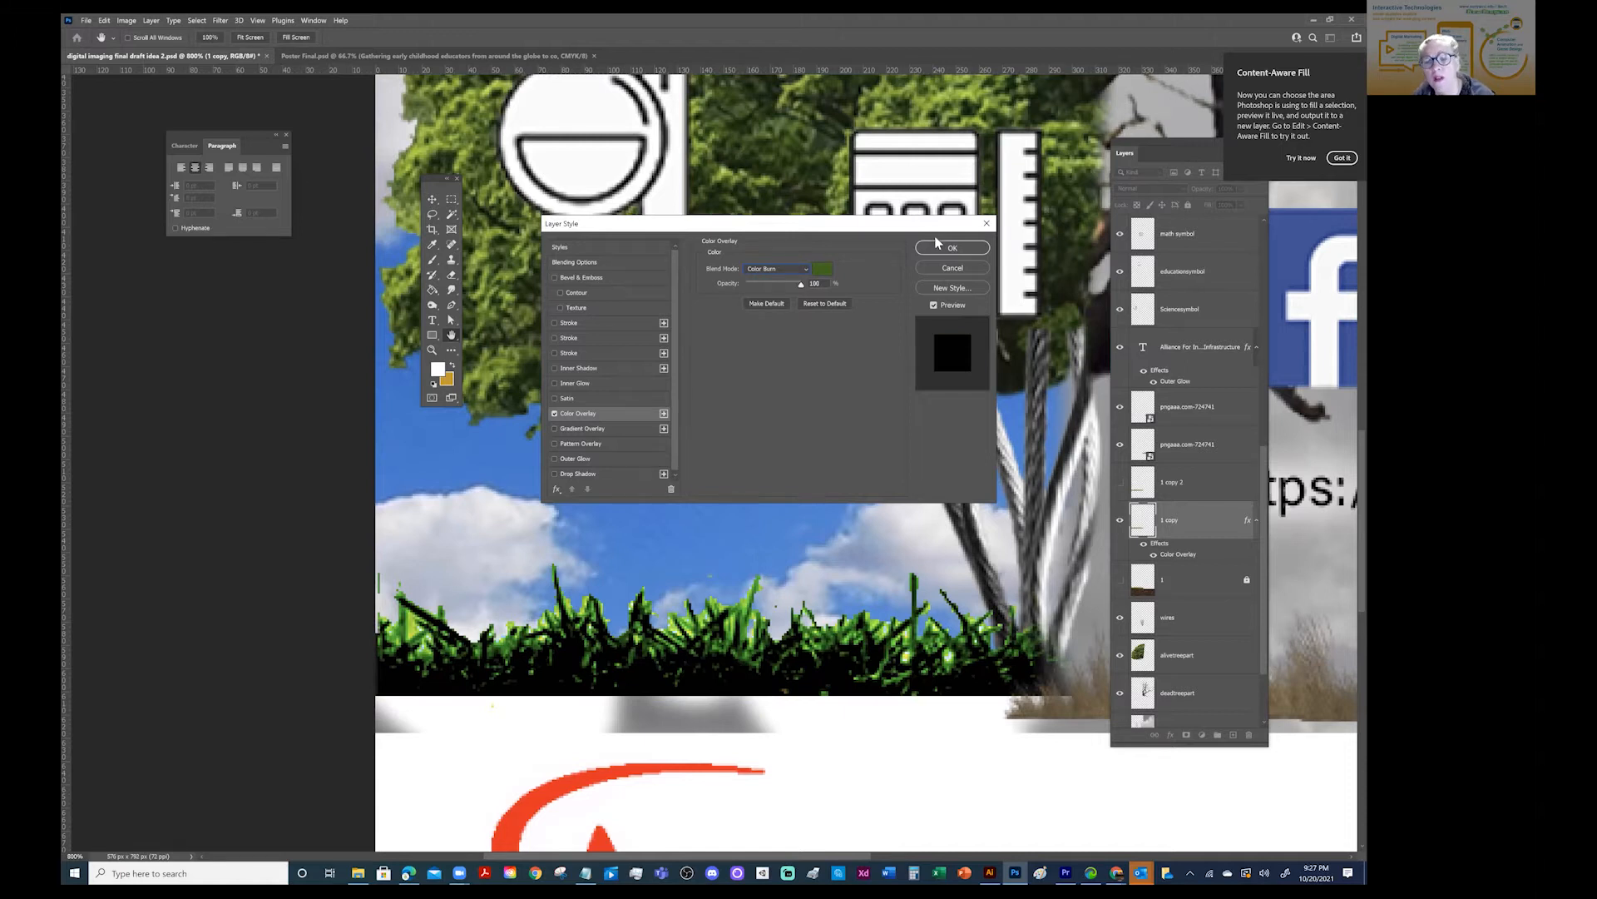
pyautogui.click(953, 247)
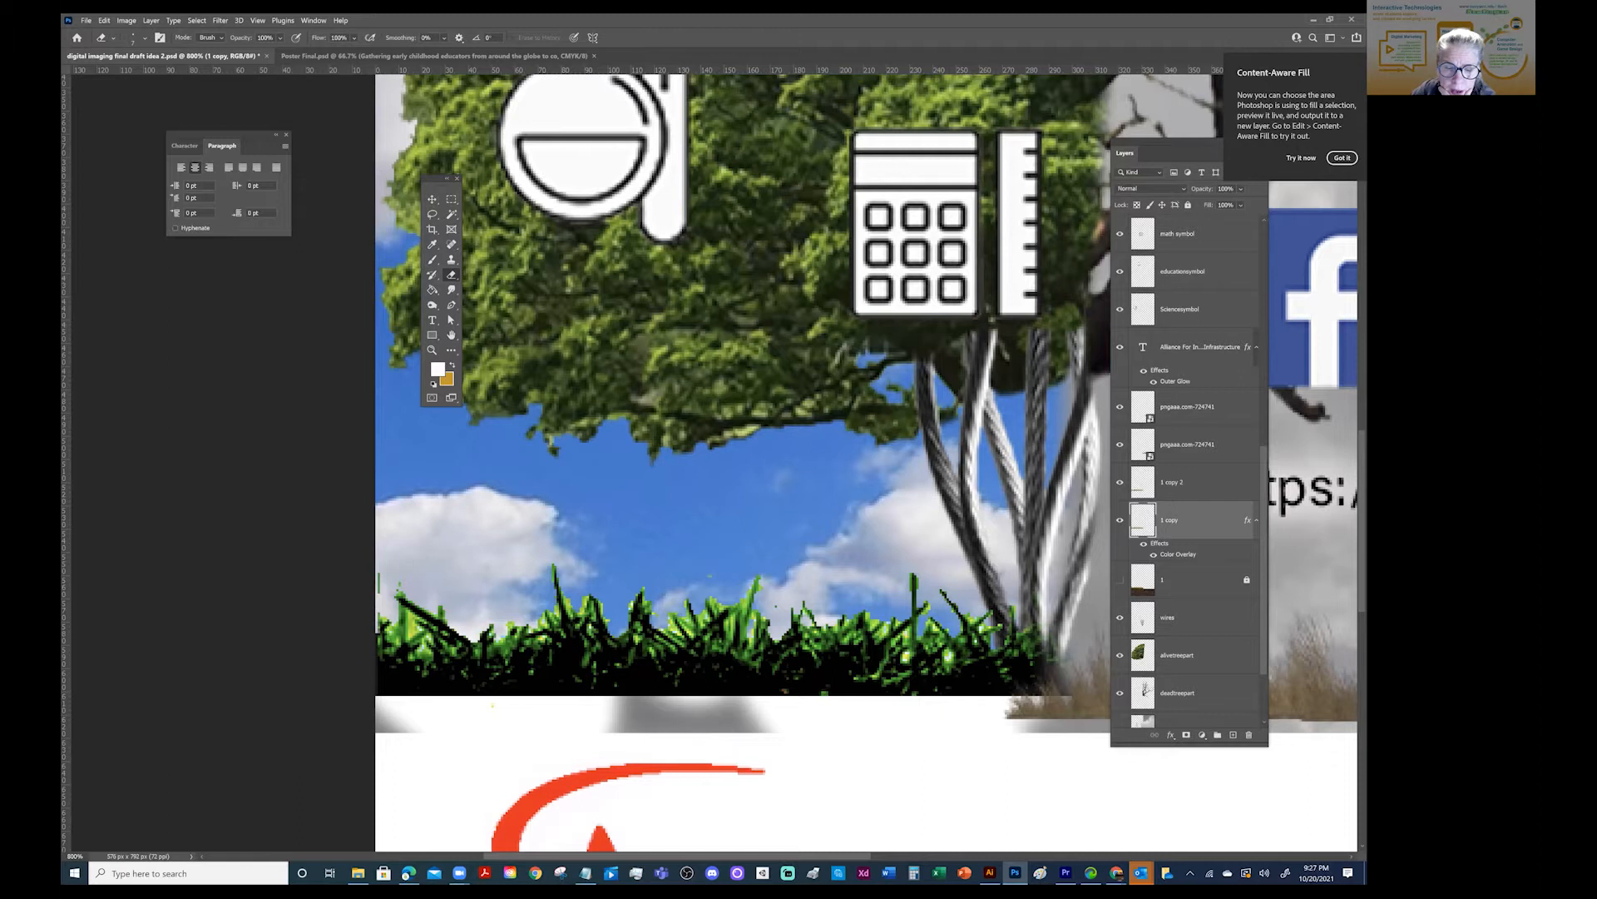
# - Compare the grass with the "1 copy 2" layer shown and hidden, leaving that layer hidden
pyautogui.hotkey('ctrl', 'z')
pyautogui.hotkey('ctrl', 'shift', 'z')
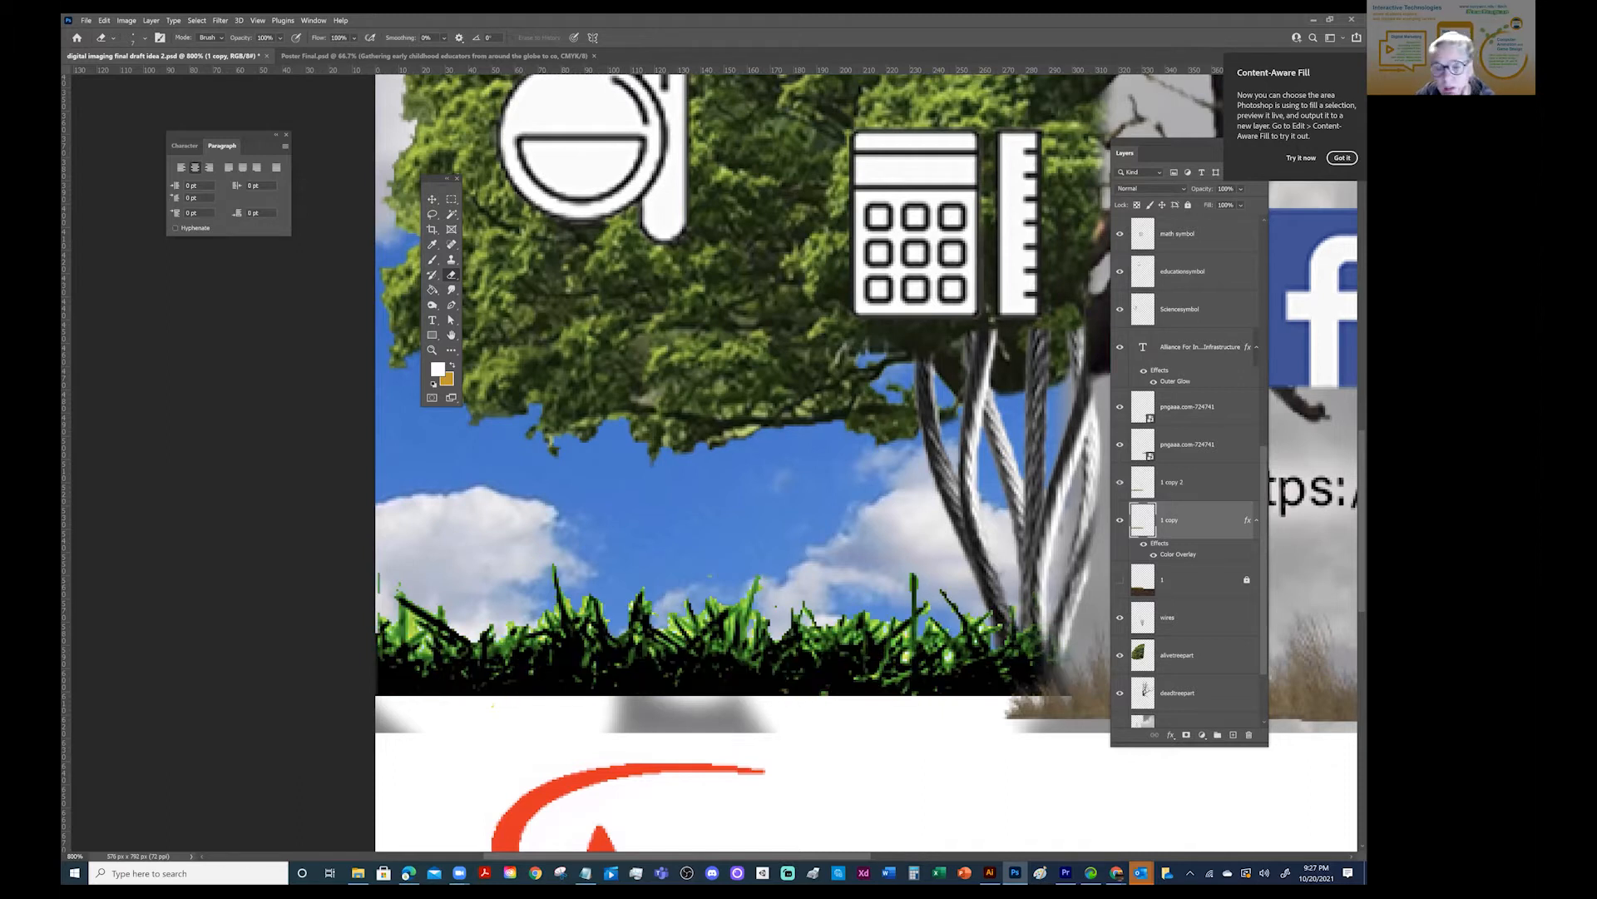
pyautogui.click(1119, 482)
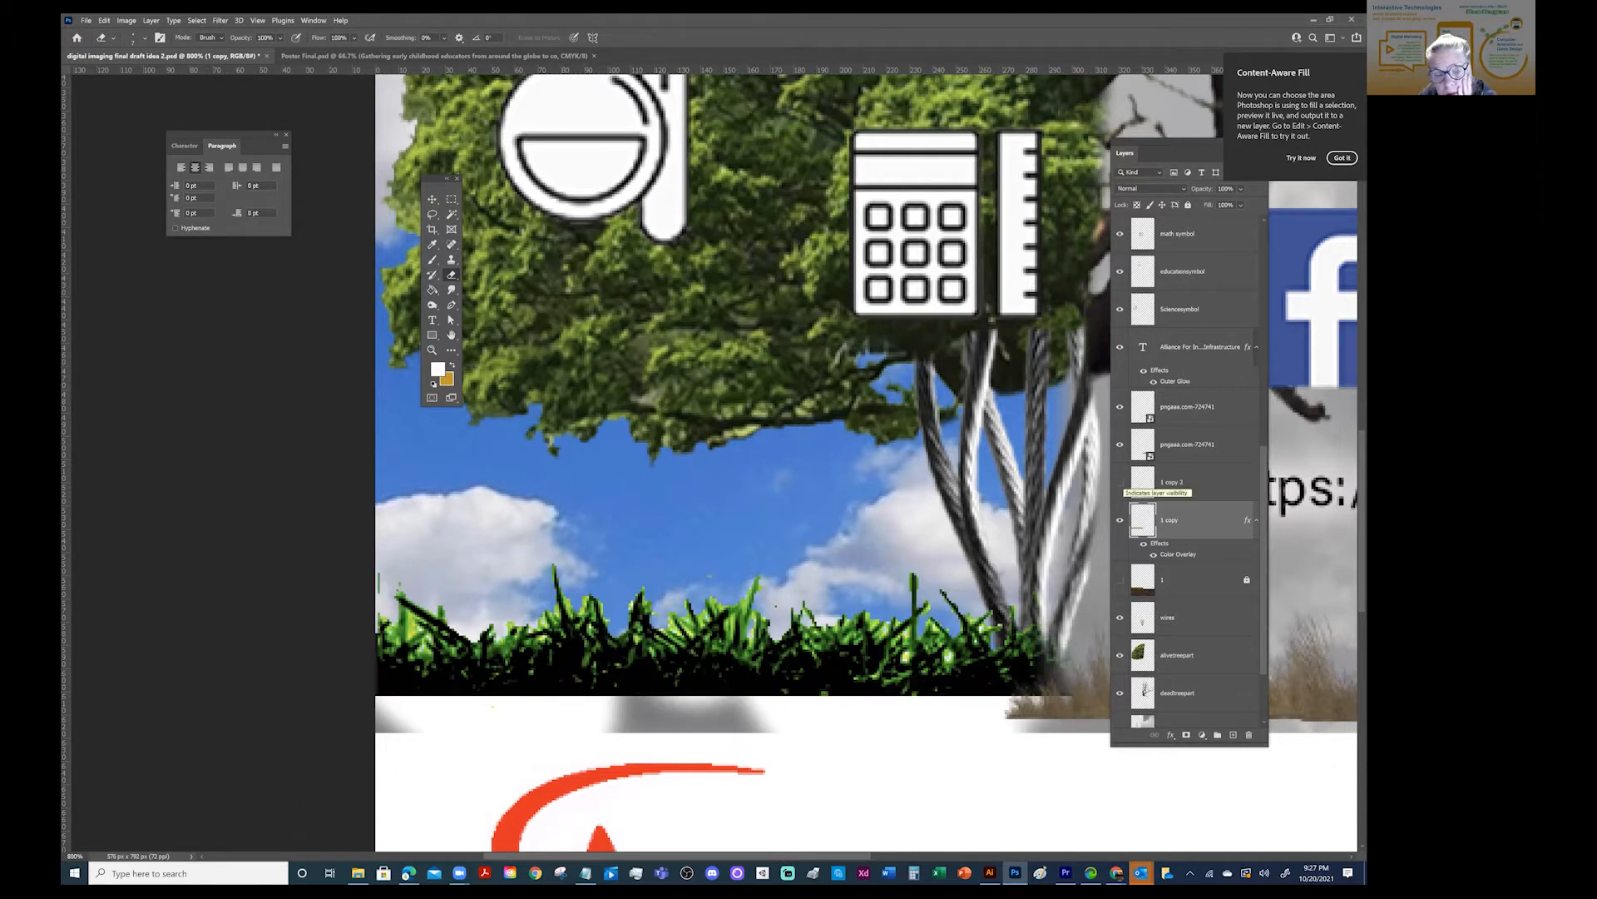
# - Show the "1 copy 2" grass layer again, make it active, and switch to the Magic Eraser tool
pyautogui.click(1120, 483)
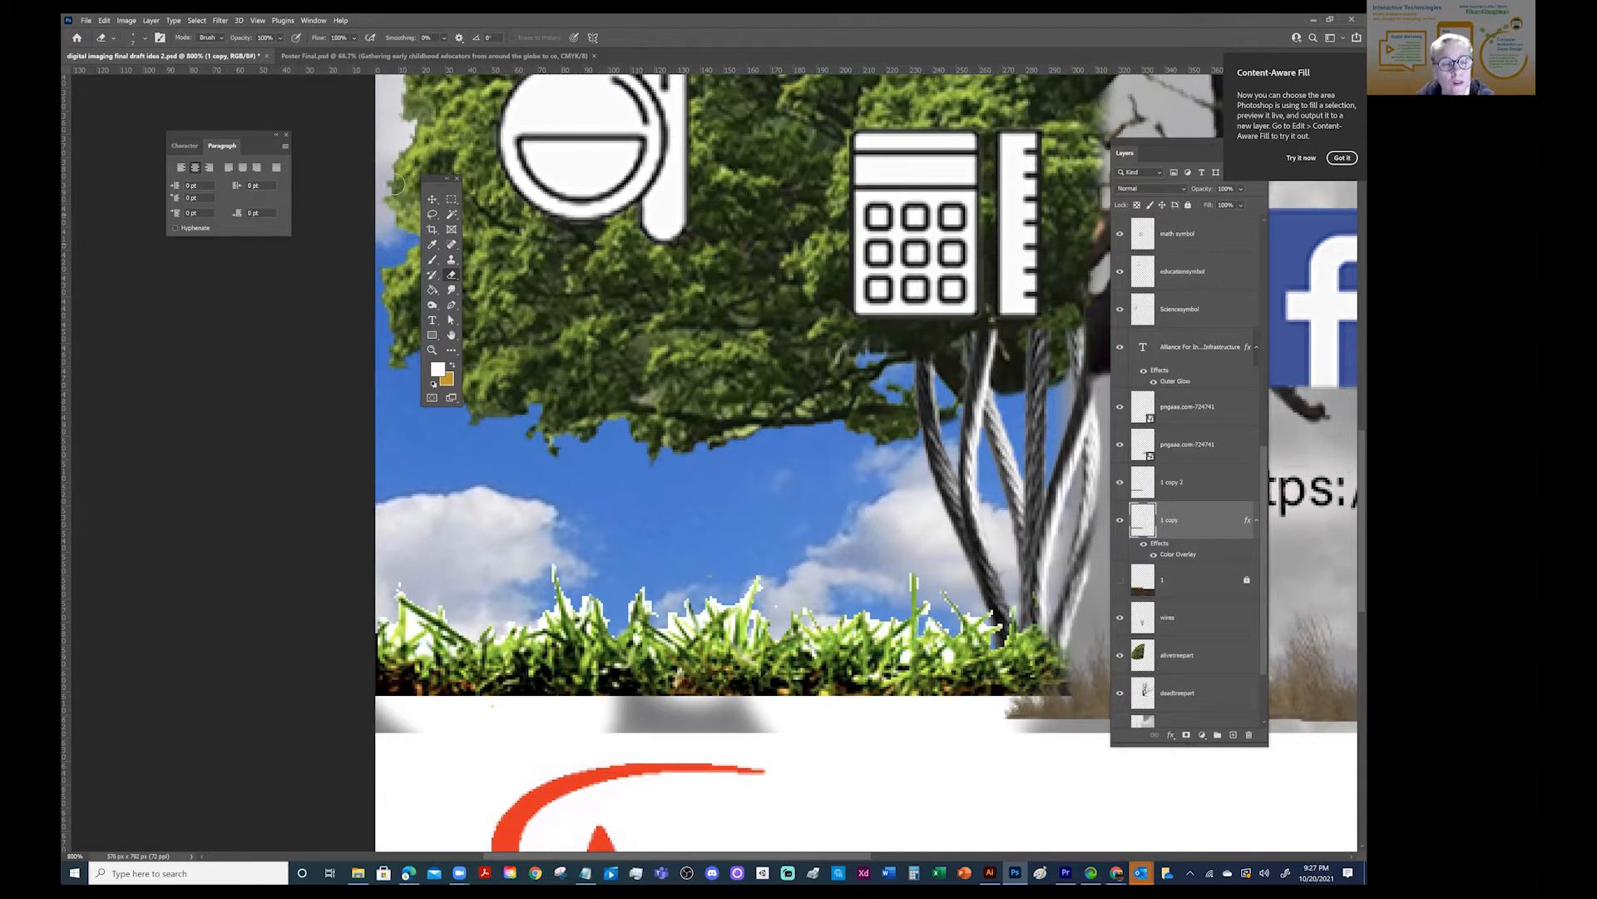
pyautogui.rightClick(454, 279)
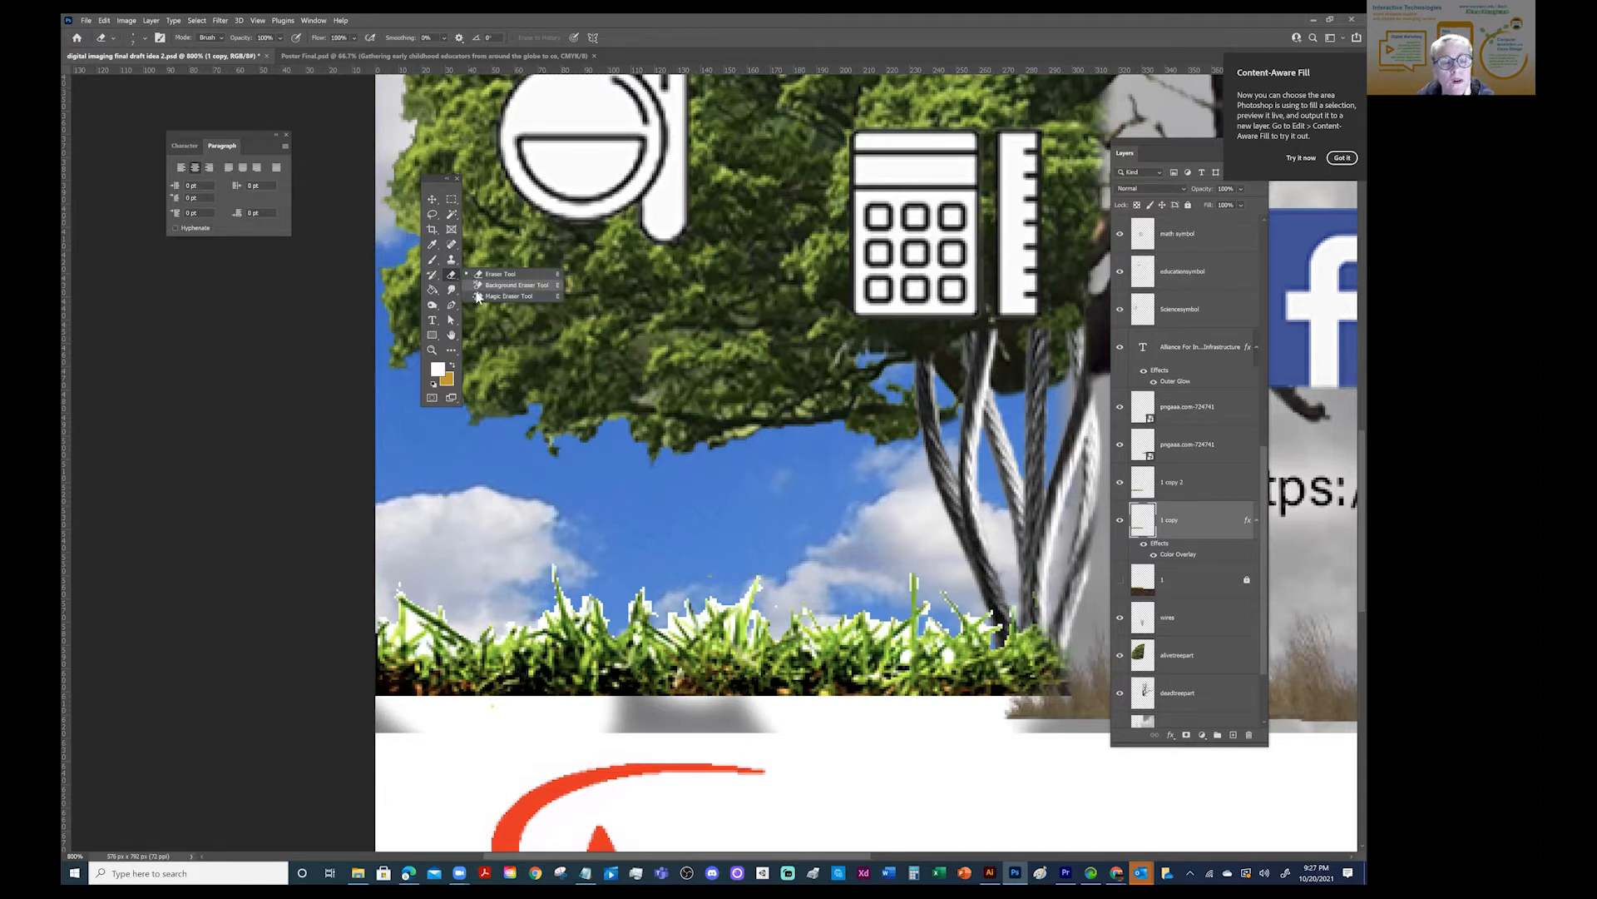
pyautogui.click(508, 297)
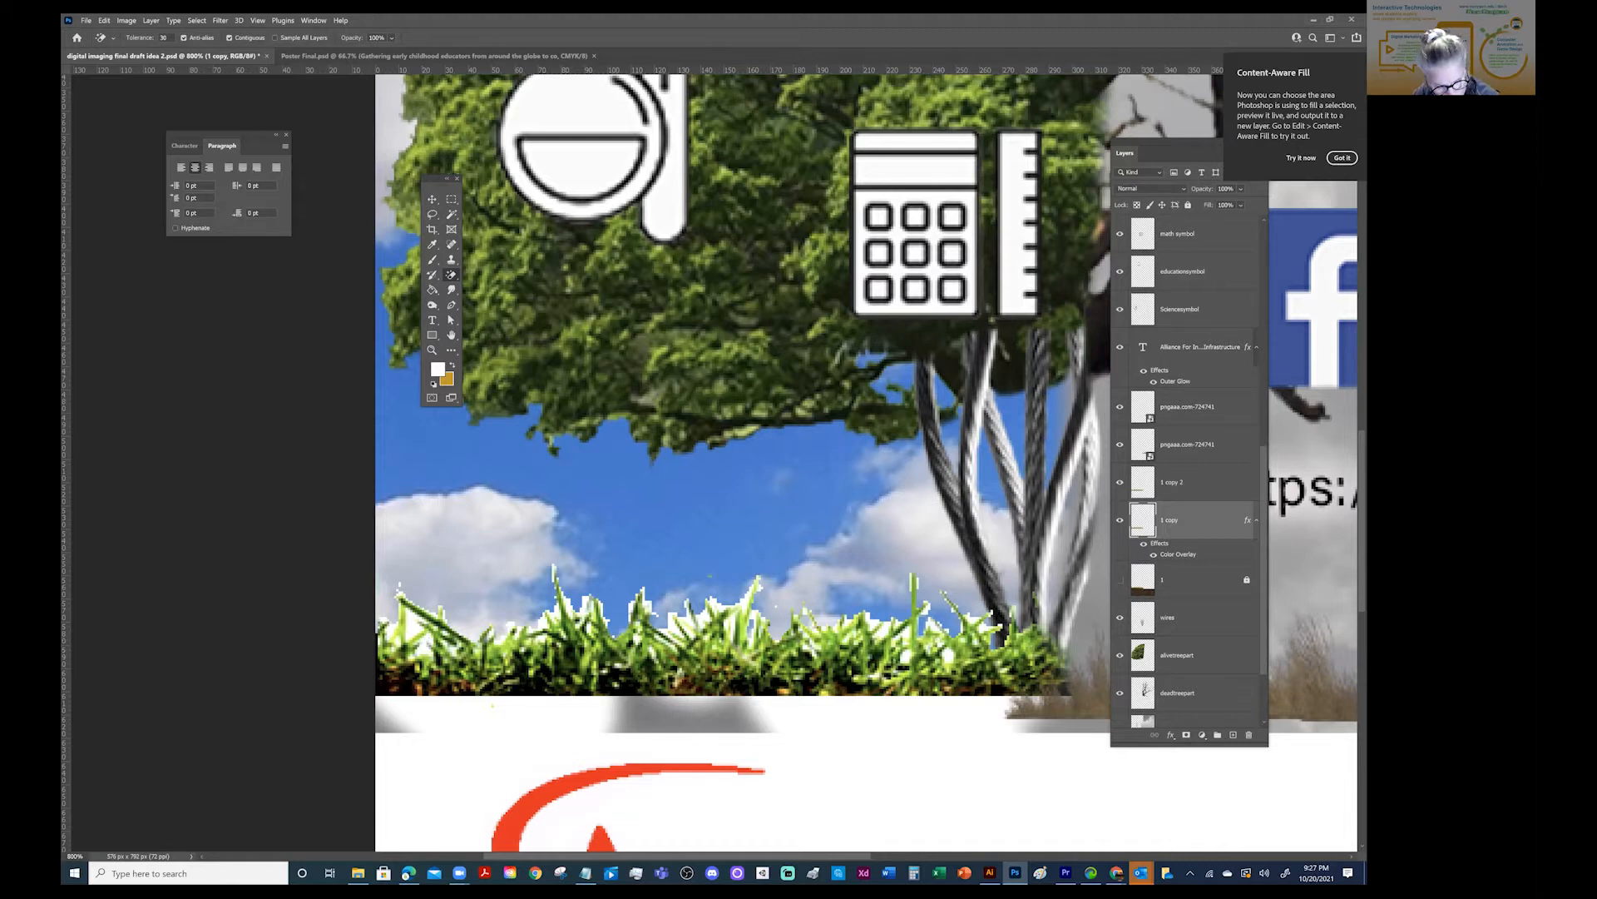
pyautogui.hotkey('alt', ']')
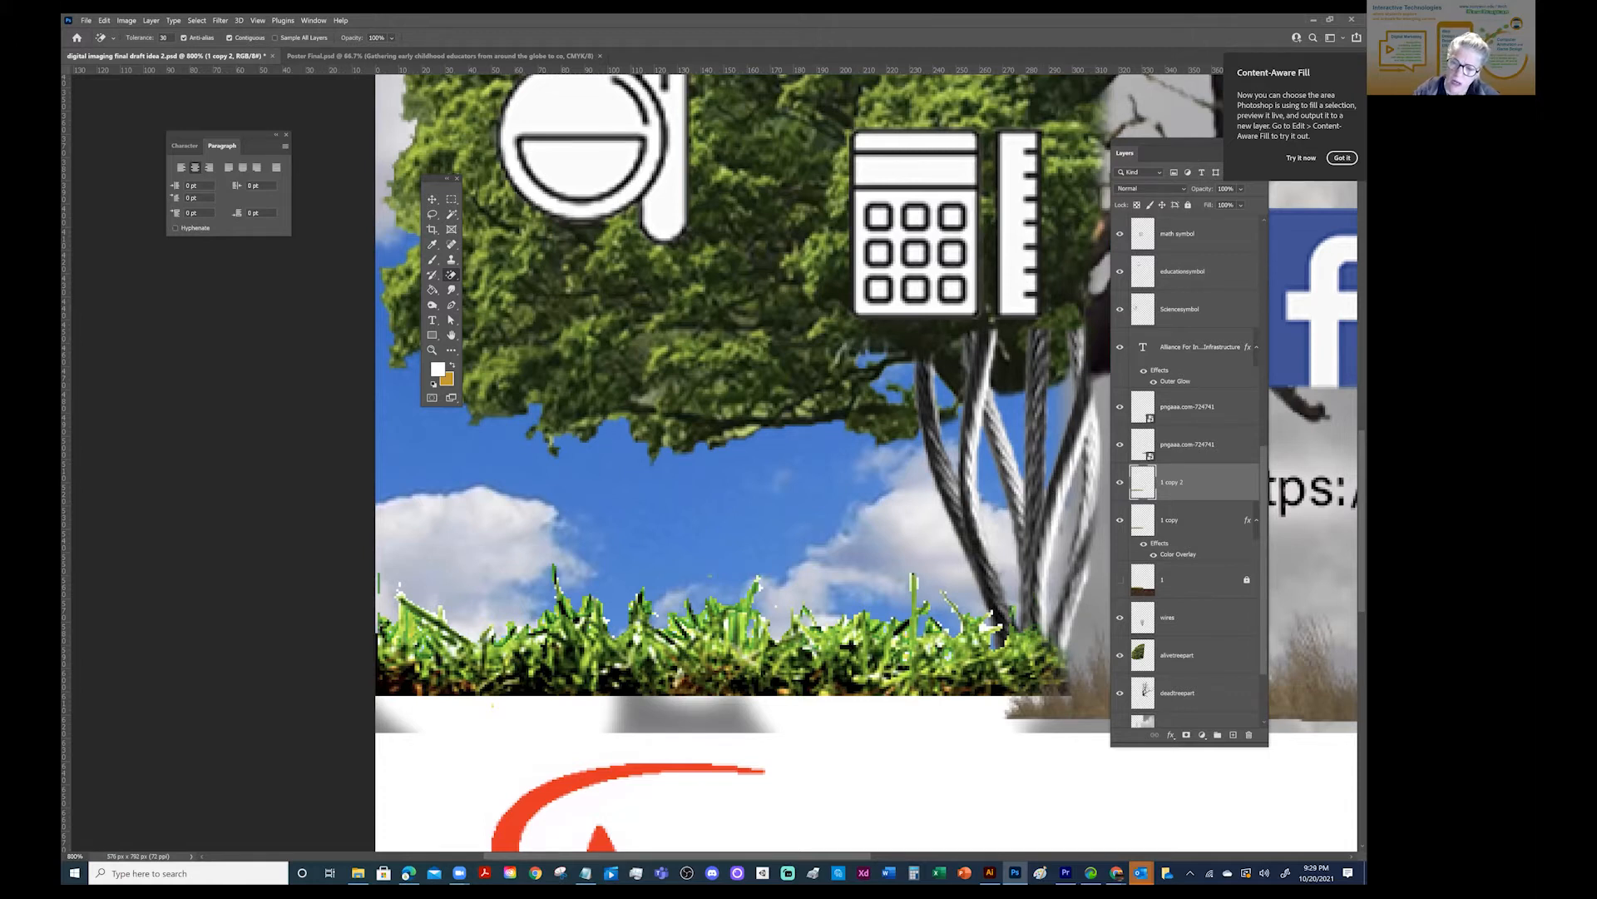
# - Load the "1 copy" layer's grass outline as a selection and make the "1 copy 2" layer active
pyautogui.click(1185, 520)
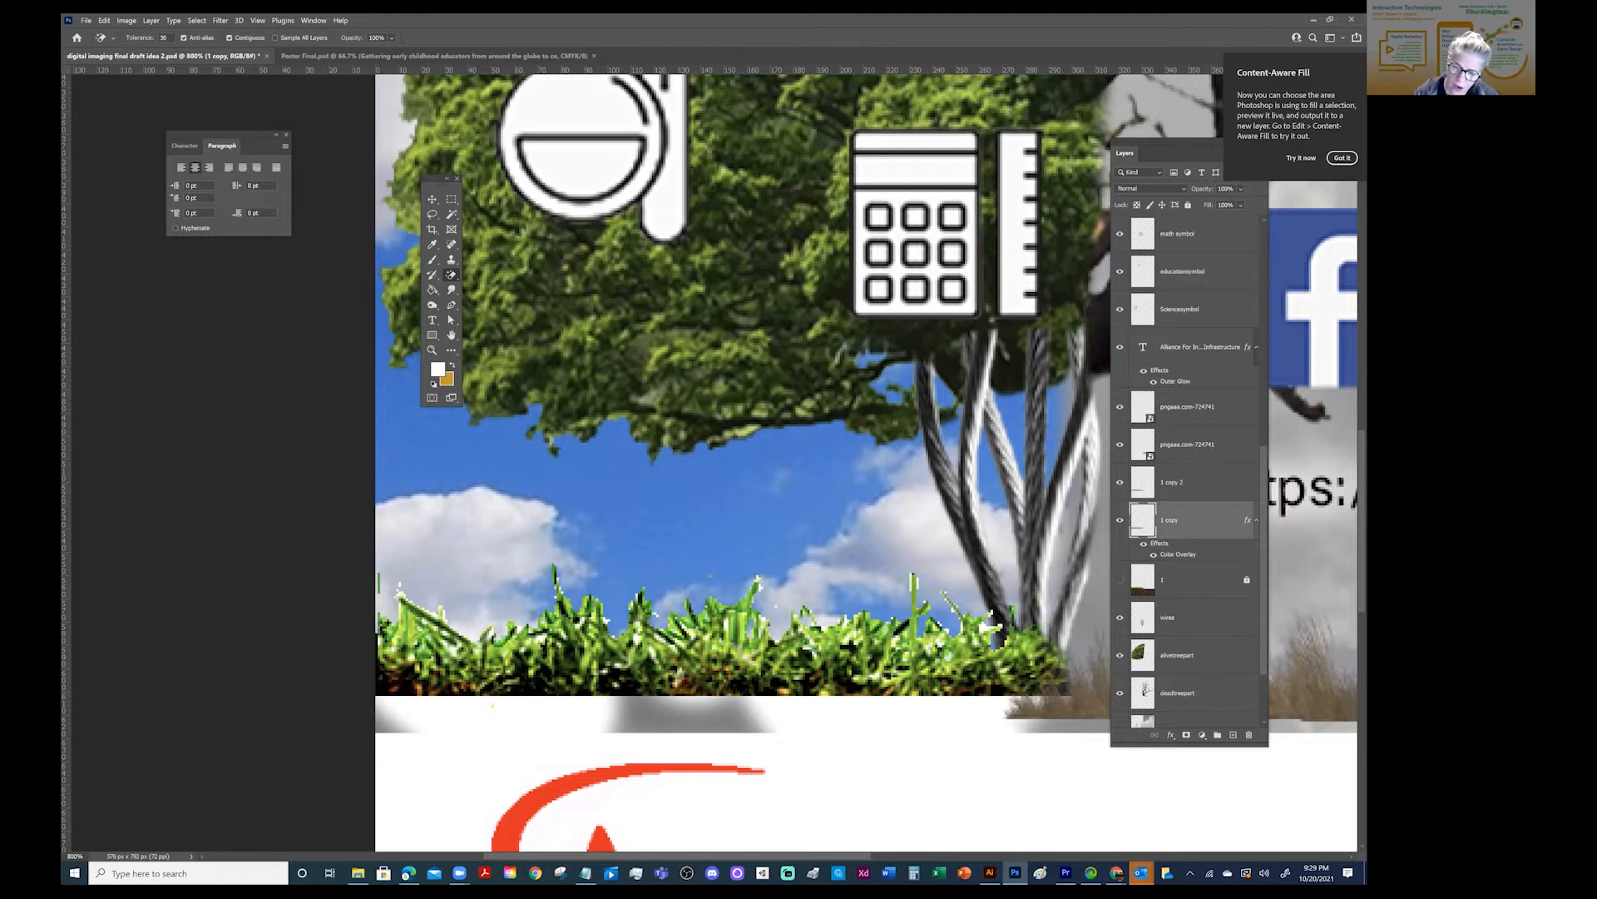
pyautogui.keyDown('ctrl'); pyautogui.click(1142, 520); pyautogui.keyUp('ctrl')
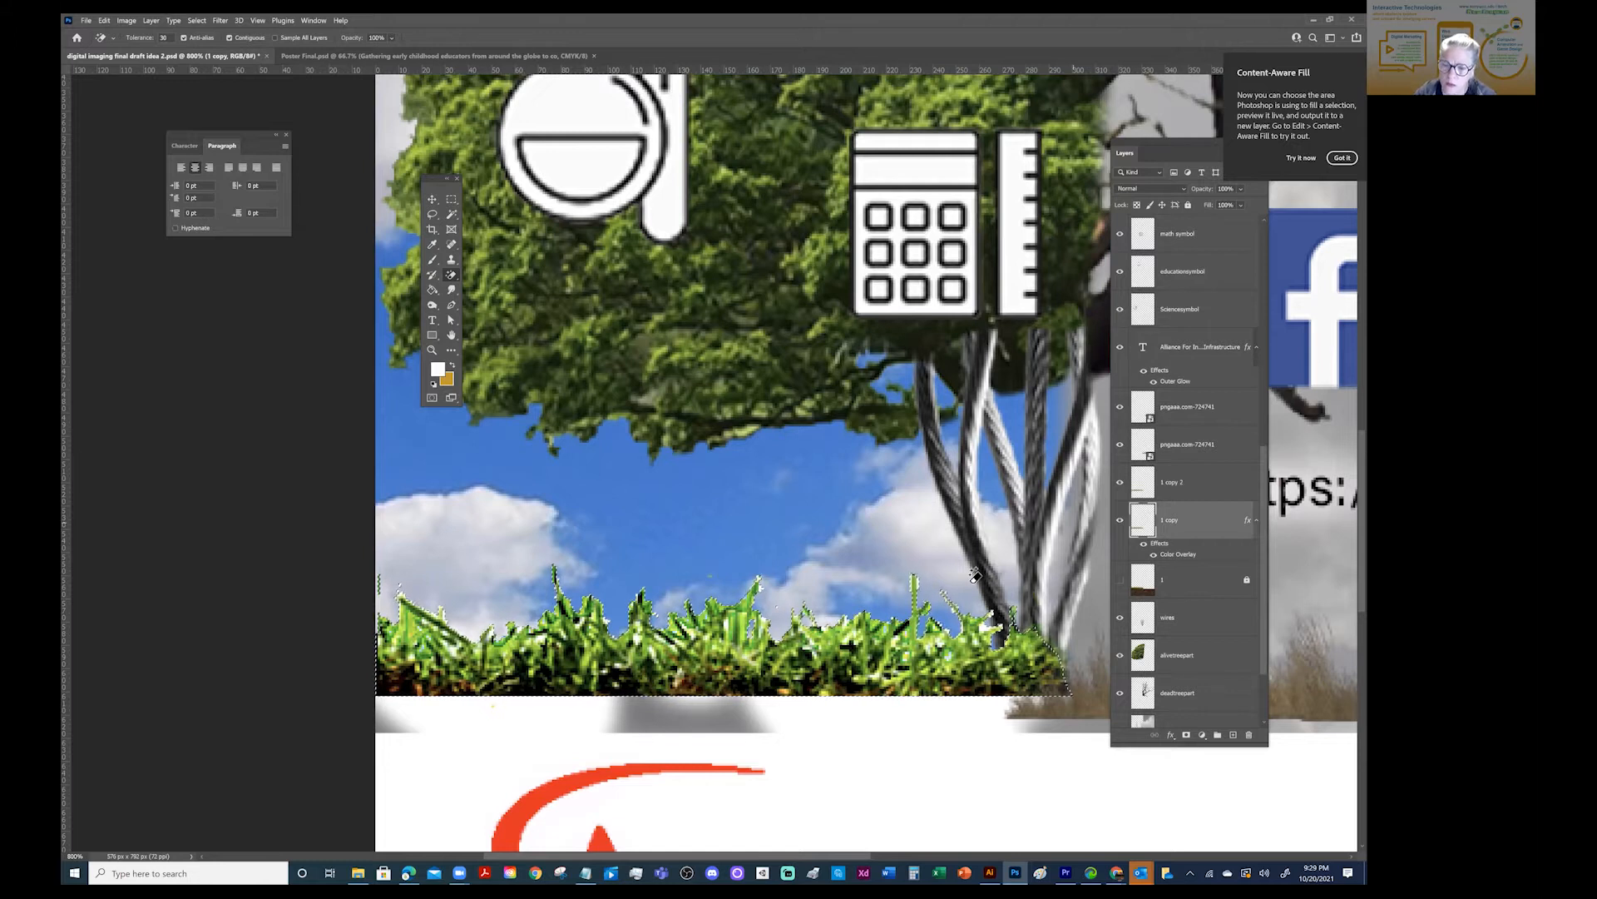
pyautogui.hotkey('alt', ']')
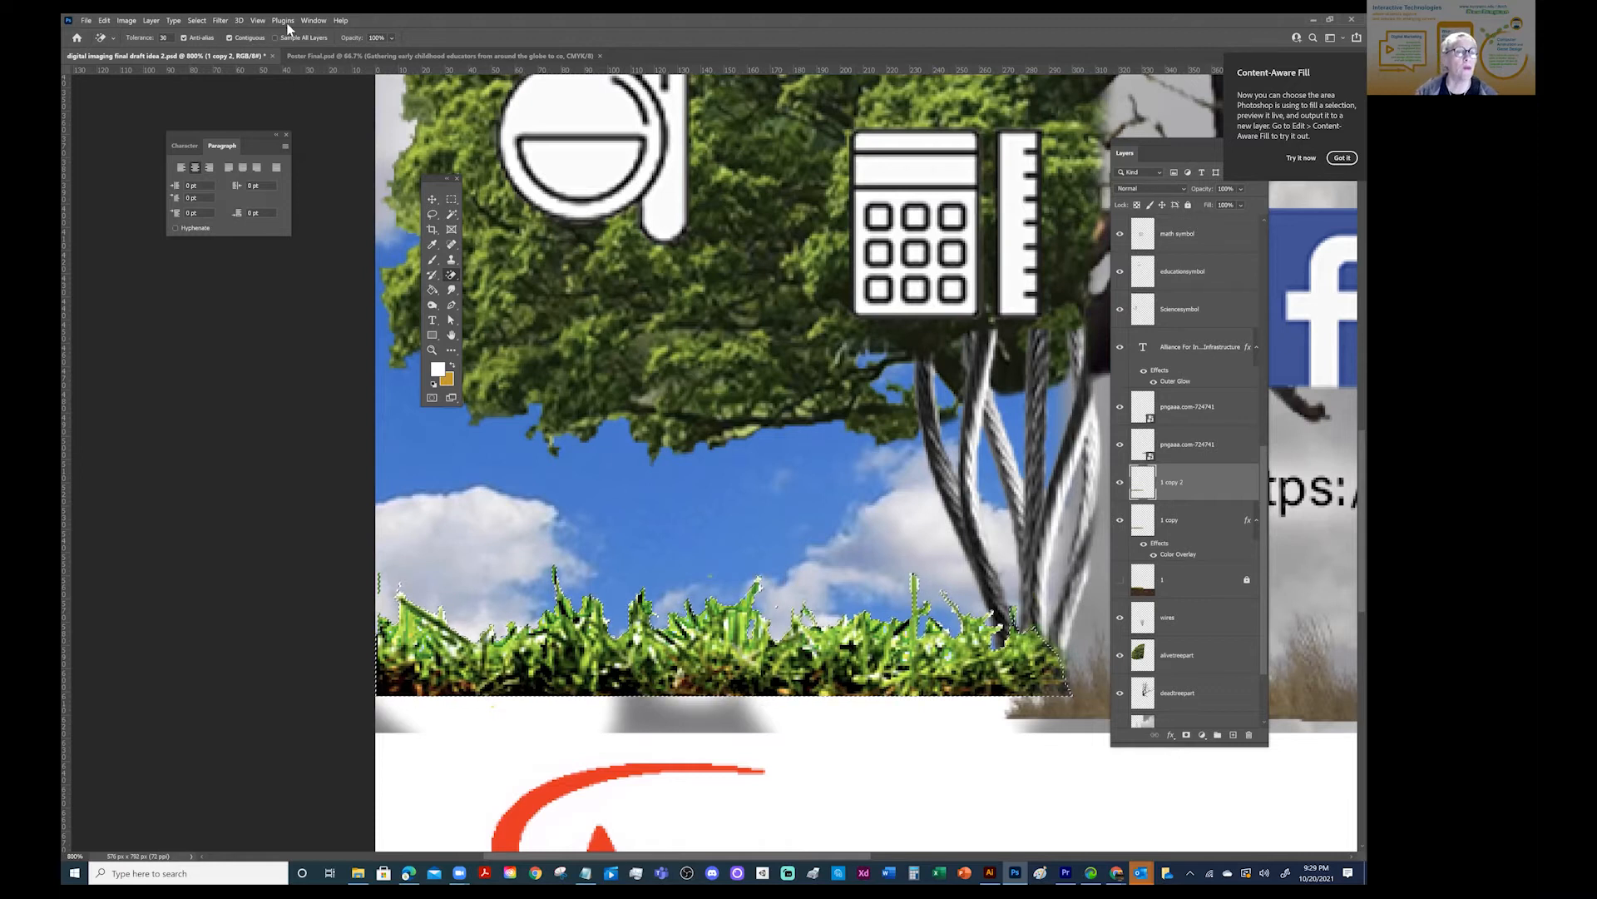
# - Move the Layers and Paragraph panels off the artwork and group the Paths panel with Layers
pyautogui.click(315, 21)
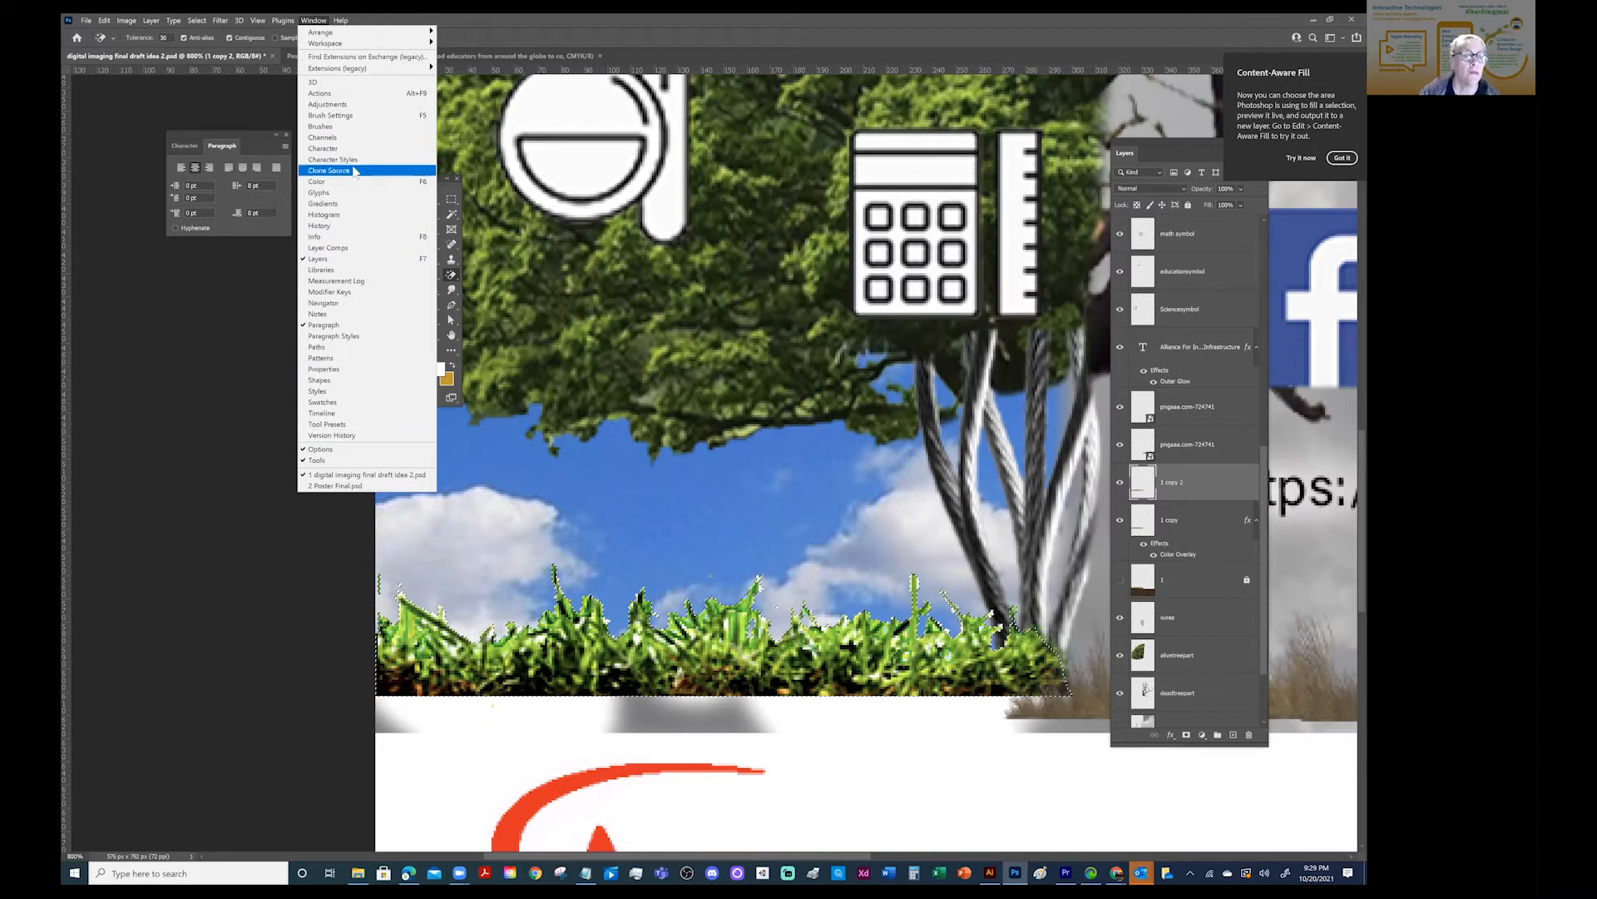
pyautogui.moveTo(1159, 142); pyautogui.dragTo(142, 102)
pyautogui.click(211, 133)
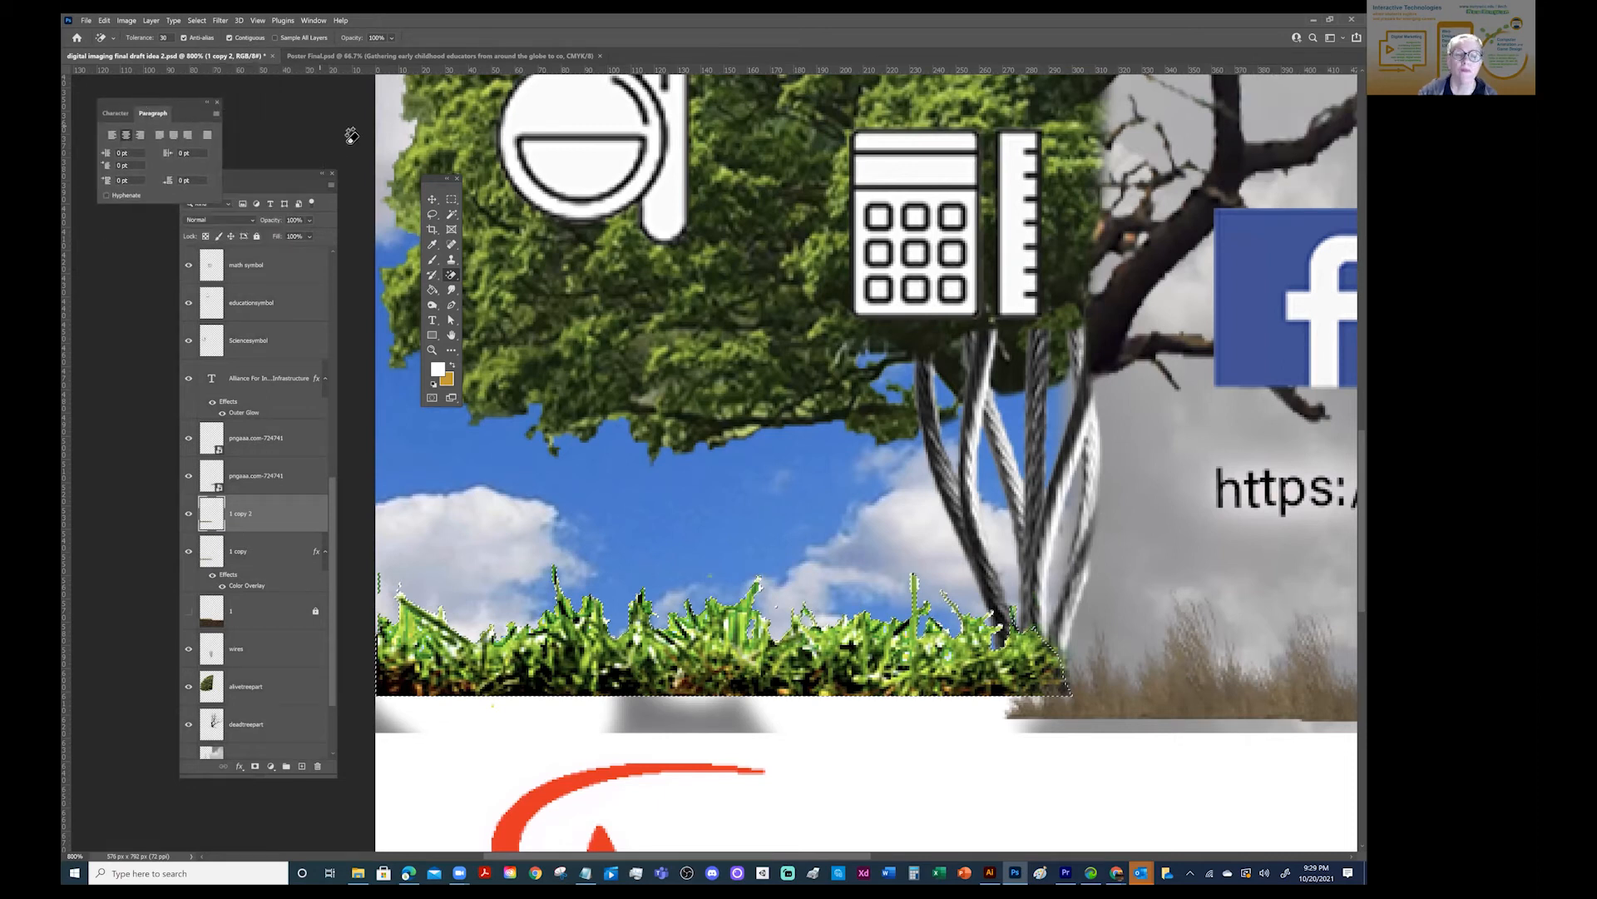
pyautogui.moveTo(273, 170); pyautogui.dragTo(312, 233)
pyautogui.click(314, 19)
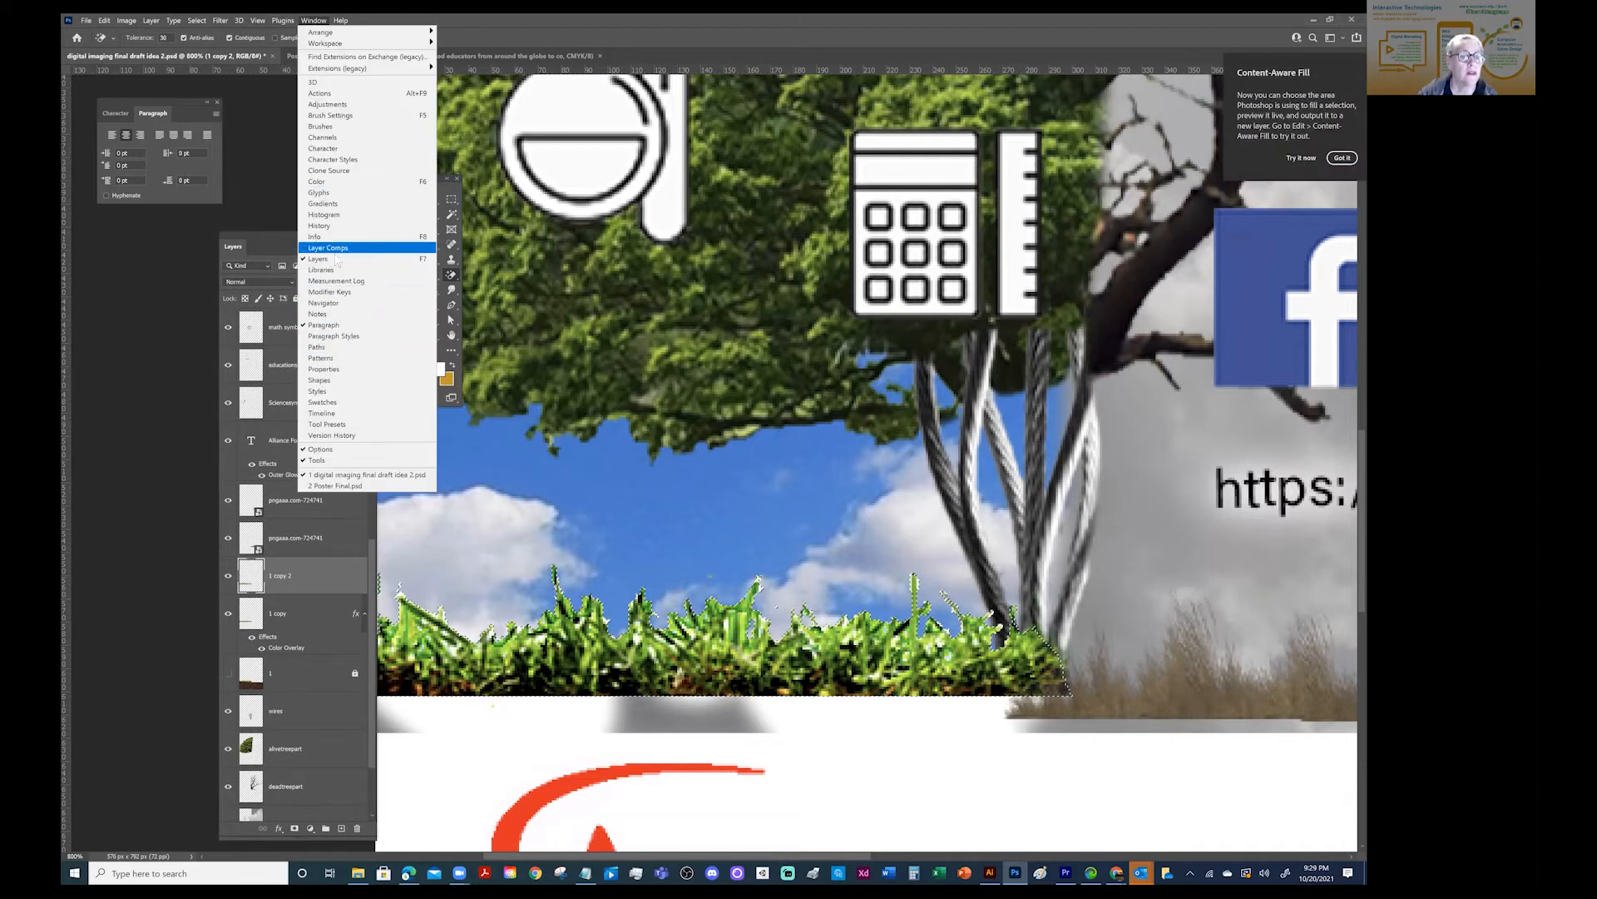
pyautogui.click(319, 347)
pyautogui.moveTo(252, 479); pyautogui.dragTo(266, 249)
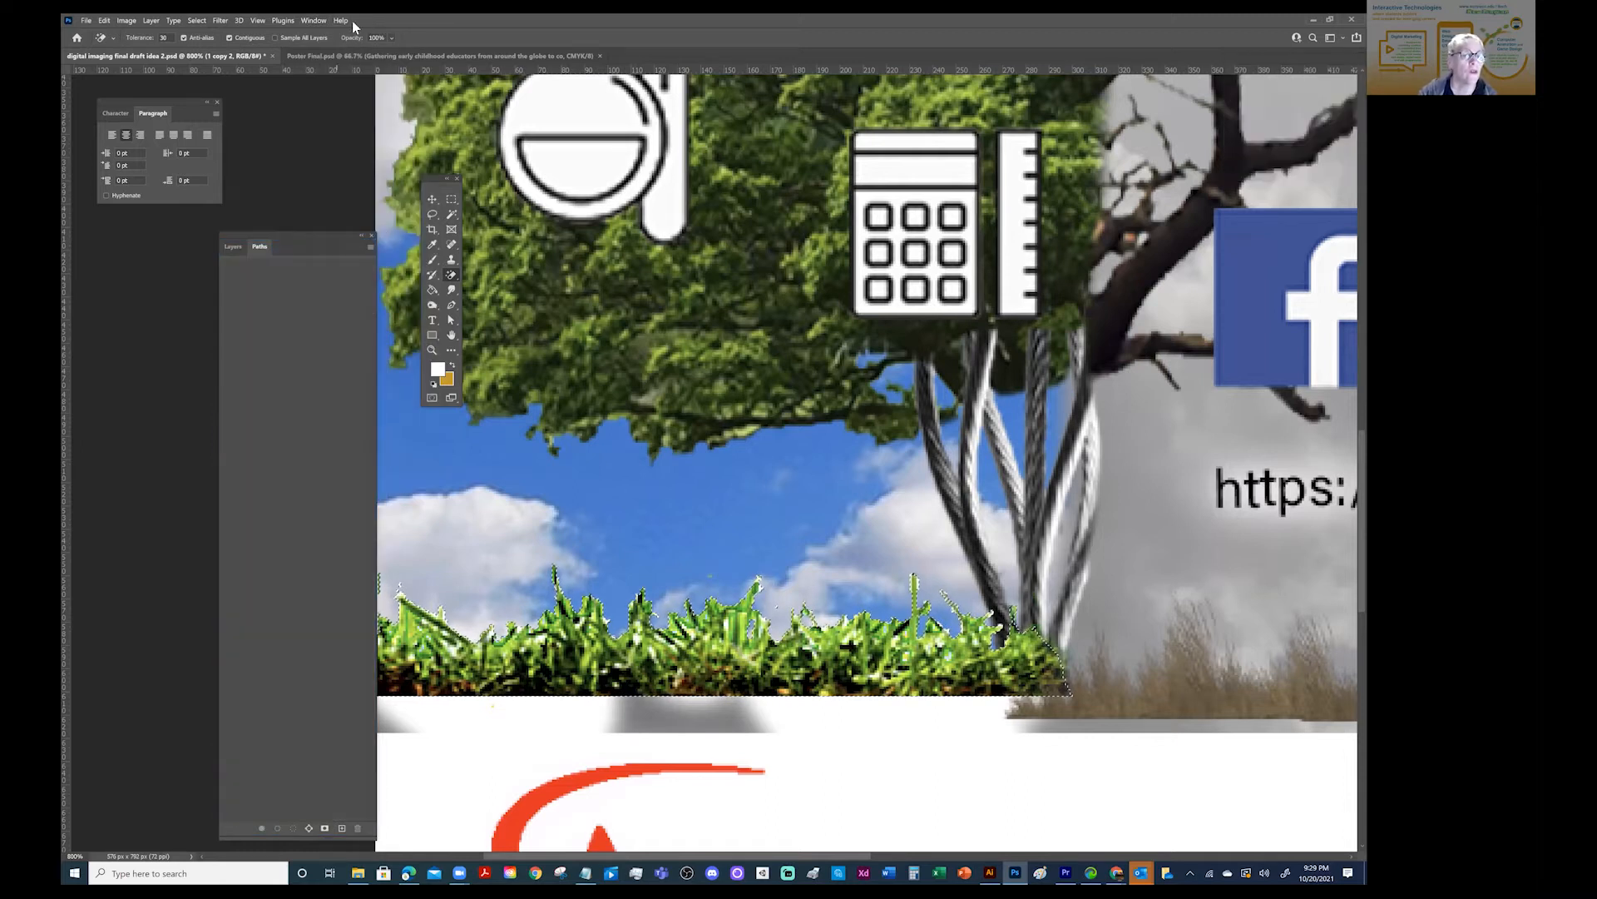
# - Add the Channels panel to the Layers and Paths group and bring the layer list back up
pyautogui.click(306, 21)
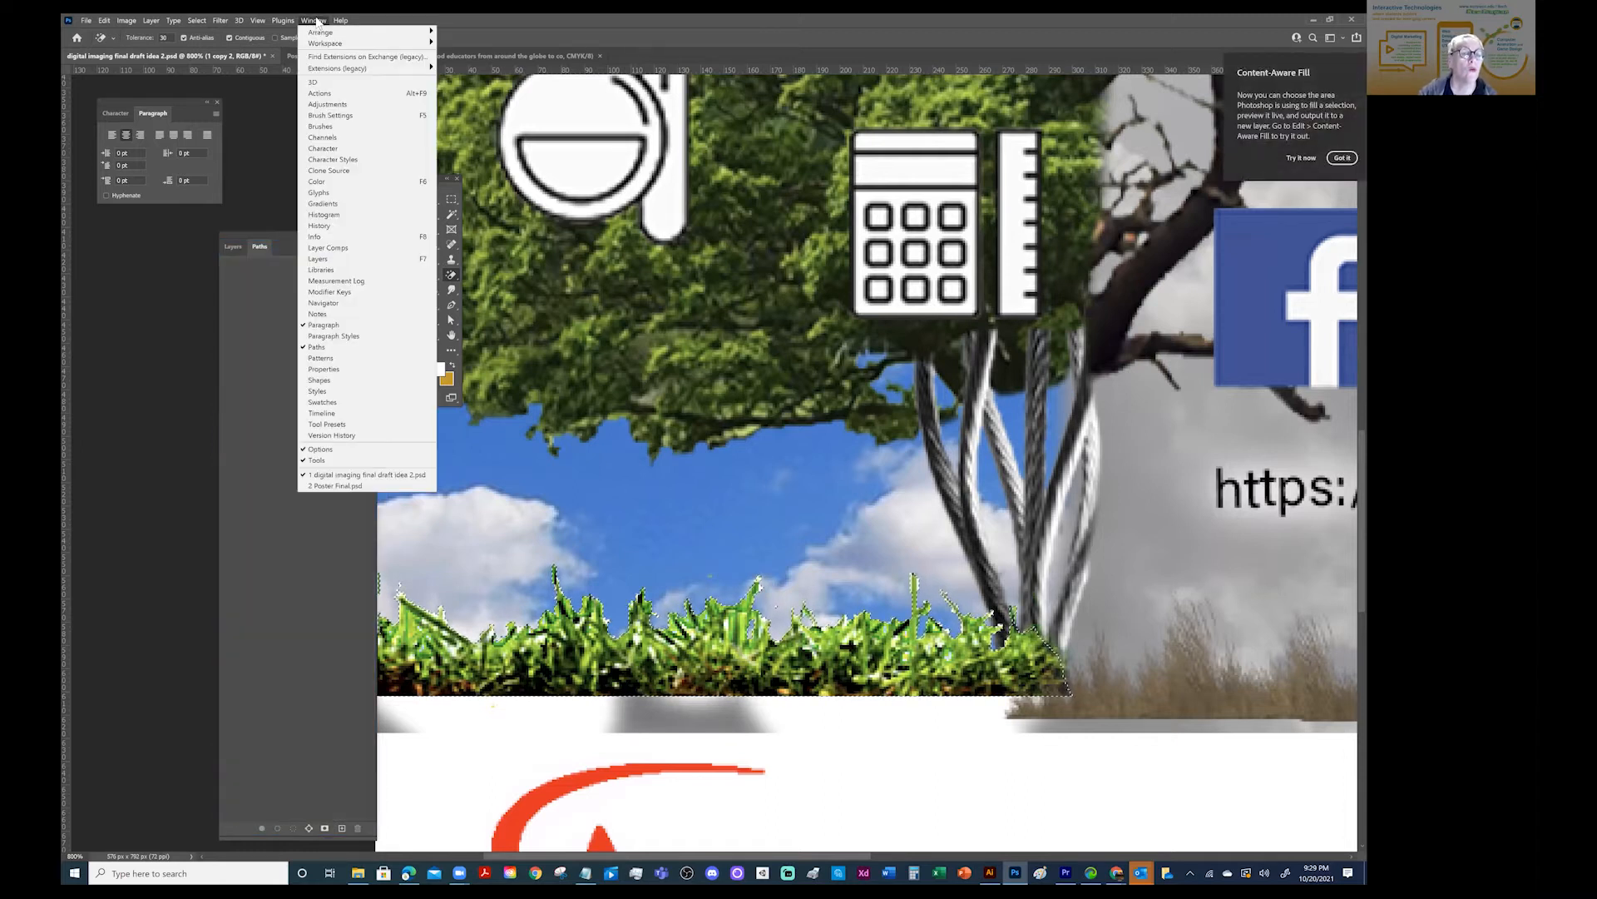
pyautogui.click(324, 138)
pyautogui.moveTo(1136, 247); pyautogui.dragTo(301, 245)
pyautogui.click(224, 247)
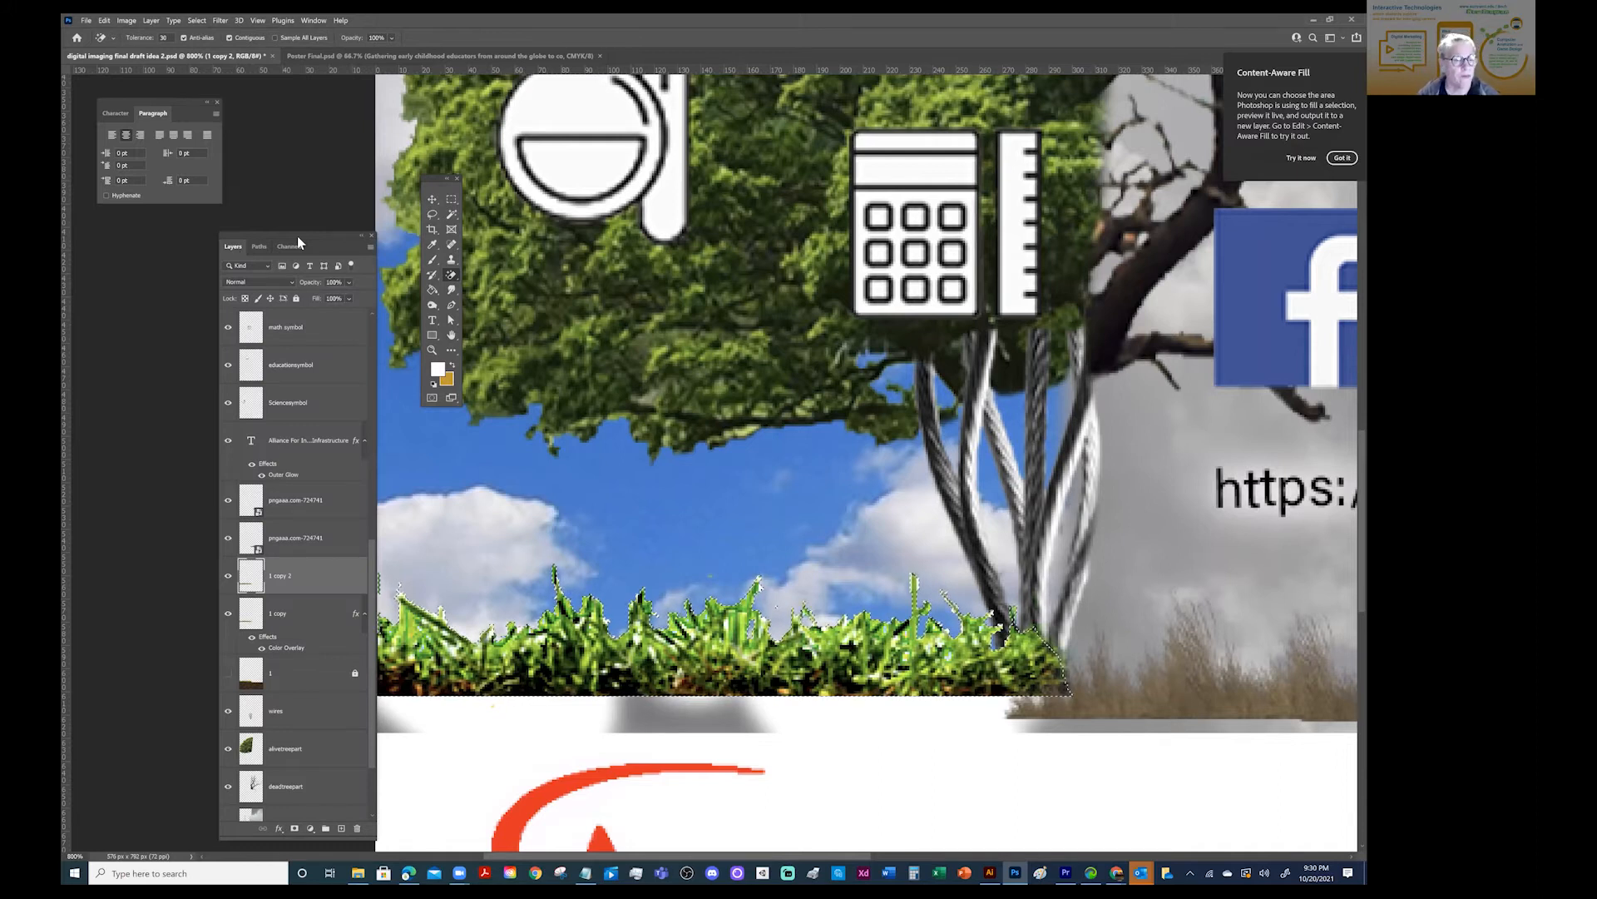
# - Convert the grass selection into a work path using the offered tolerance
pyautogui.click(259, 246)
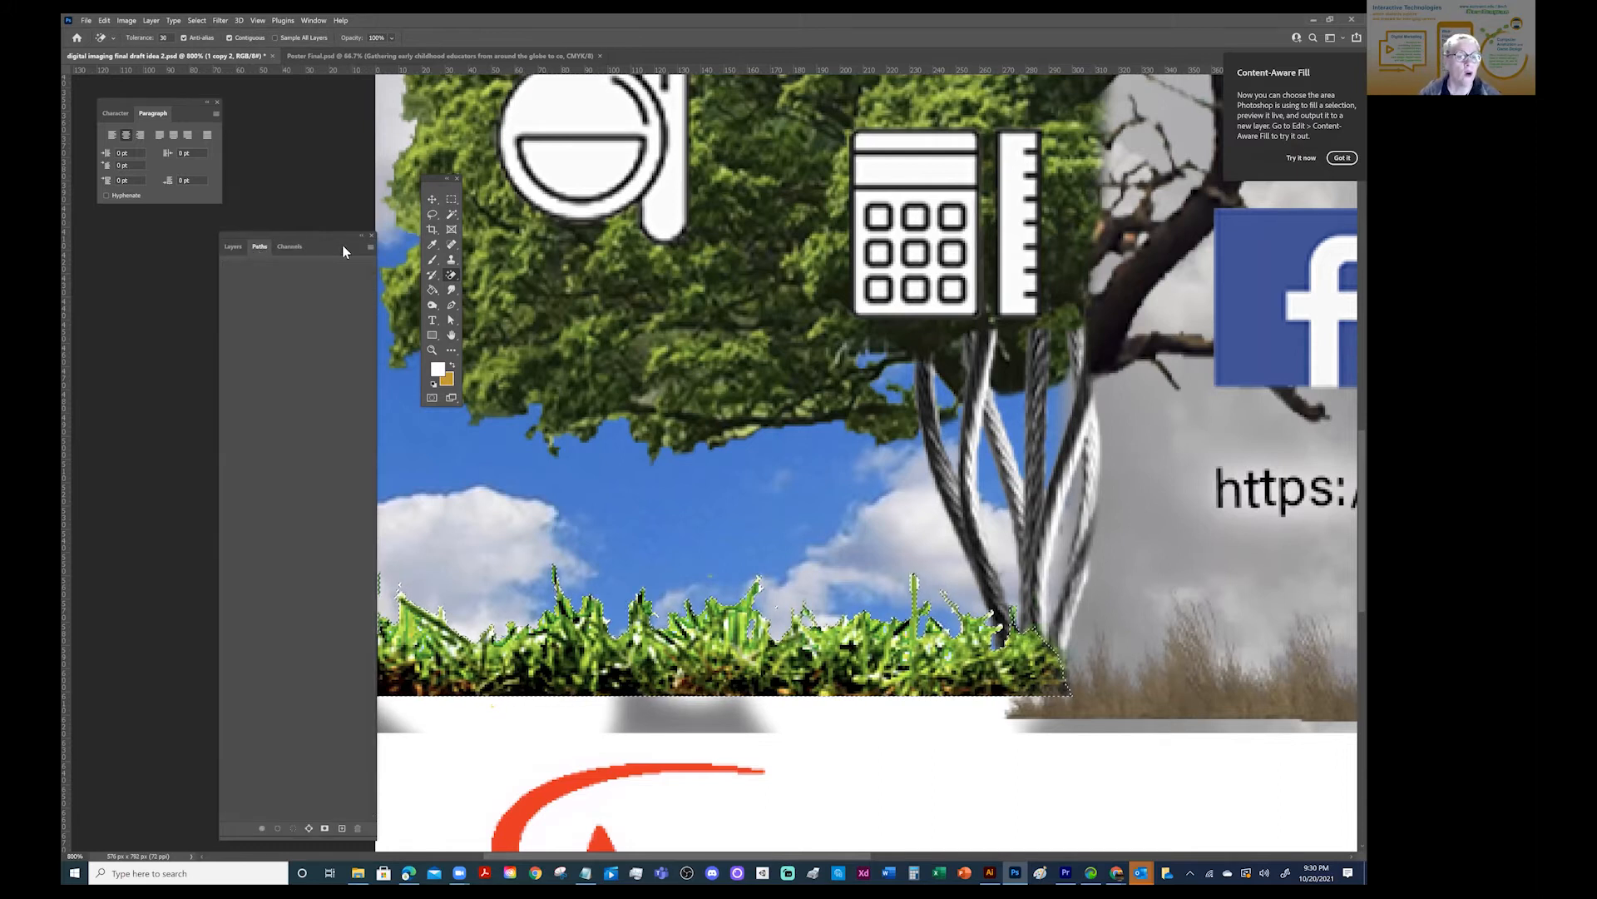
pyautogui.click(370, 248)
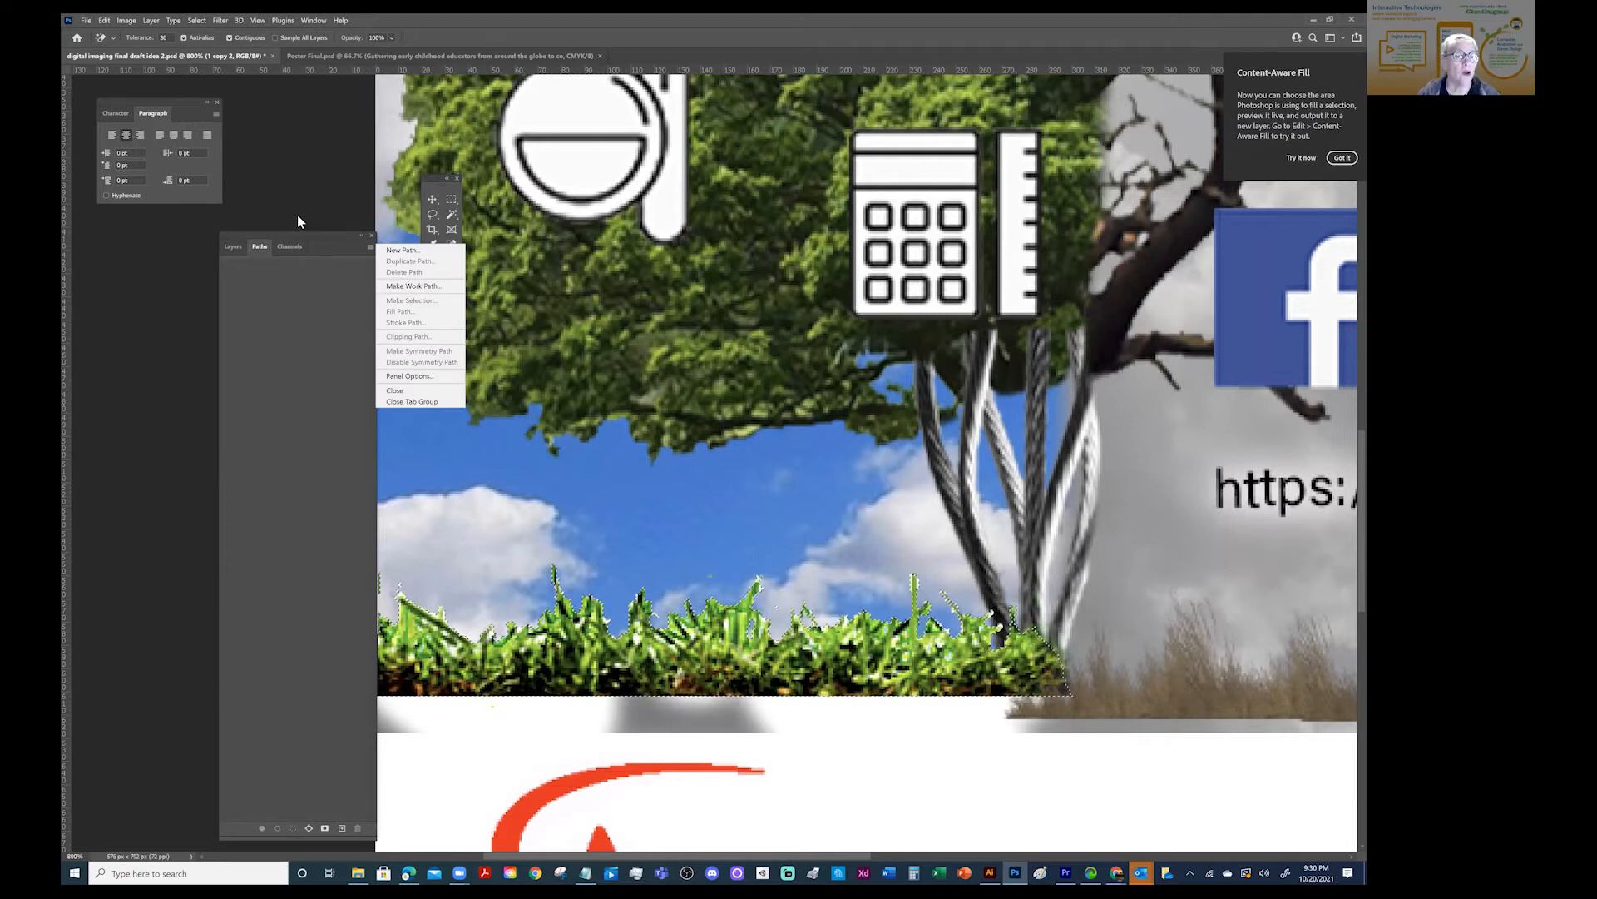
pyautogui.click(226, 246)
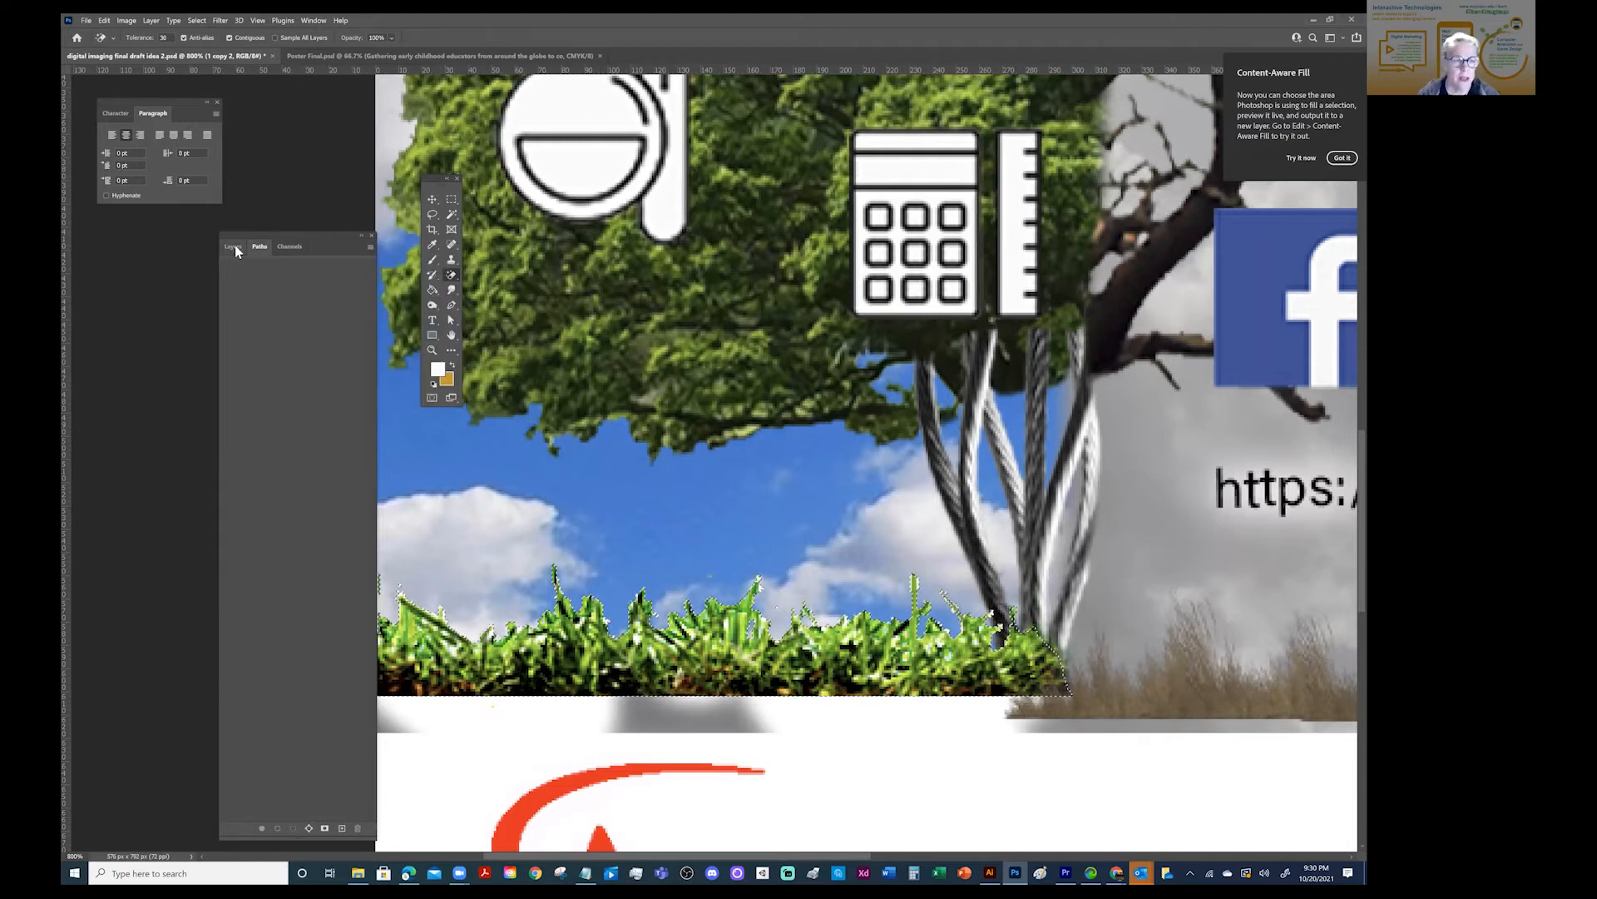
pyautogui.click(233, 249)
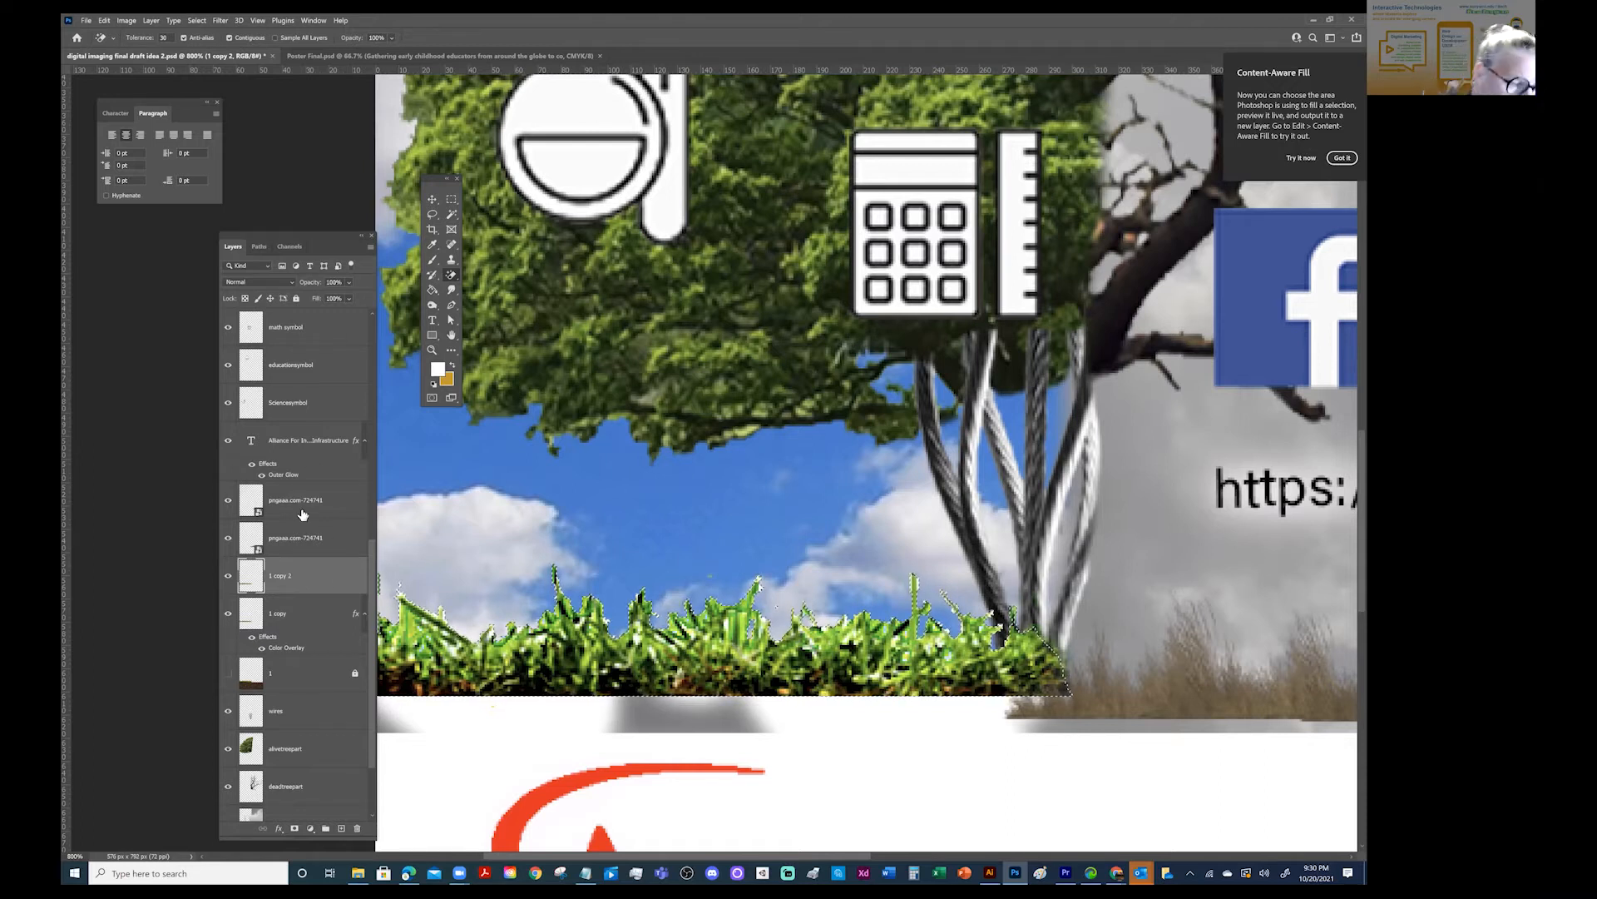
pyautogui.click(253, 247)
pyautogui.click(369, 246)
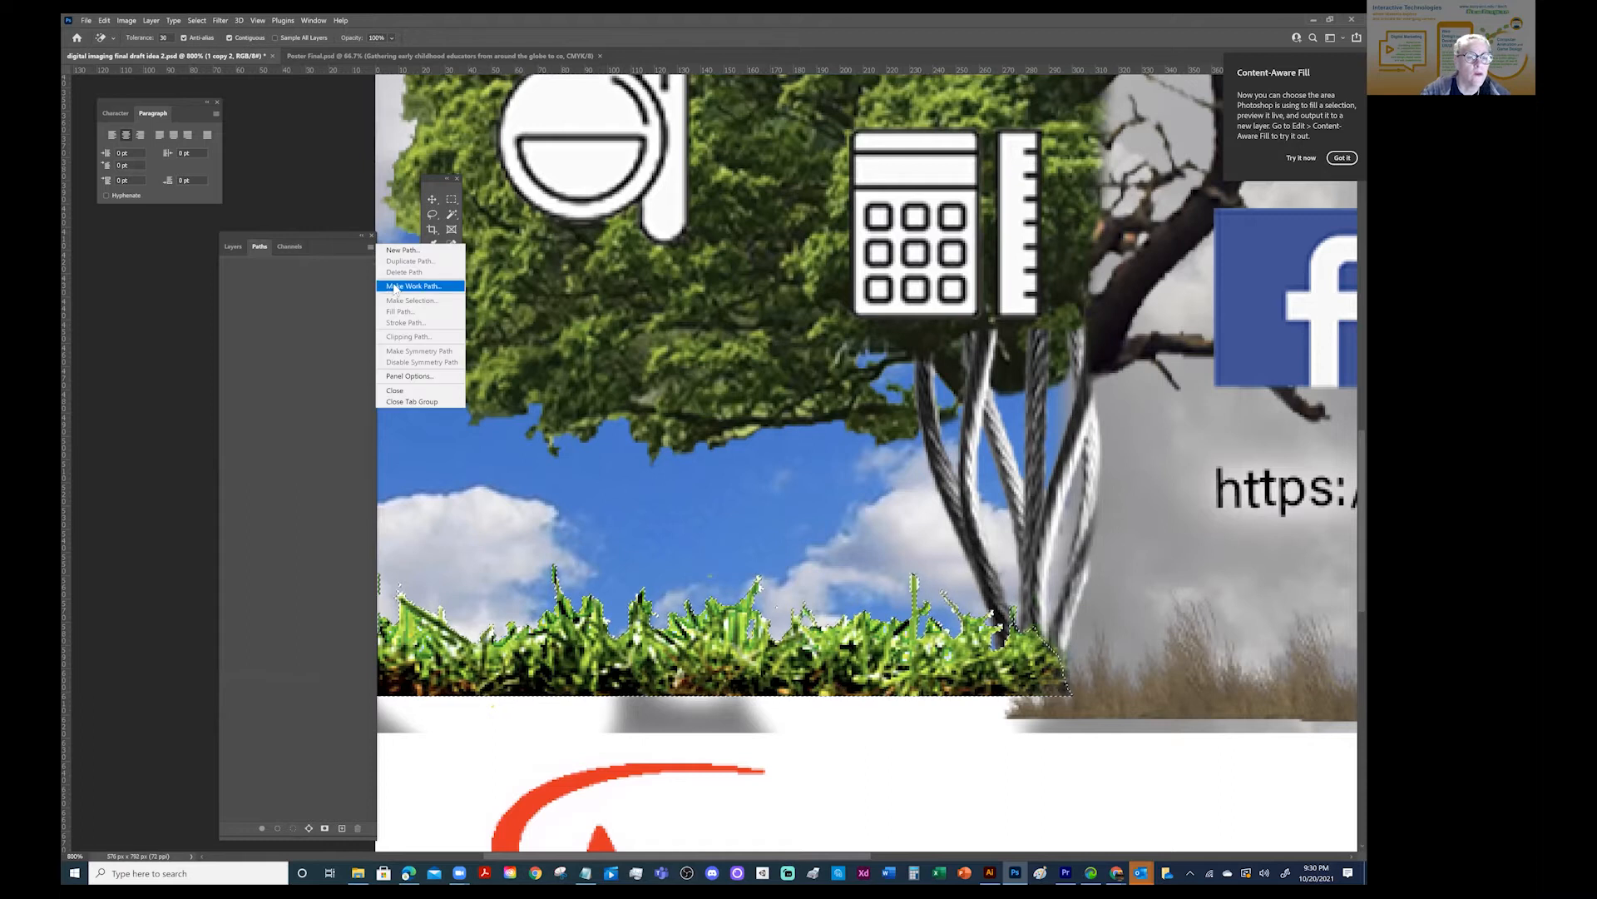
pyautogui.click(393, 286)
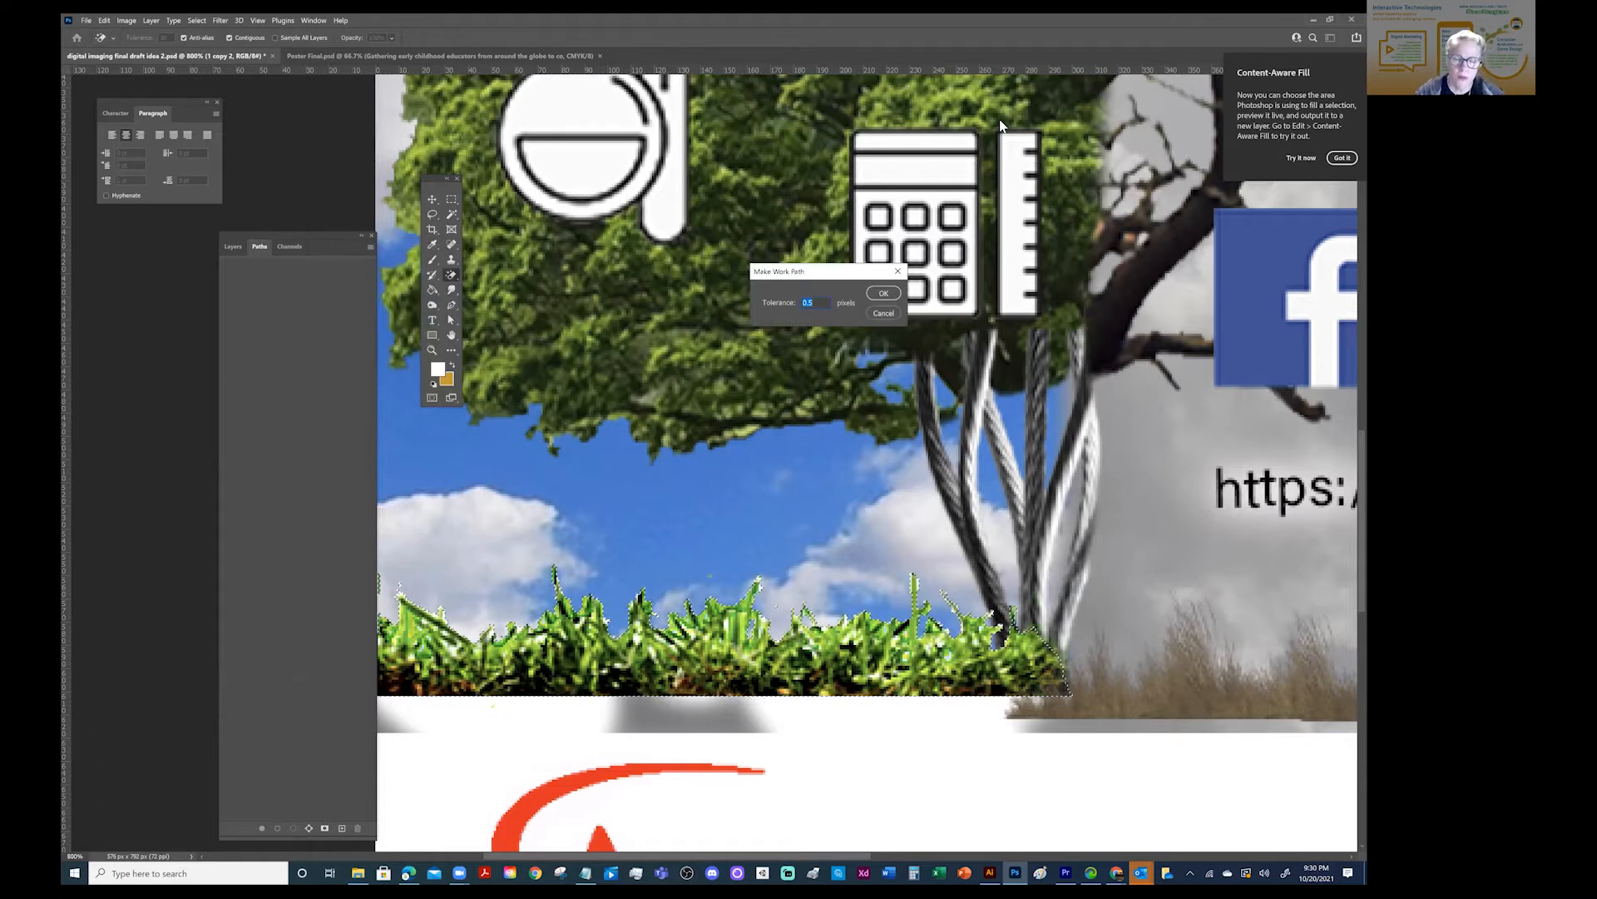
pyautogui.click(887, 292)
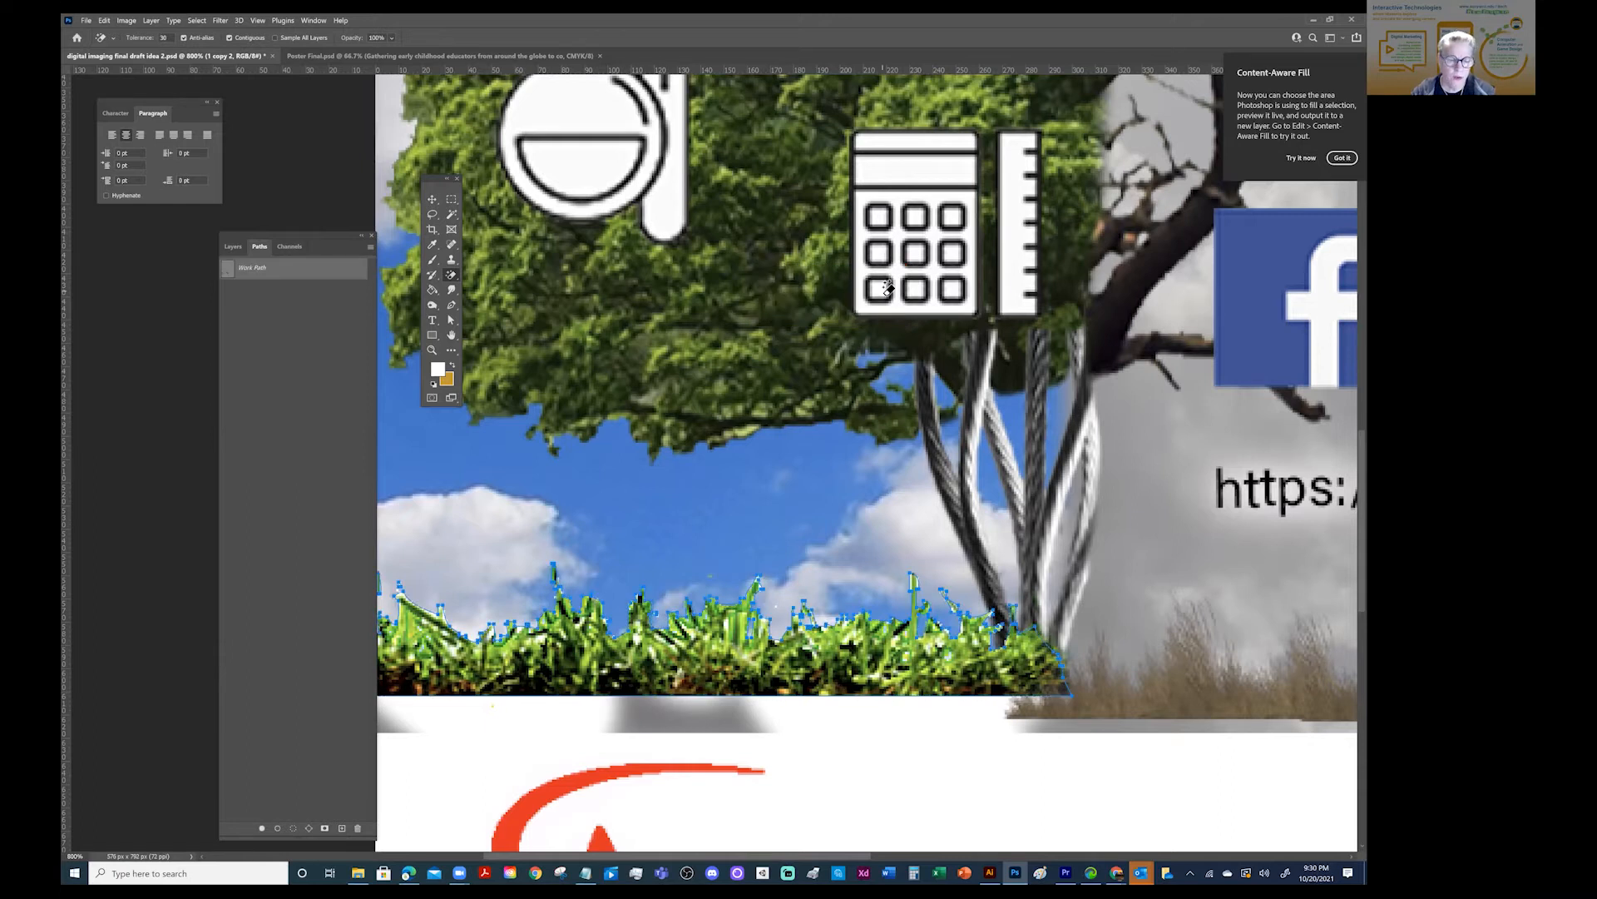
# - Switch to the Brush tool and reduce its tip to a very small size for tracing the grass edge
pyautogui.click(433, 260)
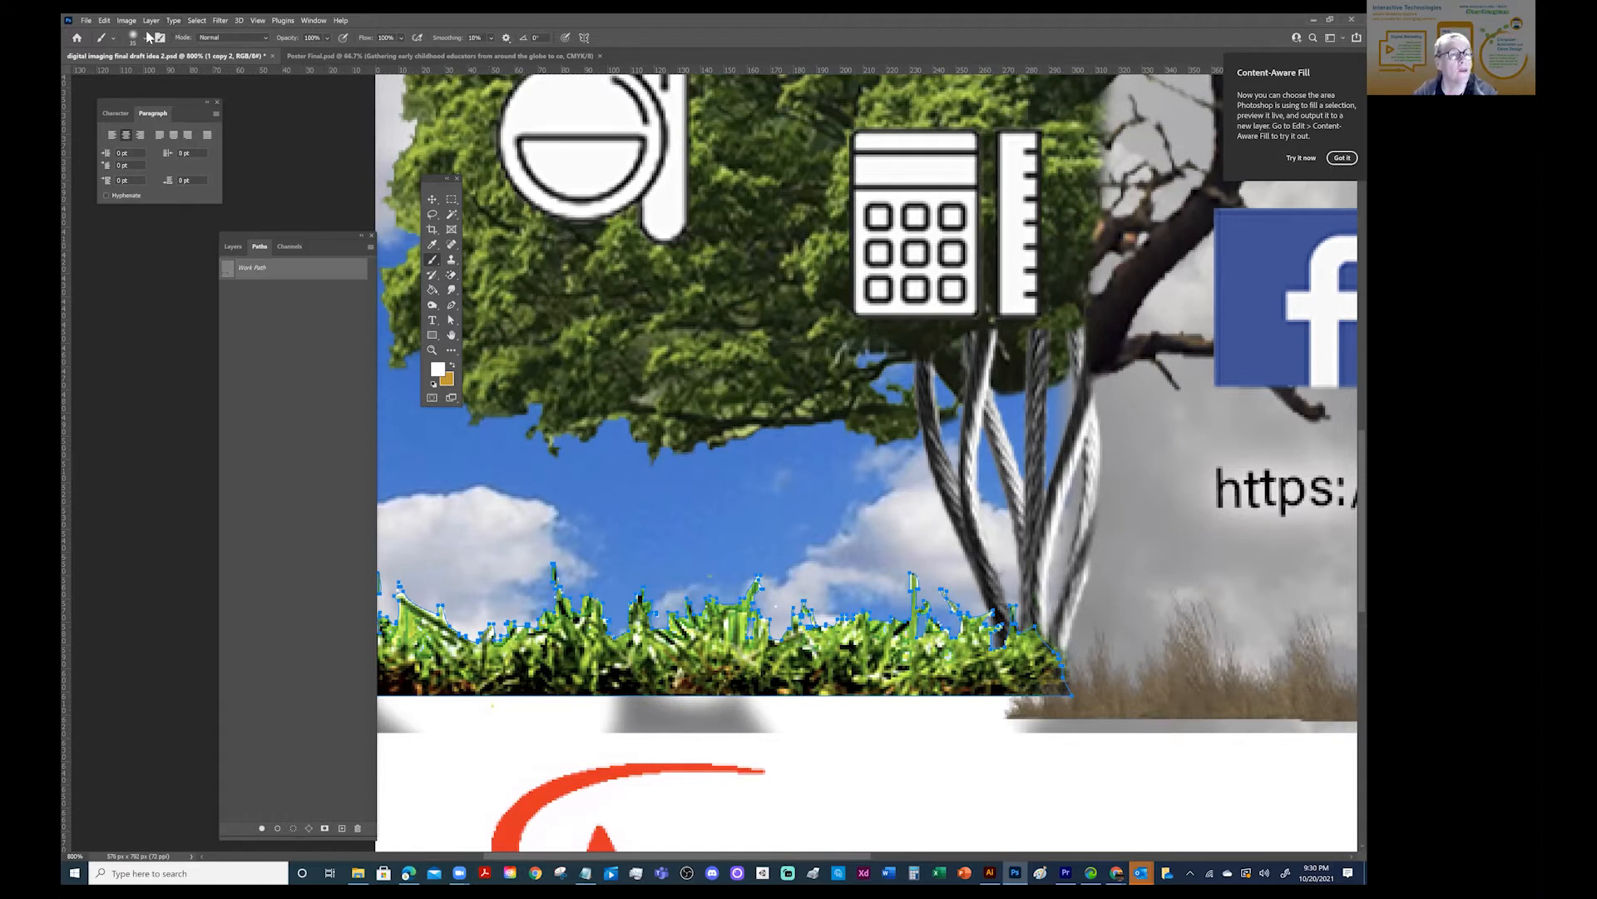
pyautogui.press('[')
pyautogui.press('[')
pyautogui.press('[')
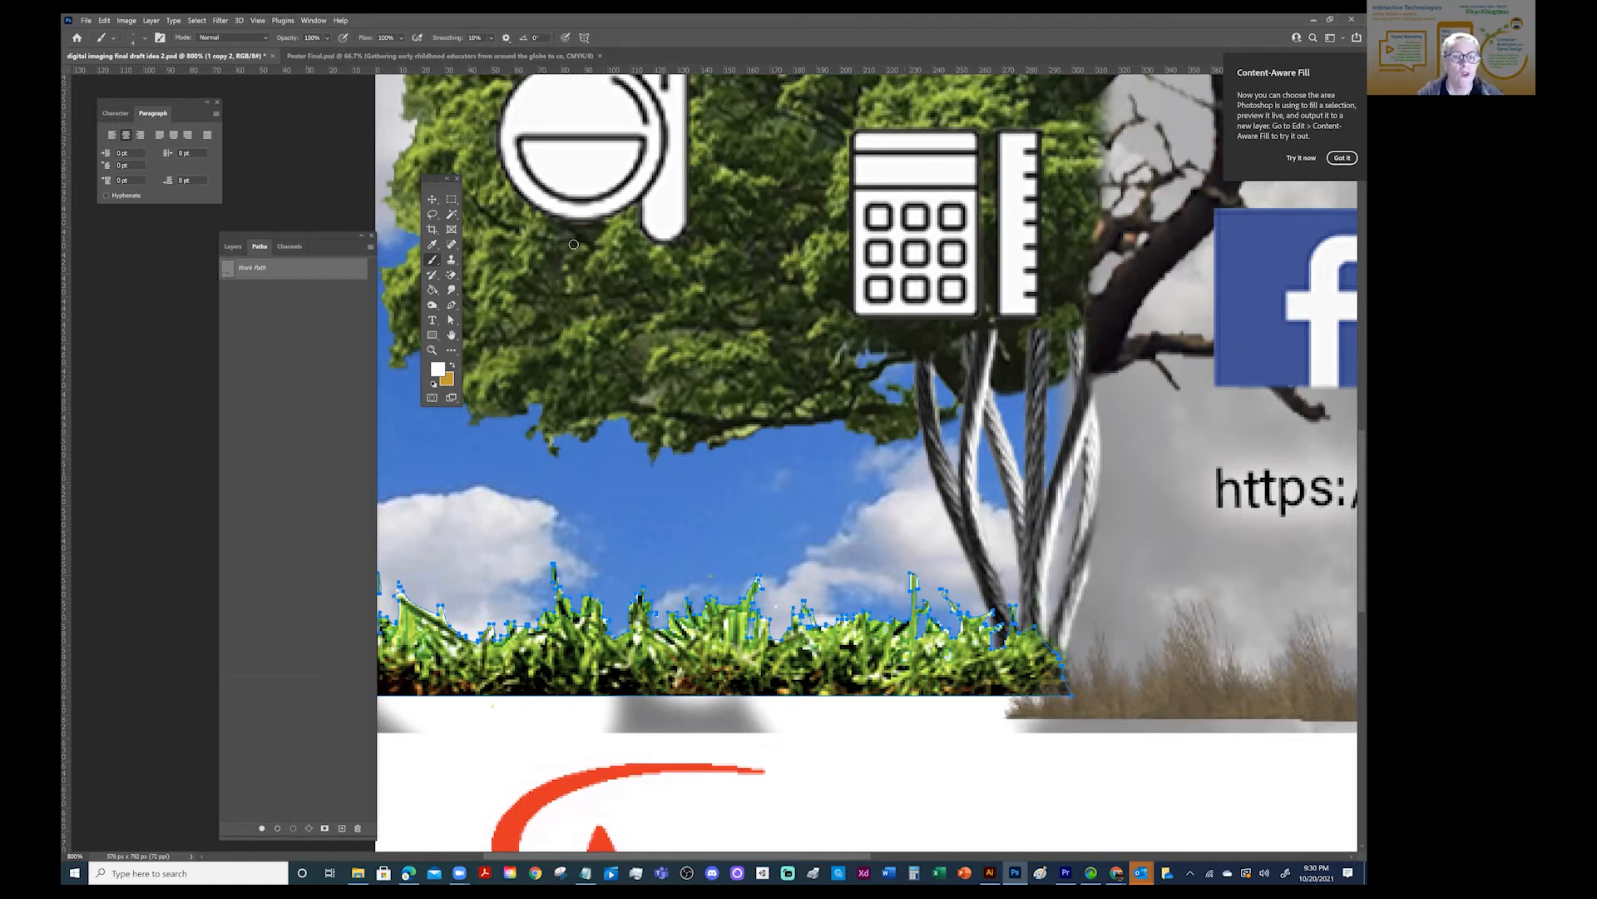
# - Save the grass work path as "Path 1"
pyautogui.click(370, 247)
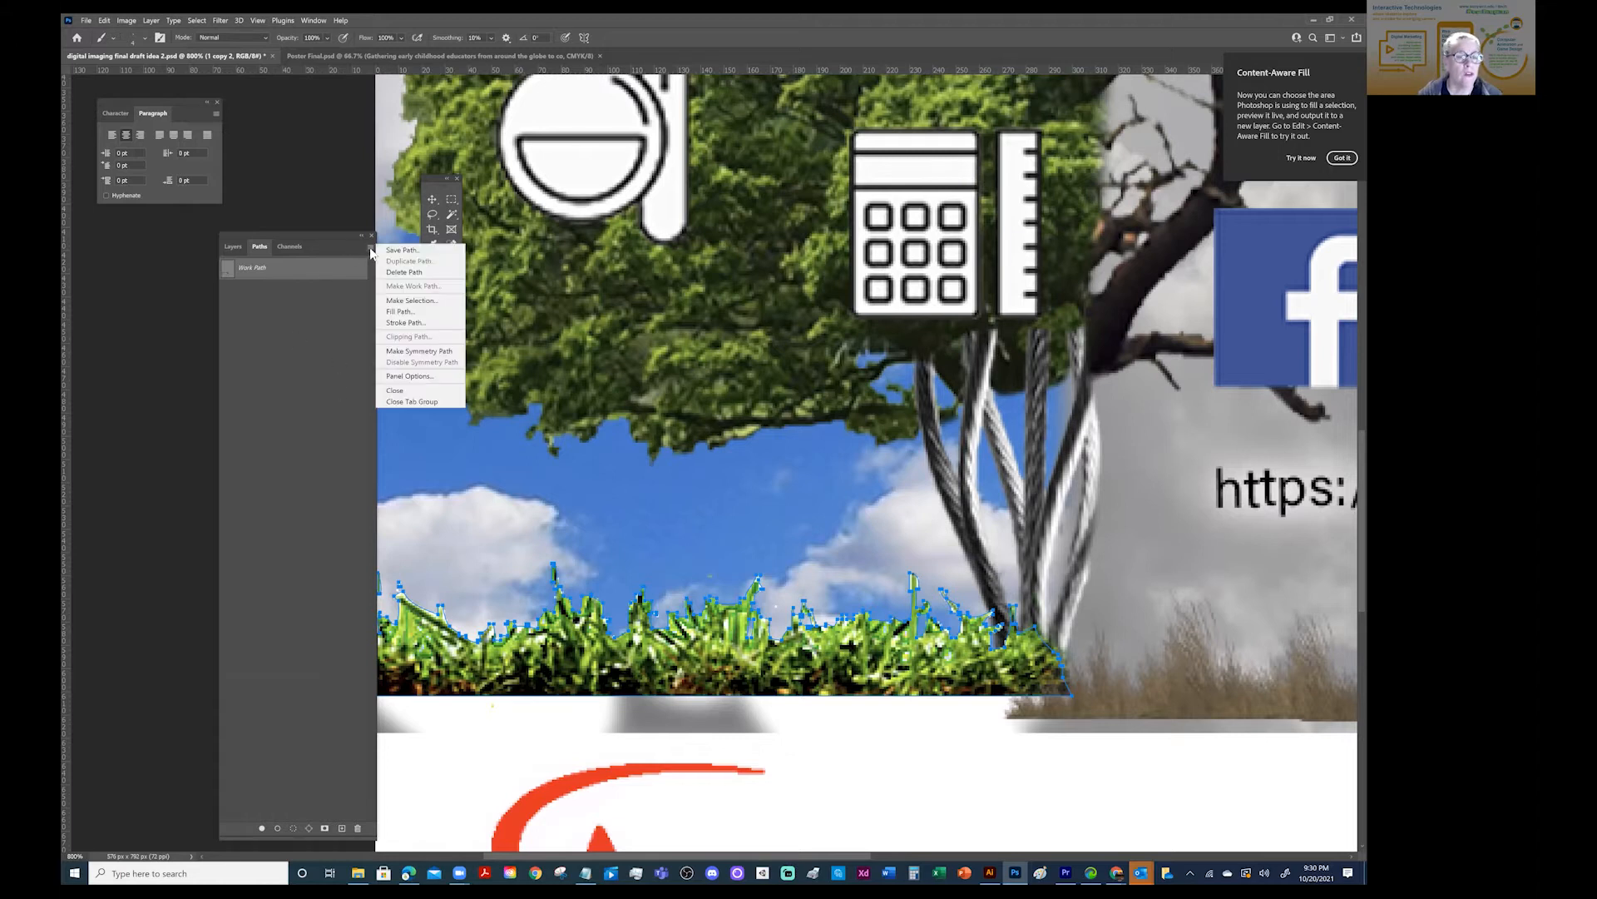
pyautogui.click(401, 256)
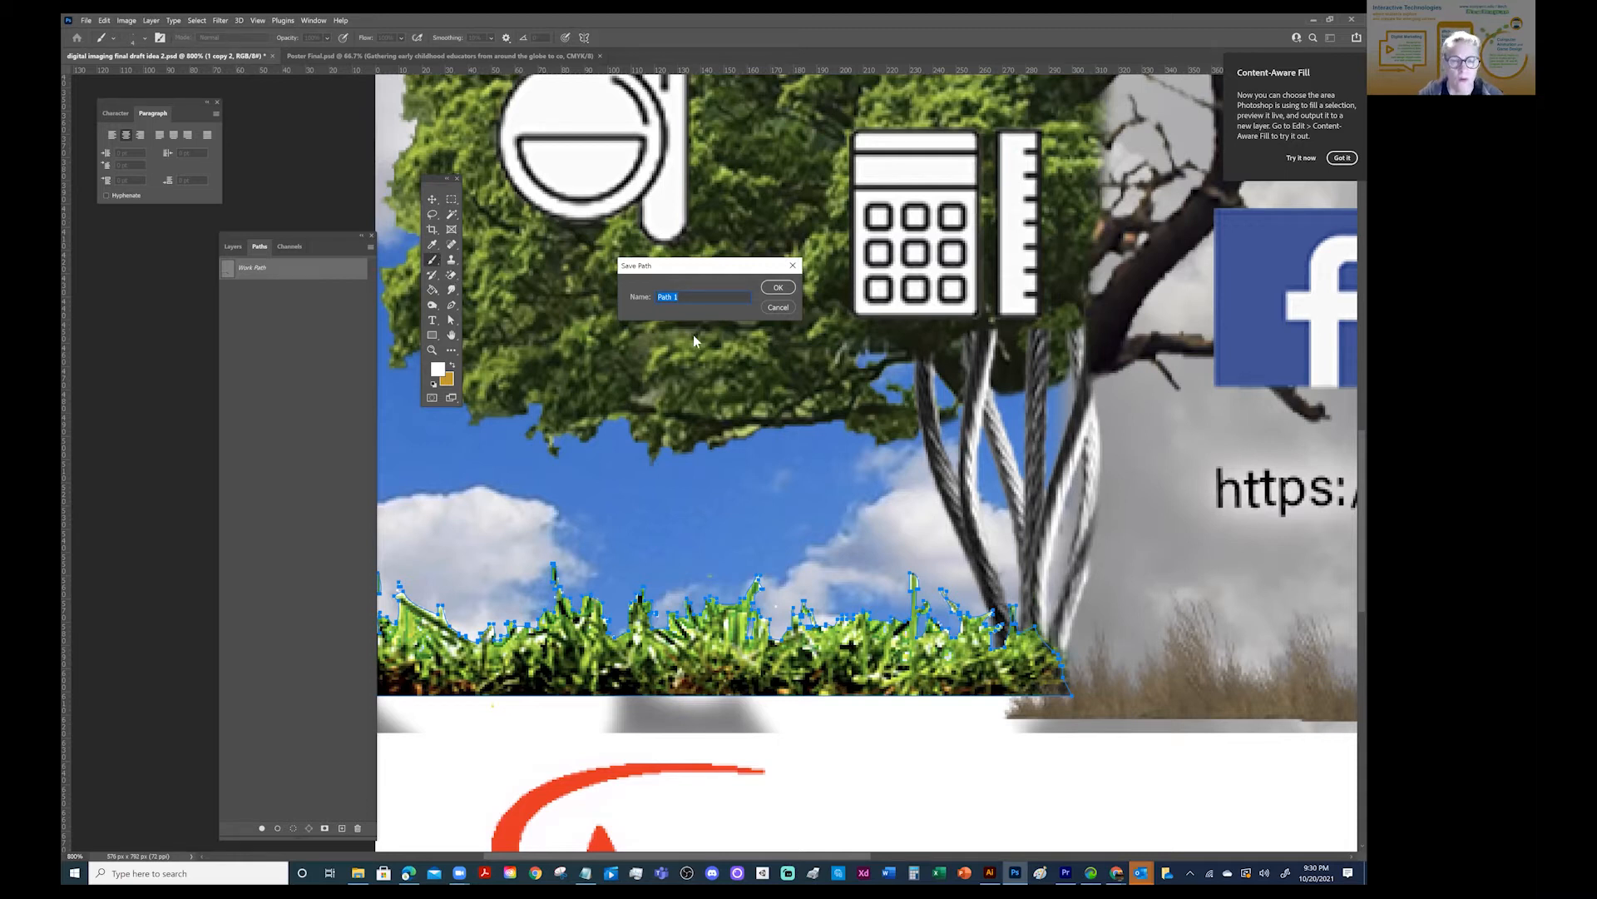
pyautogui.click(777, 287)
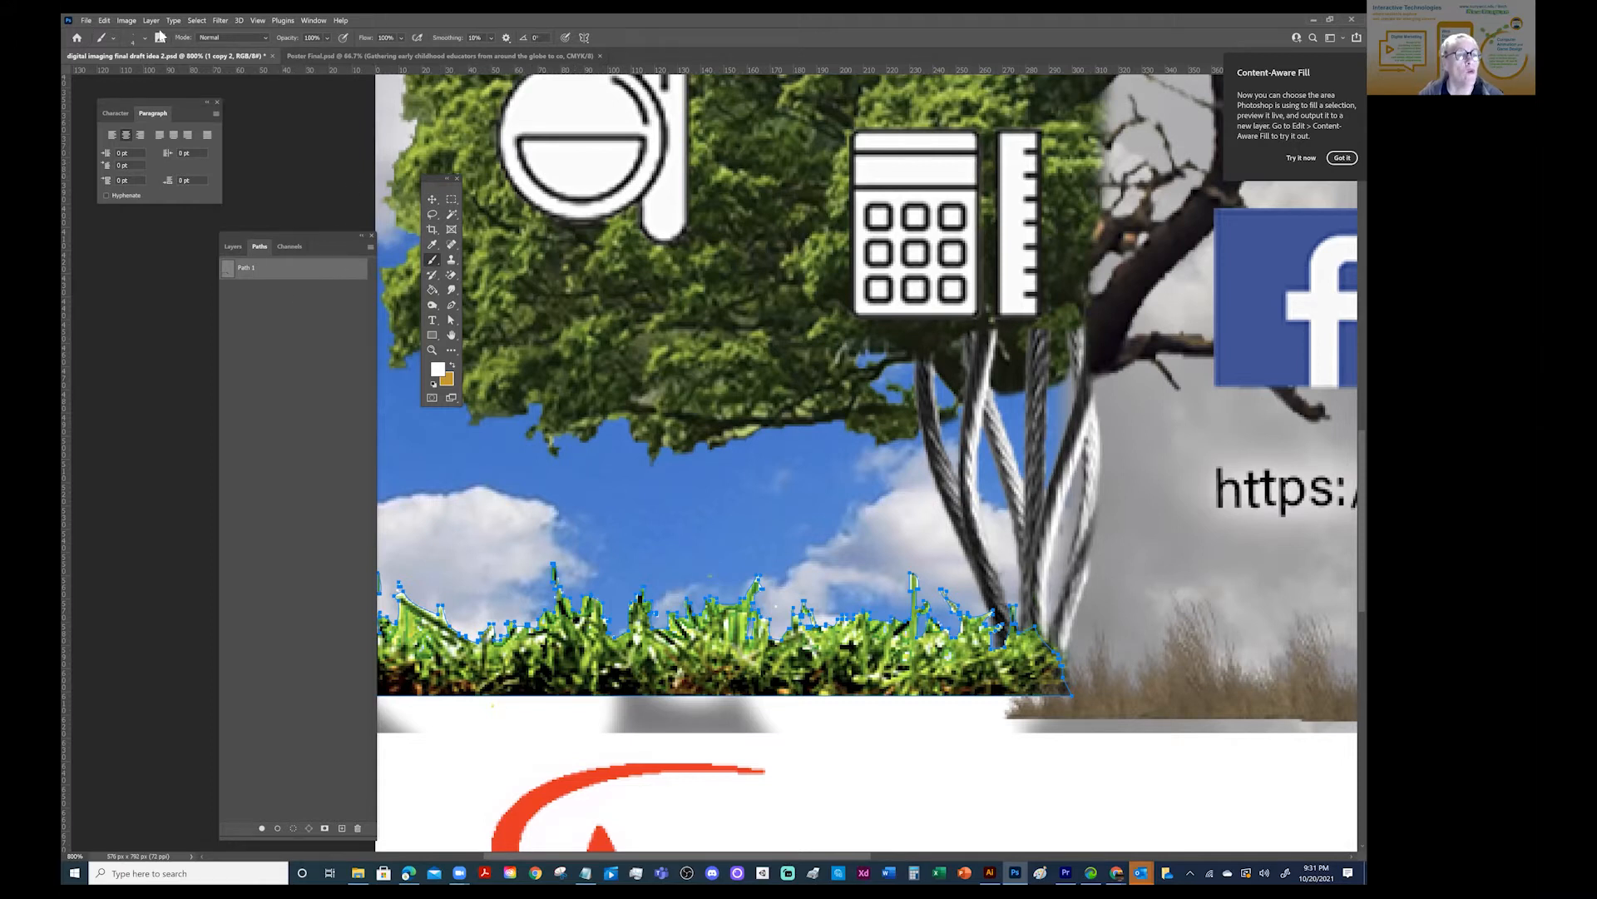
# - Set the brush mode to Clear and stroke Path 1 to erase the edge of the "1 copy 2" grass
pyautogui.click(217, 38)
pyautogui.click(201, 72)
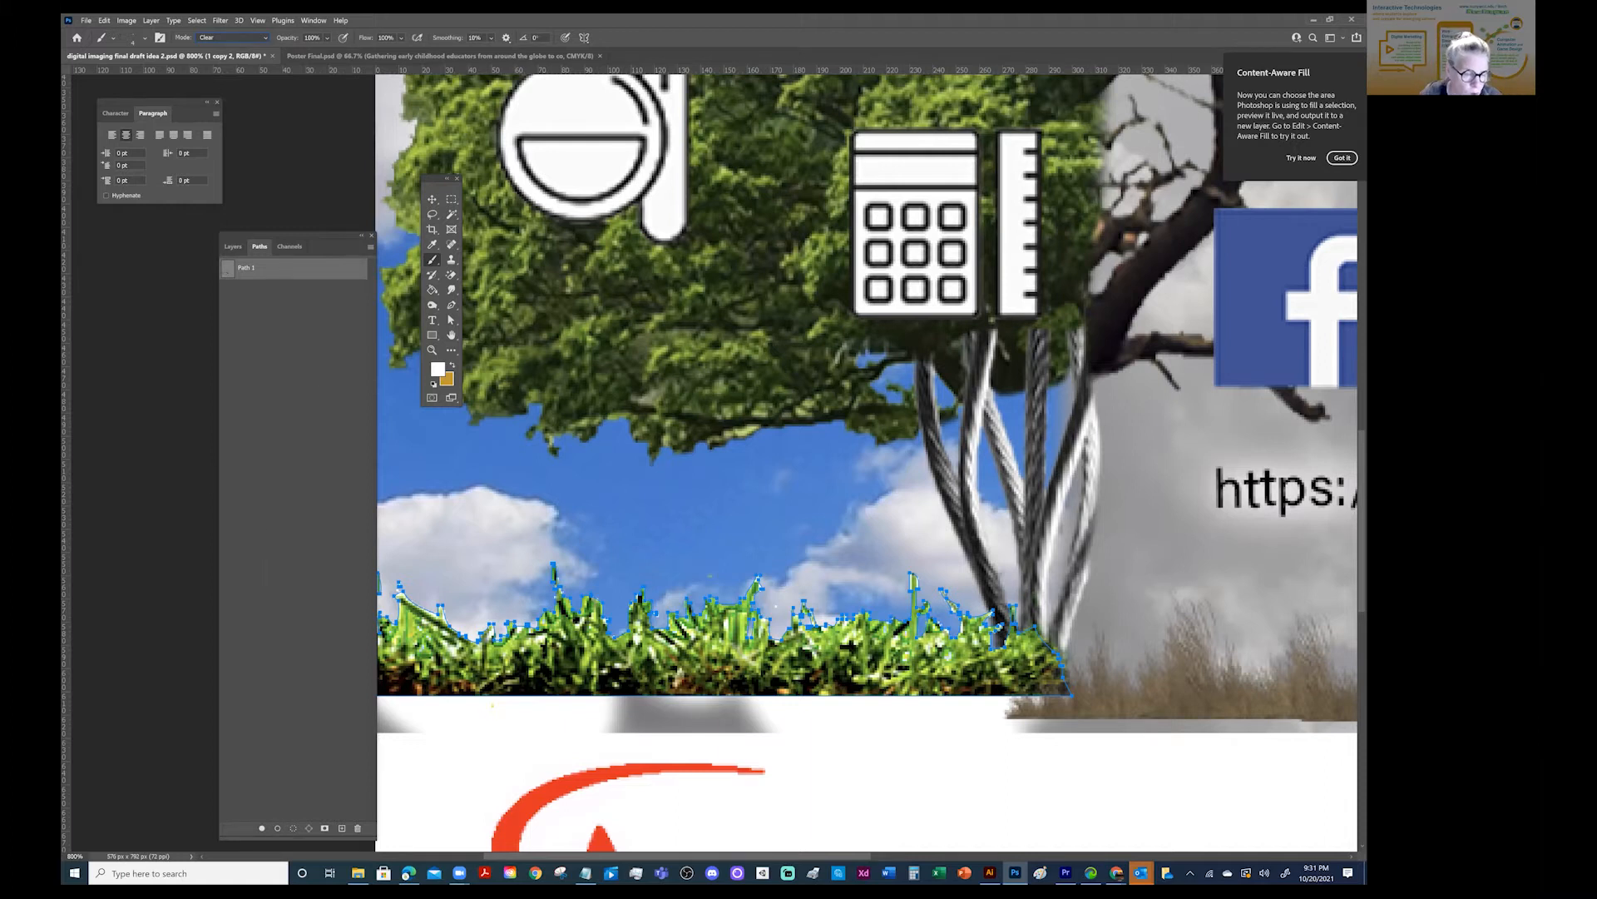
pyautogui.moveTo(283, 837); pyautogui.dragTo(288, 385)
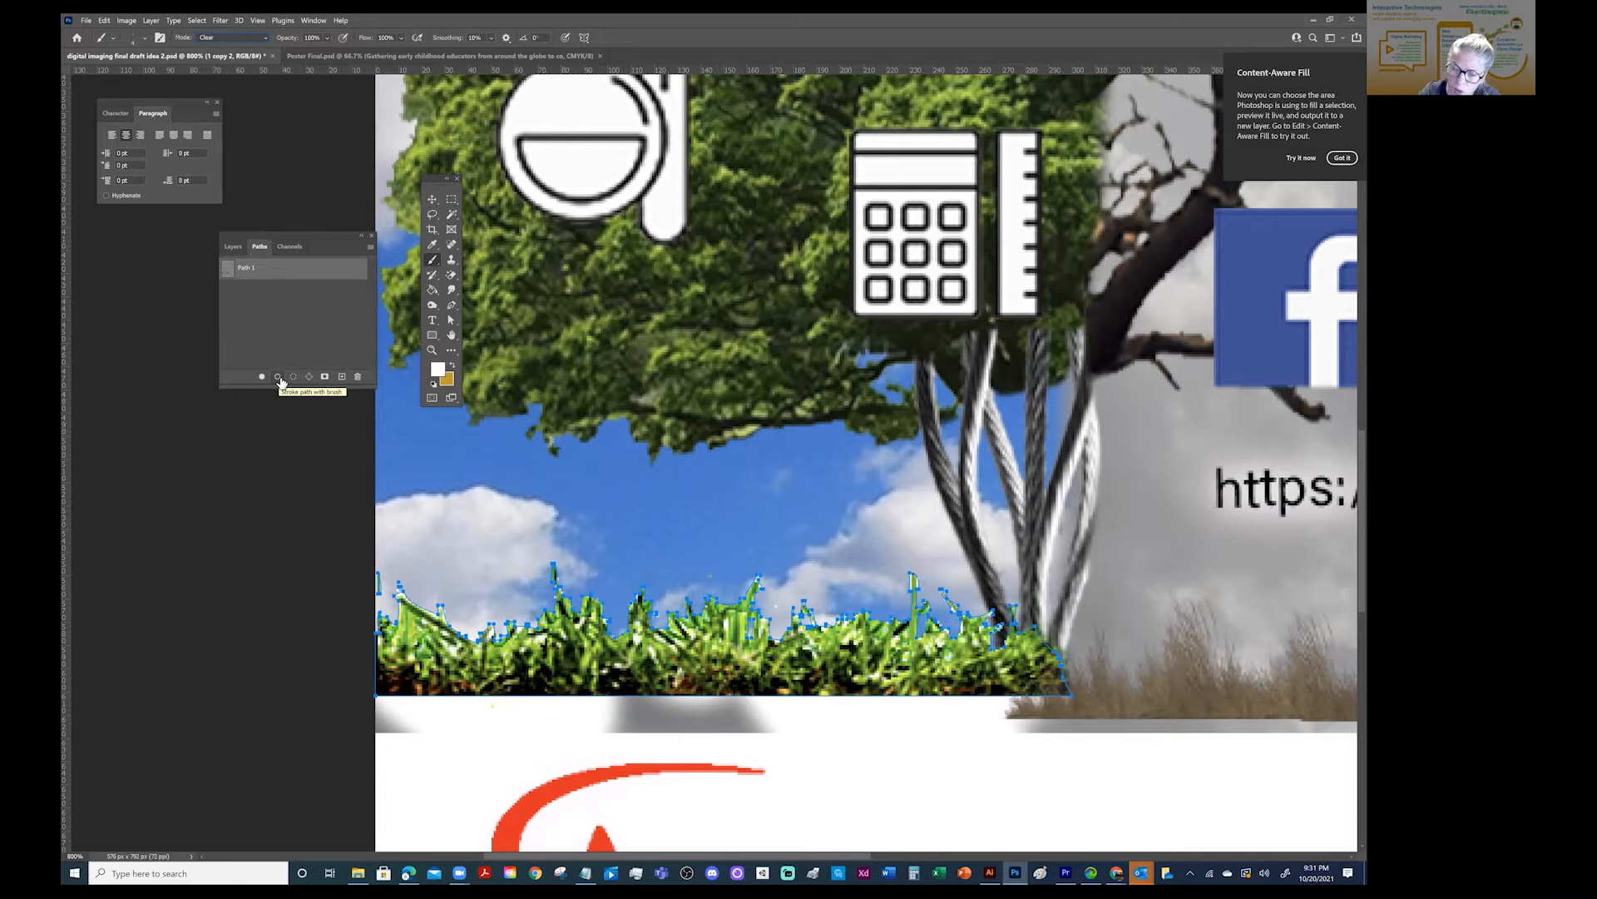
pyautogui.click(281, 379)
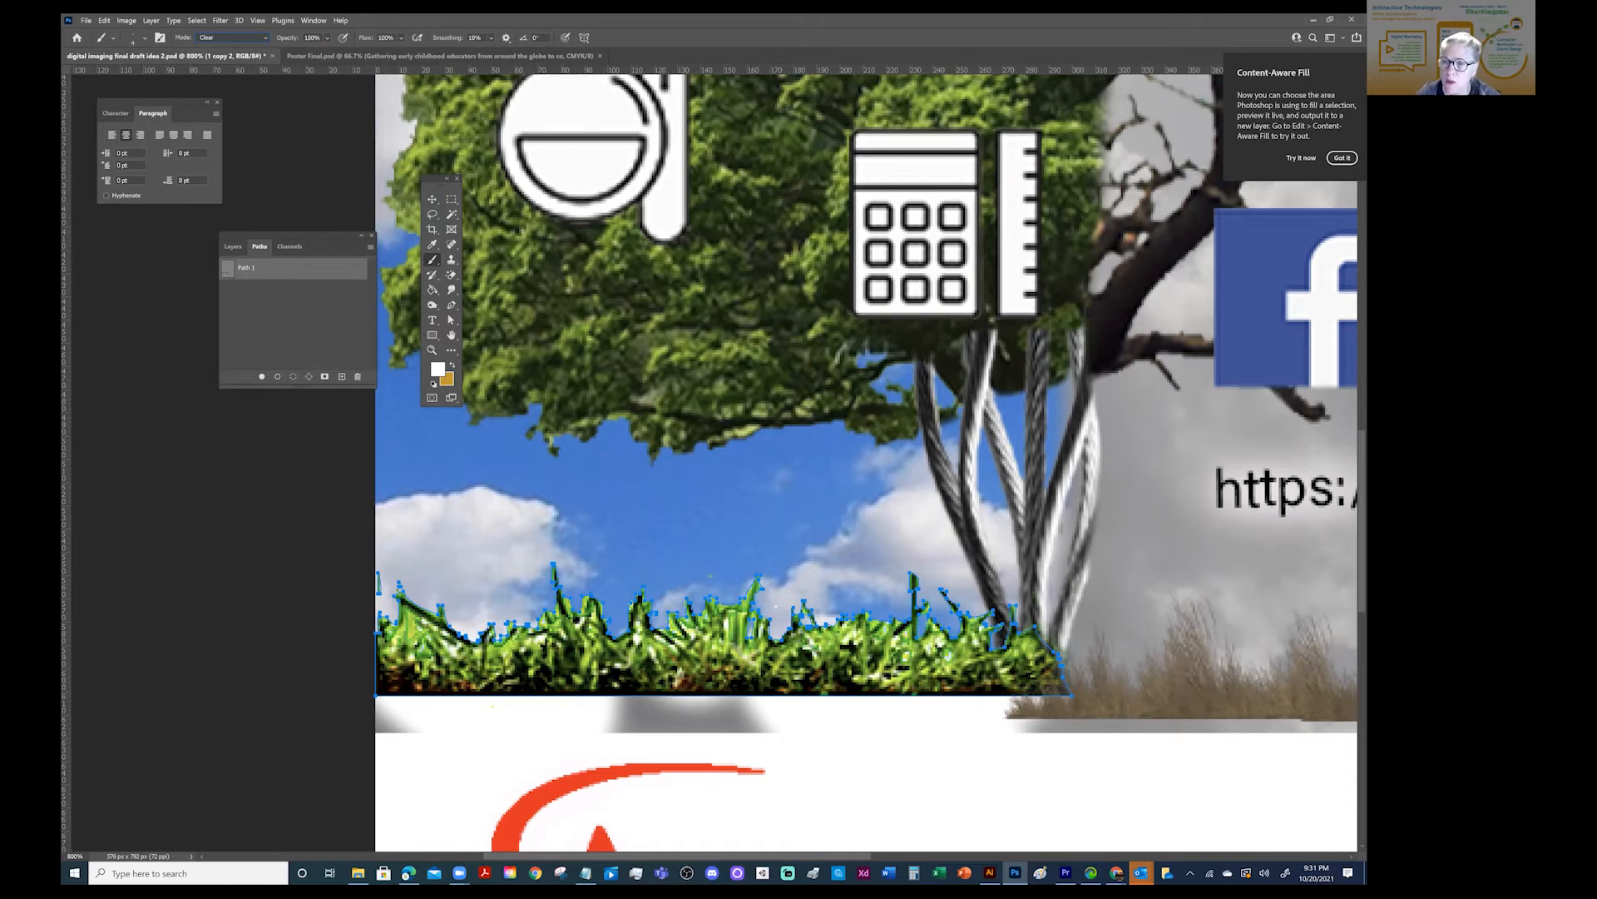
# - Stroke Path 1 with the Clear brush on the "1 copy" layer to erase its white grass fringe
pyautogui.click(230, 246)
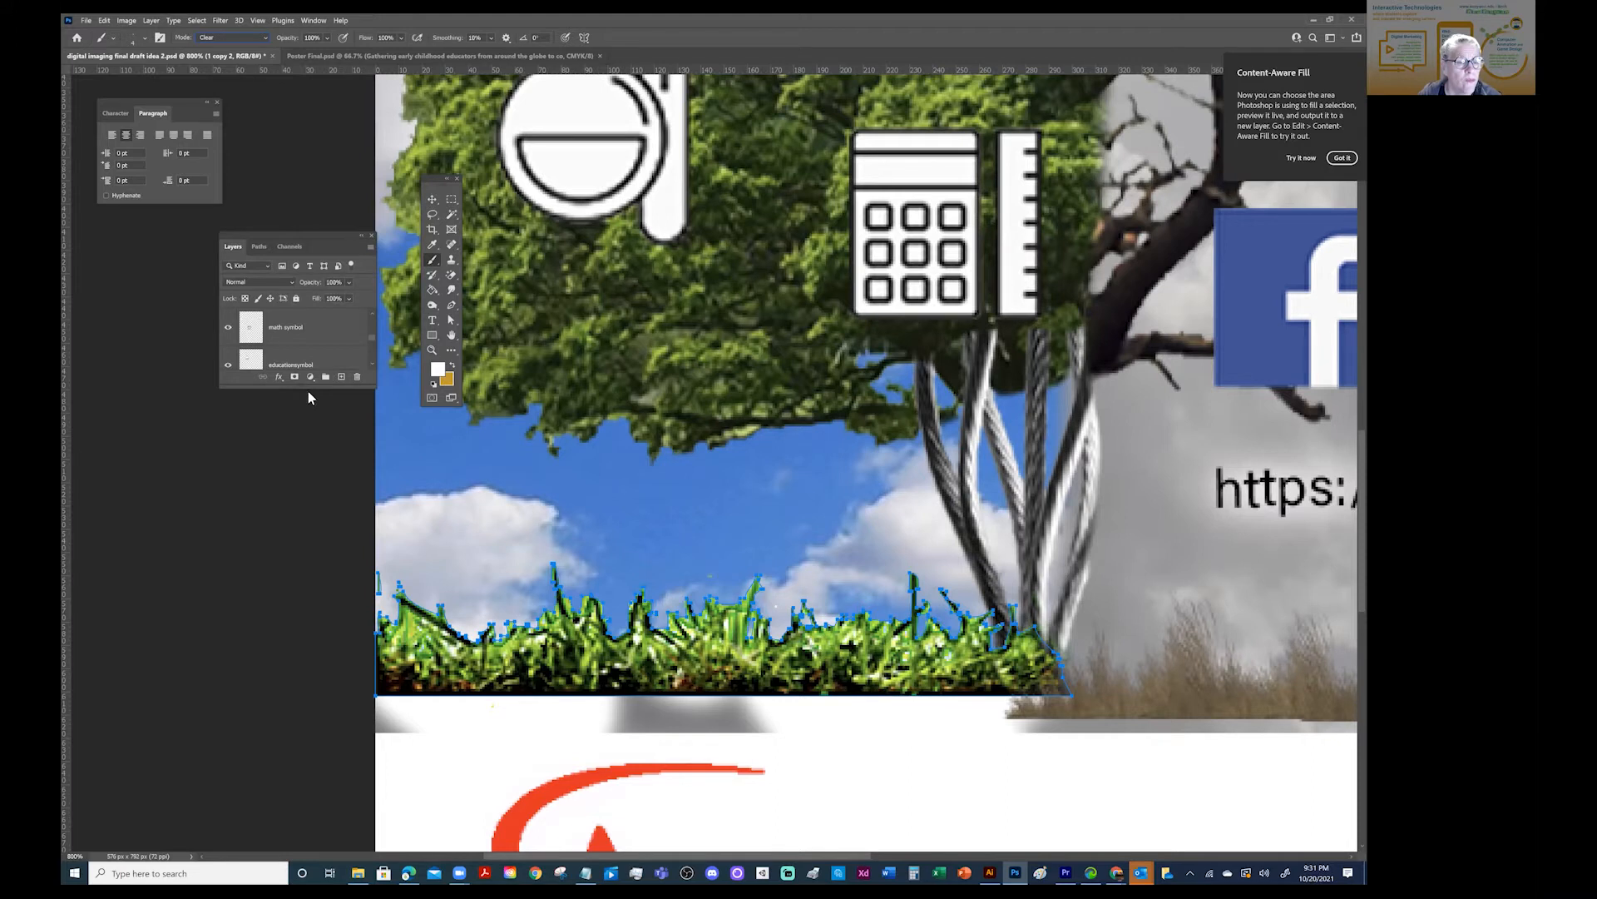
pyautogui.moveTo(308, 388); pyautogui.dragTo(308, 770)
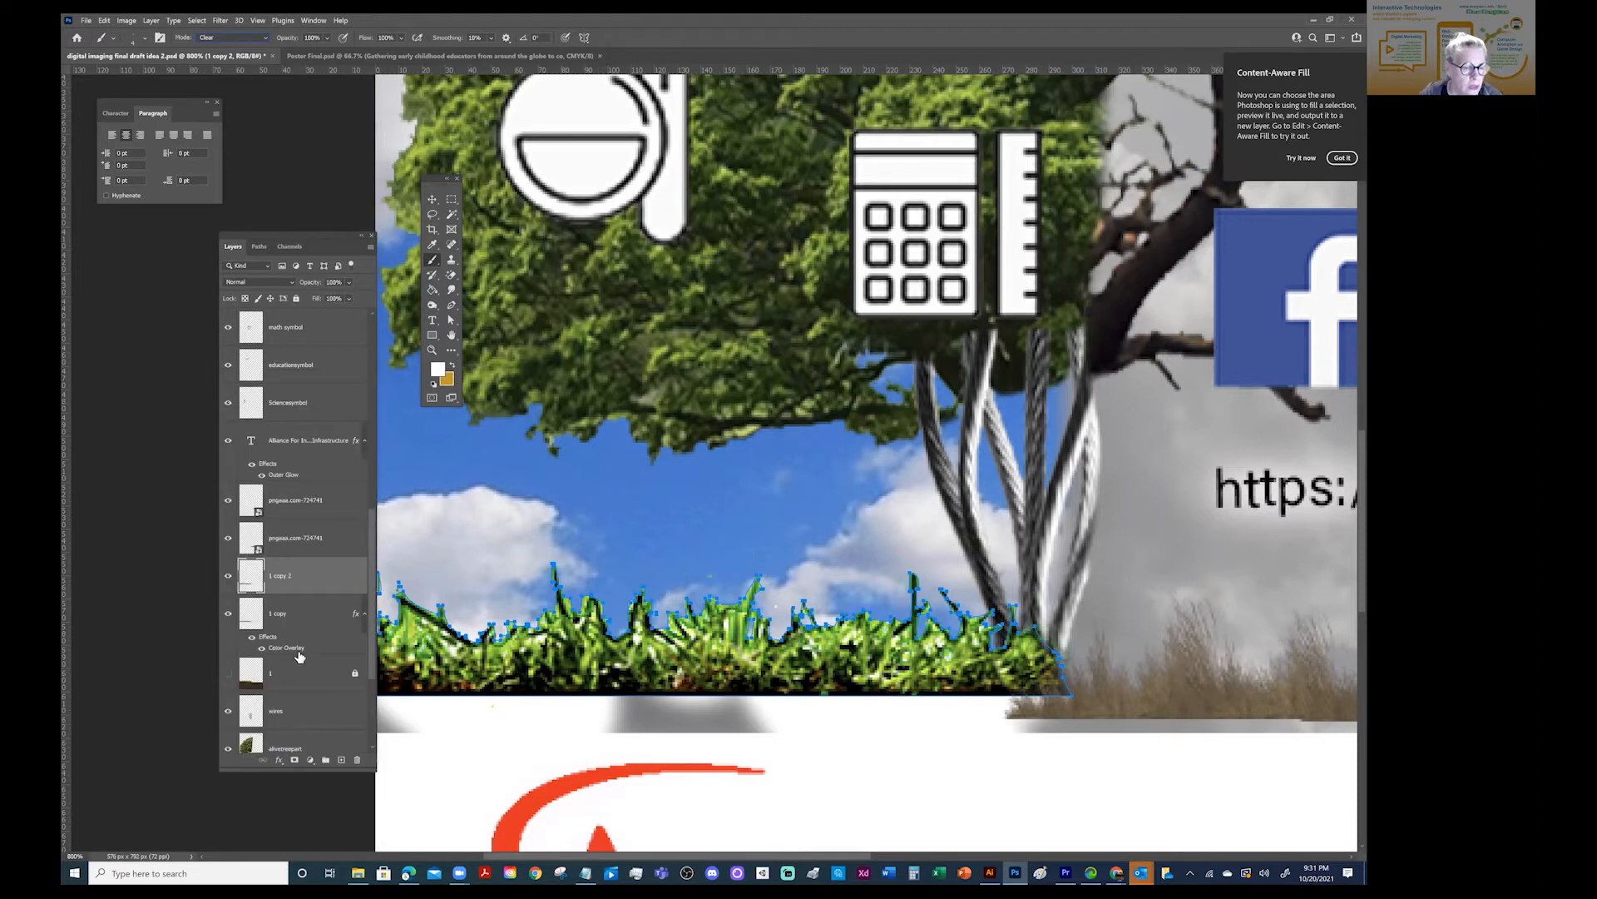
pyautogui.click(295, 613)
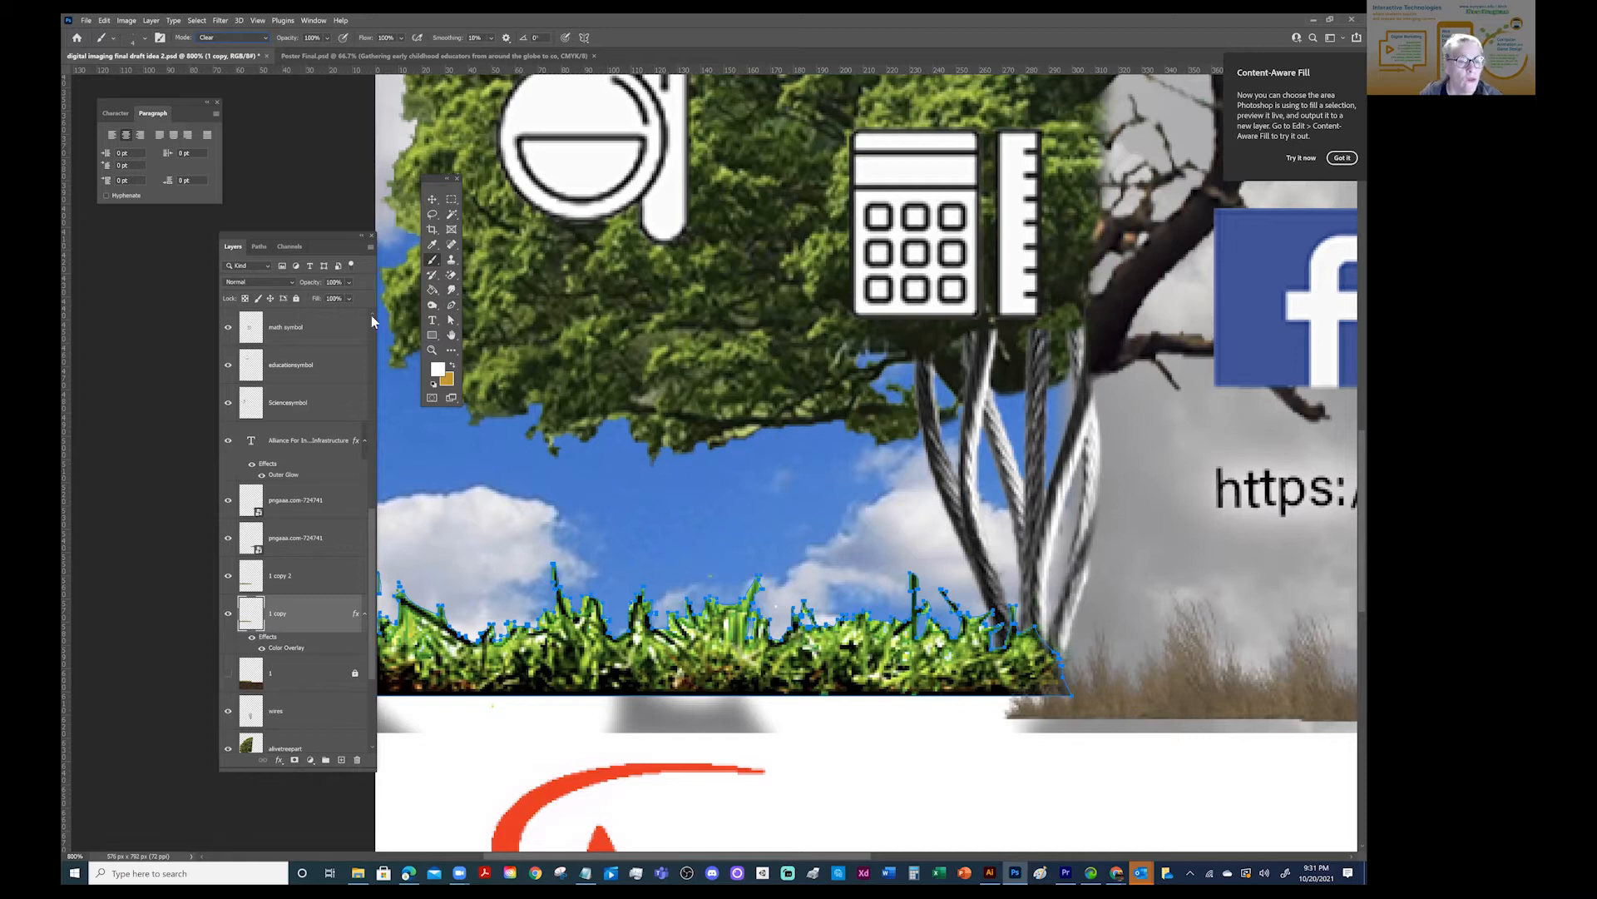
pyautogui.click(259, 246)
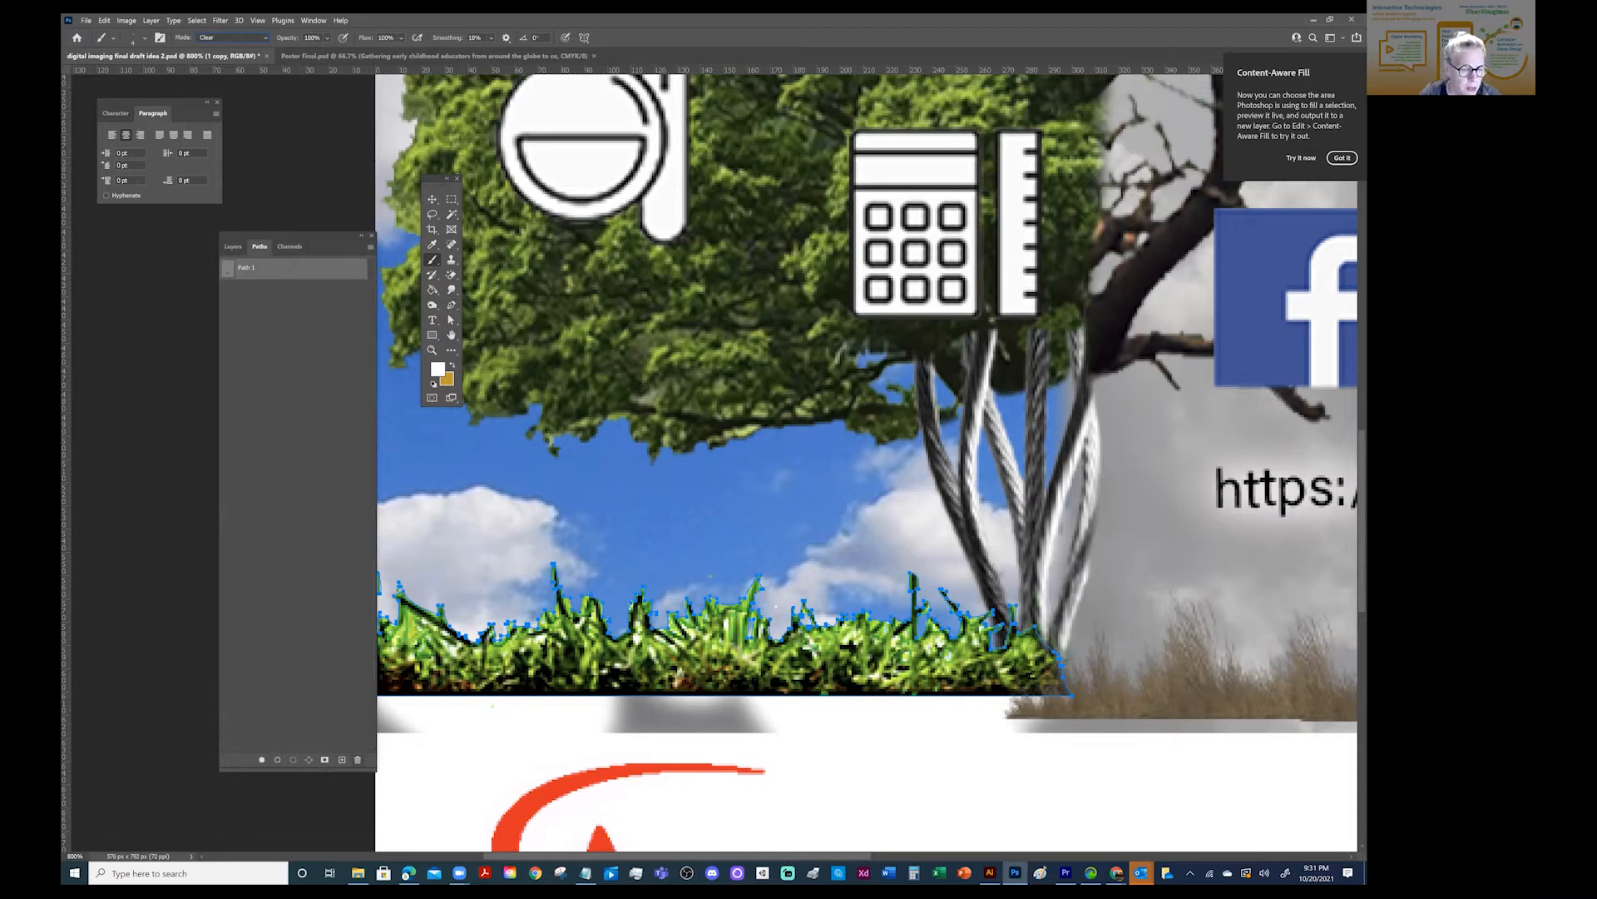
pyautogui.click(277, 759)
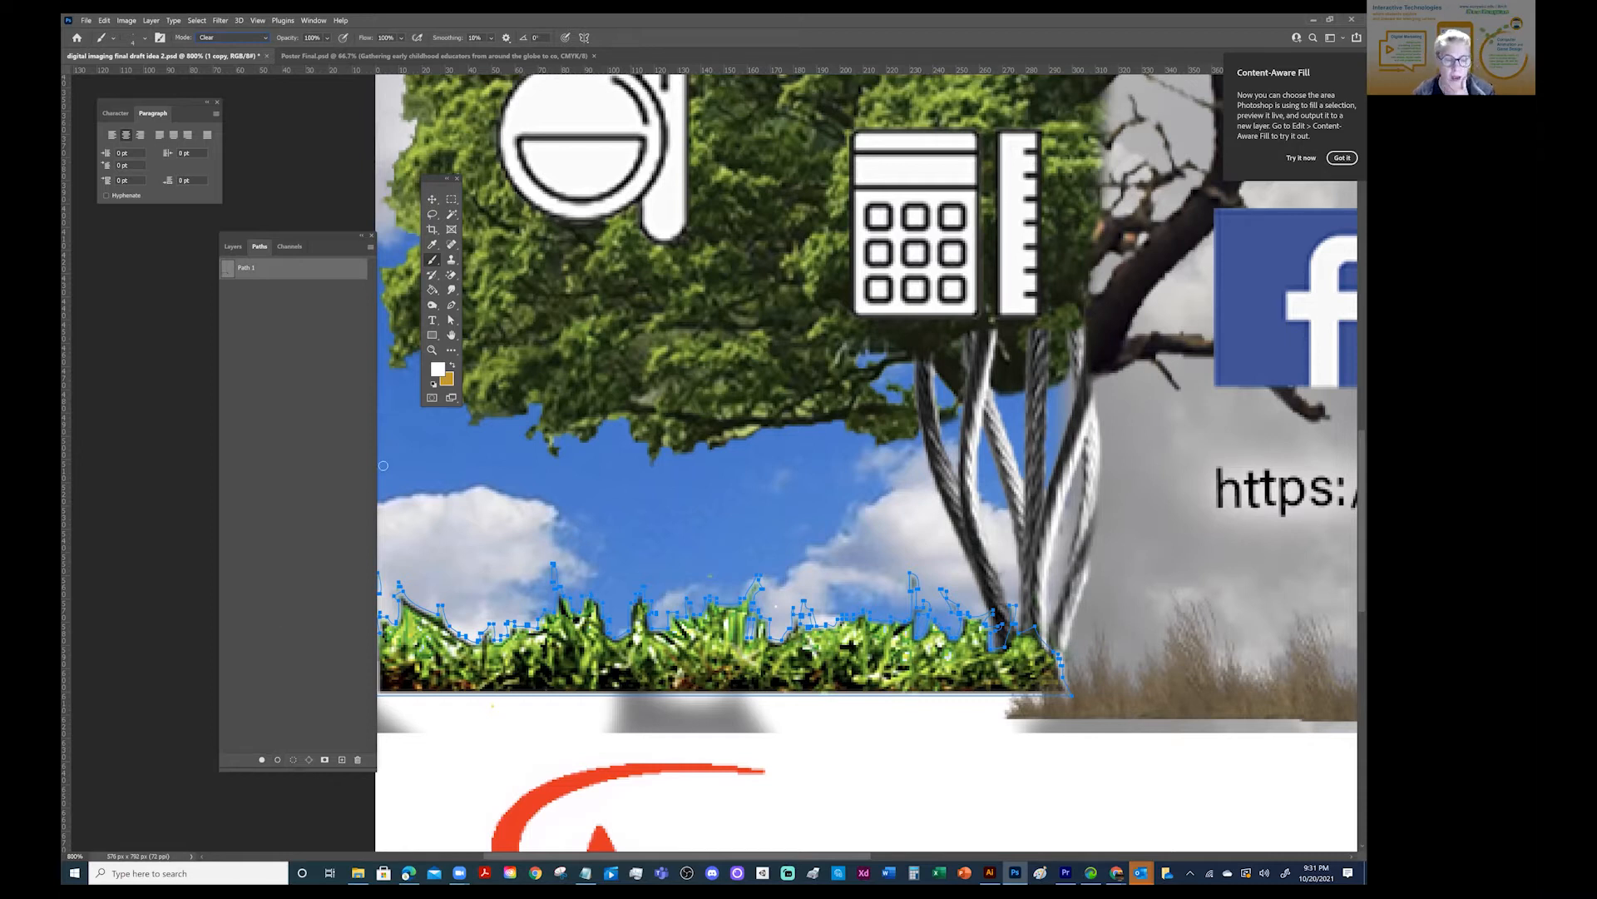
# - Deselect Path 1 and switch to the regular Eraser tool
pyautogui.click(269, 303)
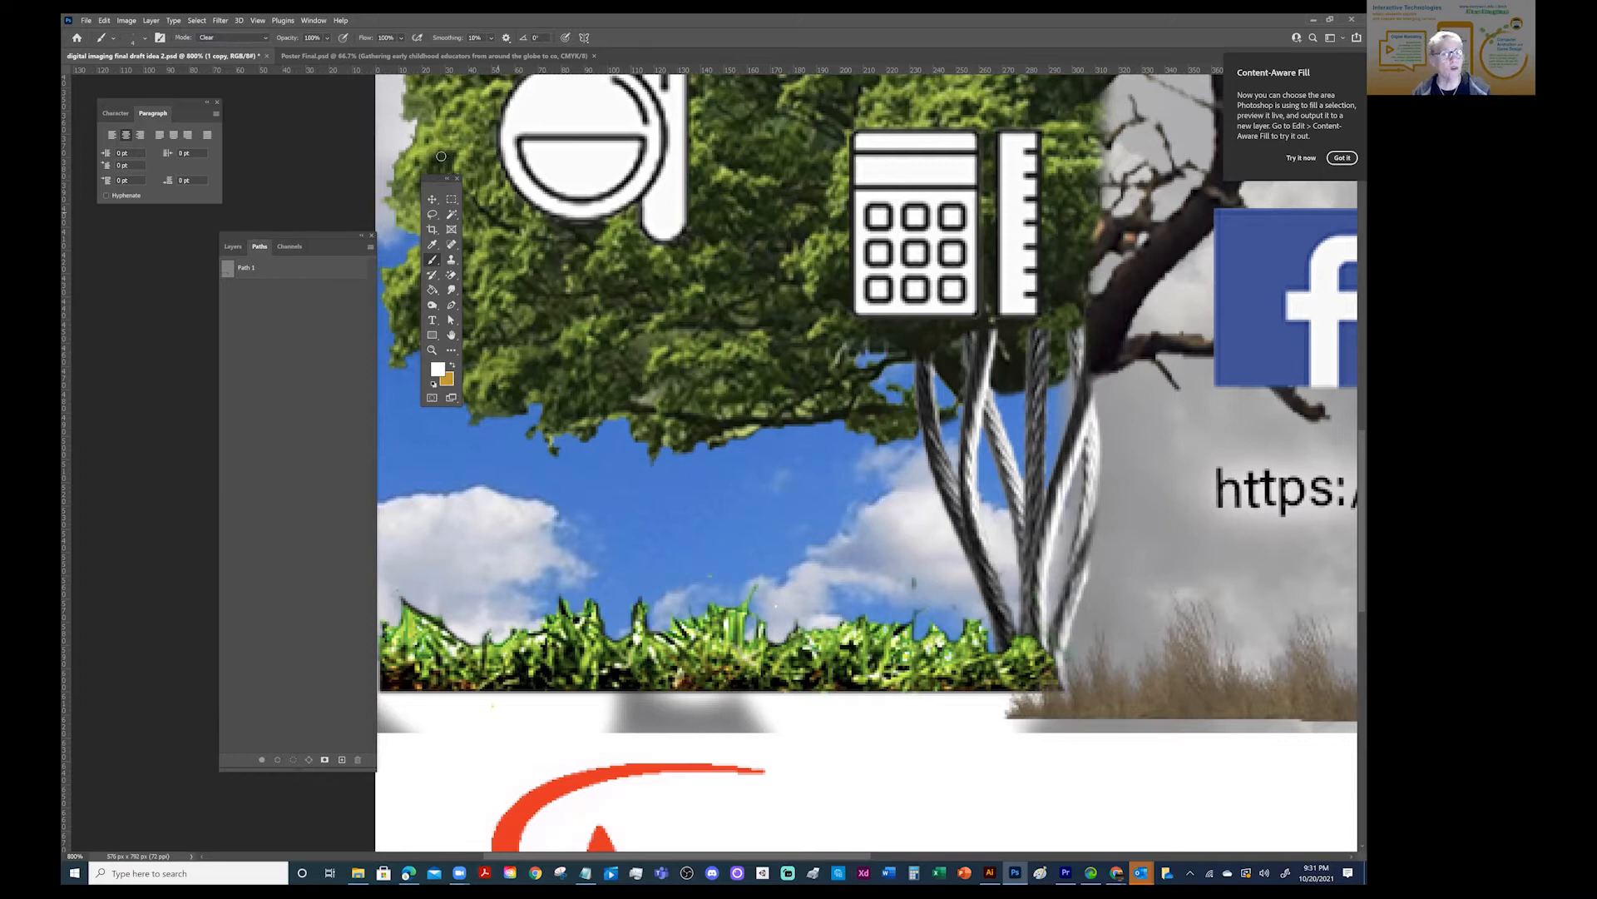
pyautogui.click(452, 277)
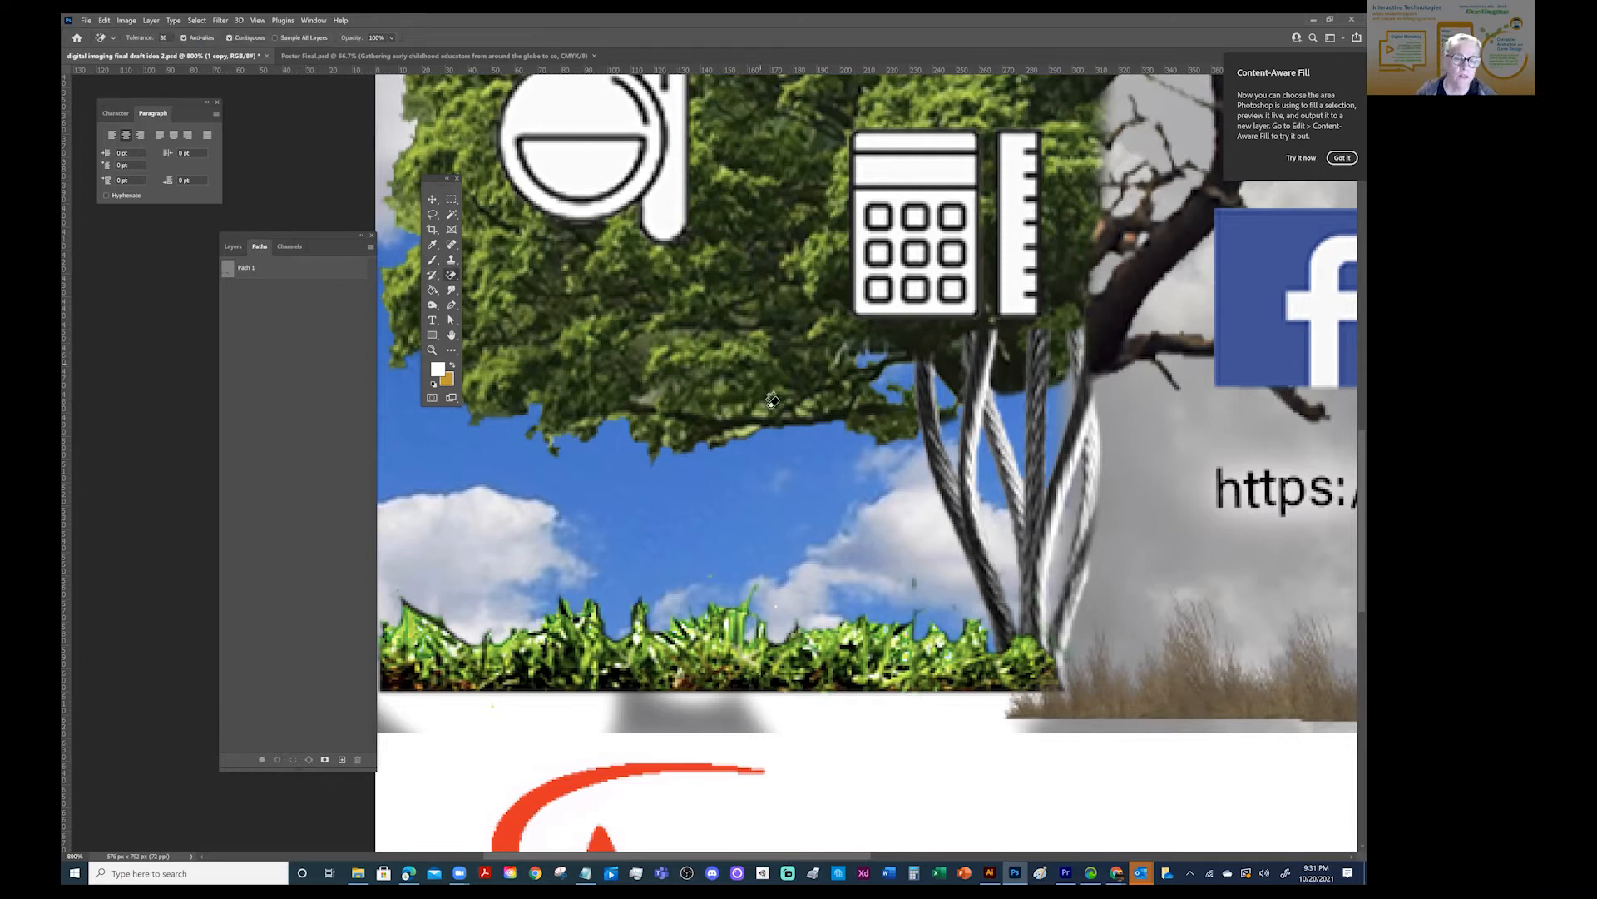
pyautogui.rightClick(449, 277)
pyautogui.click(492, 278)
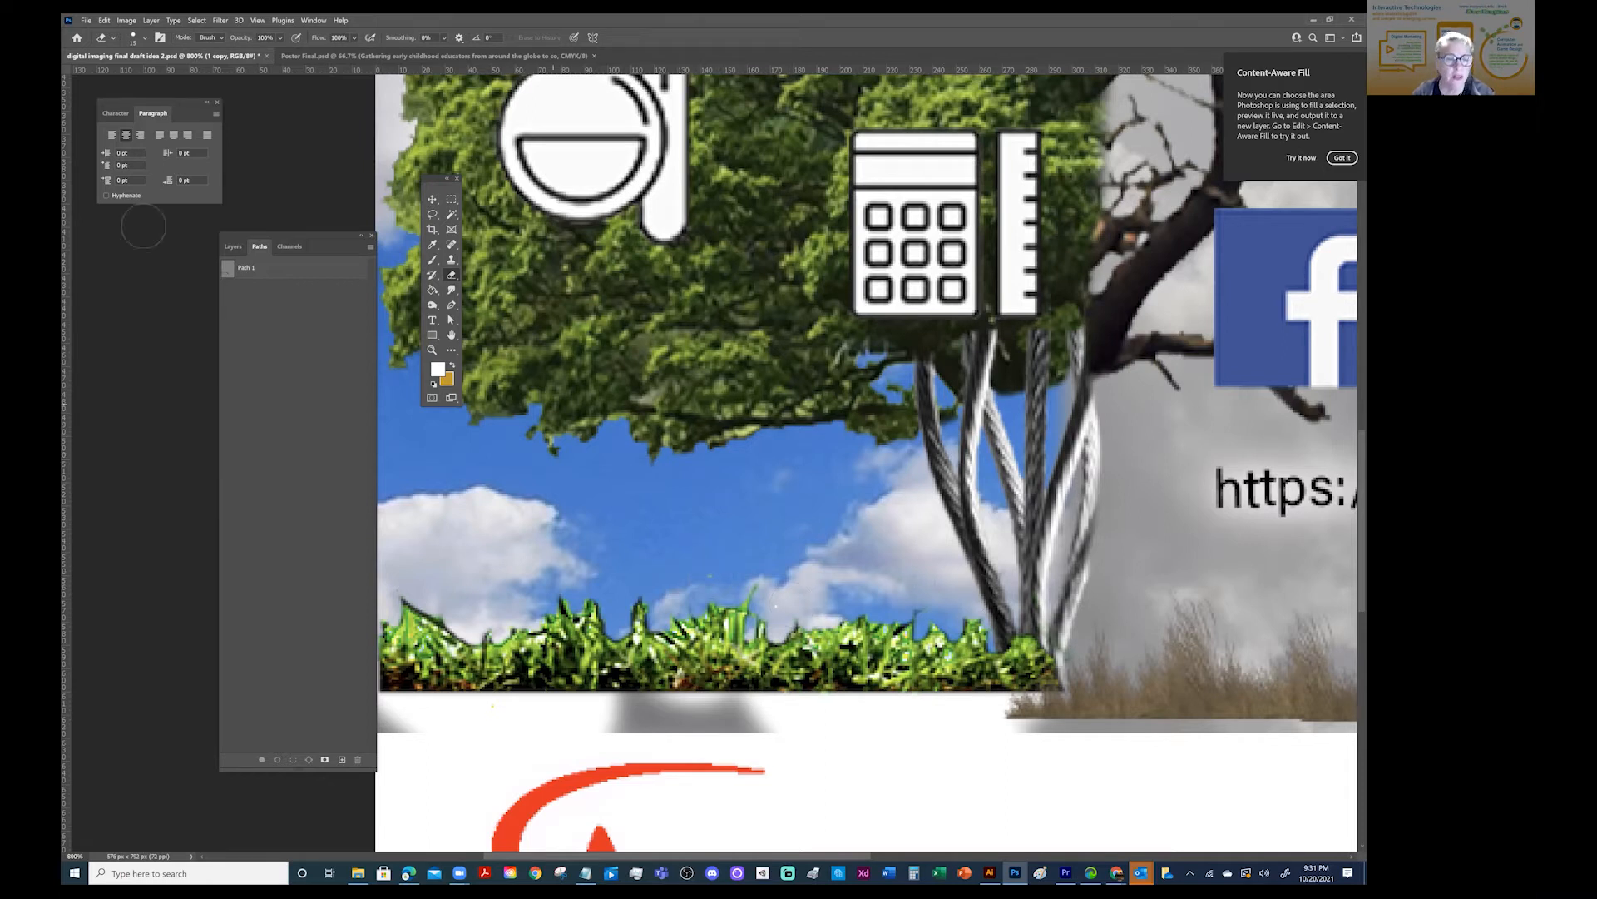
# - Select the bg-clouds layer and toggle its visibility to check whether the stray specks in the sky belong to it
pyautogui.click(451, 240)
pyautogui.click(500, 247)
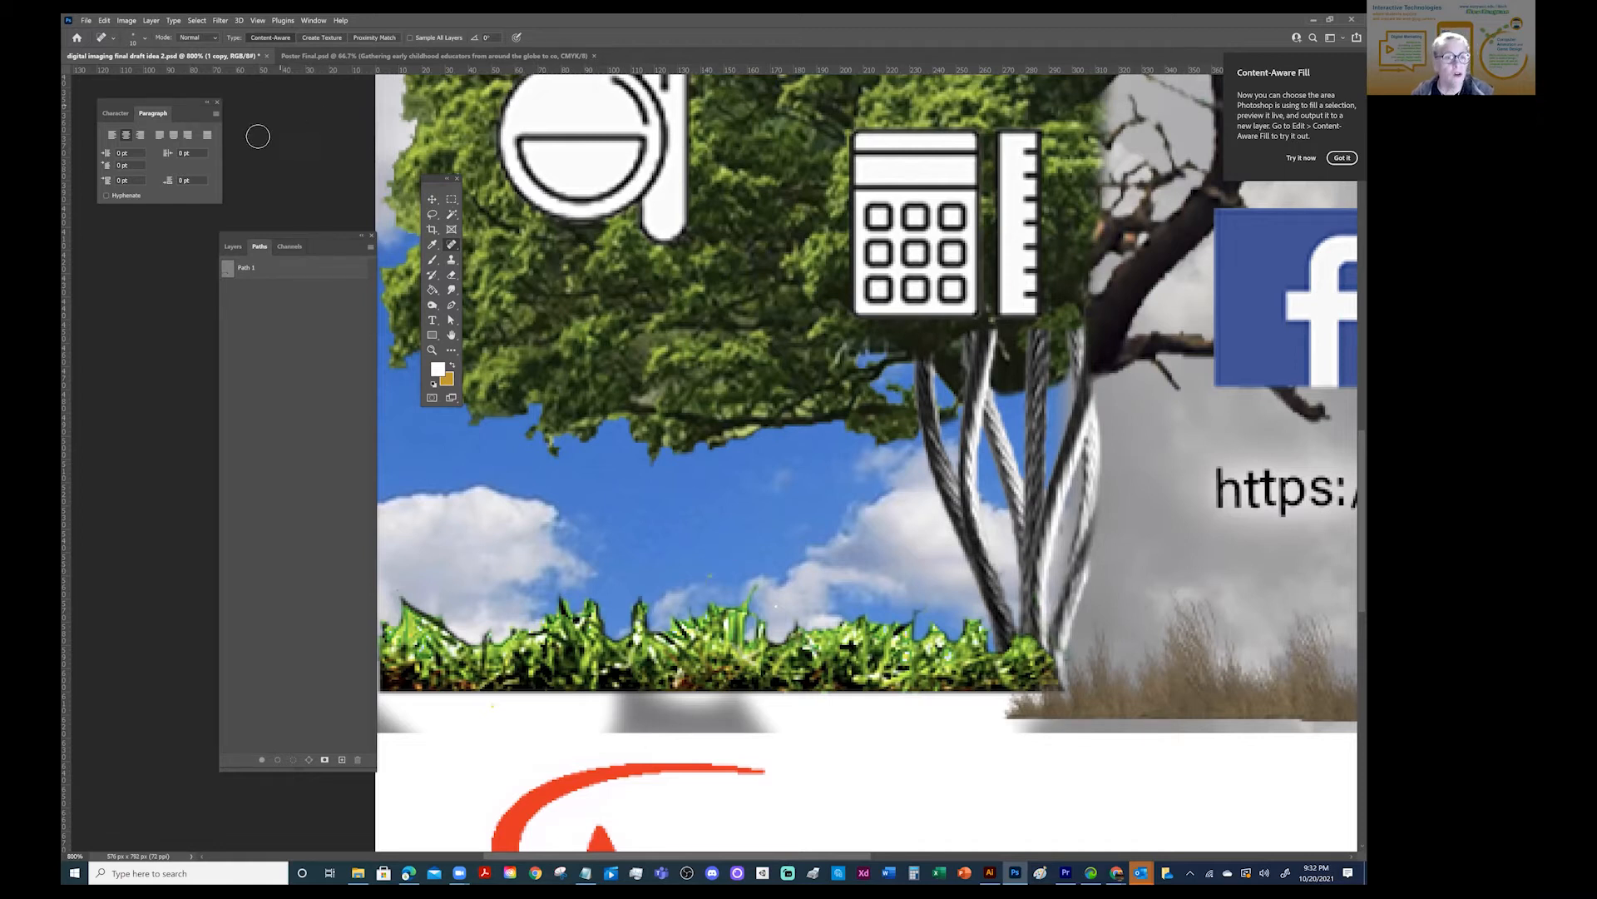
pyautogui.click(432, 200)
pyautogui.click(722, 507)
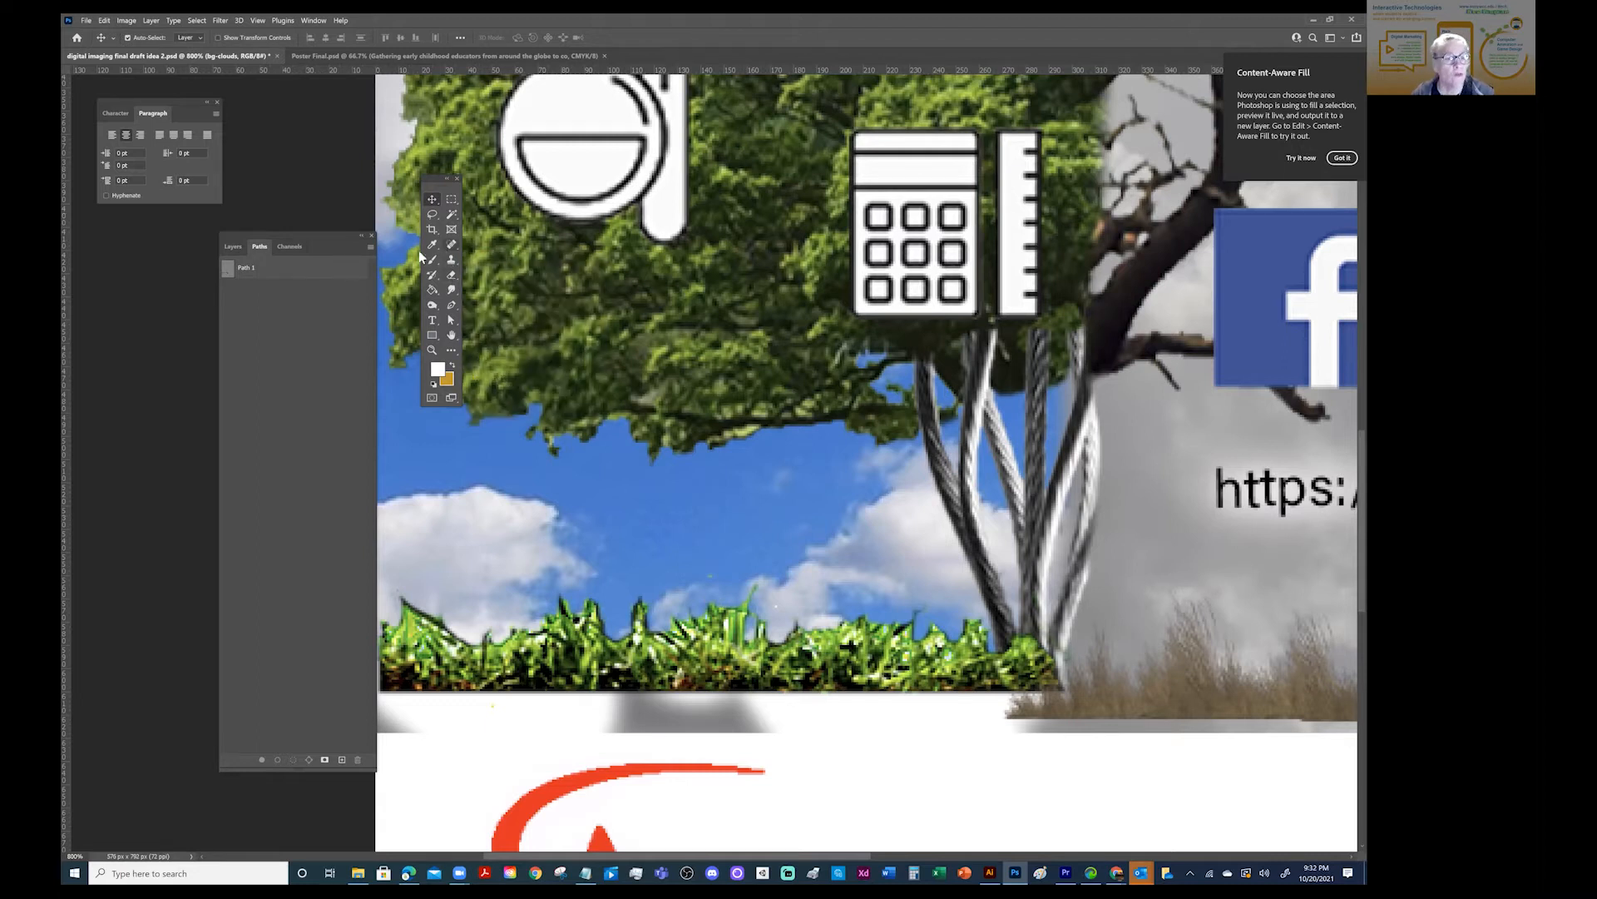
pyautogui.click(233, 248)
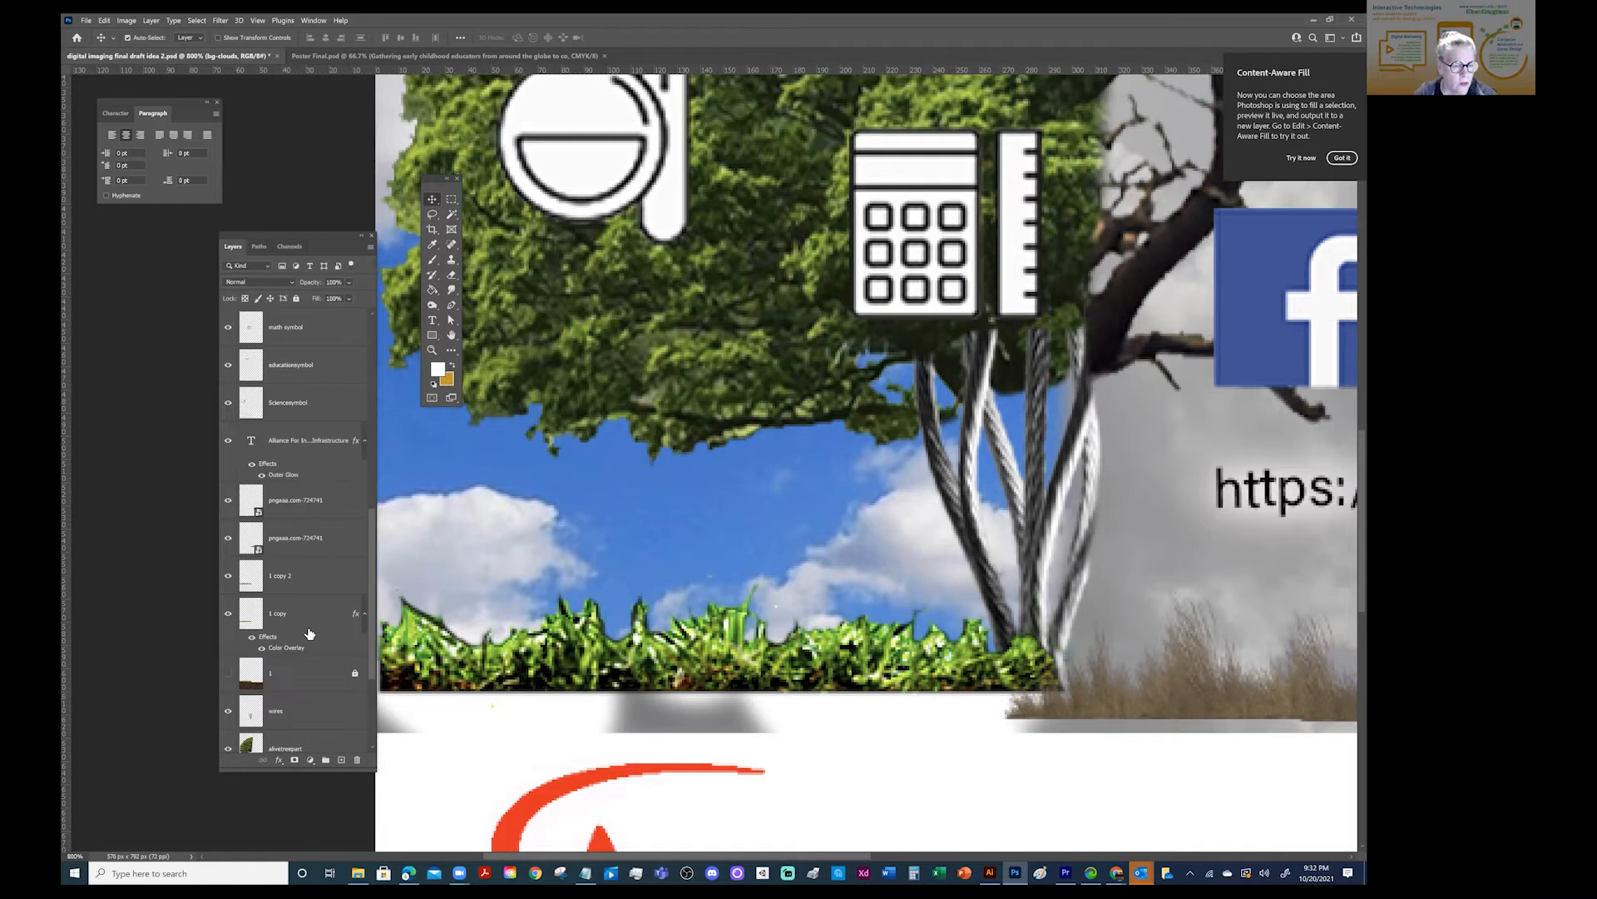
pyautogui.scroll(-2, 307, 634)
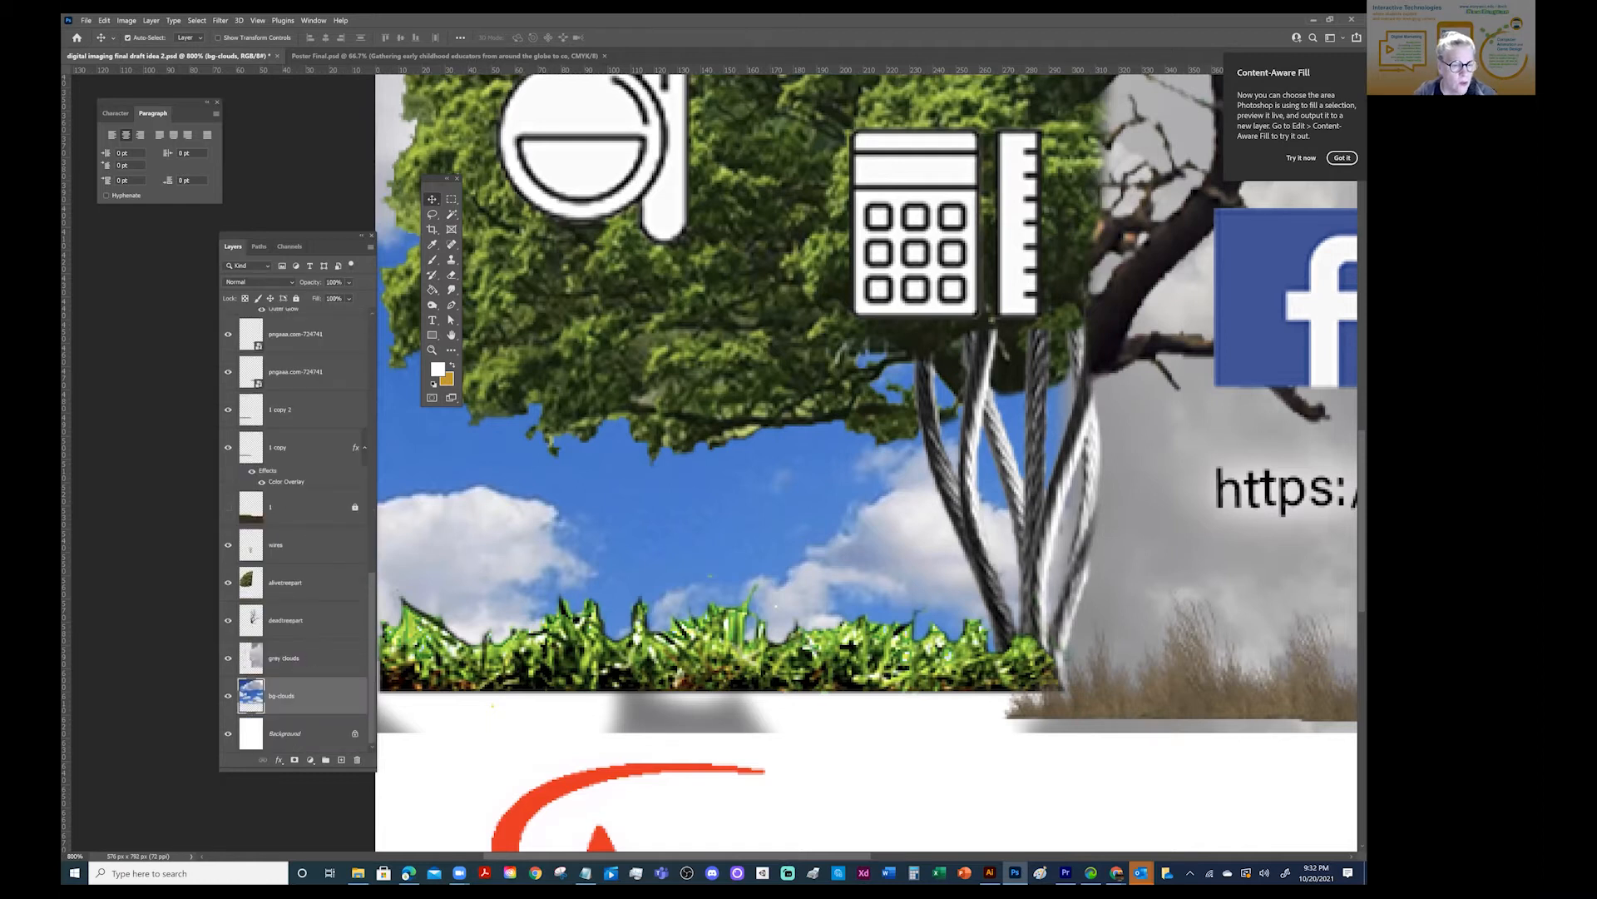
pyautogui.click(451, 243)
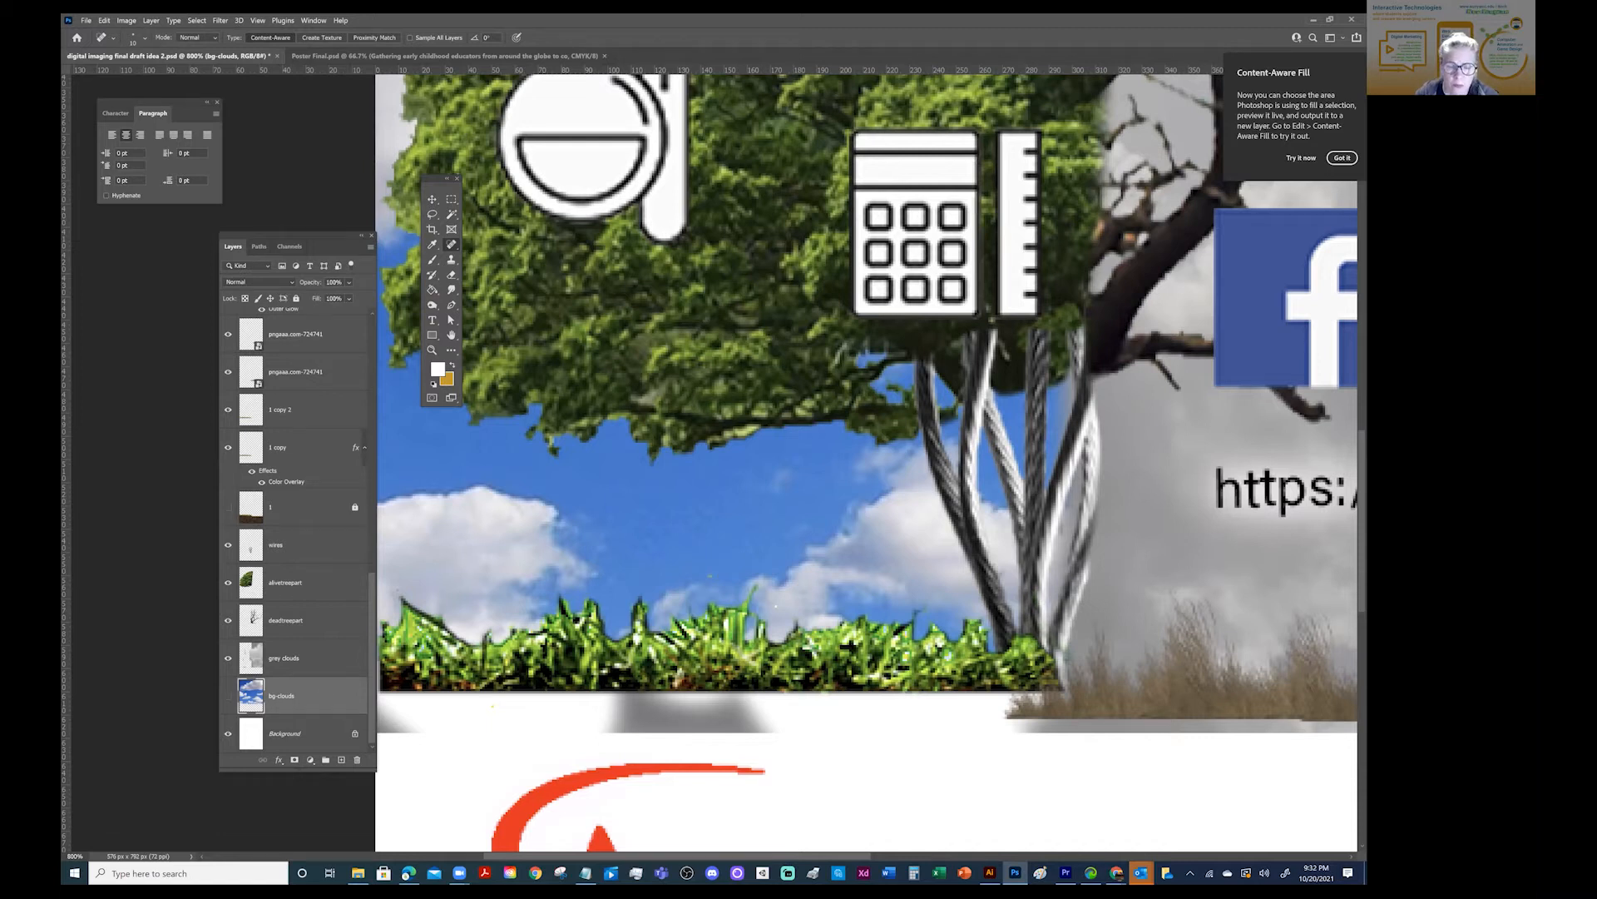
pyautogui.click(228, 695)
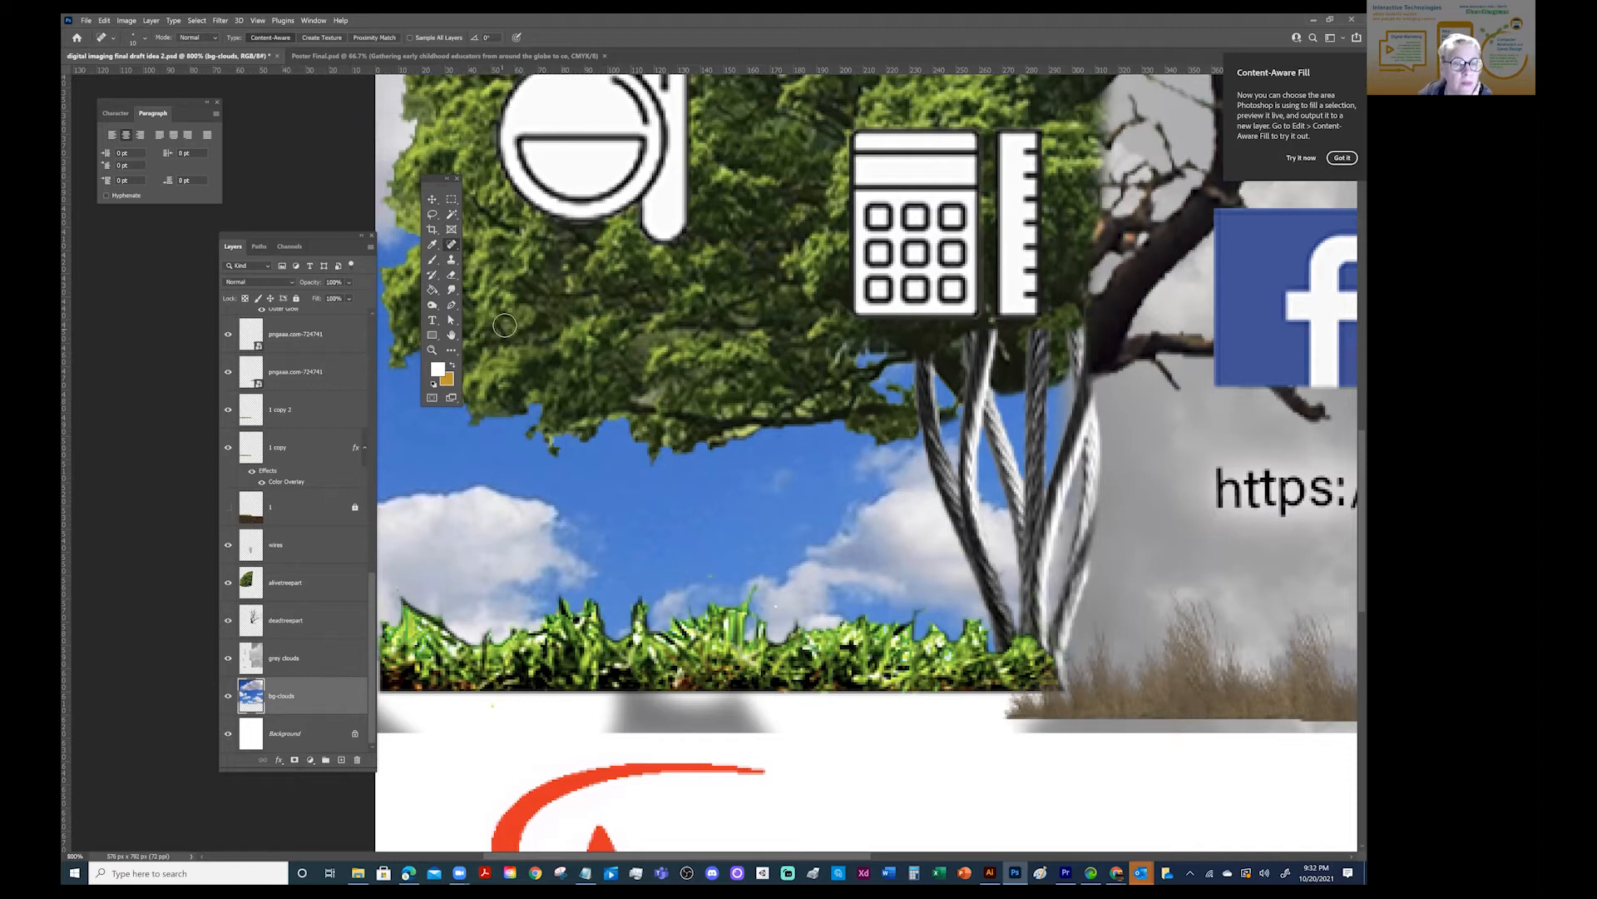
pyautogui.click(432, 260)
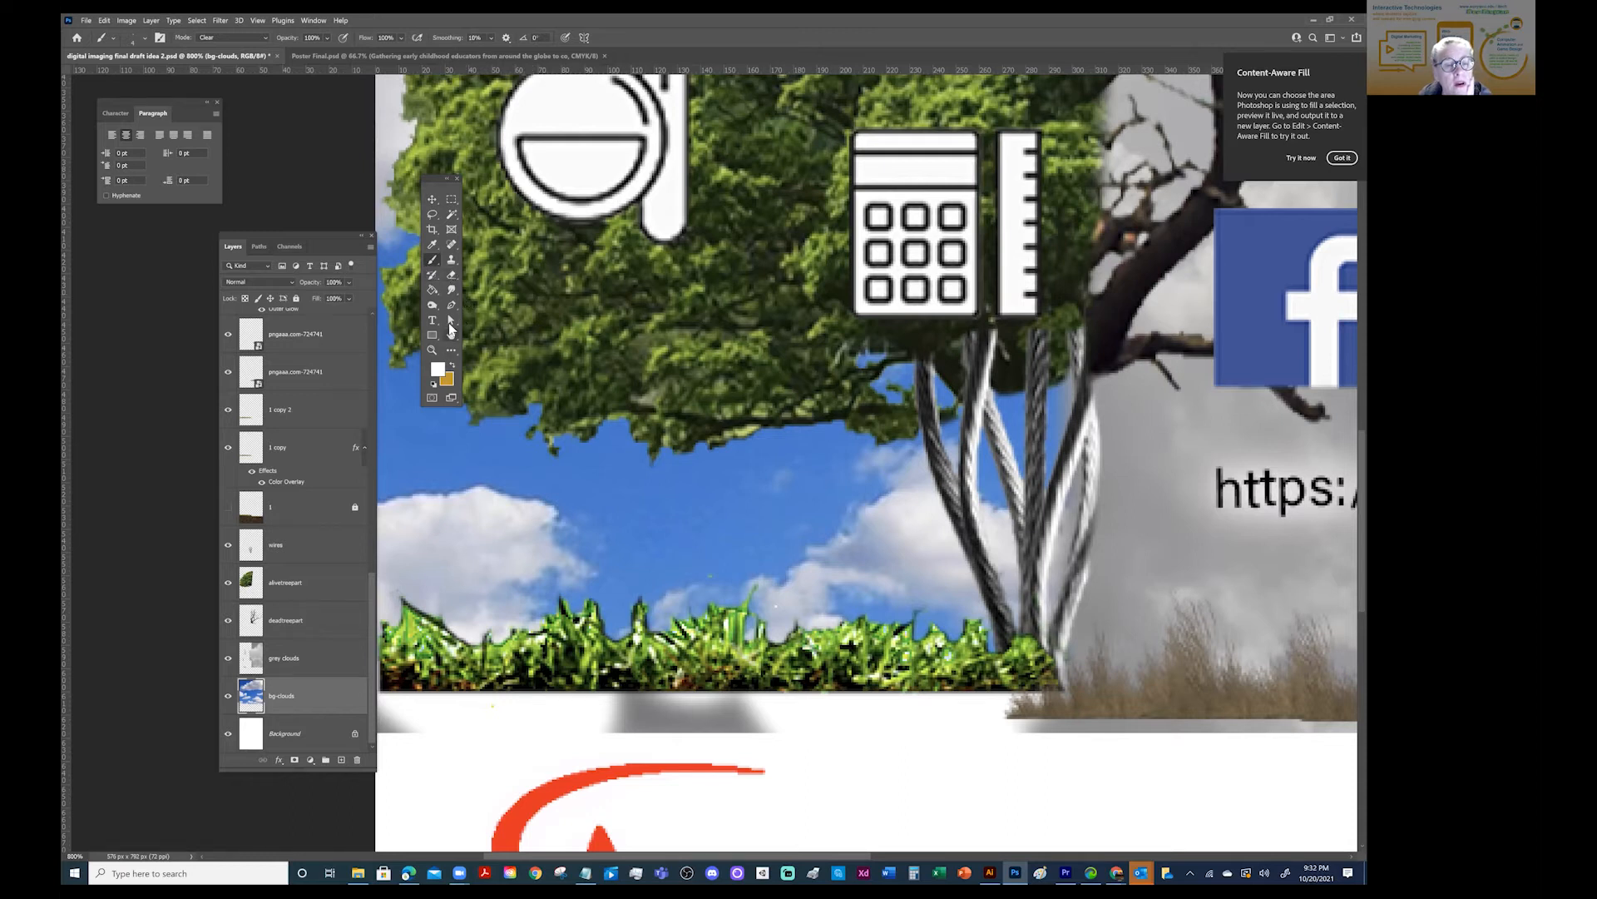
# - Identify the layer holding the stray green speck above the grass and erase the speck from the alivetreepart layer
pyautogui.press('z')
pyautogui.click(713, 576)
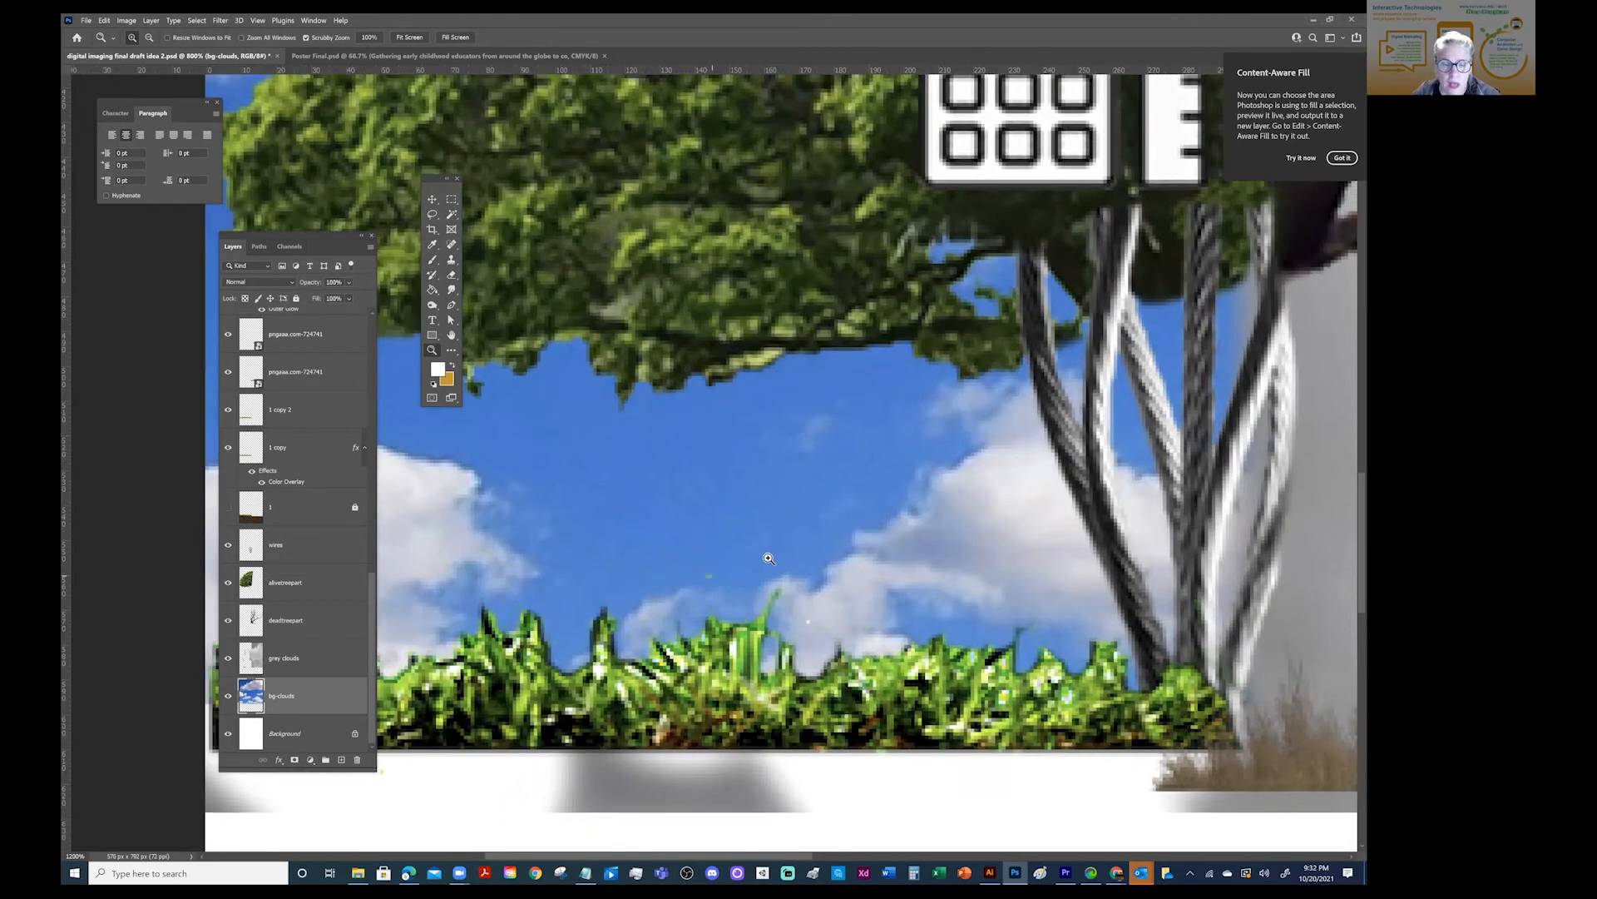
pyautogui.click(713, 576)
pyautogui.click(432, 199)
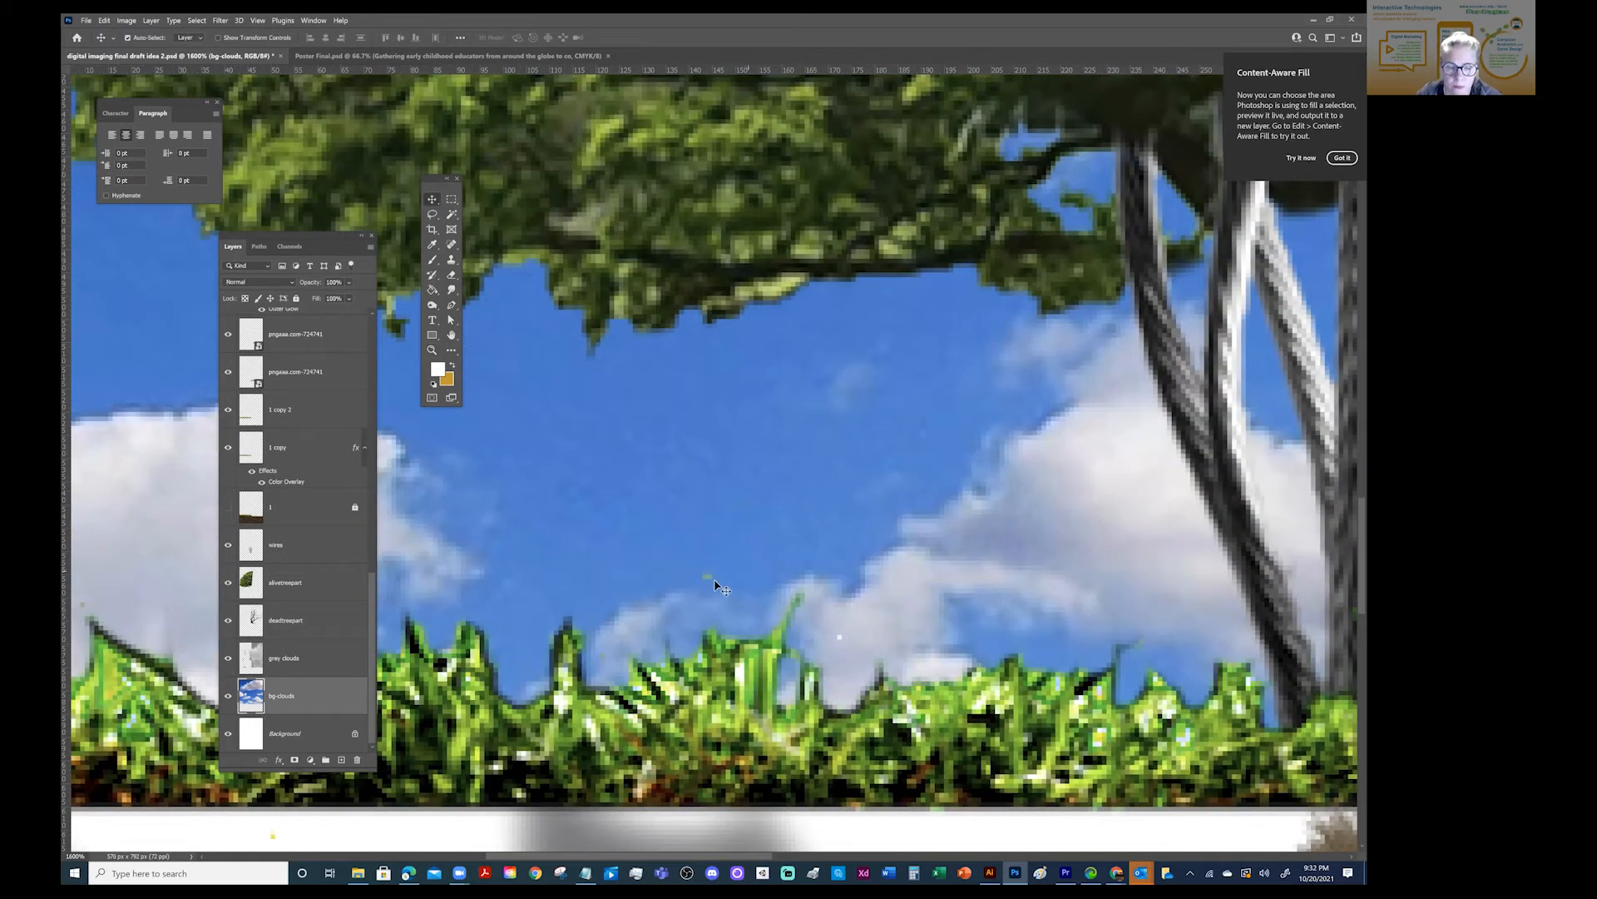
pyautogui.click(712, 578)
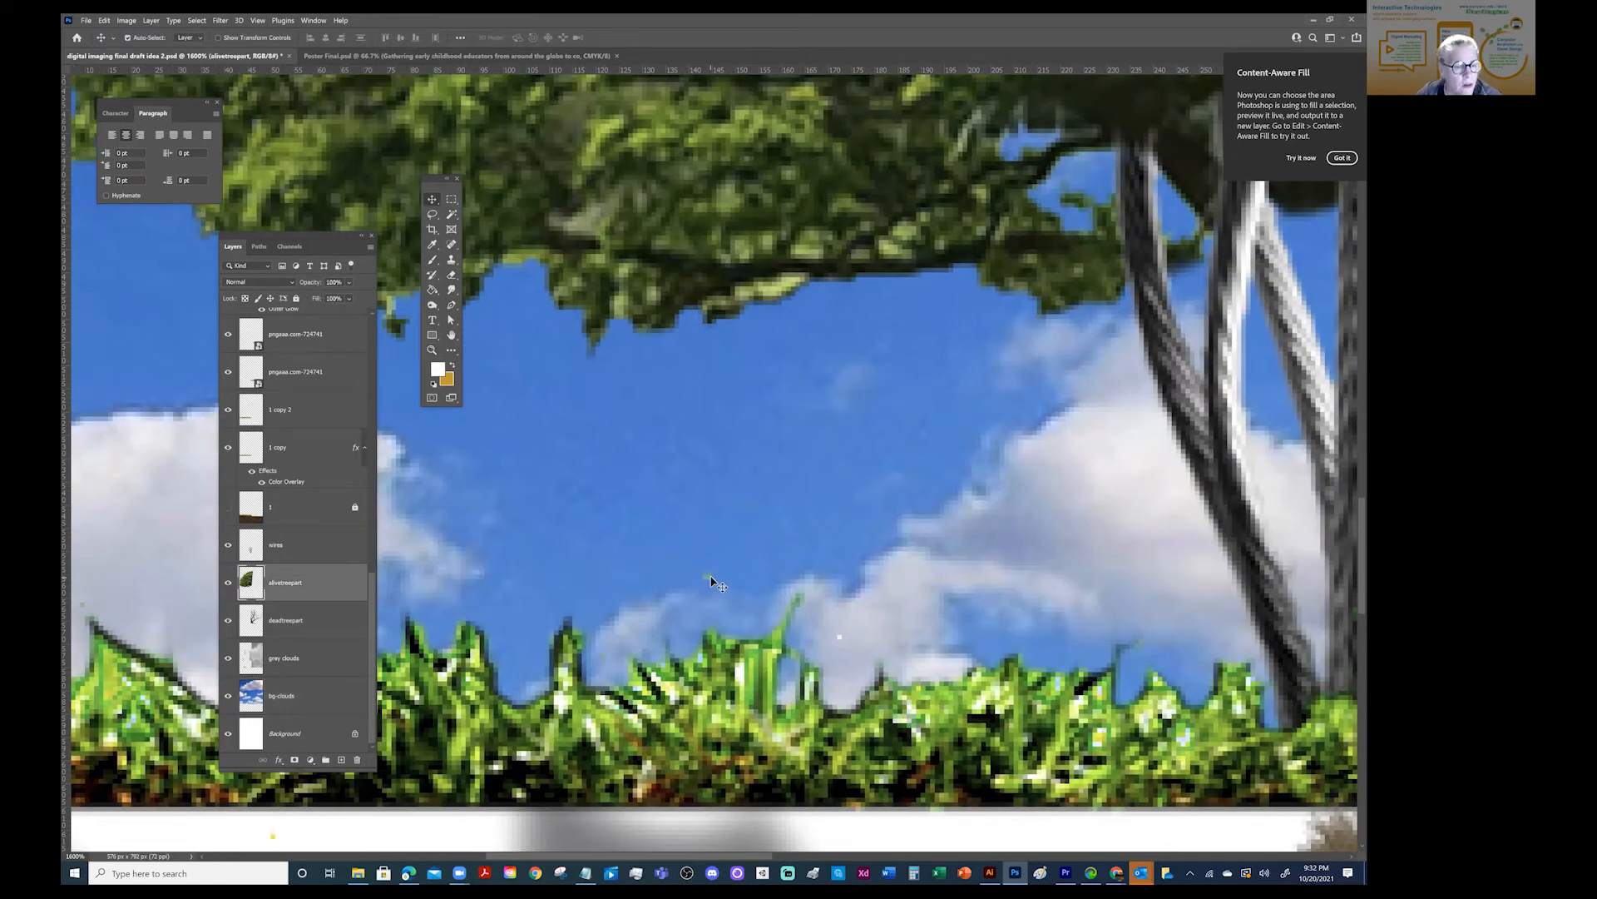
pyautogui.click(229, 583)
pyautogui.click(229, 582)
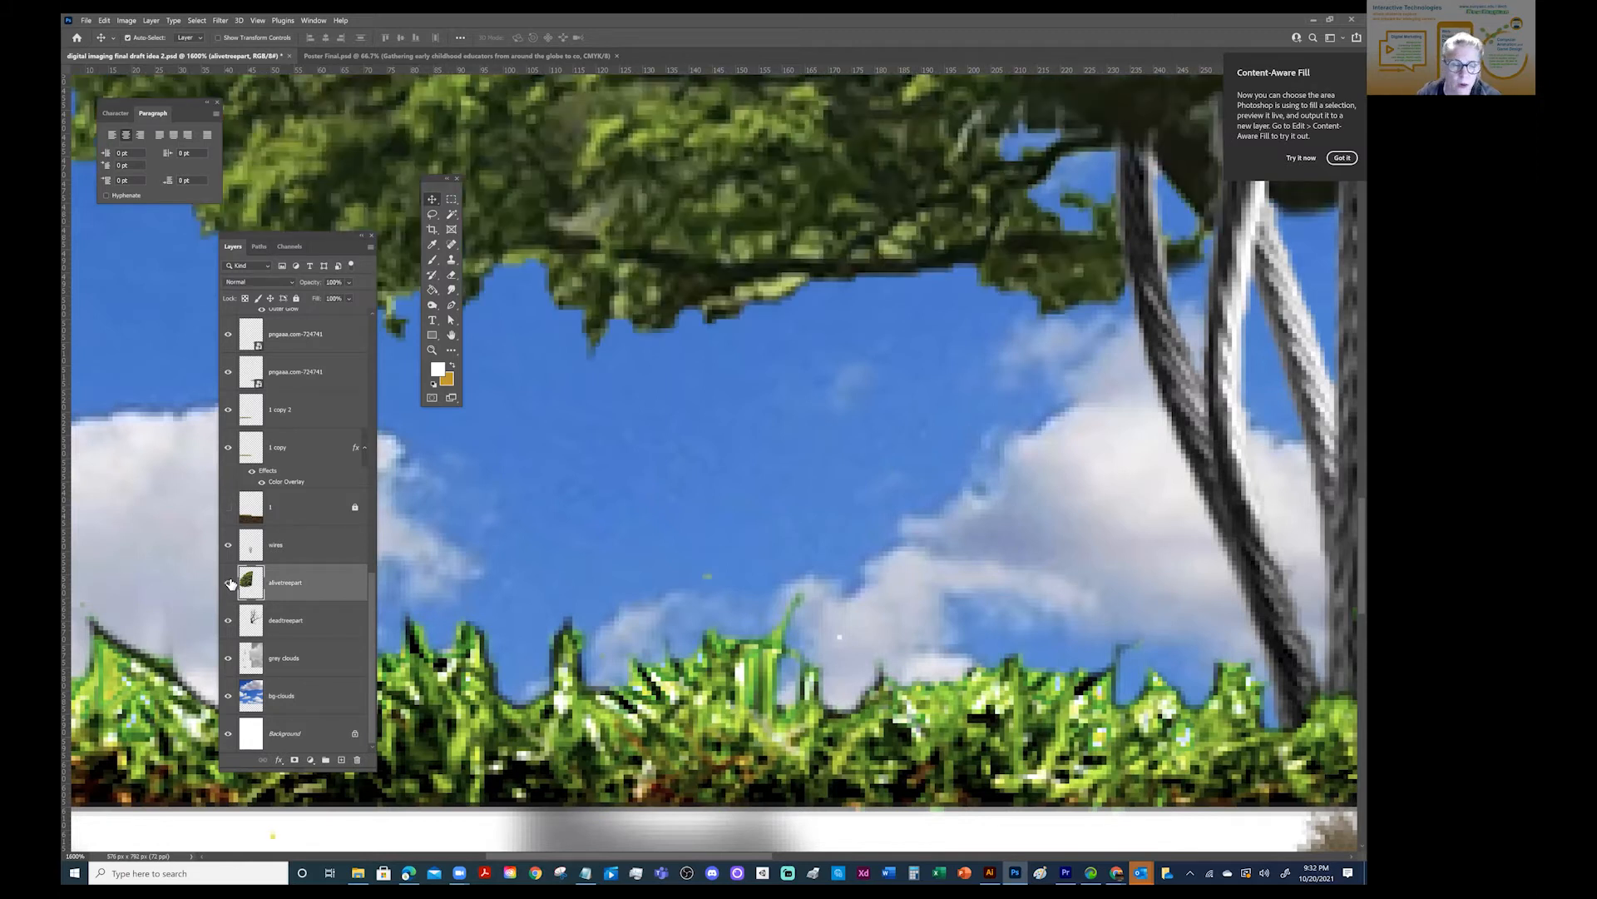
pyautogui.click(451, 275)
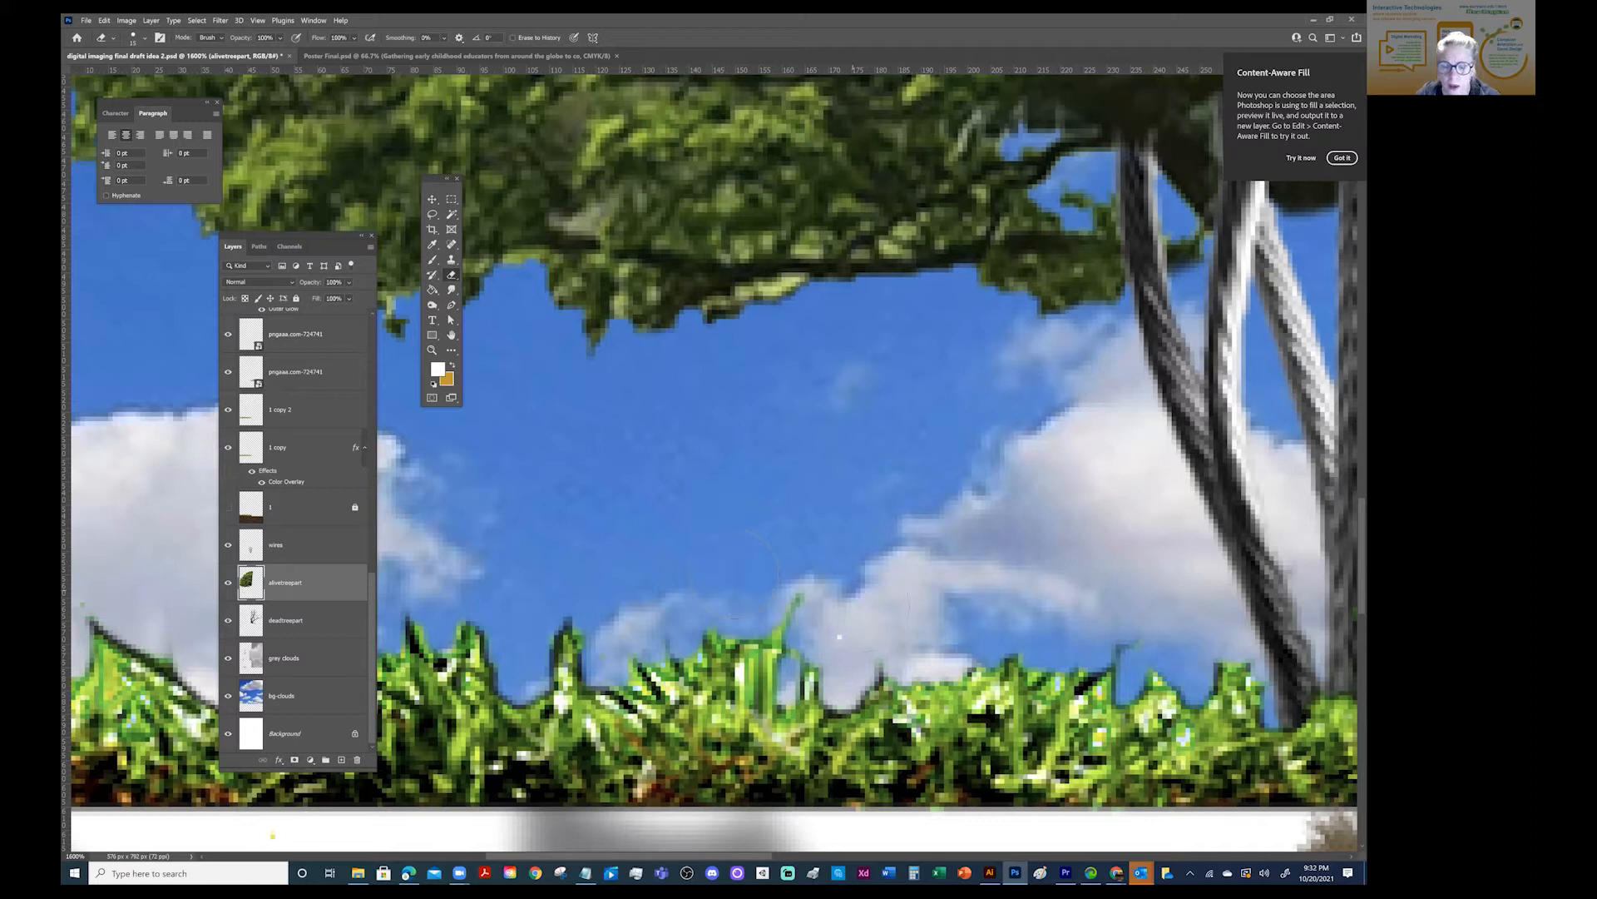
# - Select the "1 copy 2" grass layer and ready the Eraser tool for the stray white speck above the grass
pyautogui.click(432, 200)
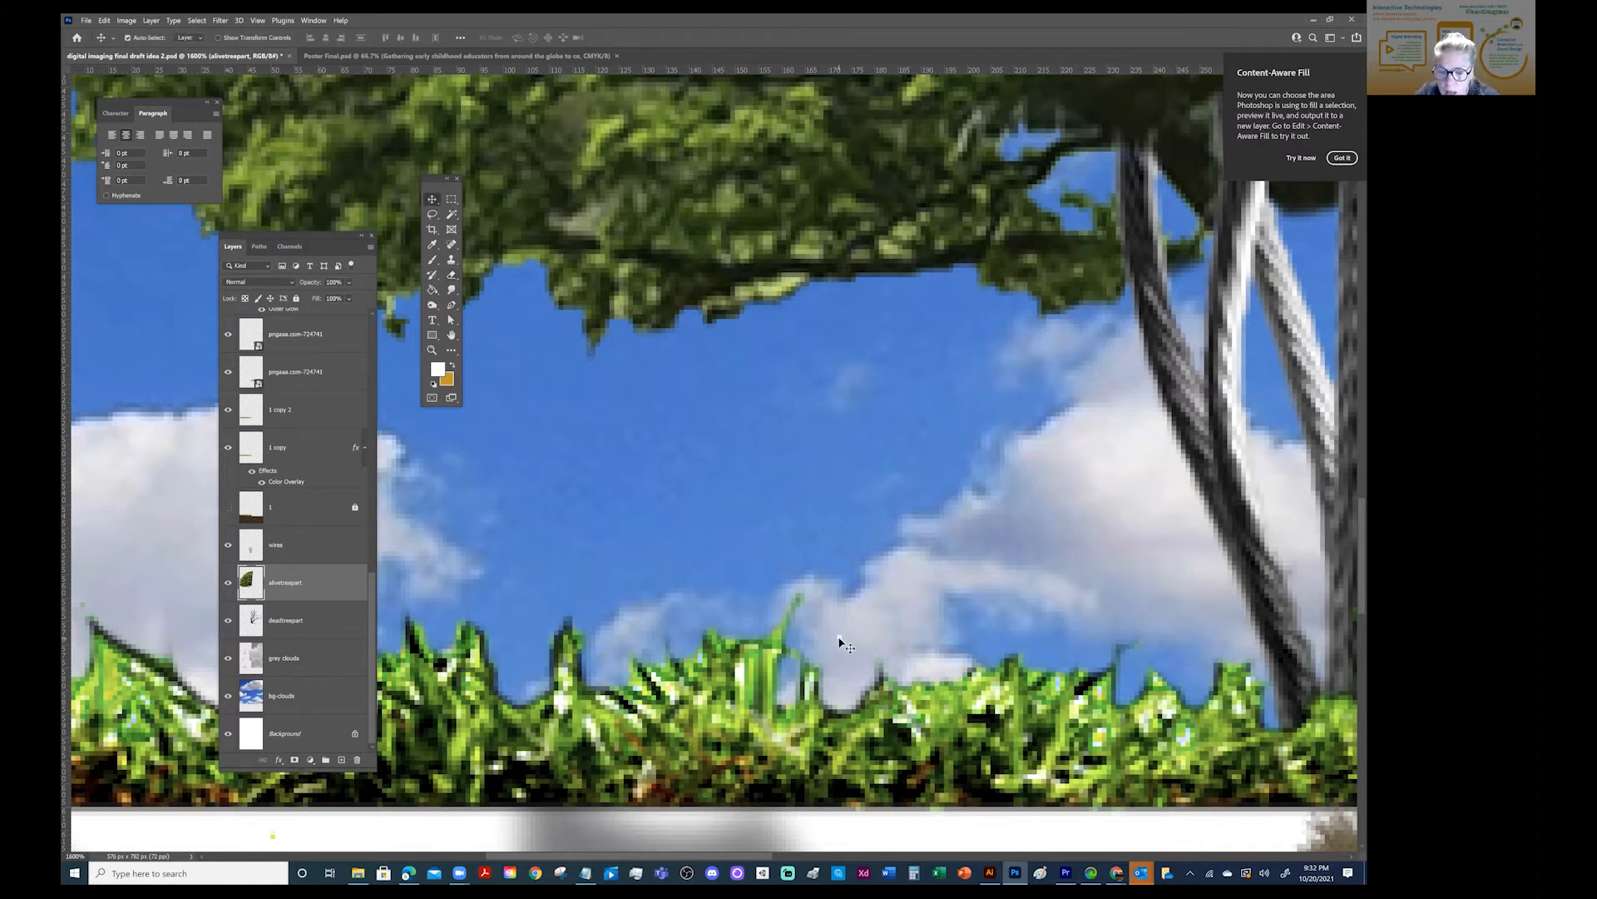
pyautogui.click(832, 637)
pyautogui.click(451, 275)
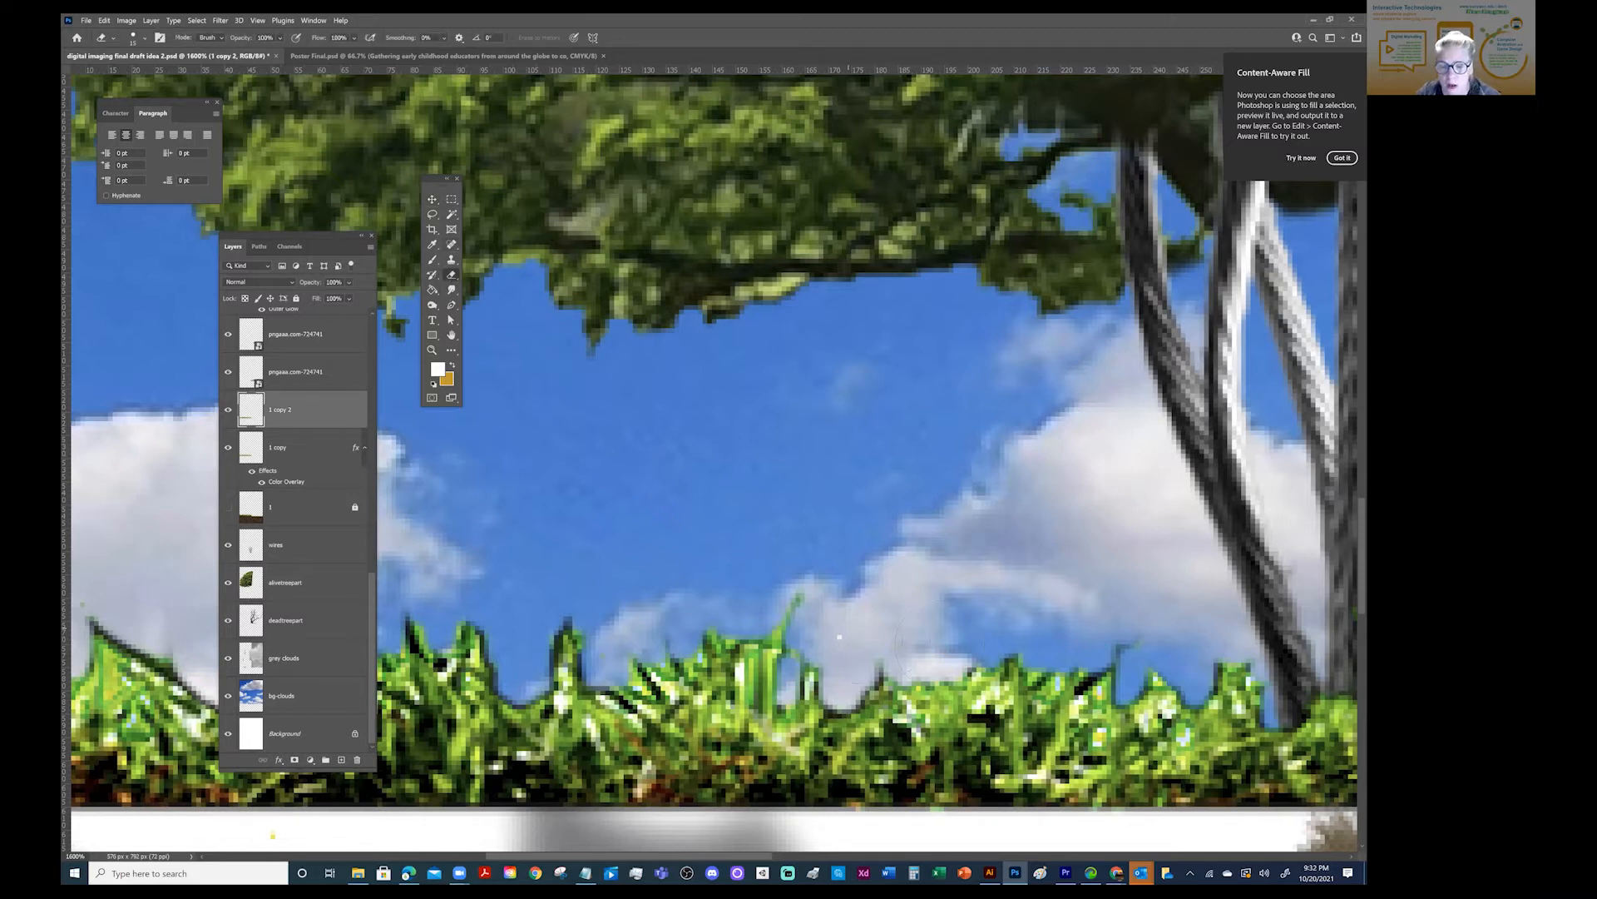
pyautogui.press('space')
pyautogui.moveTo(592, 338)
pyautogui.mouseDown()
pyautogui.moveTo(592, 310)
pyautogui.moveTo(724, 317)
pyautogui.moveTo(820, 485)
pyautogui.moveTo(1248, 449)
pyautogui.mouseUp()
pyautogui.moveTo(906, 485); pyautogui.dragTo(385, 480)
# - Show the soil layer "1" again and examine the poster's grass edge at 100% and up close
pyautogui.click(254, 24)
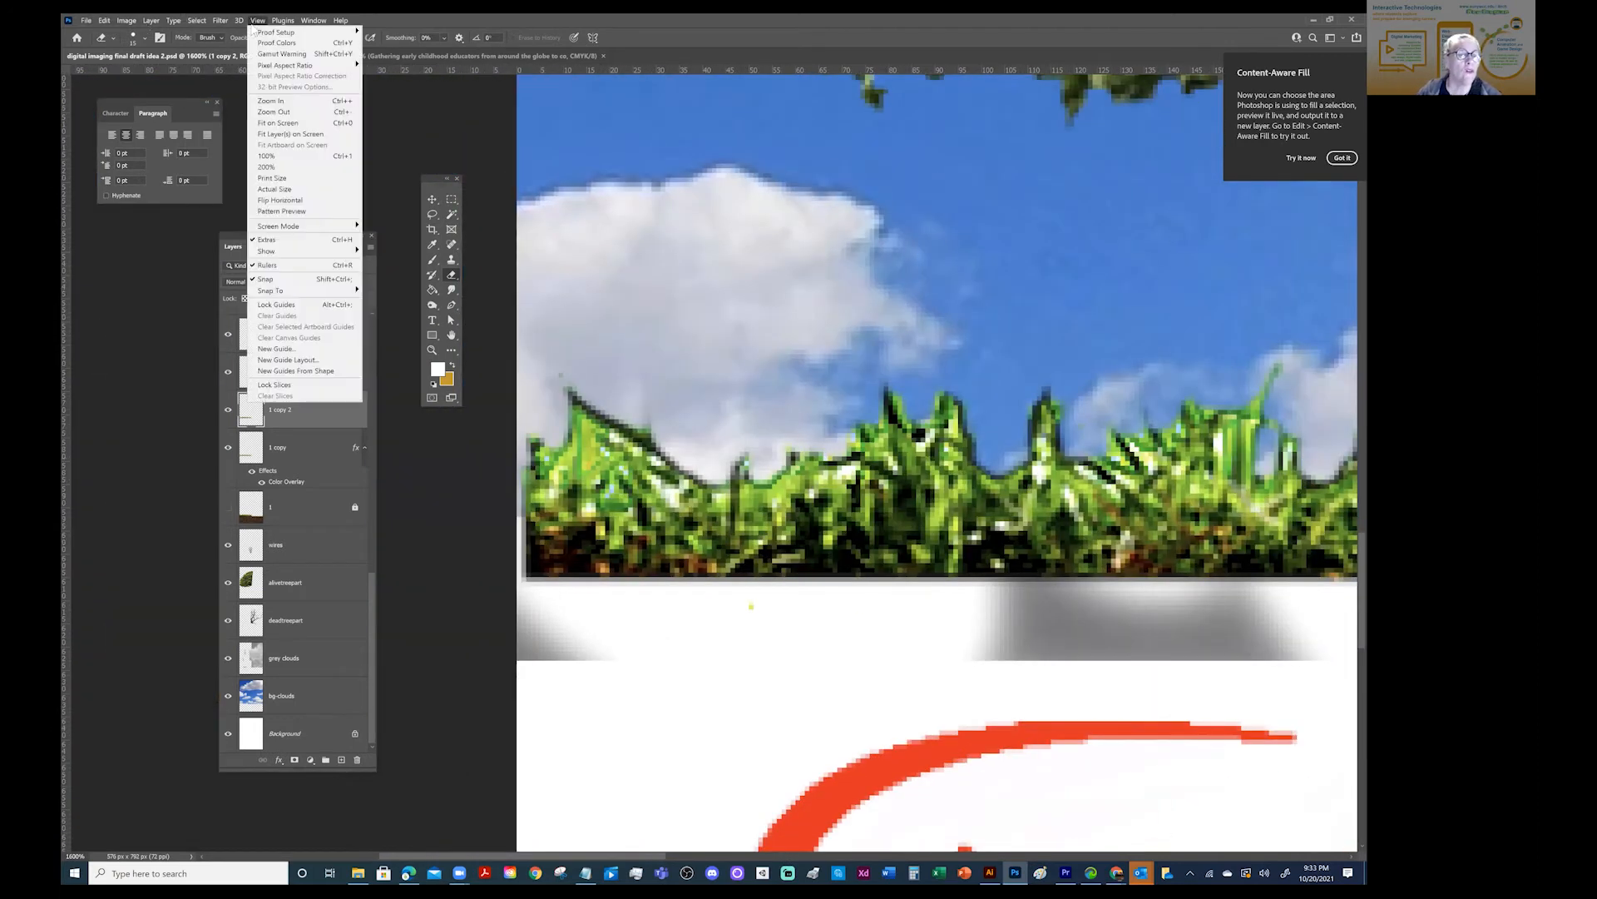
pyautogui.click(266, 156)
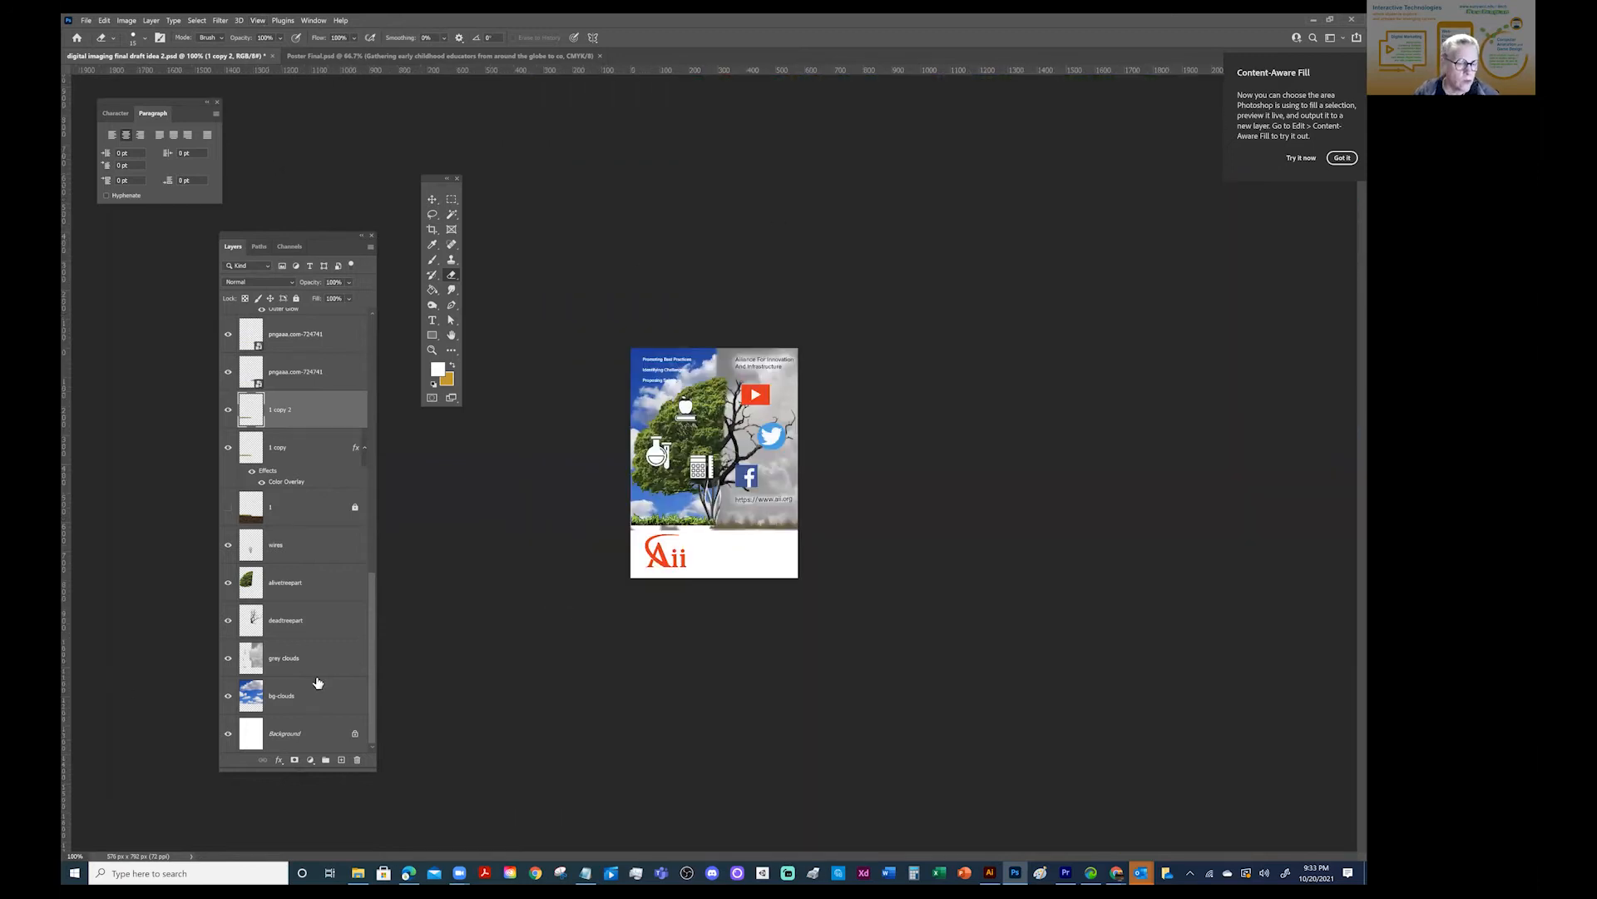
pyautogui.click(229, 508)
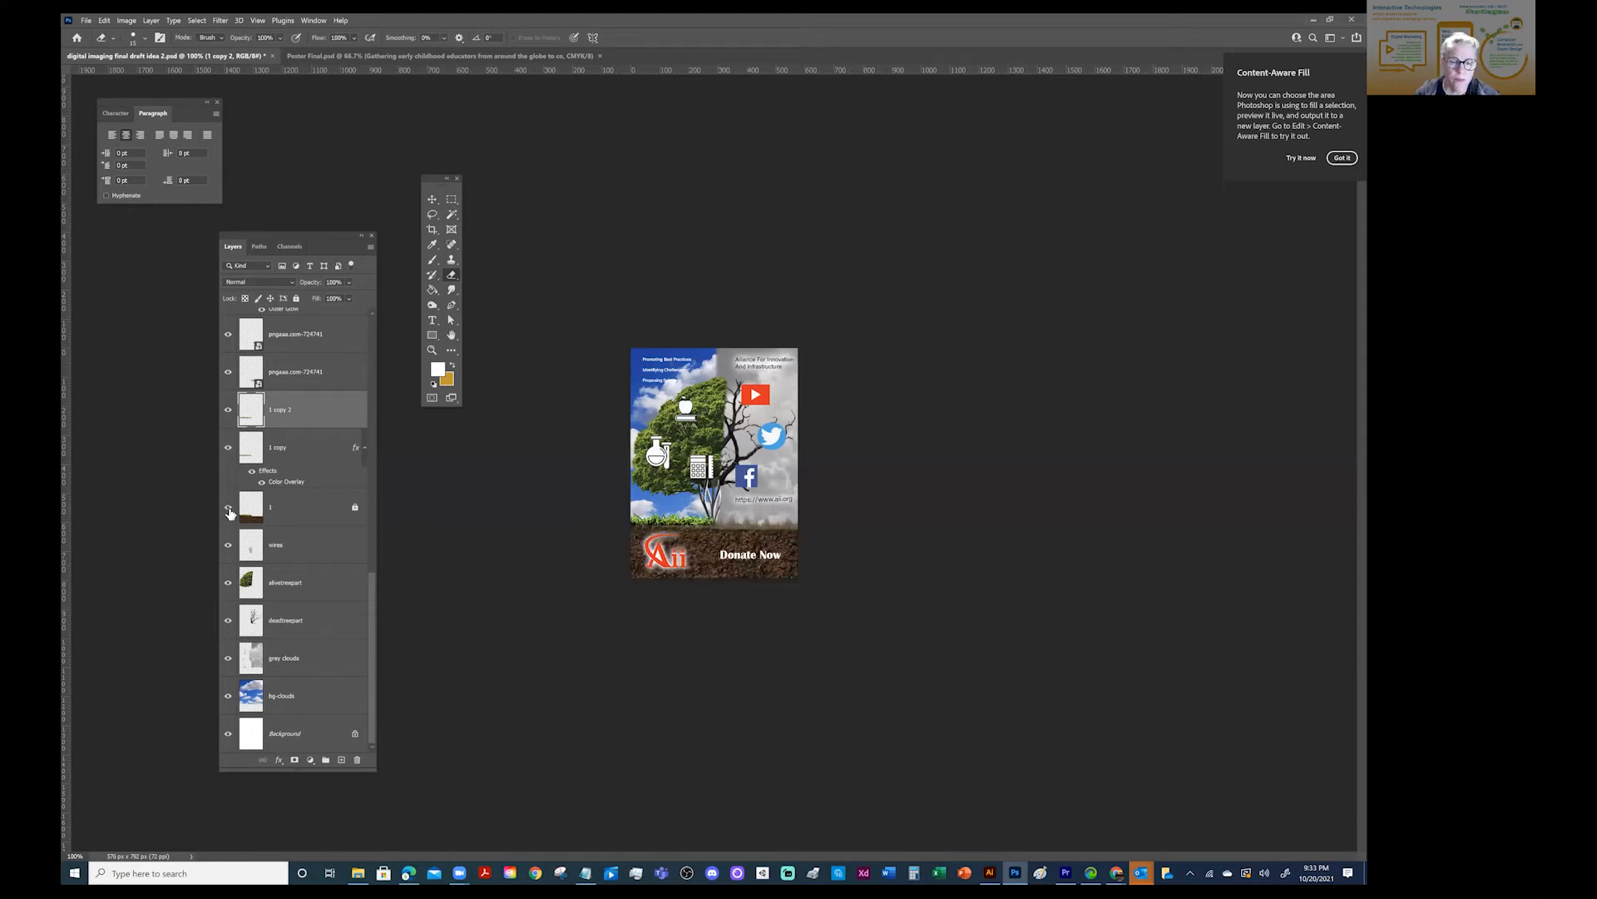
pyautogui.press('z')
pyautogui.click(689, 543)
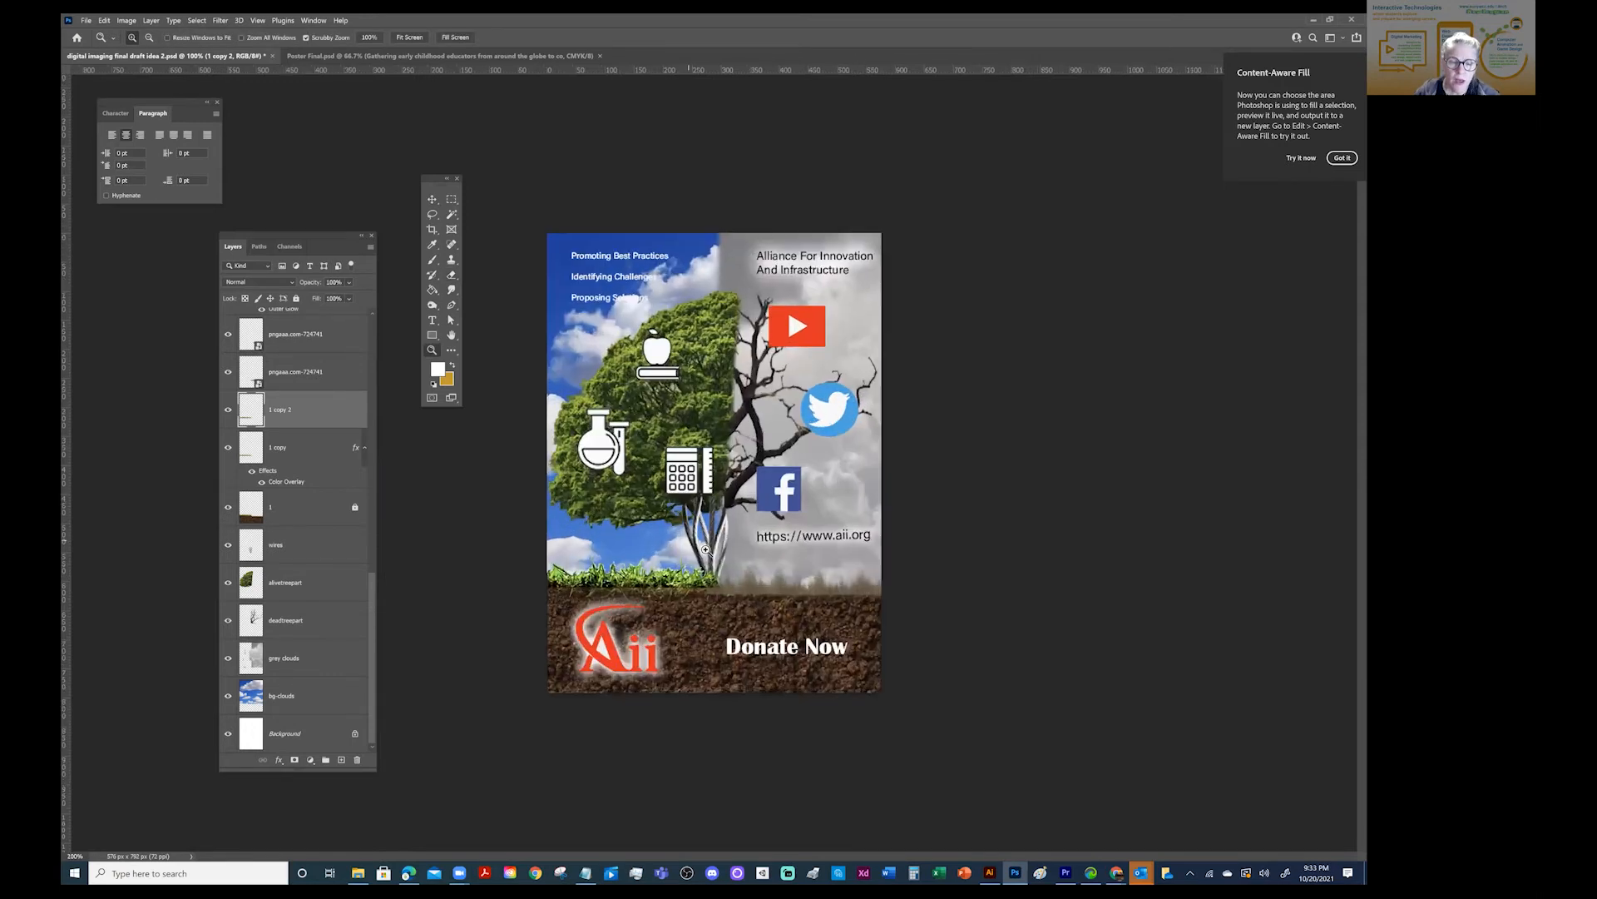
pyautogui.click(692, 594)
pyautogui.click(682, 666)
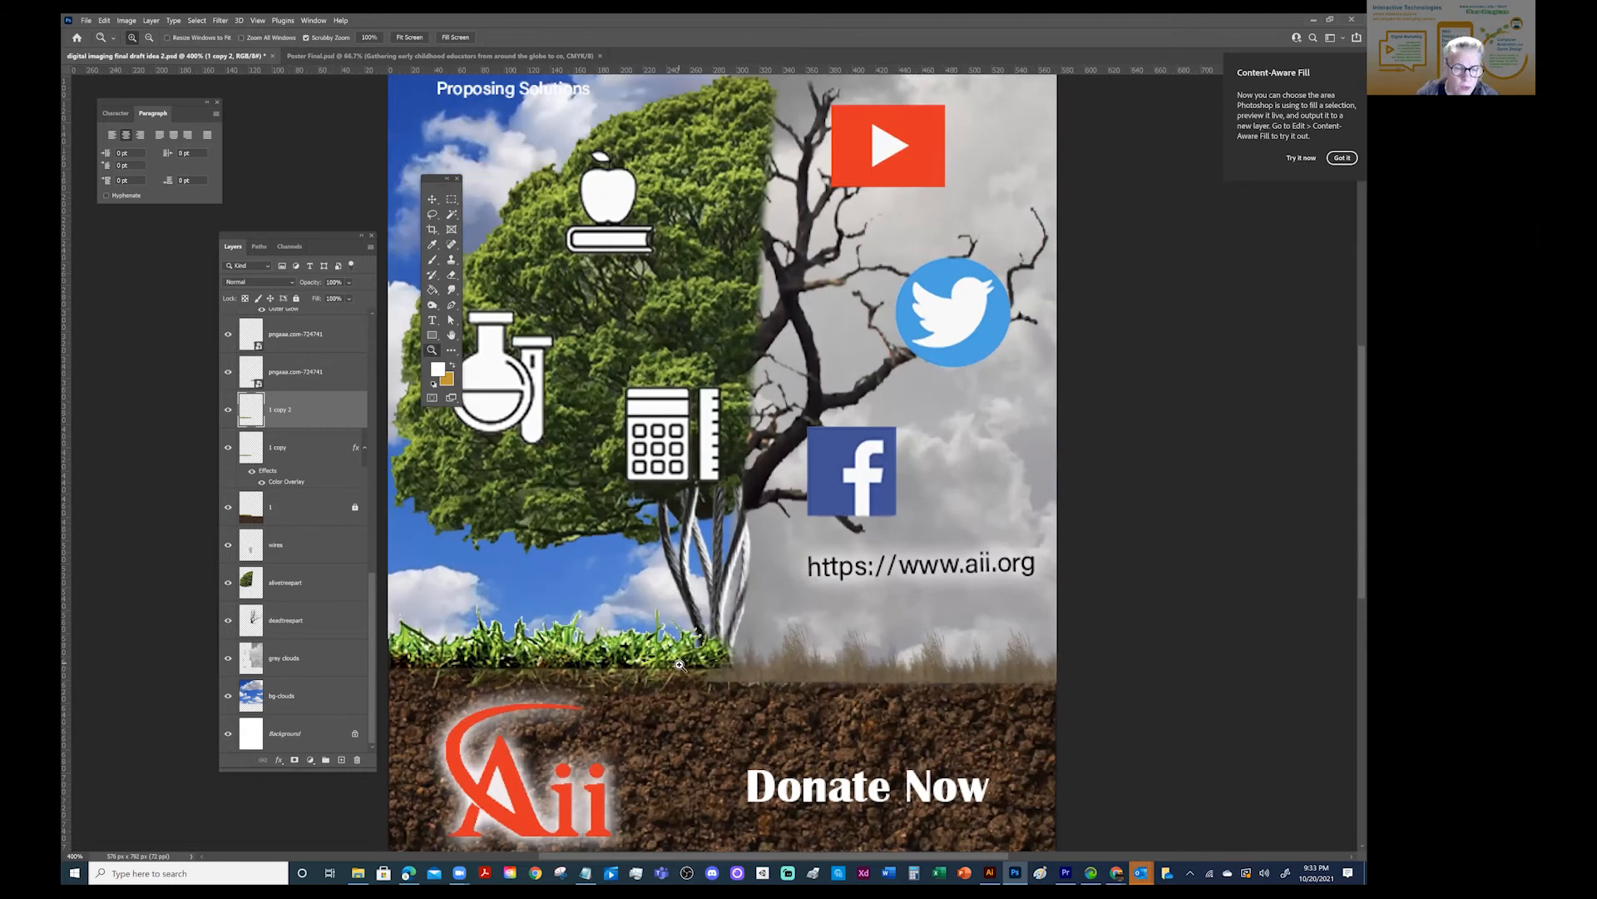
pyautogui.click(641, 667)
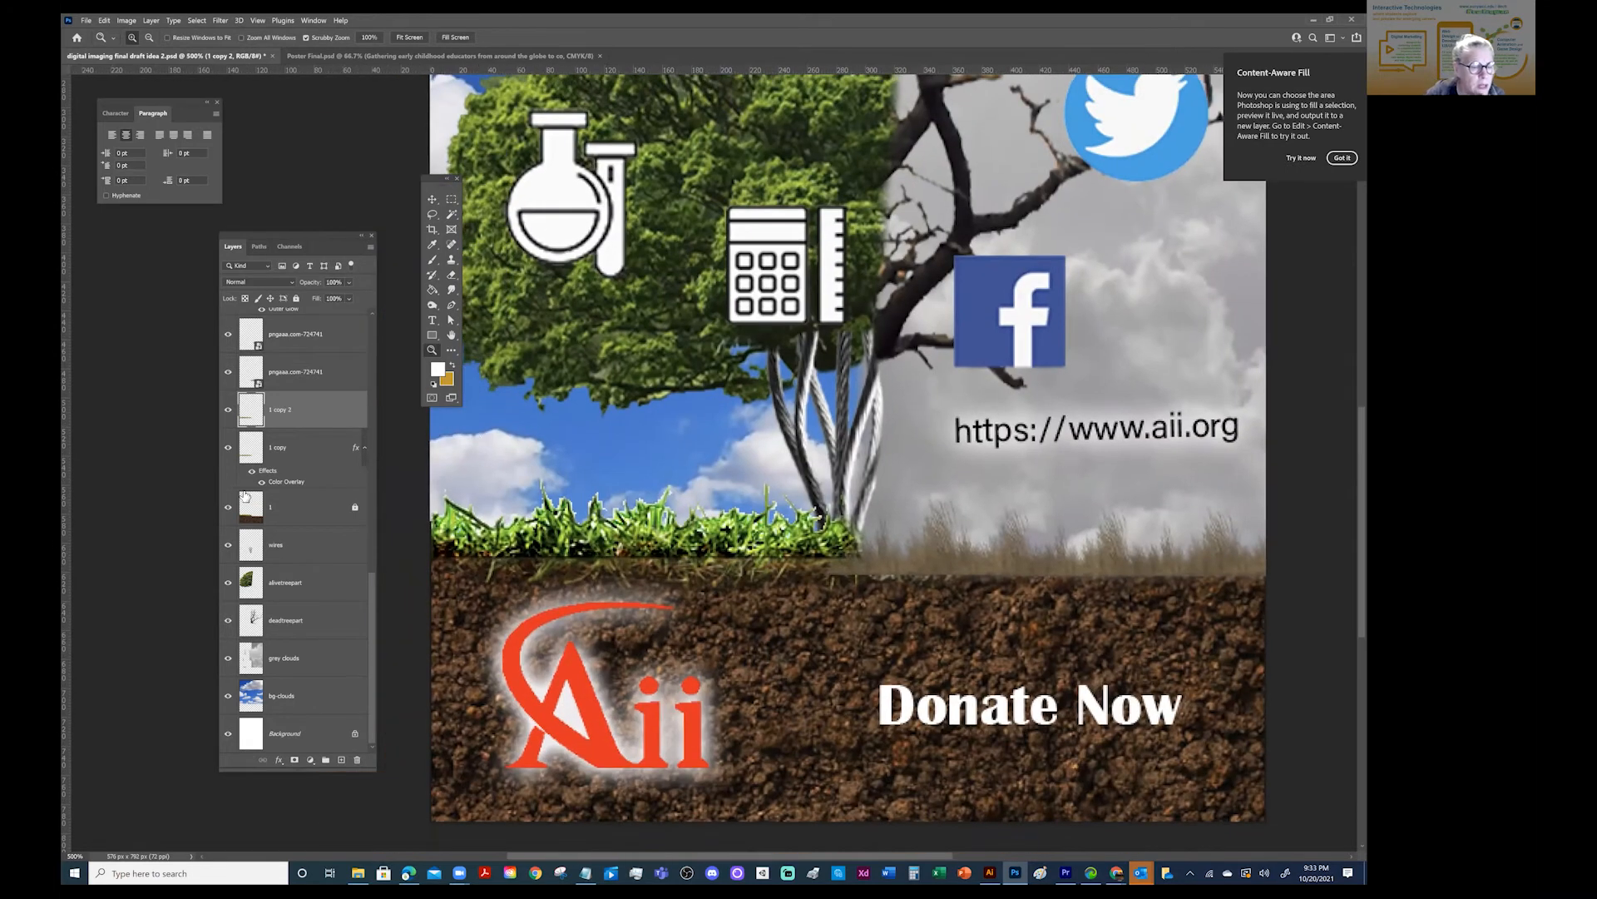